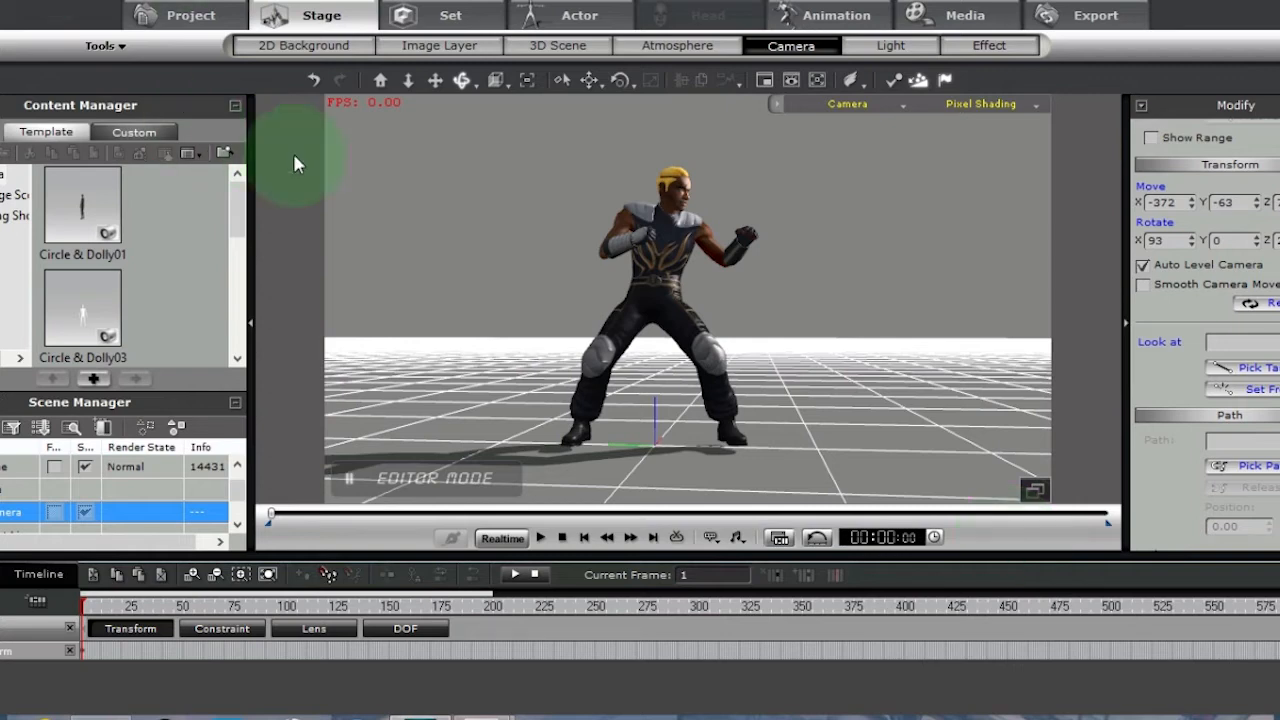
- Select the fighter and adjust the camera at frame 1 to frame him from the front
{"action": "left_click", "coordinate": [645, 272]}
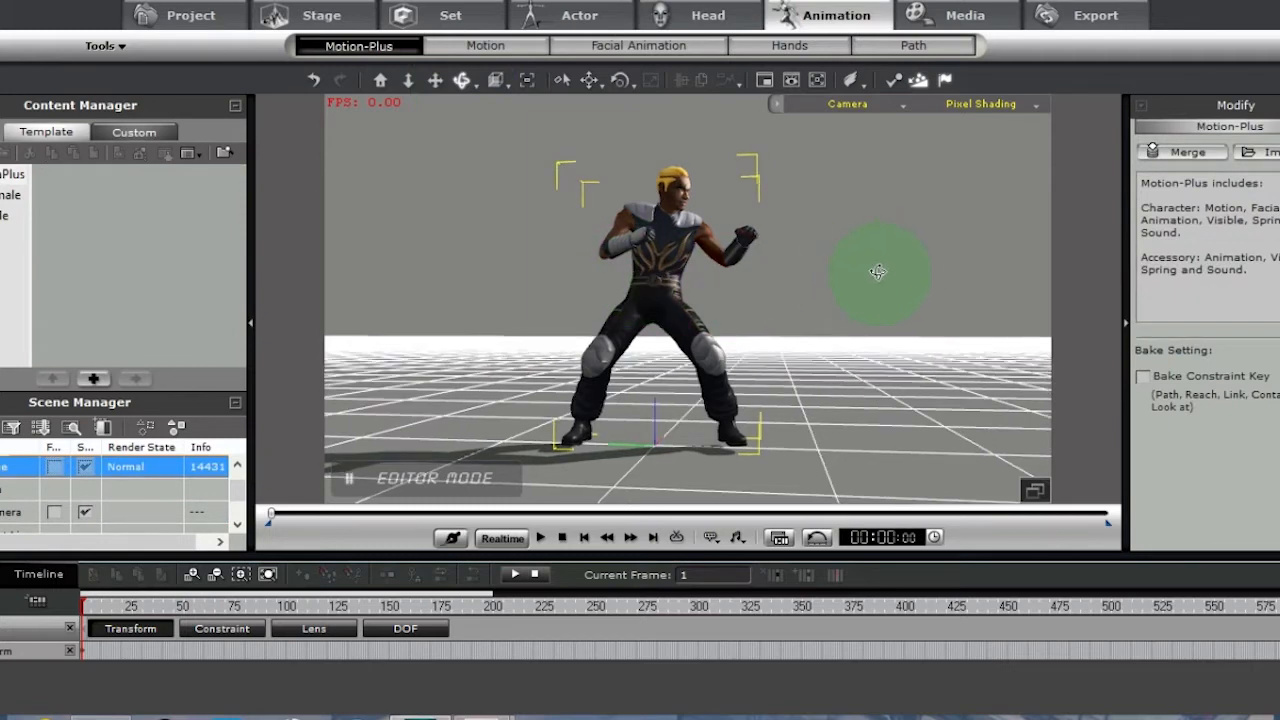
{"action": "left_click_drag", "start_coordinate": [689, 246], "coordinate": [236, 208]}
{"action": "left_click_drag", "start_coordinate": [859, 341], "coordinate": [863, 369]}
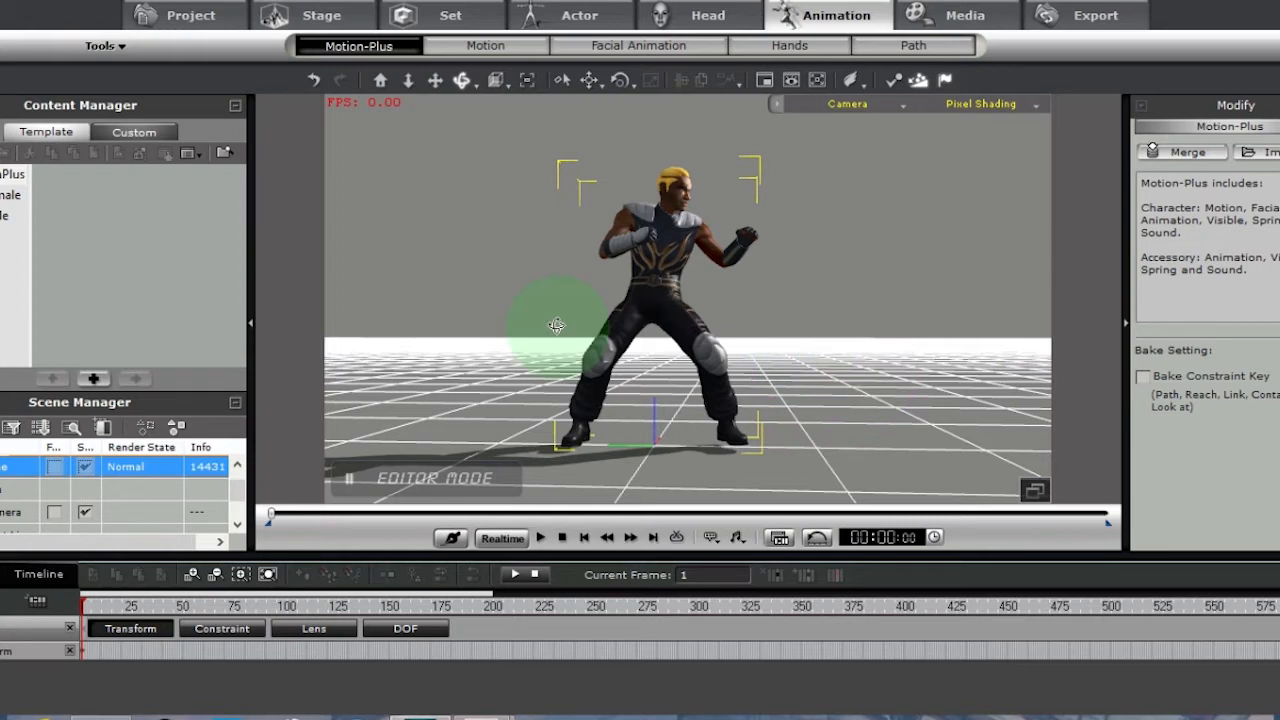
- At frame 300, orbit the camera behind the fighter and set the new camera key's transition curve to Ease In & Out
{"action": "left_click", "coordinate": [699, 612]}
{"action": "right_click_drag", "start_coordinate": [783, 311], "coordinate": [771, 360]}
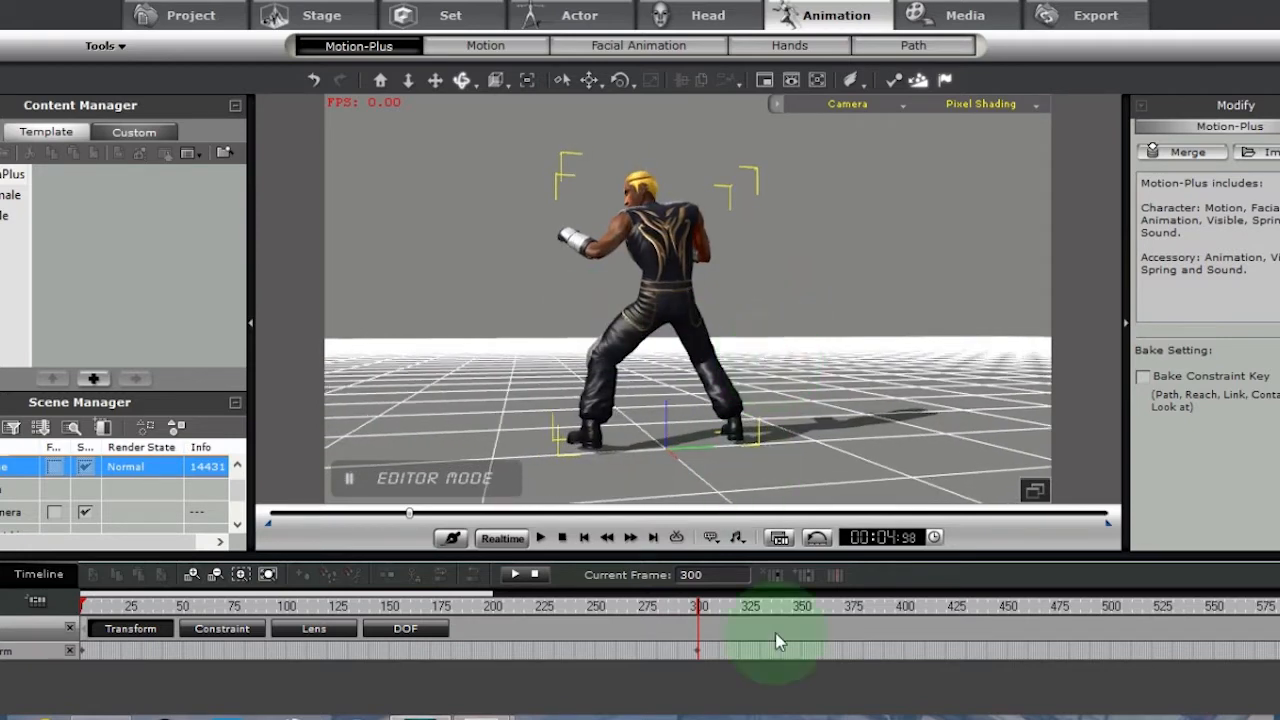
{"action": "left_click", "coordinate": [697, 652]}
{"action": "right_click", "coordinate": [697, 651]}
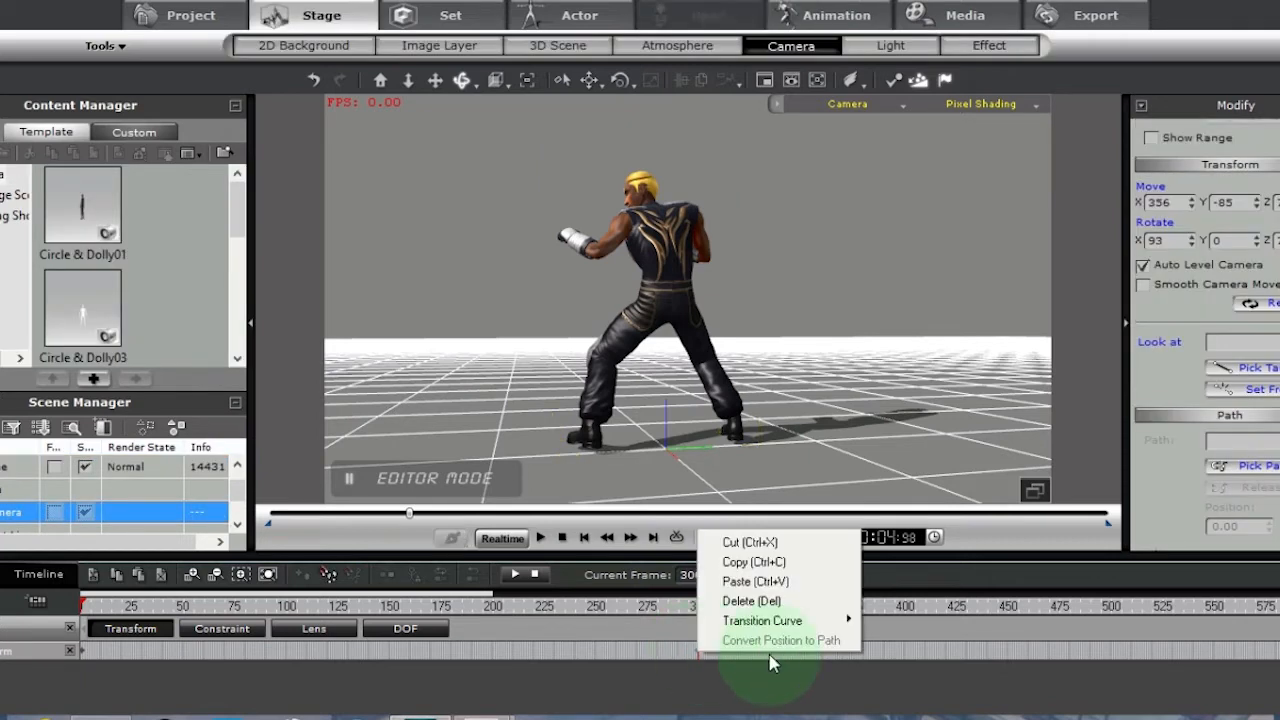
{"action": "mouse_move", "coordinate": [760, 620]}
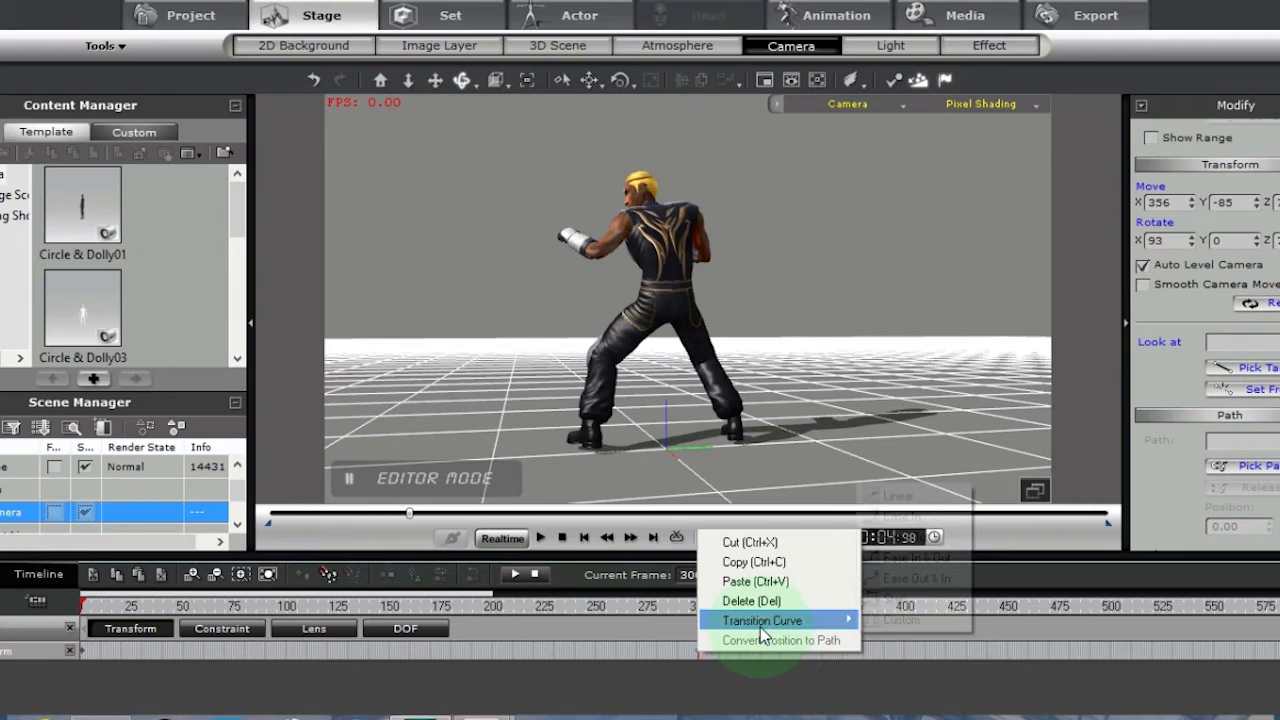
{"action": "left_click", "coordinate": [912, 558]}
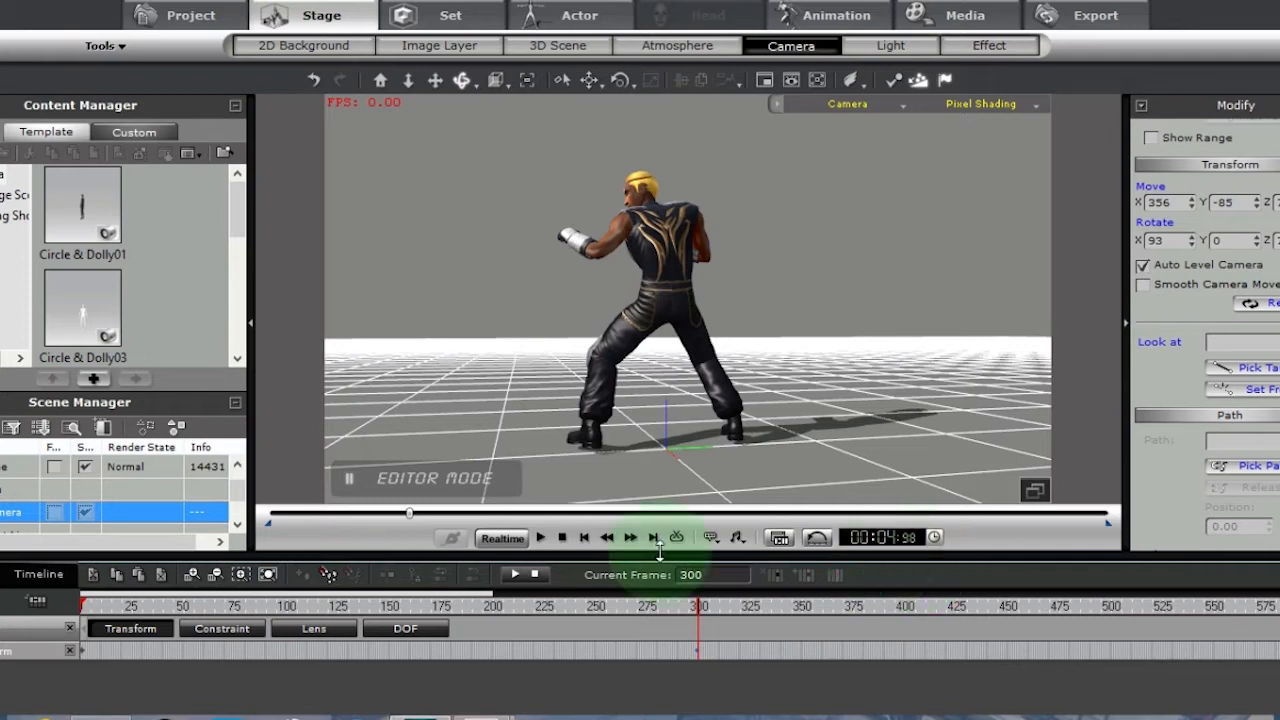
- Play the camera animation twice from the first frame to check the eased move, stopping after each playback
{"action": "left_click", "coordinate": [563, 538]}
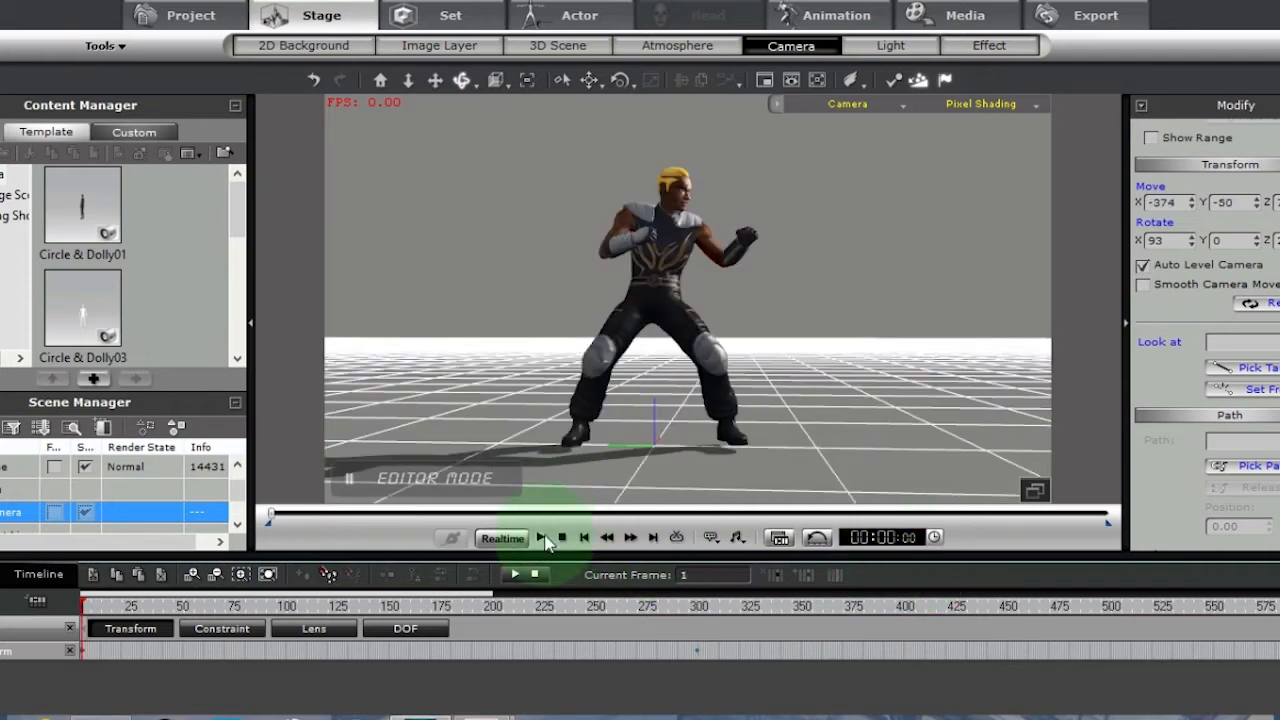
{"action": "left_click", "coordinate": [539, 538]}
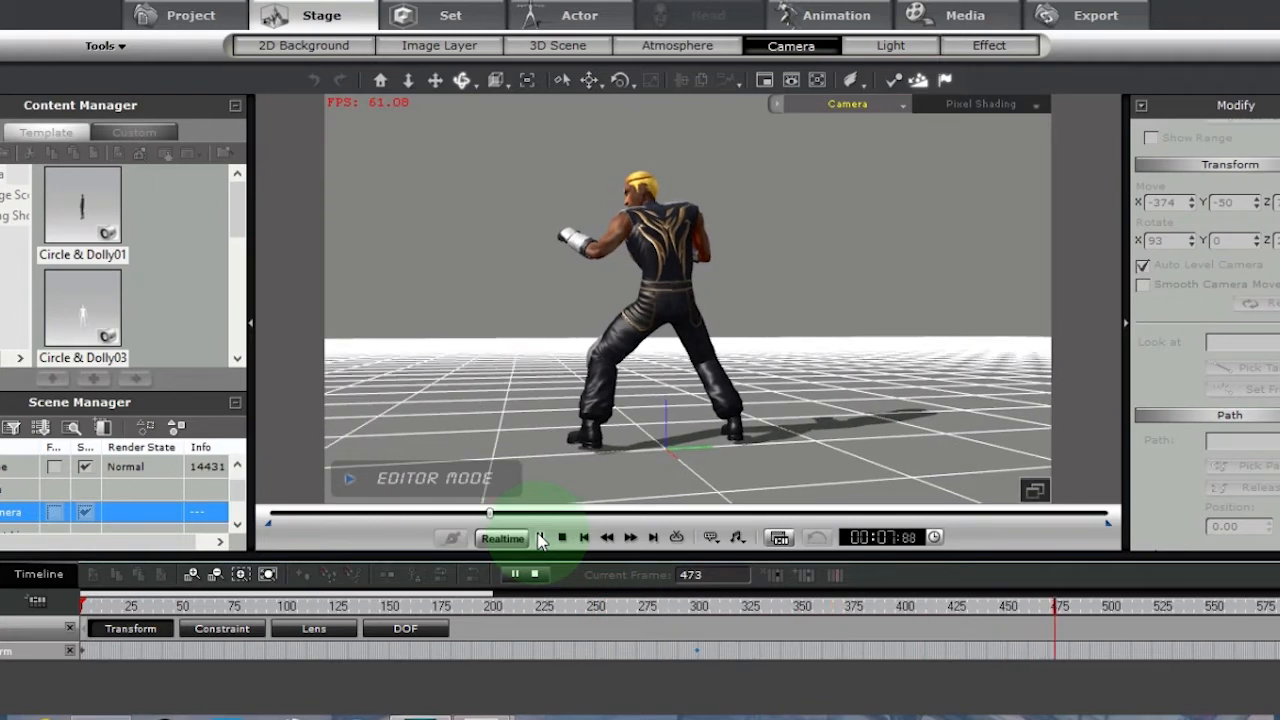
{"action": "left_click", "coordinate": [562, 538]}
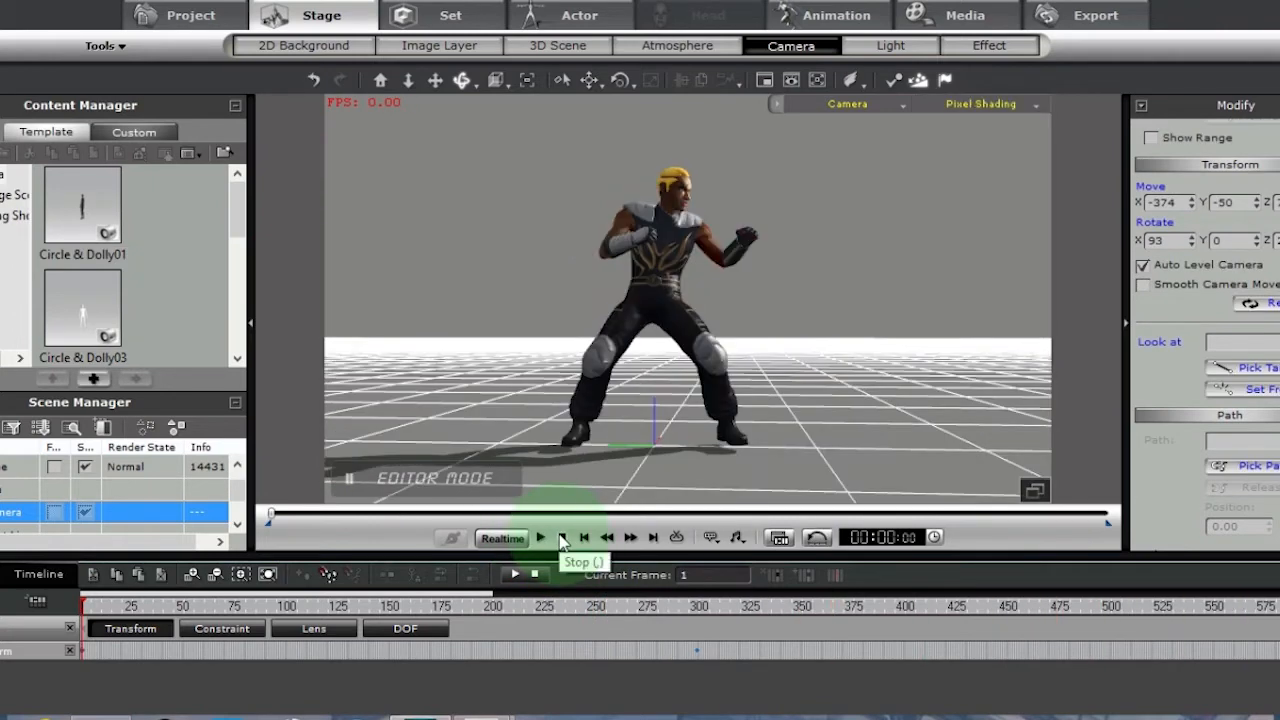
{"action": "left_click", "coordinate": [541, 538]}
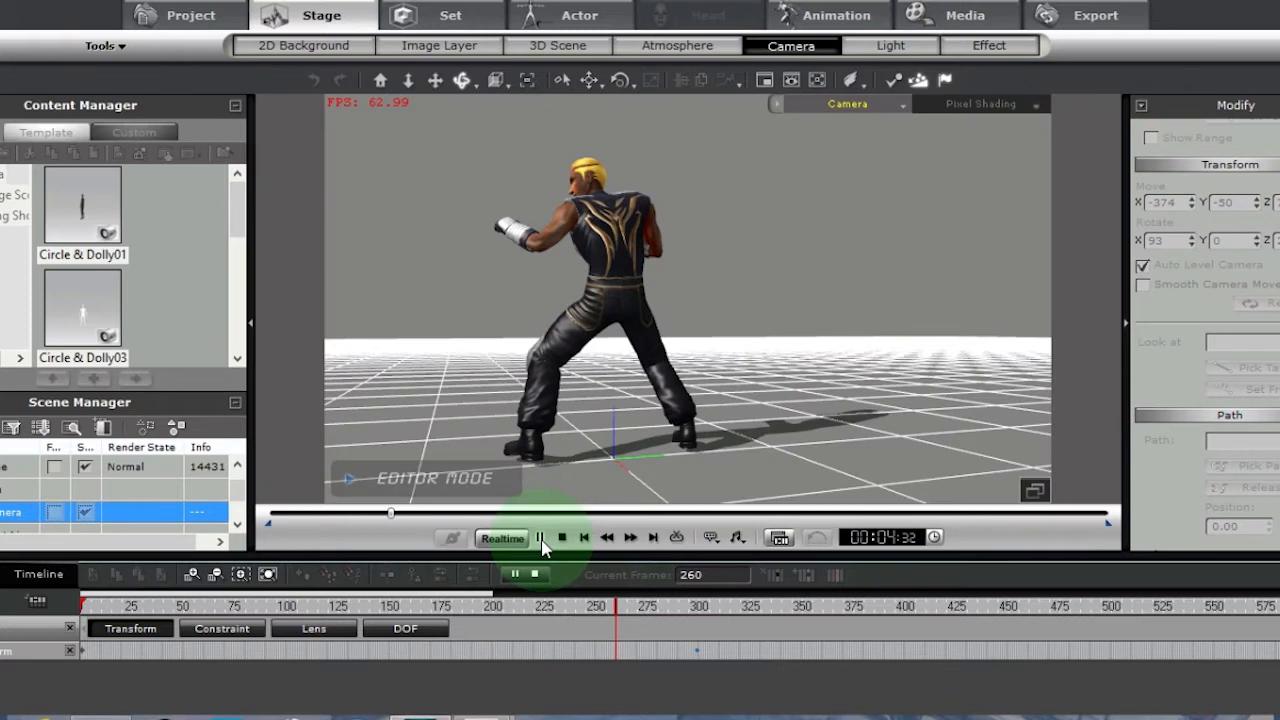
{"action": "left_click", "coordinate": [562, 539]}
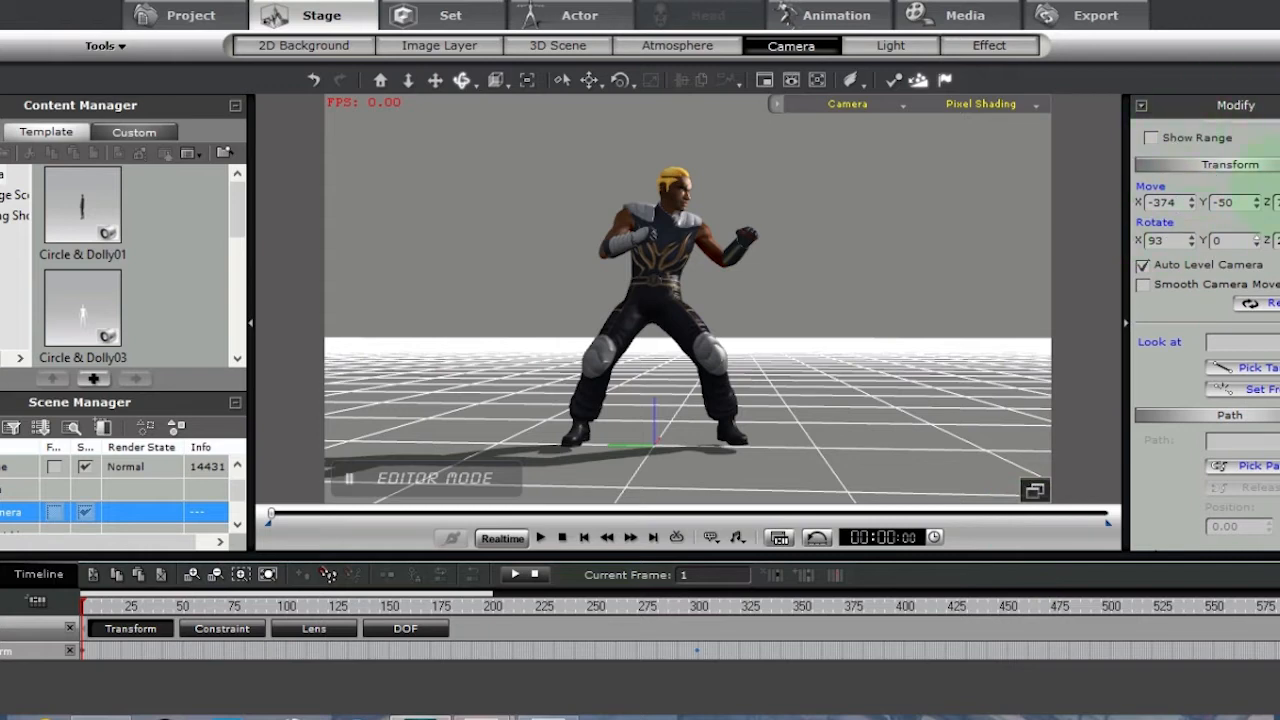
- Turn on smooth camera movement and play the animation twice from the start to check its effect
{"action": "left_click", "coordinate": [1142, 286]}
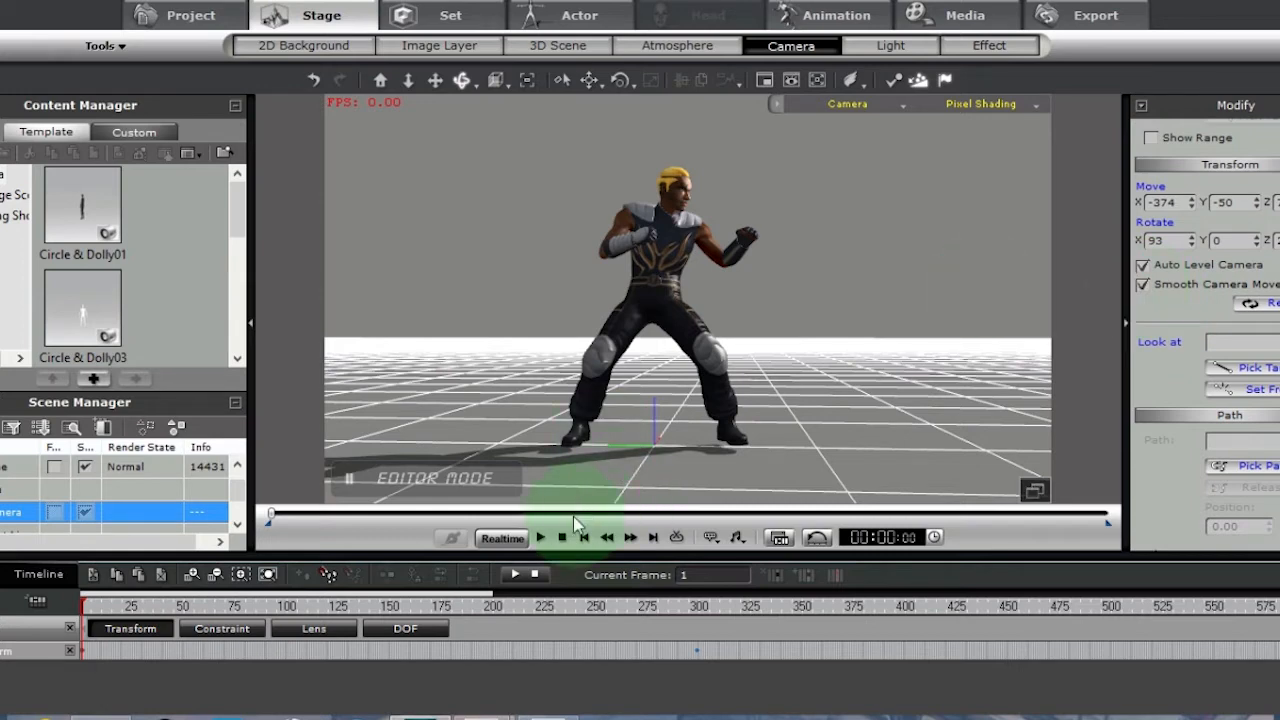
{"action": "left_click", "coordinate": [540, 538]}
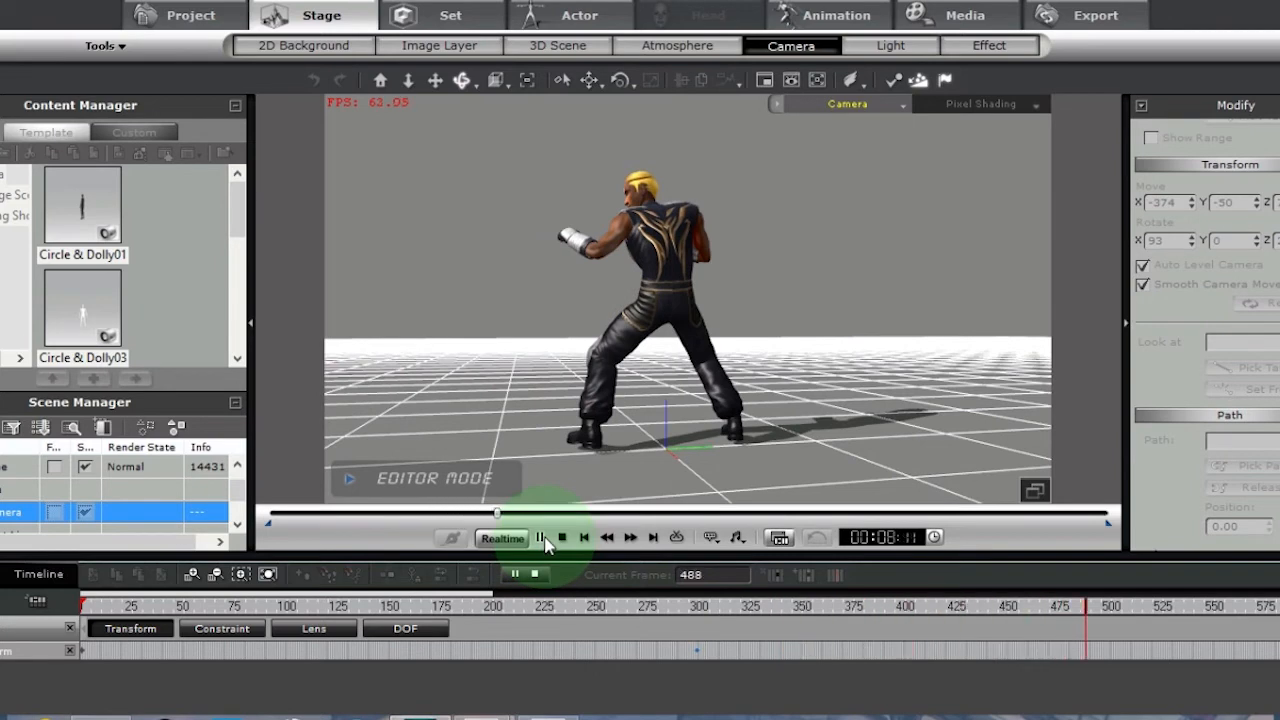
{"action": "left_click", "coordinate": [563, 538]}
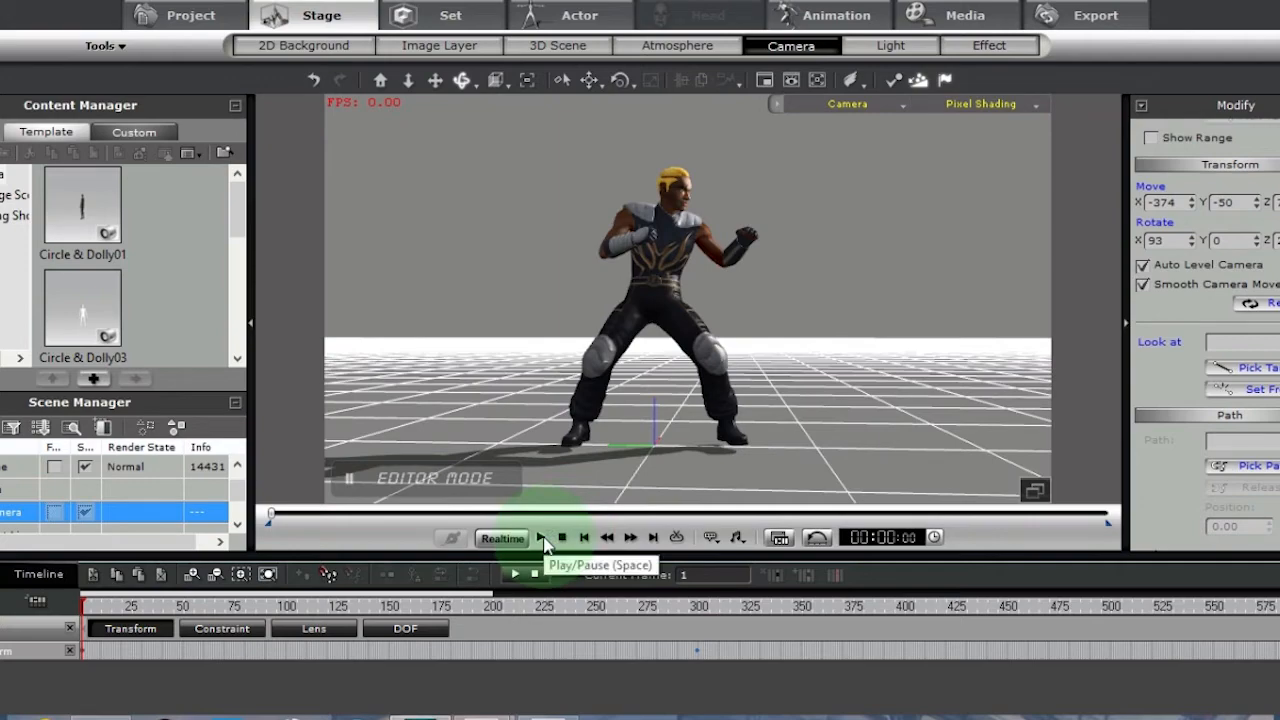
{"action": "left_click", "coordinate": [541, 538]}
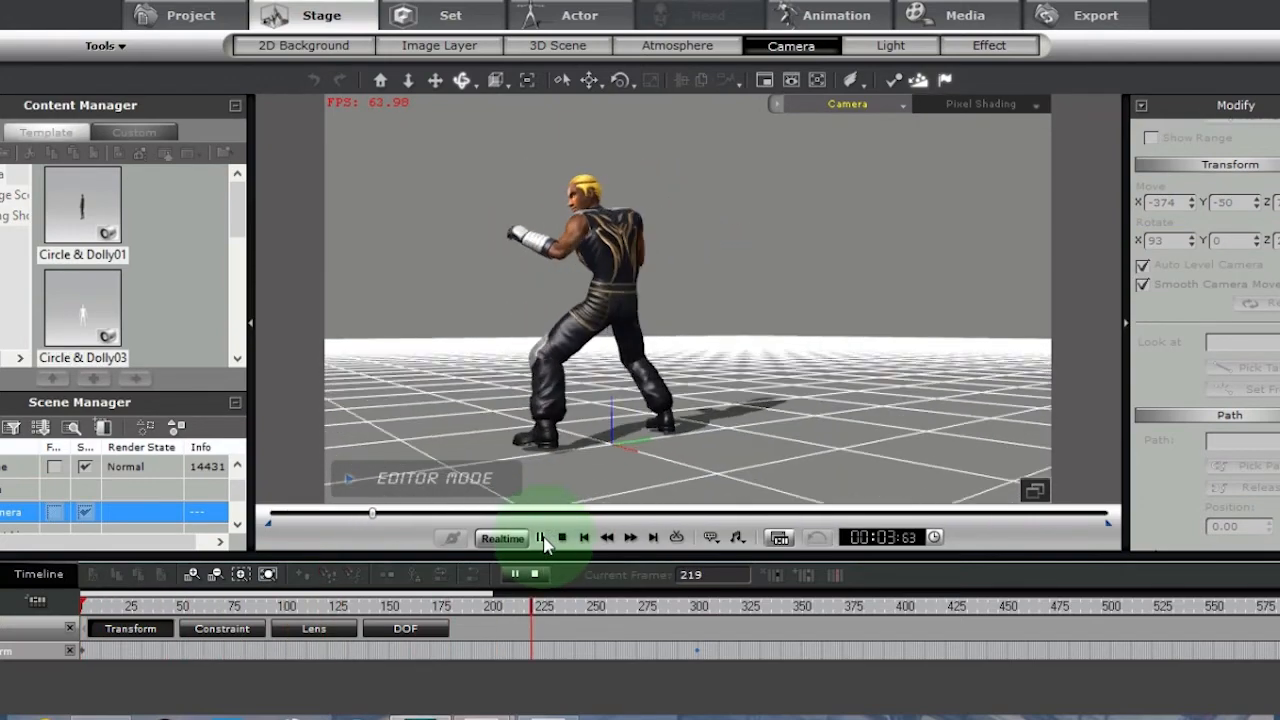
{"action": "left_click", "coordinate": [563, 538]}
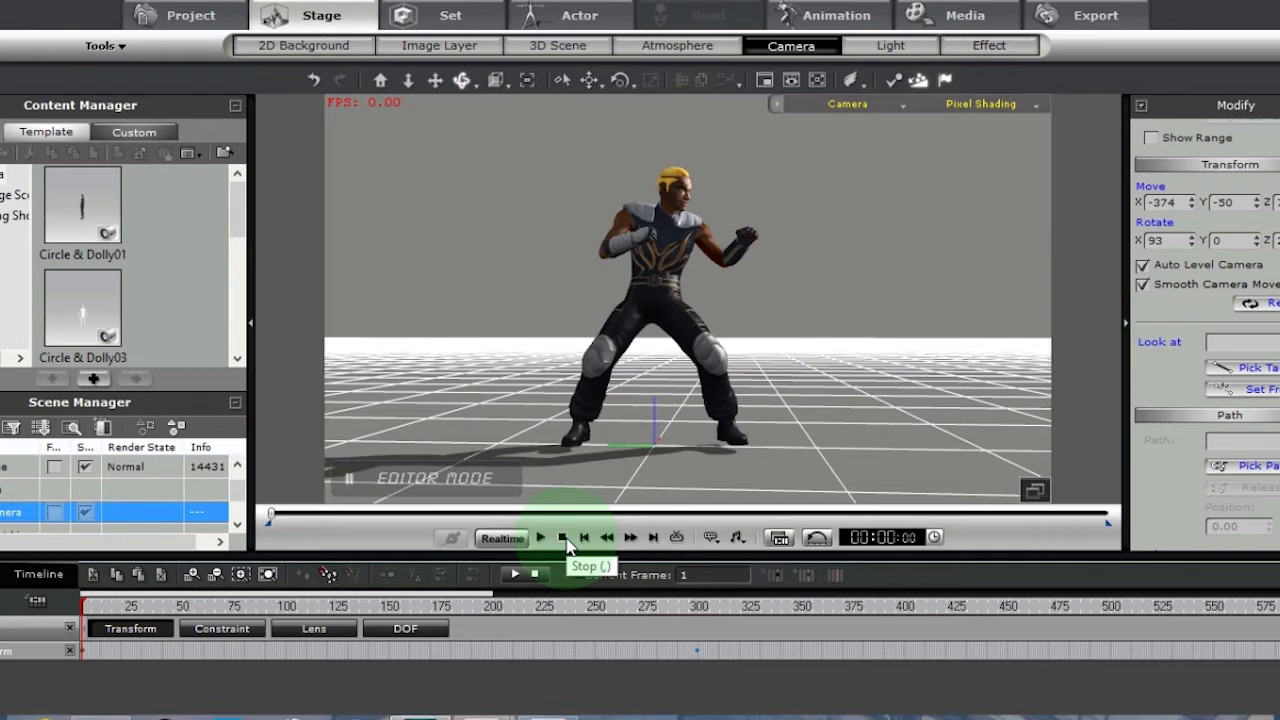
- Orbit the camera further around behind the fighter at the frame 300 key and set its transition curve to Ease In & Out
{"action": "left_click", "coordinate": [697, 657]}
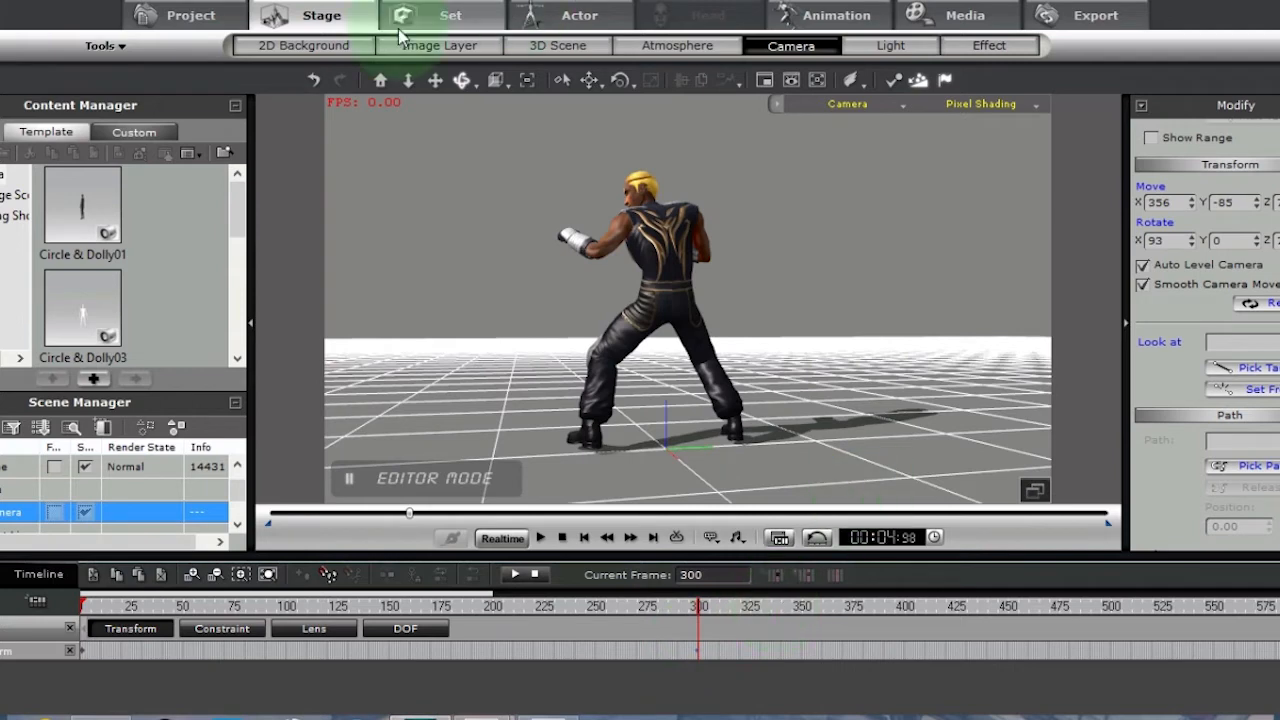
{"action": "left_click", "coordinate": [464, 83]}
{"action": "left_click_drag", "start_coordinate": [866, 379], "coordinate": [346, 217]}
{"action": "left_click", "coordinate": [730, 272]}
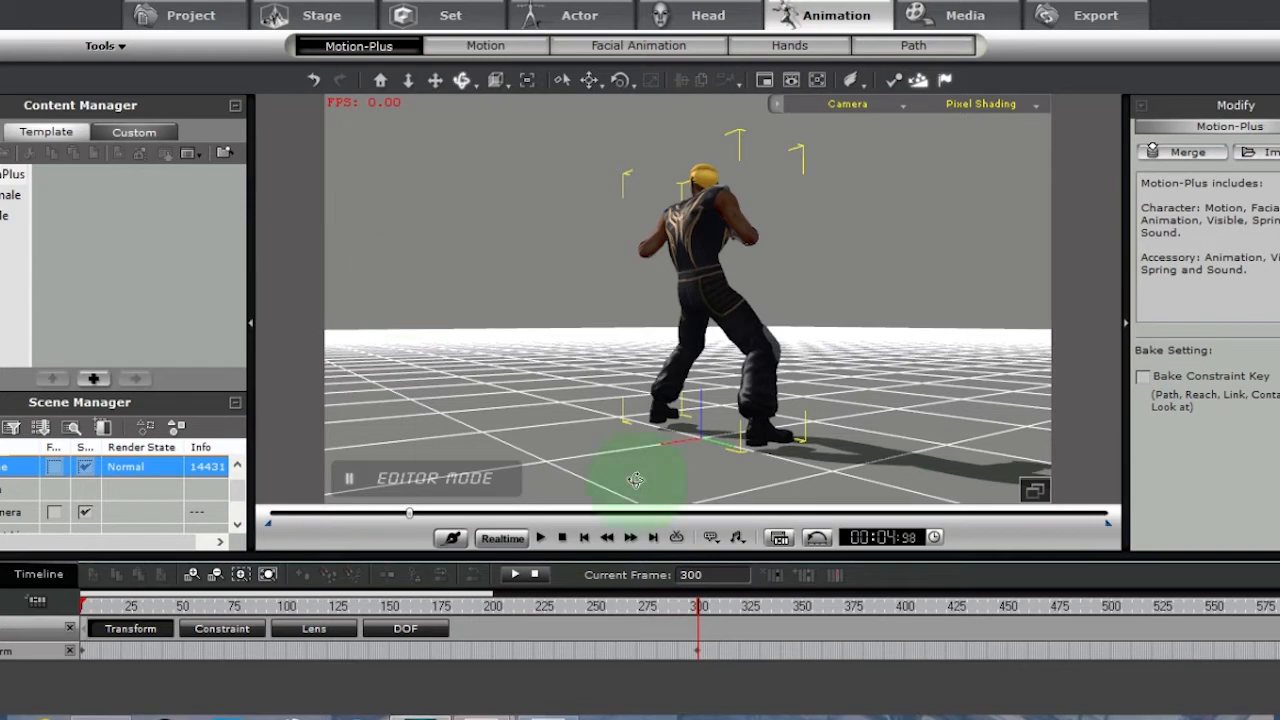
{"action": "right_click", "coordinate": [698, 660]}
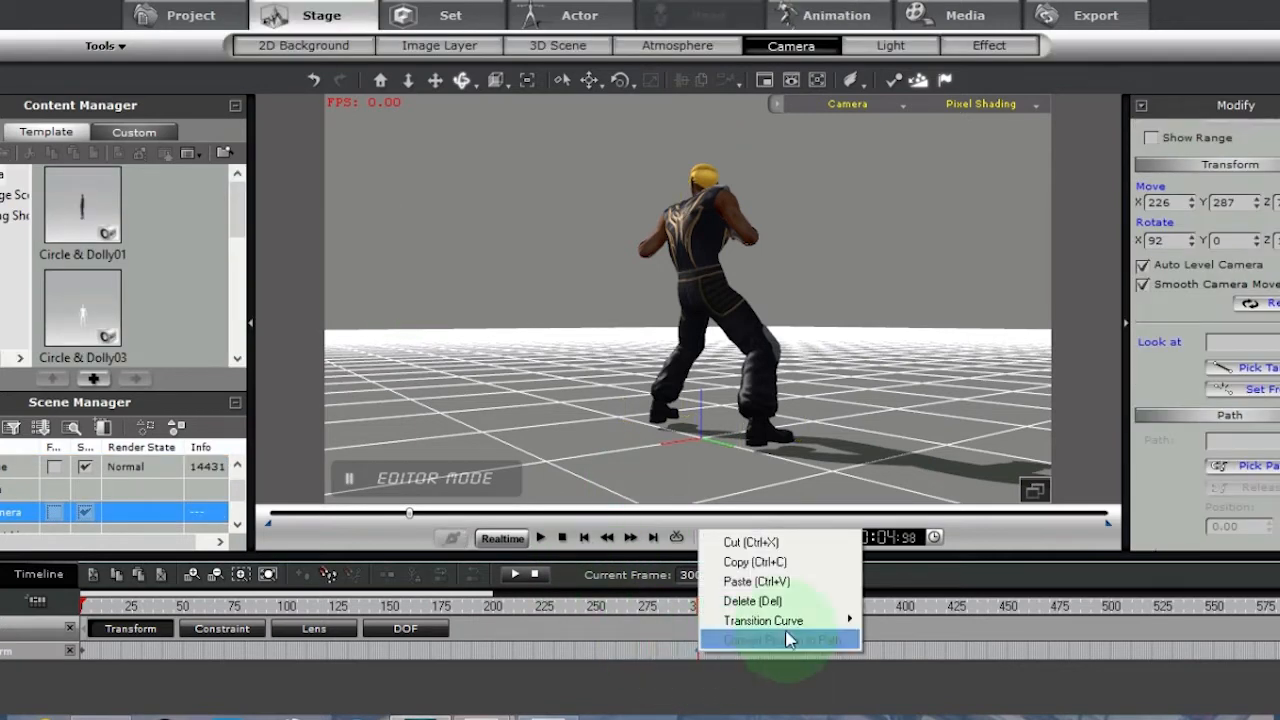
{"action": "mouse_move", "coordinate": [785, 620]}
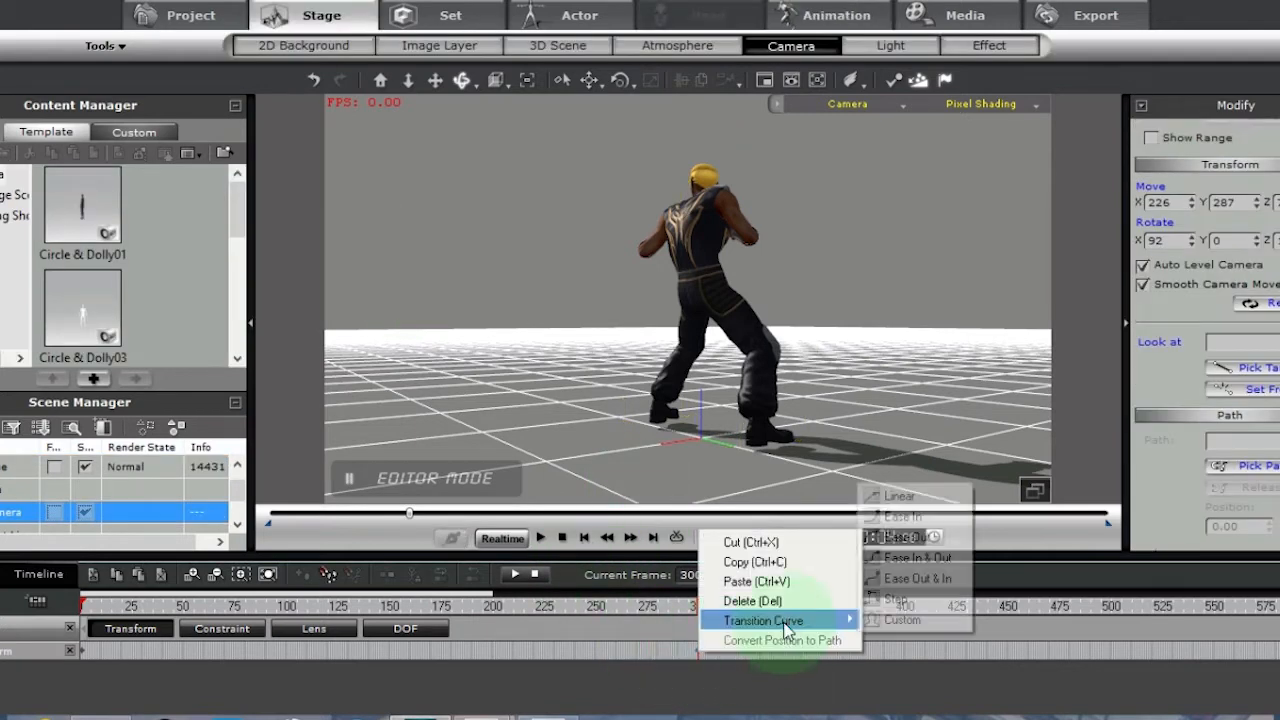
{"action": "left_click", "coordinate": [895, 558]}
- Play the revised two-key camera move twice from the first frame
{"action": "left_click", "coordinate": [563, 540]}
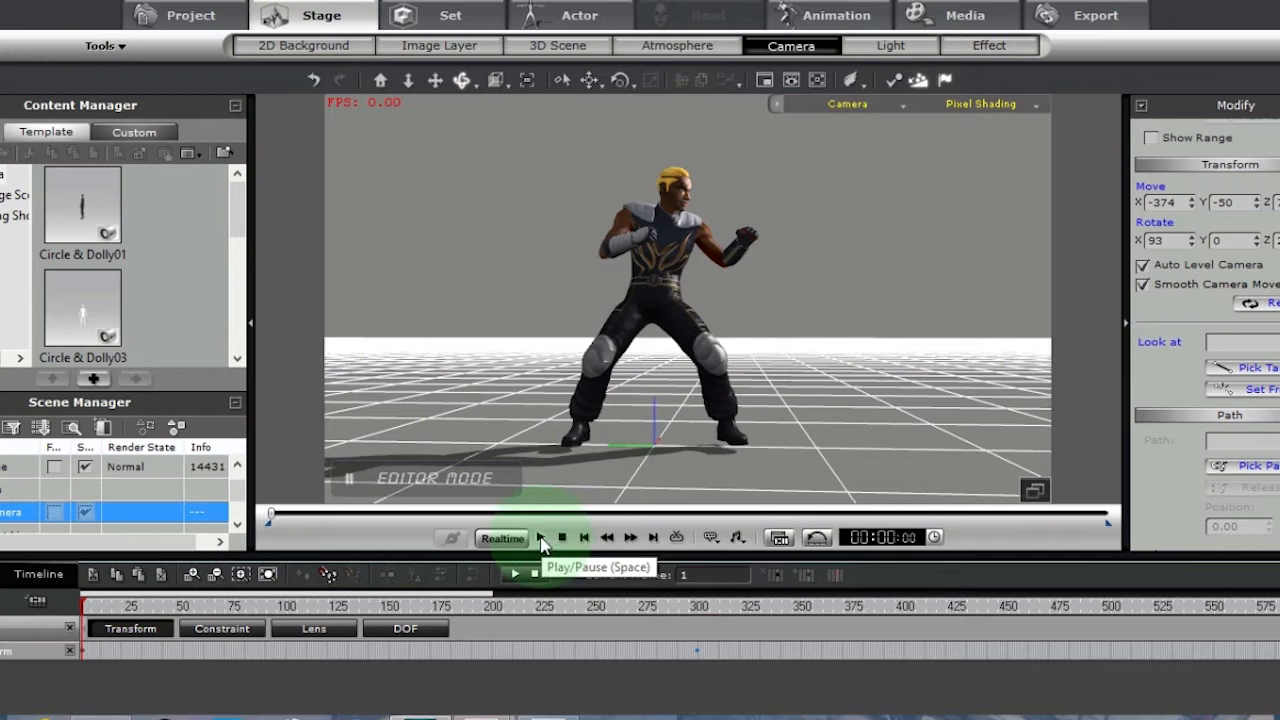
{"action": "left_click", "coordinate": [541, 539]}
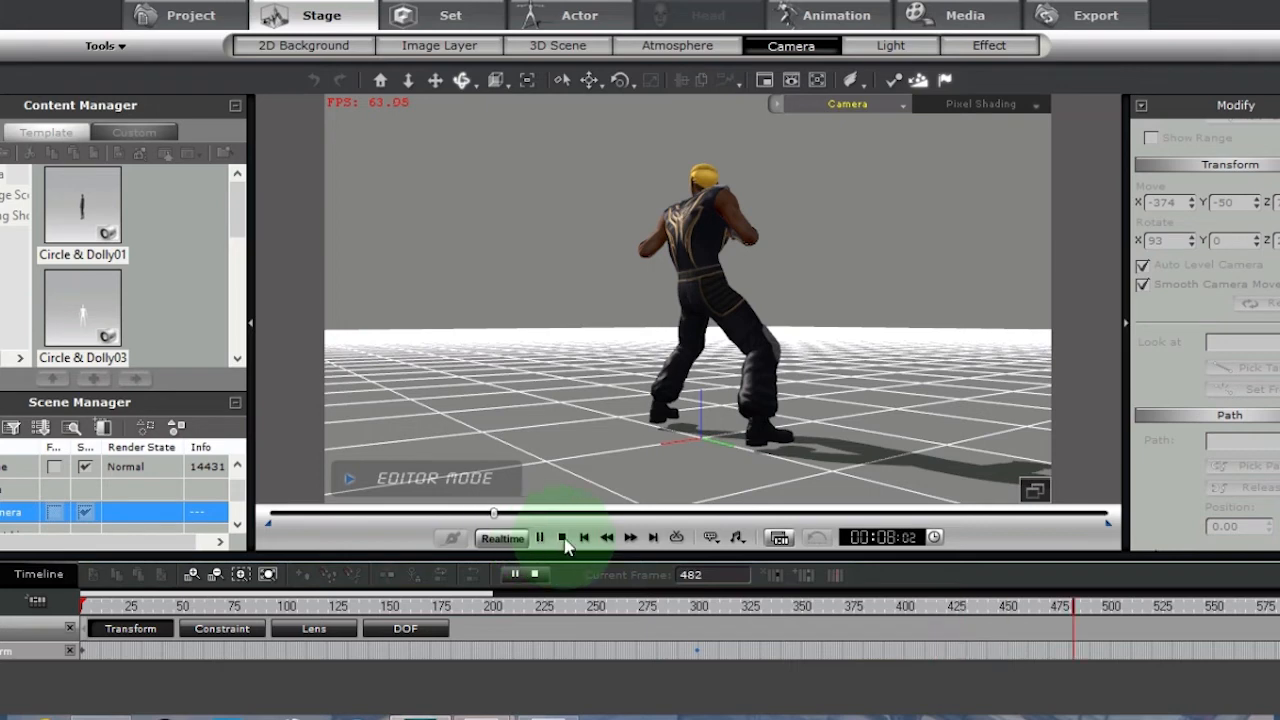
{"action": "left_click", "coordinate": [562, 538]}
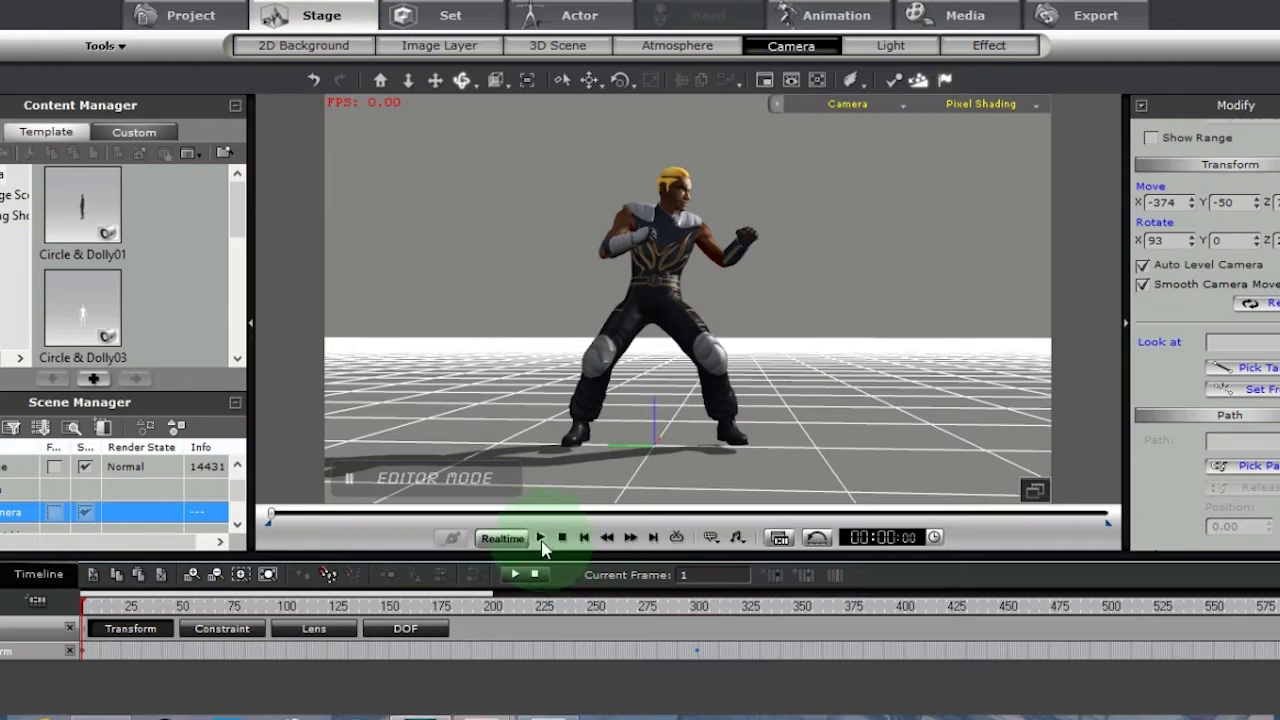
{"action": "left_click", "coordinate": [540, 538]}
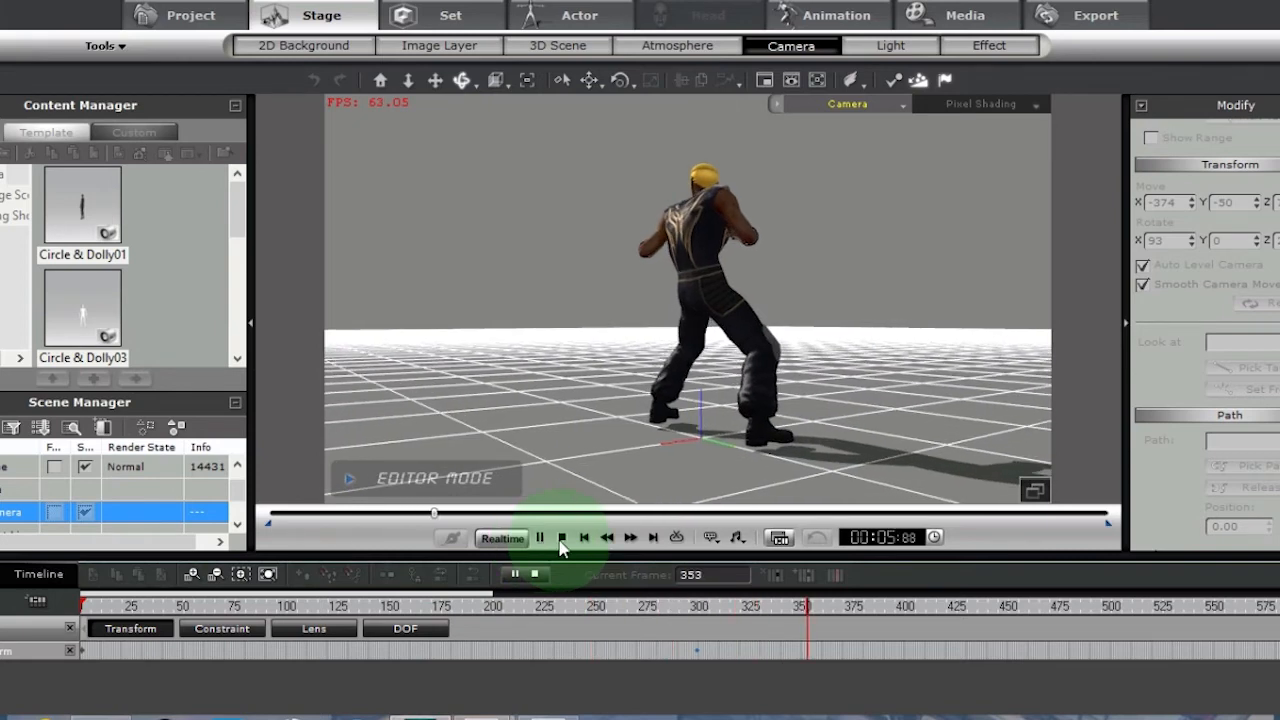
{"action": "left_click", "coordinate": [561, 538]}
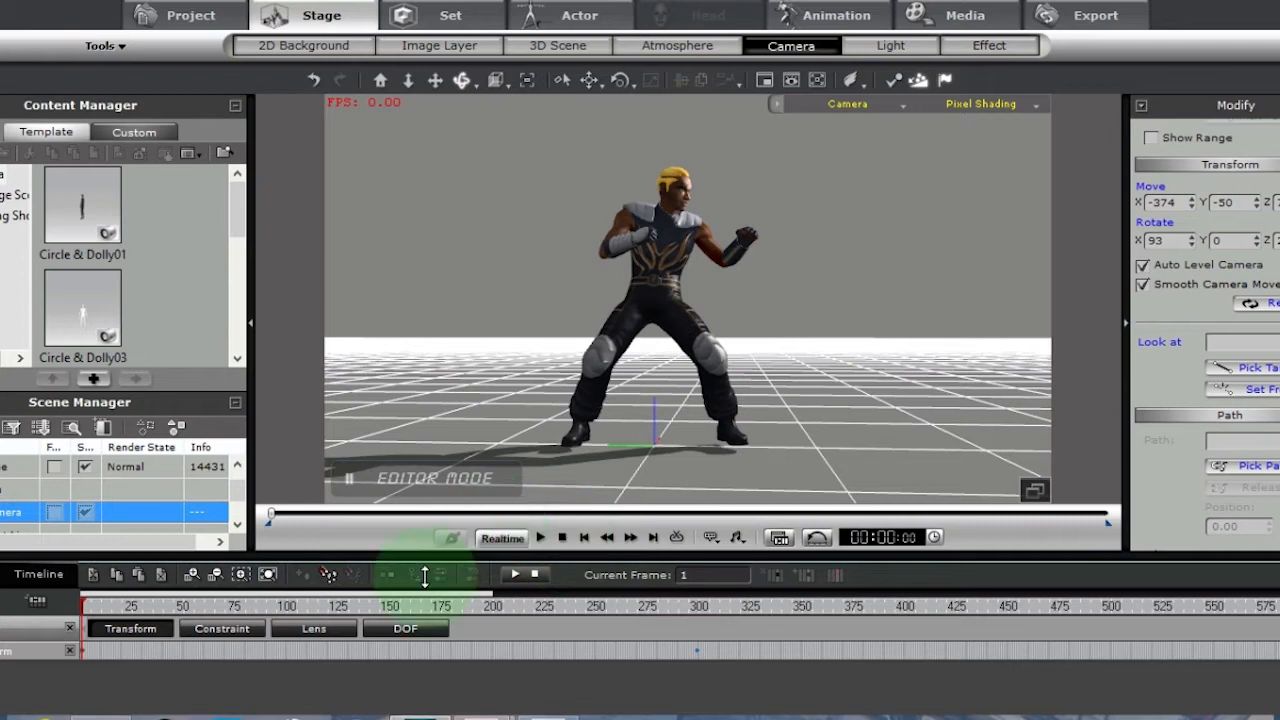
- Add a camera key at frame 147 by orbiting around to the fighter's opposite side and panning him back toward the centre
{"action": "left_click", "coordinate": [385, 613]}
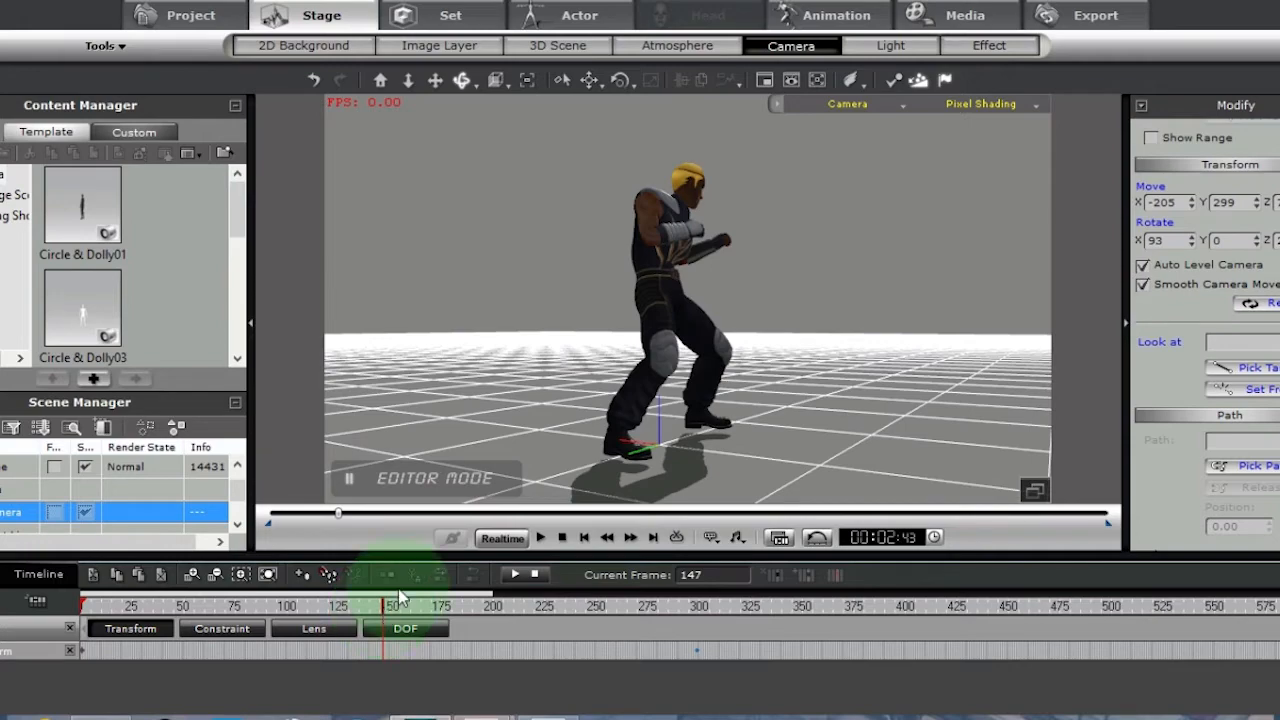
{"action": "left_click_drag", "start_coordinate": [865, 303], "coordinate": [750, 306]}
{"action": "left_click", "coordinate": [775, 296]}
{"action": "mouse_move", "coordinate": [775, 296]}
{"action": "right_mouse_down"}
{"action": "mouse_move", "coordinate": [880, 294]}
{"action": "mouse_move", "coordinate": [371, 234]}
{"action": "mouse_move", "coordinate": [877, 294]}
{"action": "mouse_move", "coordinate": [520, 260]}
{"action": "mouse_move", "coordinate": [846, 291]}
{"action": "mouse_move", "coordinate": [546, 277]}
{"action": "mouse_move", "coordinate": [694, 343]}
{"action": "mouse_move", "coordinate": [793, 290]}
{"action": "right_mouse_up"}
{"action": "left_click", "coordinate": [437, 84]}
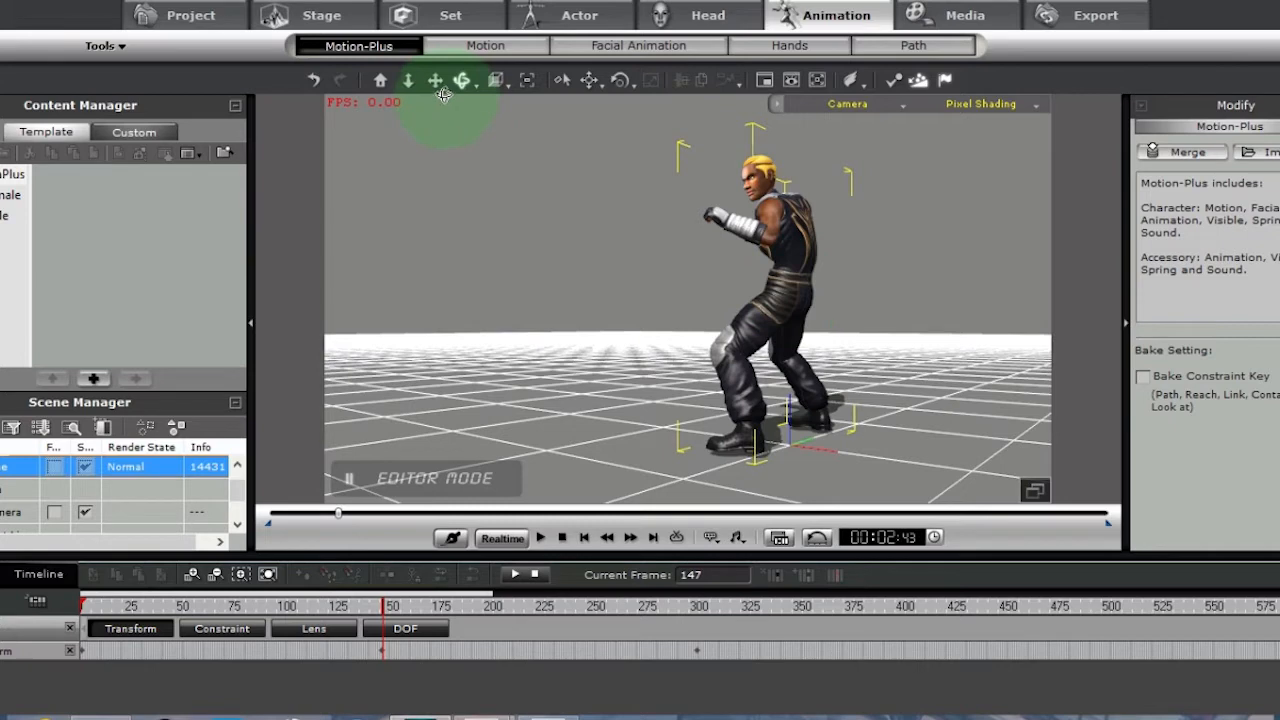
{"action": "left_click_drag", "start_coordinate": [720, 223], "coordinate": [651, 231]}
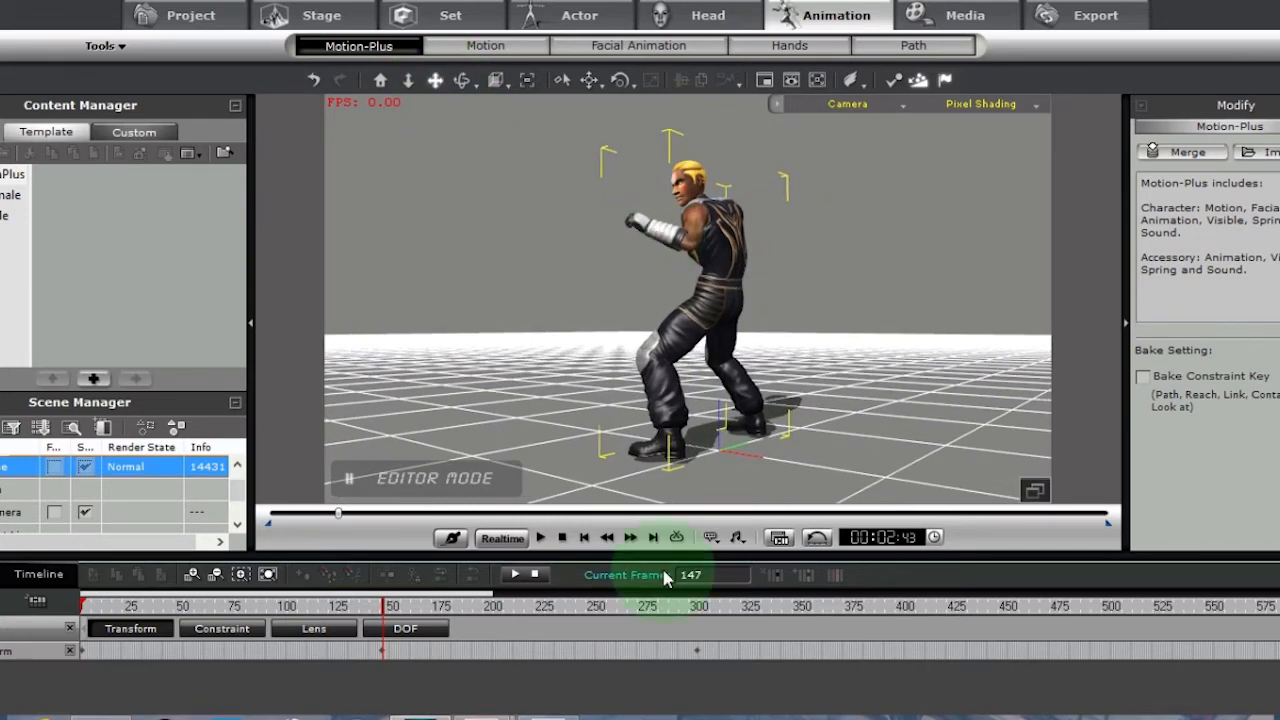
- Play the camera animation twice from the start to review the move through the new middle key
{"action": "left_click", "coordinate": [562, 538]}
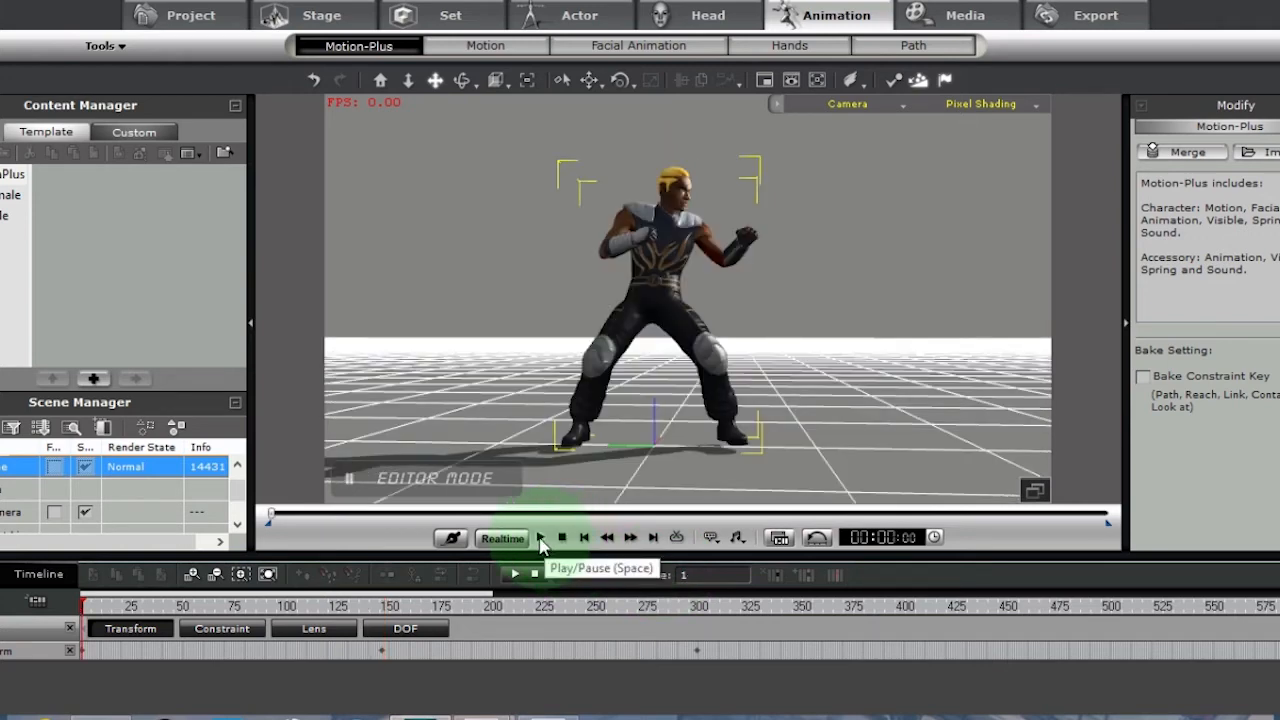
{"action": "left_click", "coordinate": [540, 540]}
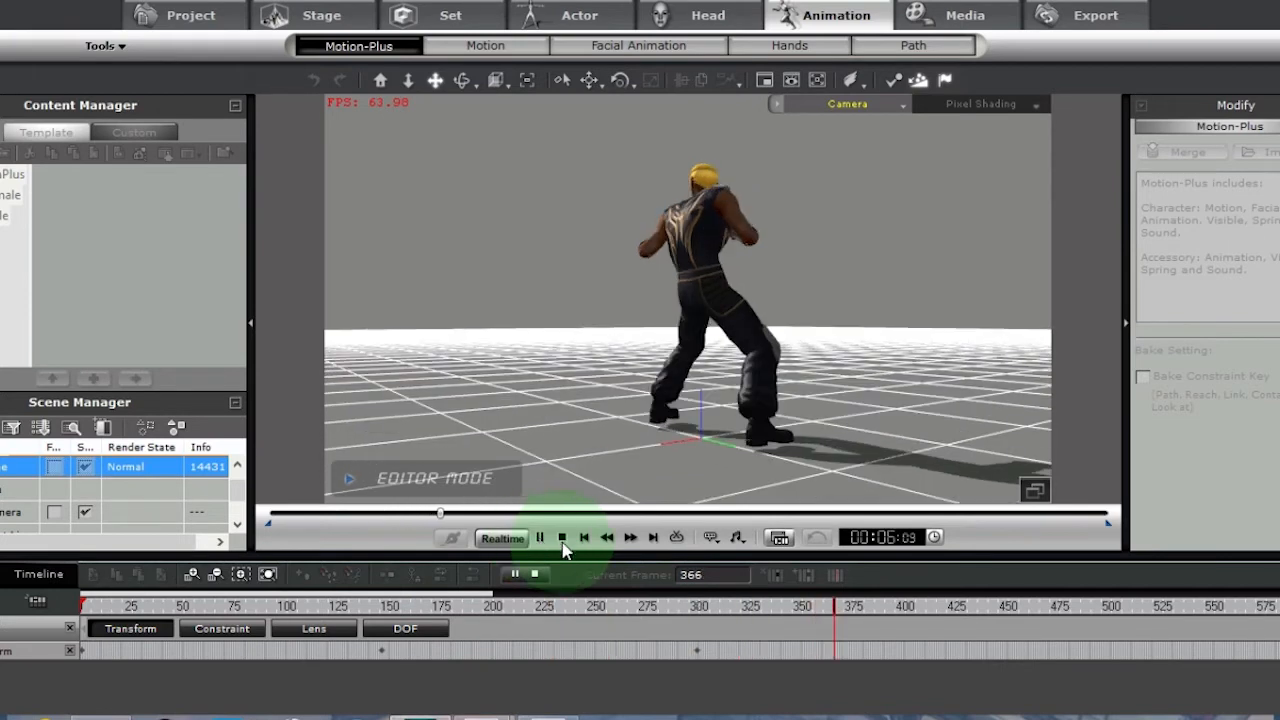
{"action": "left_click", "coordinate": [562, 538]}
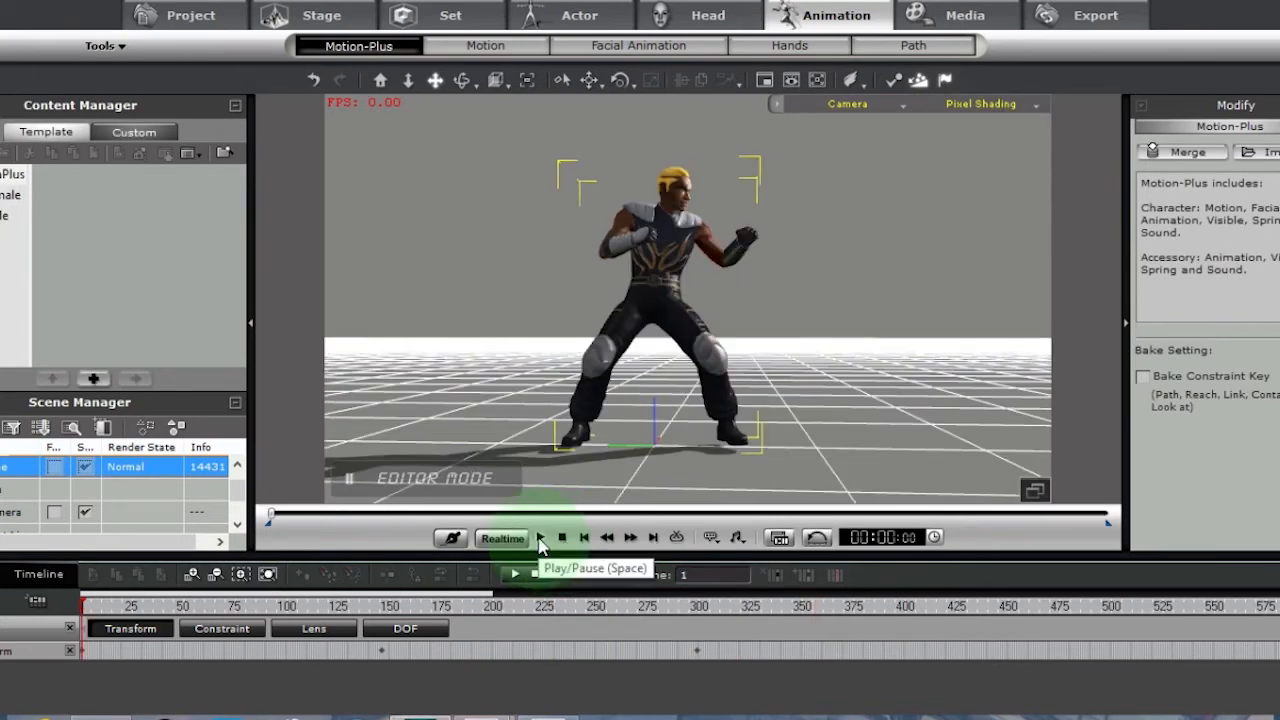
{"action": "left_click", "coordinate": [540, 538]}
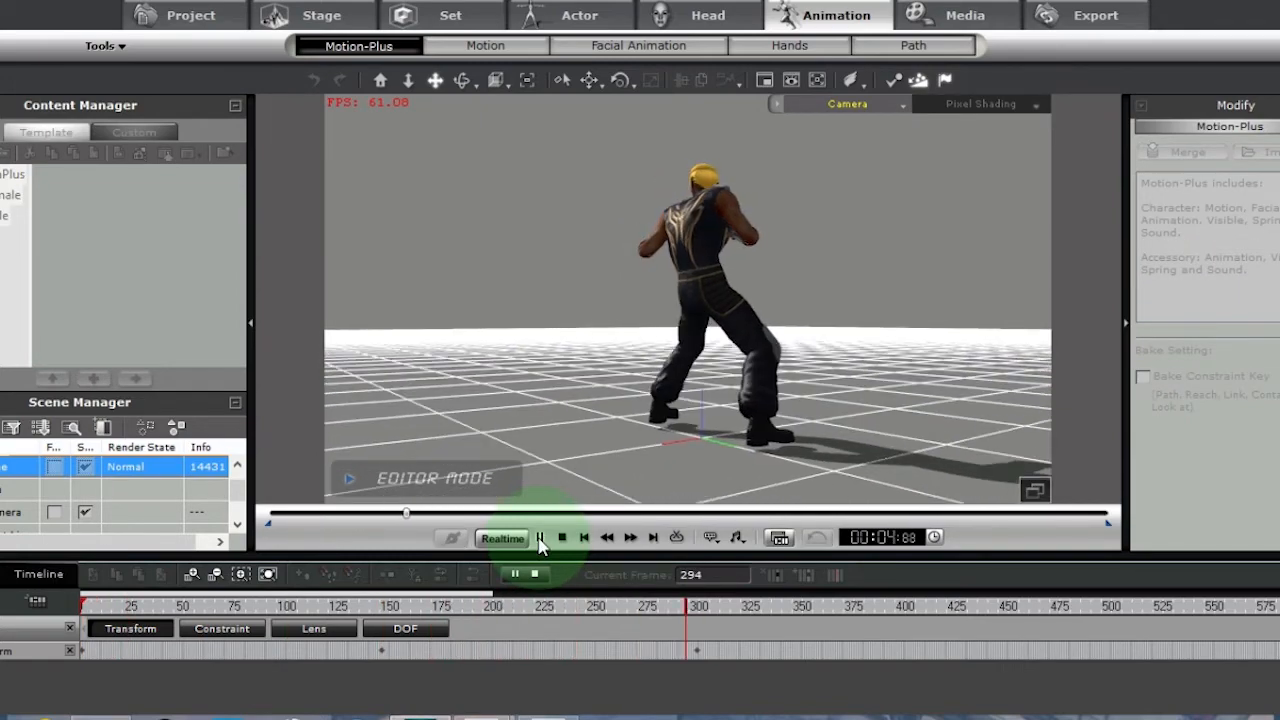
{"action": "left_click", "coordinate": [562, 537]}
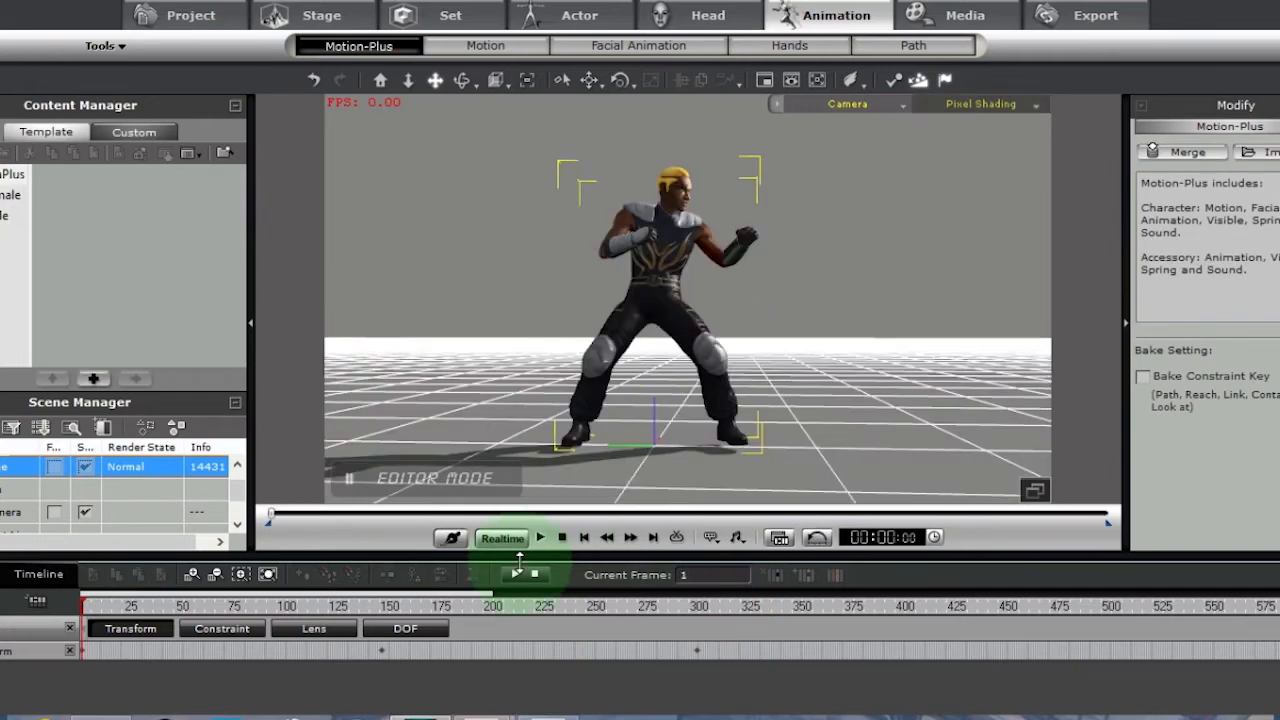
- Set the camera's transition curve to Ease In at the frame 147 key and to Ease Out & In at the frame 300 key
{"action": "left_click", "coordinate": [381, 655]}
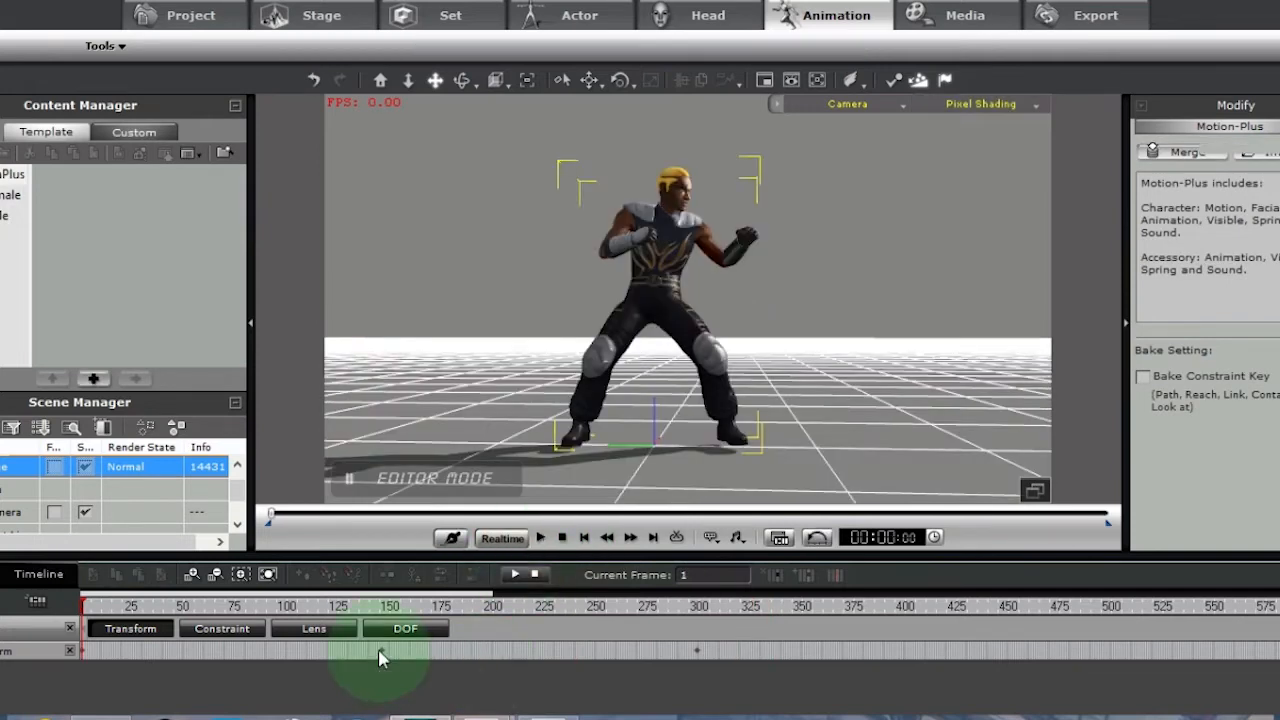
{"action": "right_click", "coordinate": [381, 653]}
{"action": "mouse_move", "coordinate": [433, 619]}
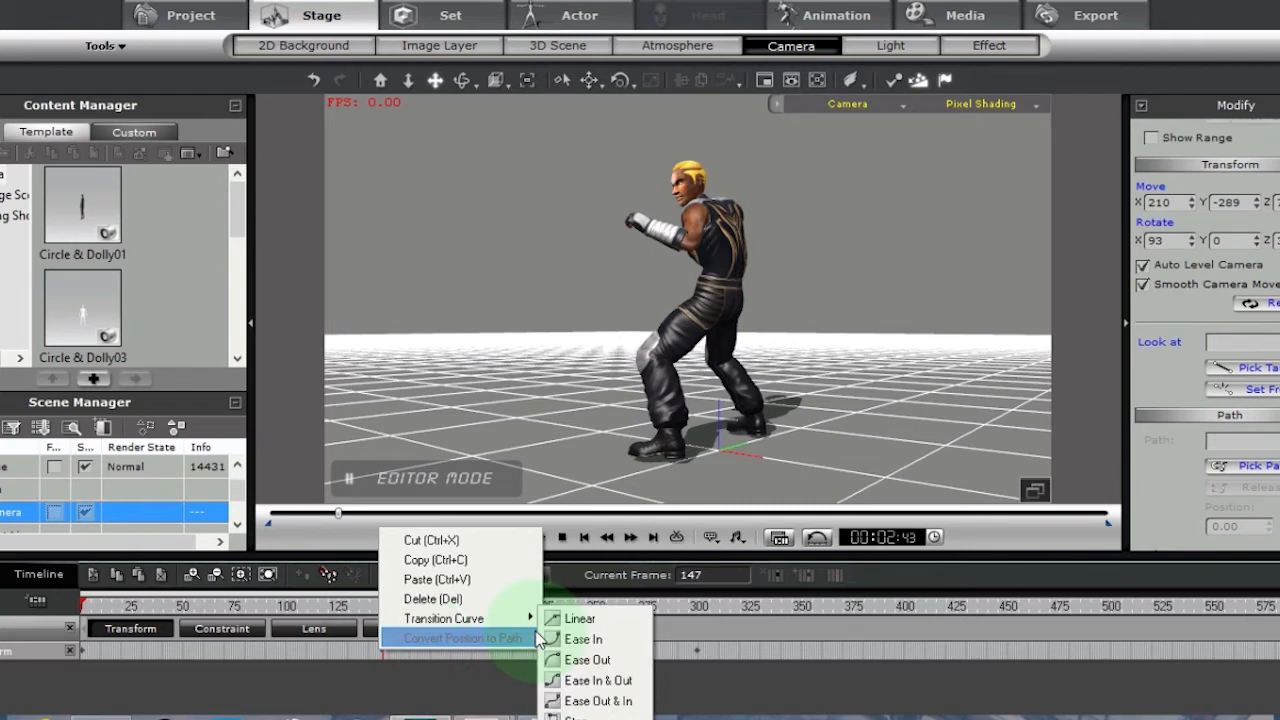
{"action": "left_click", "coordinate": [604, 641]}
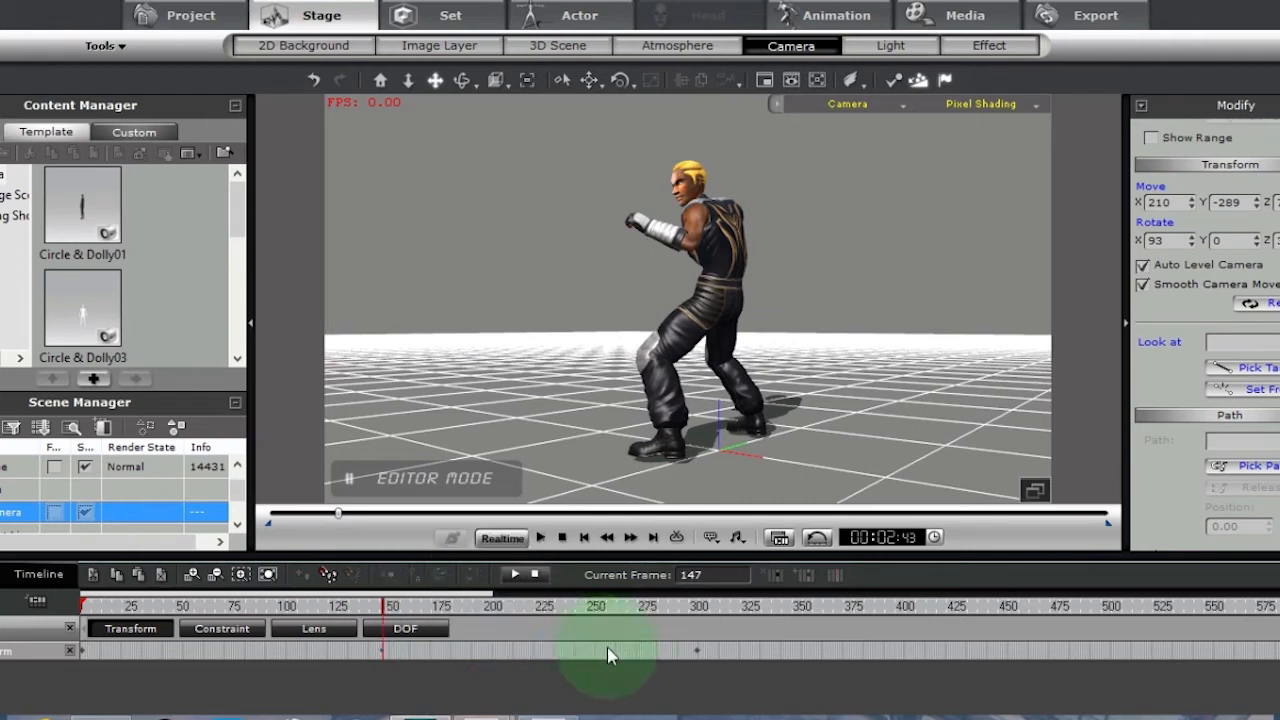
{"action": "mouse_move", "coordinate": [698, 661]}
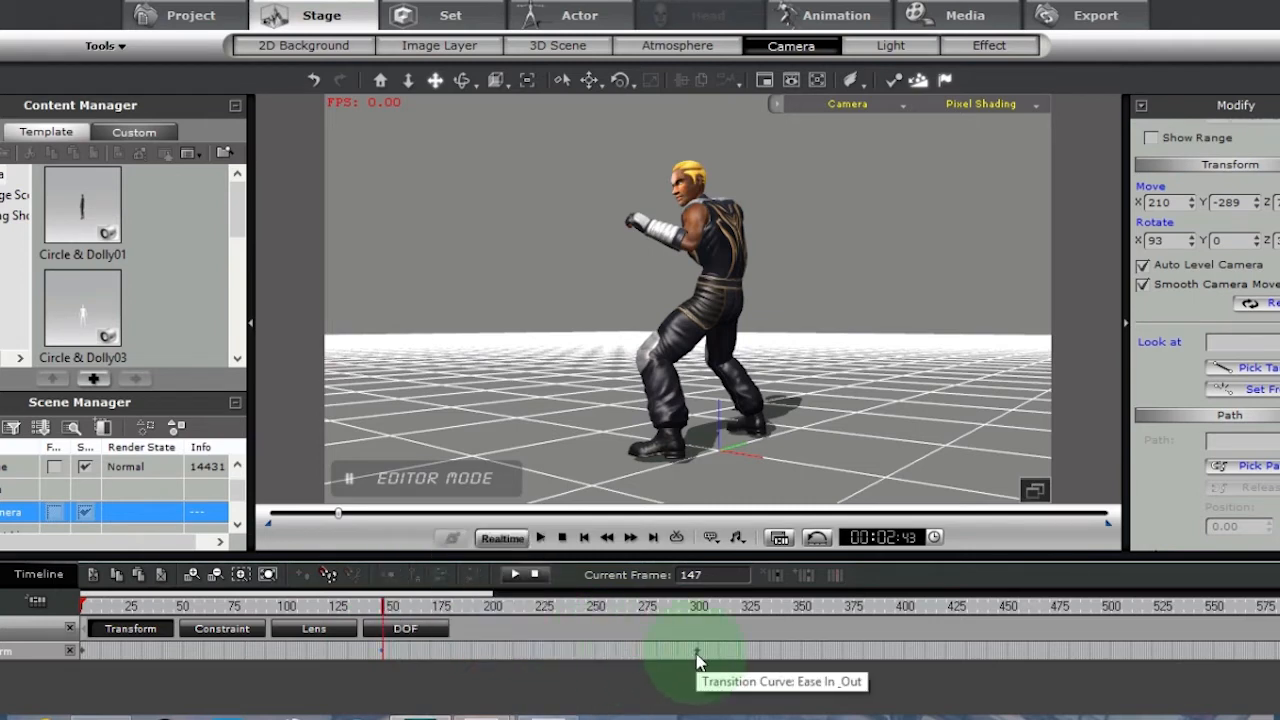
{"action": "left_click", "coordinate": [698, 660]}
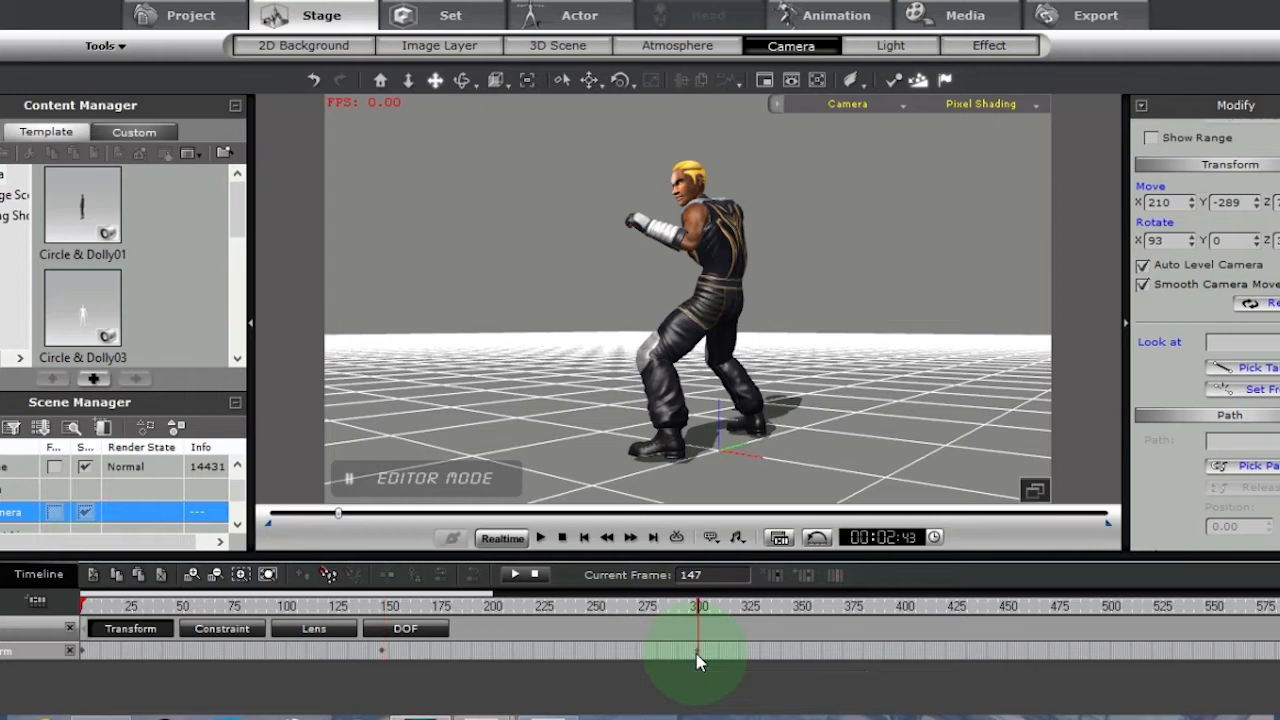
{"action": "right_click", "coordinate": [698, 661]}
{"action": "mouse_move", "coordinate": [770, 621]}
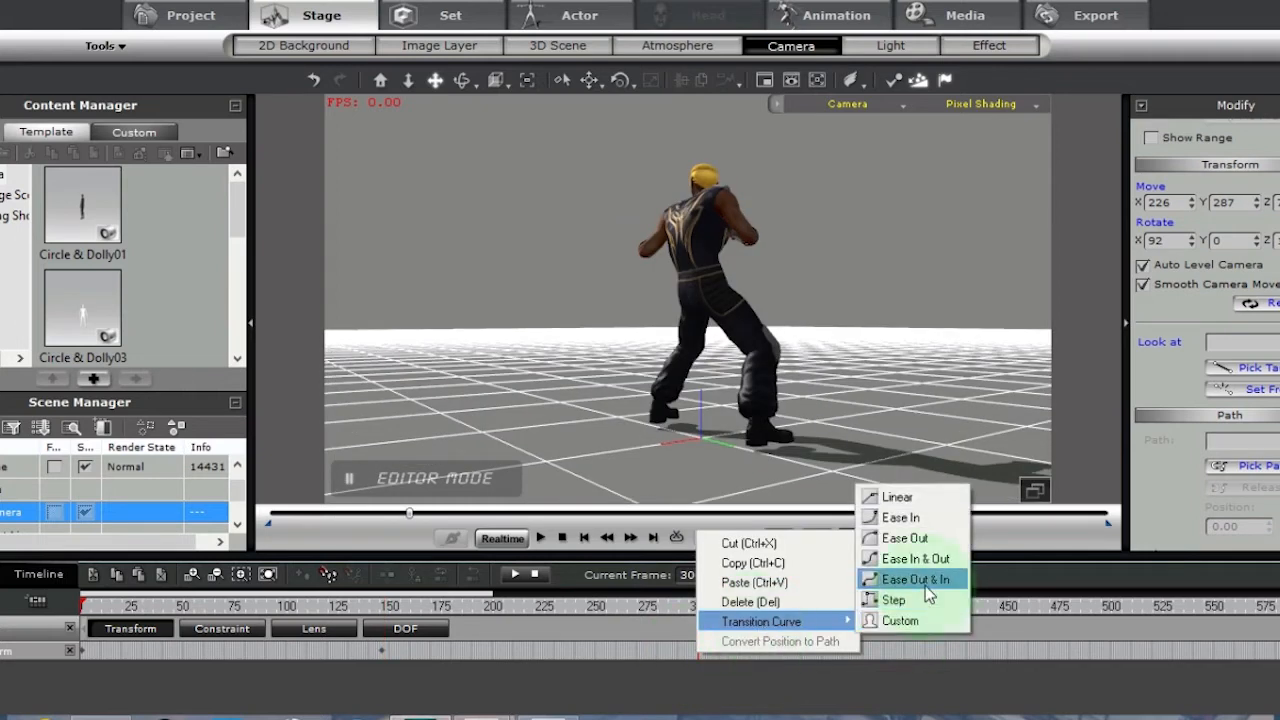
{"action": "left_click", "coordinate": [916, 580]}
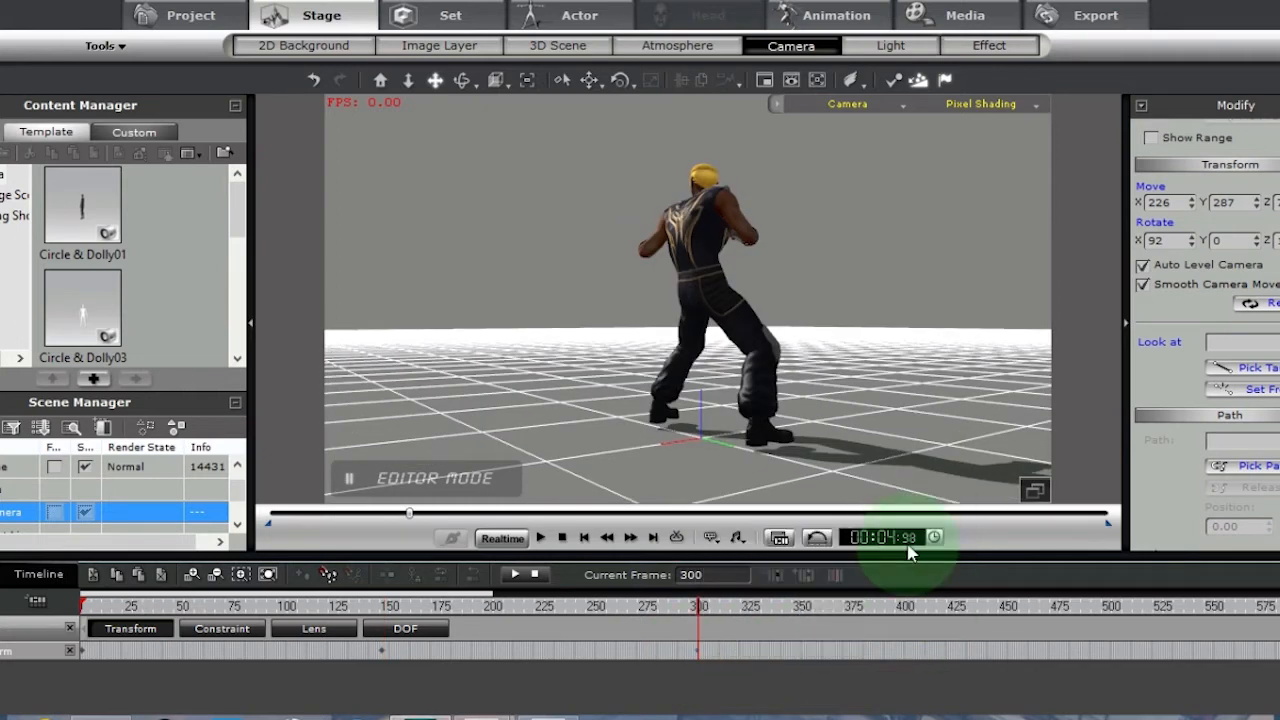
- Play the camera animation twice from the first frame to review the changed transition curves
{"action": "left_click", "coordinate": [584, 540]}
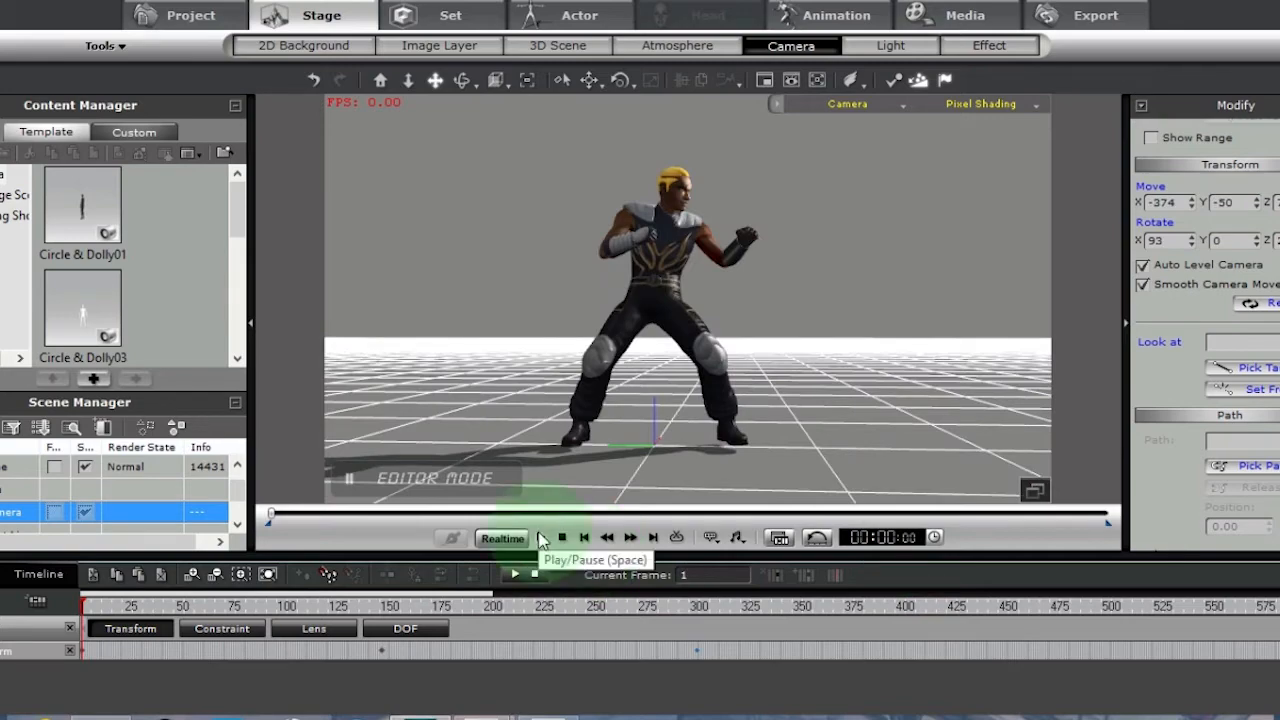
{"action": "left_click", "coordinate": [541, 540]}
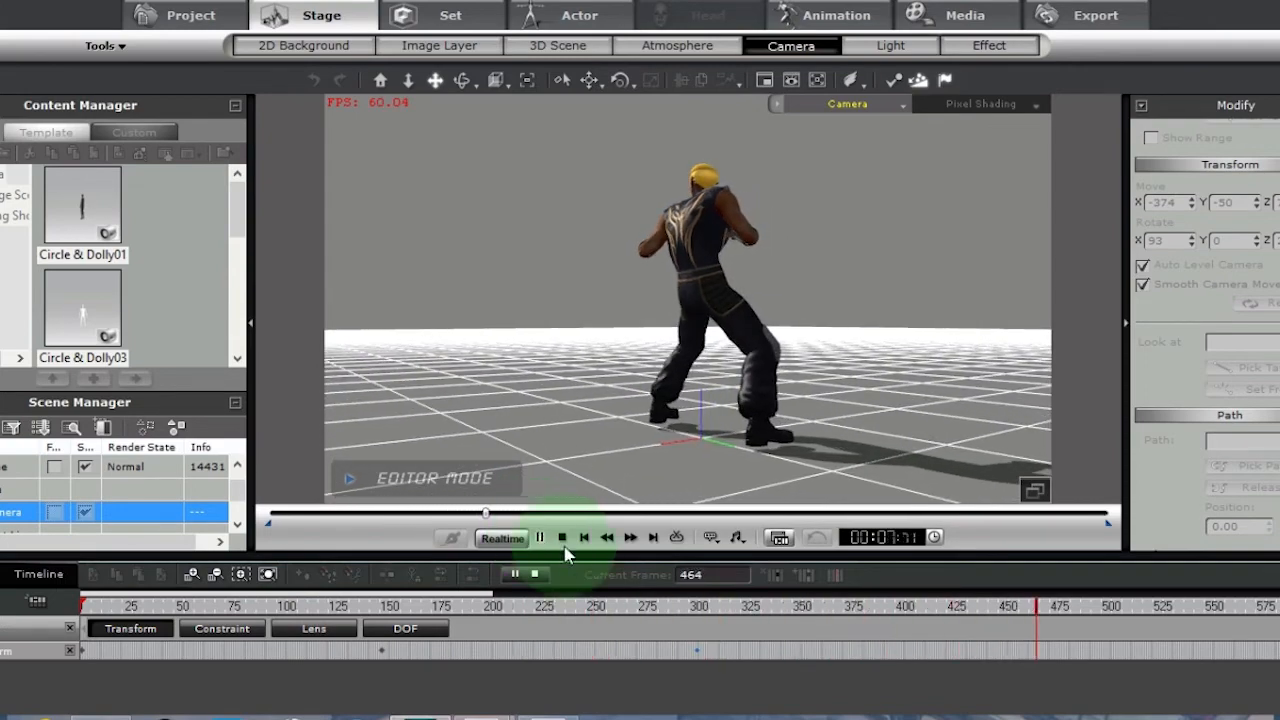
{"action": "left_click", "coordinate": [562, 545]}
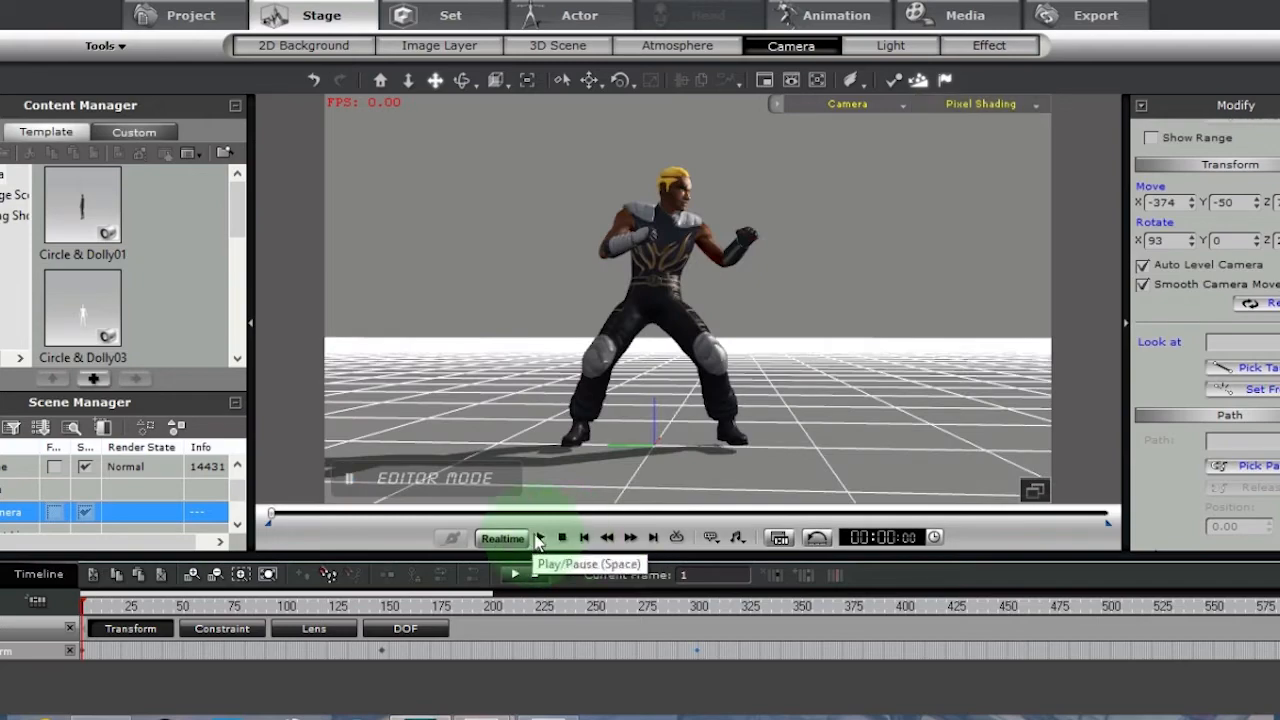
{"action": "left_click", "coordinate": [540, 540]}
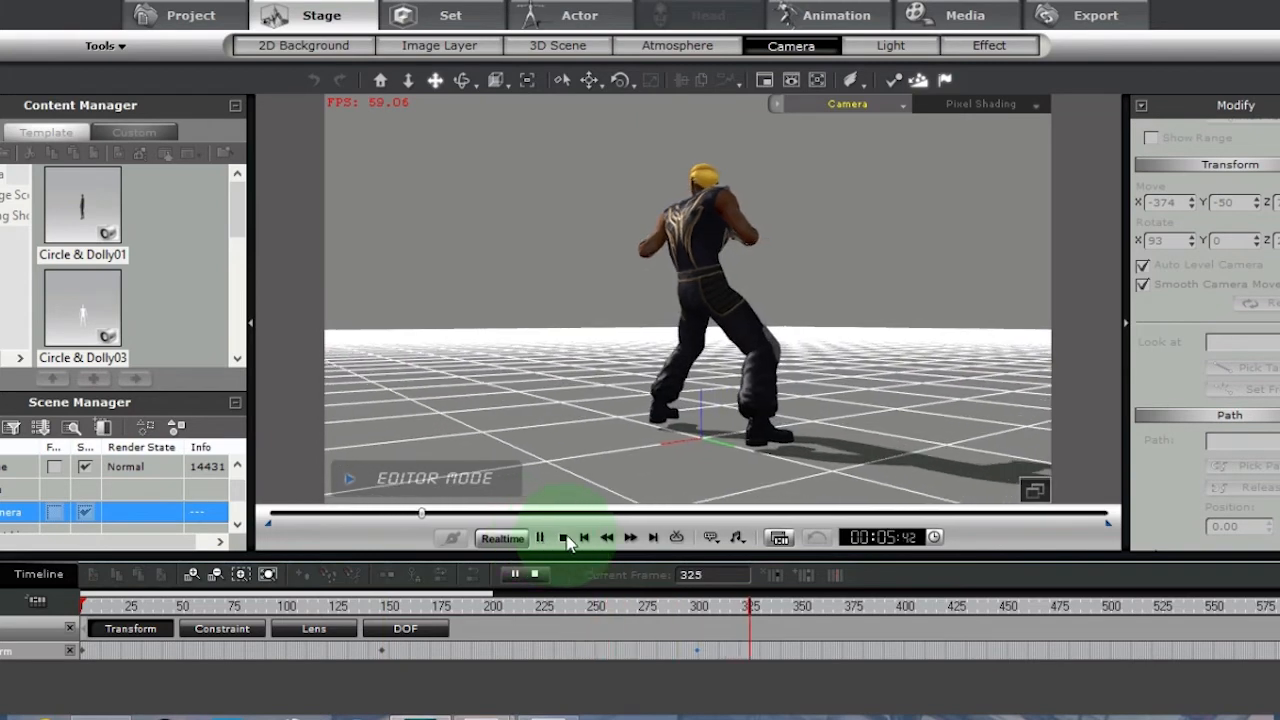
{"action": "left_click", "coordinate": [562, 539]}
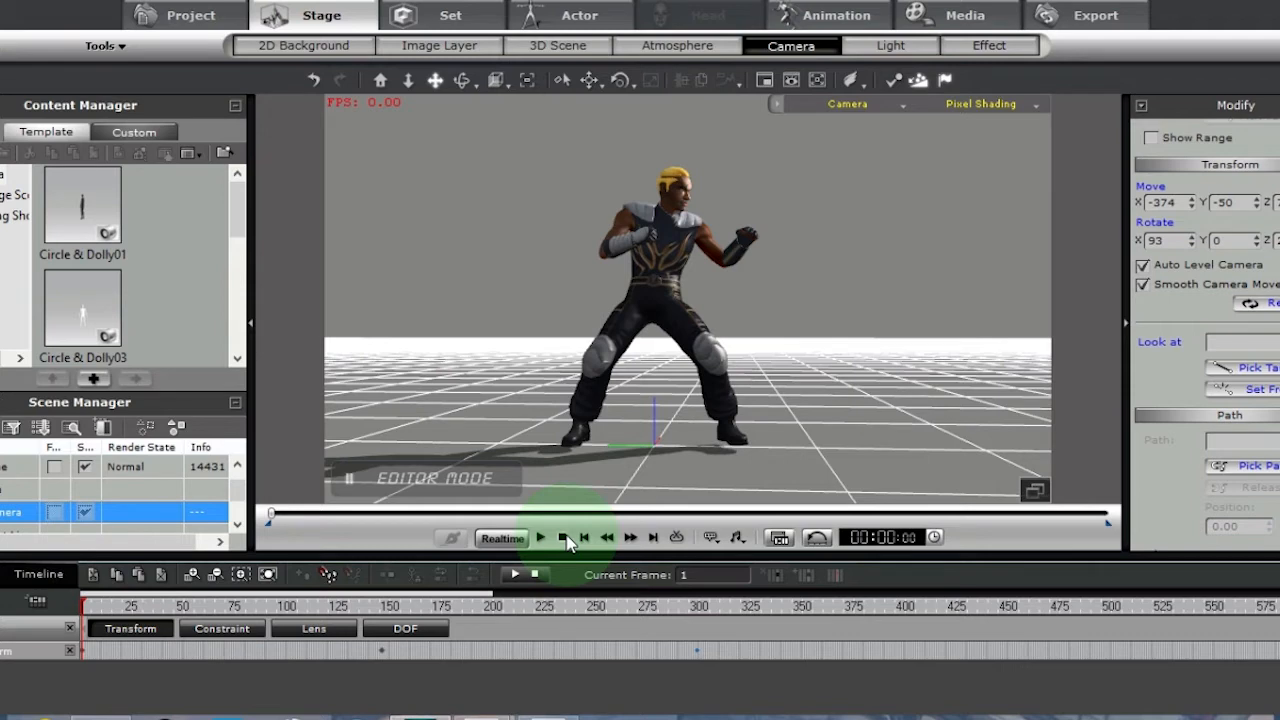
- Reset all animation data in the project
{"action": "left_click", "coordinate": [1070, 555]}
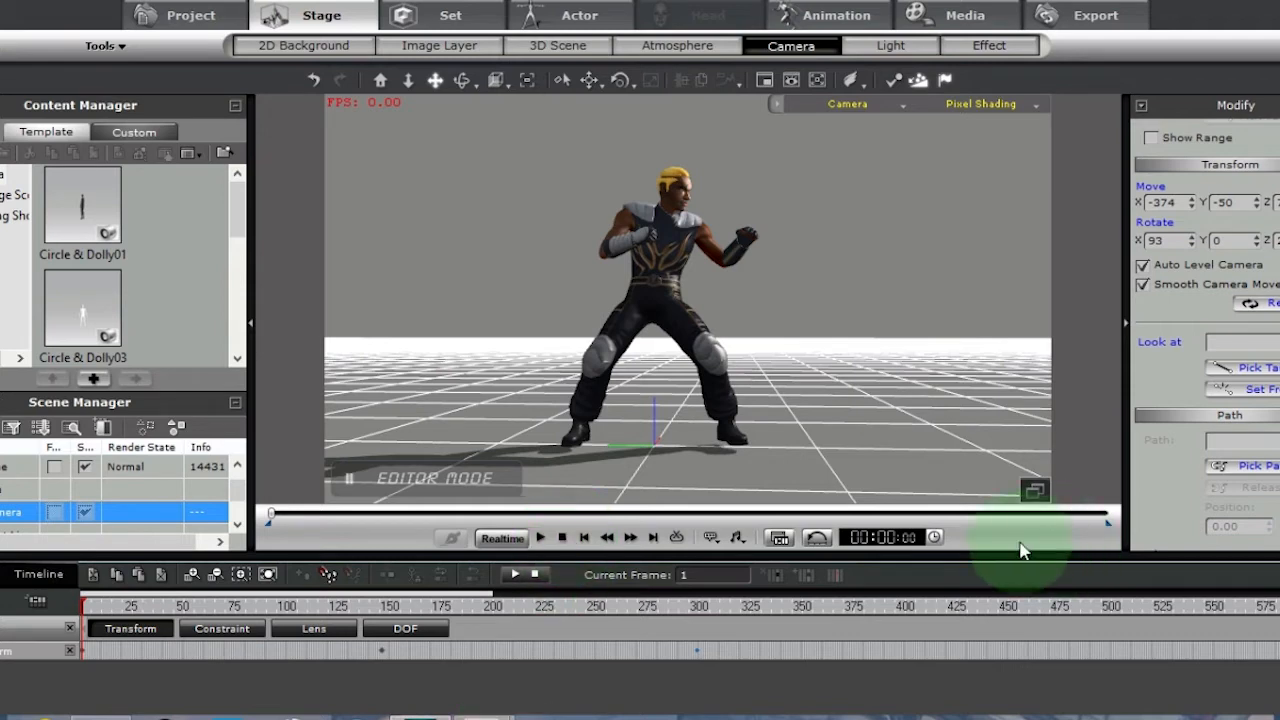
{"action": "left_click", "coordinate": [822, 541]}
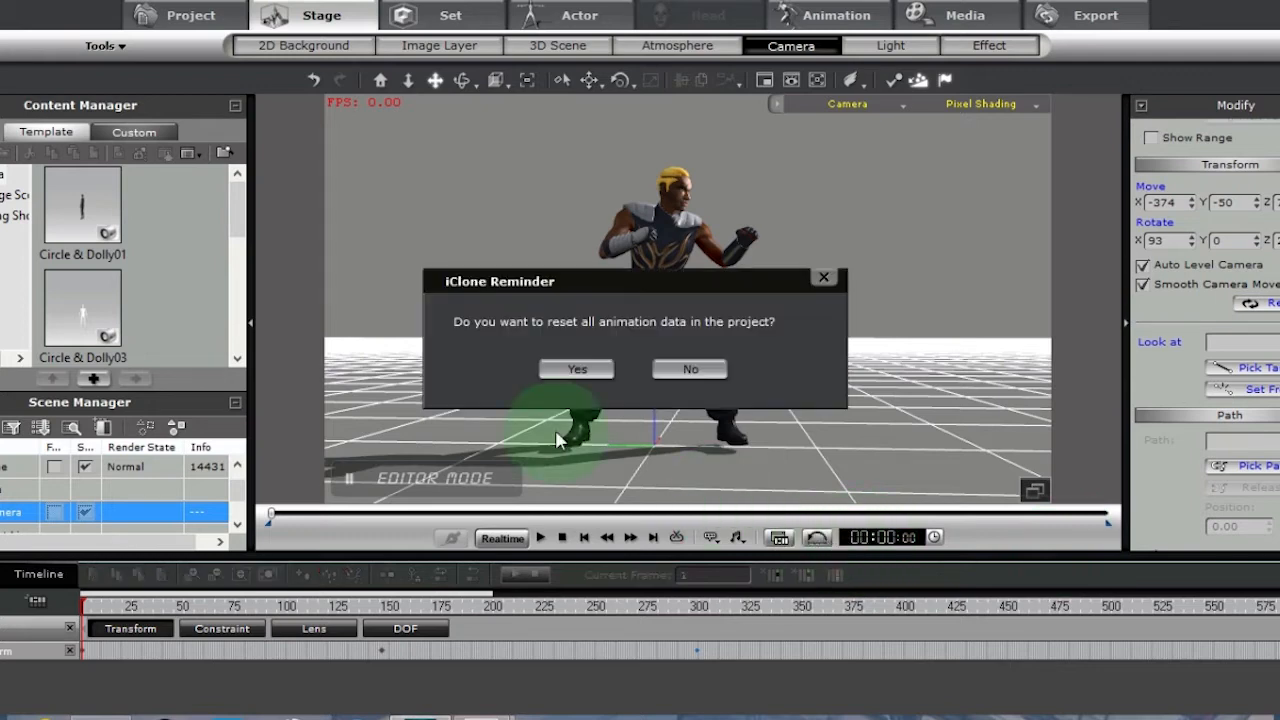
{"action": "left_click", "coordinate": [580, 370]}
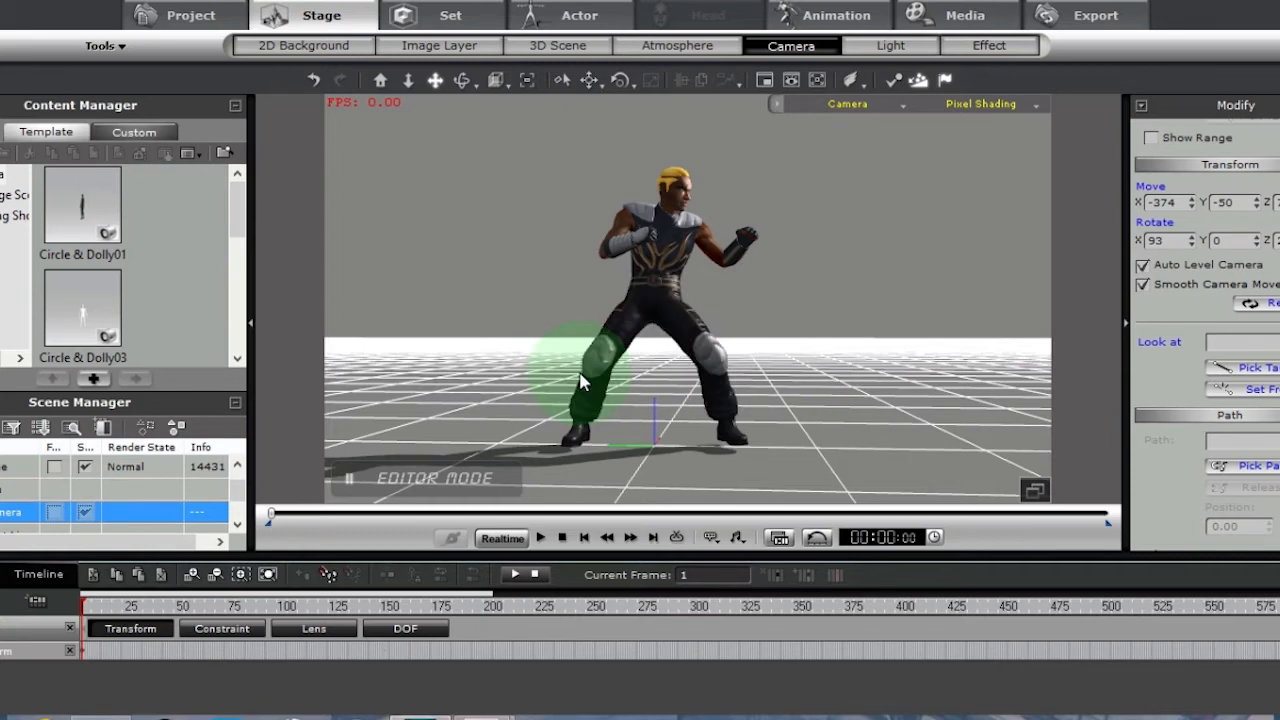
- Add the Circle01 path template to the scene around the fighter
{"action": "left_click", "coordinate": [1144, 285]}
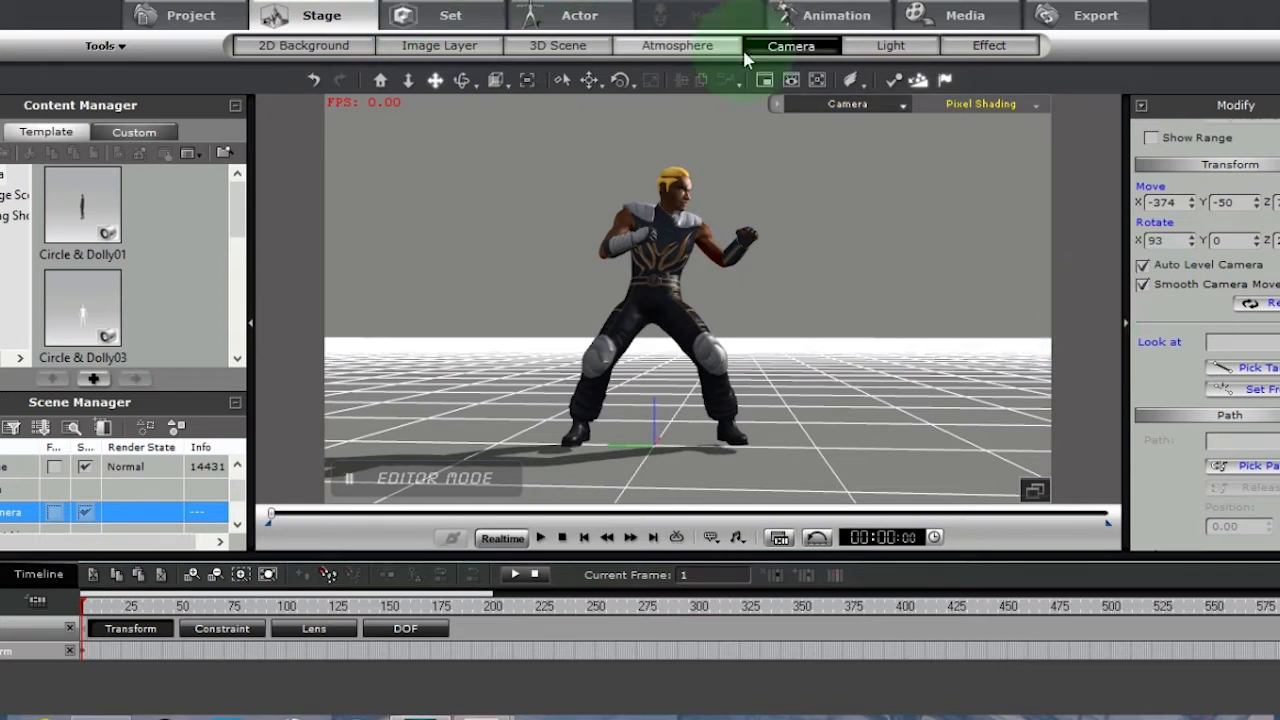
{"action": "left_click", "coordinate": [862, 12]}
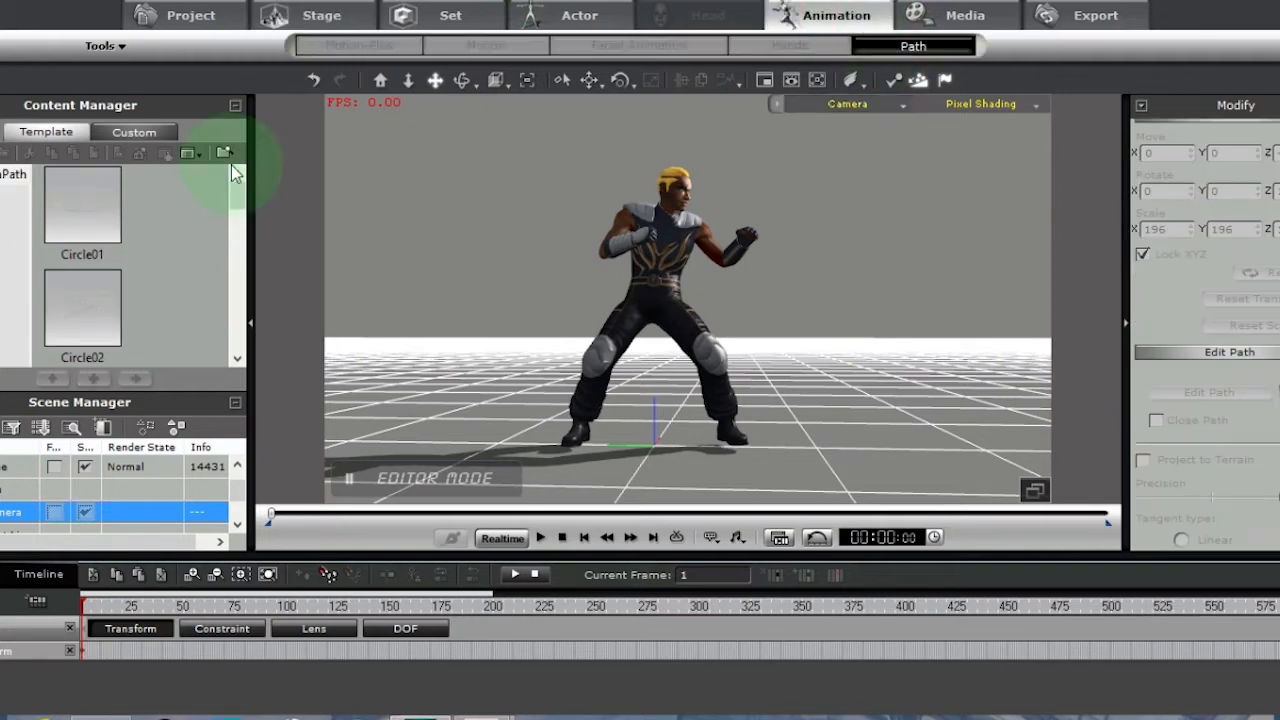
{"action": "double_click", "coordinate": [98, 203]}
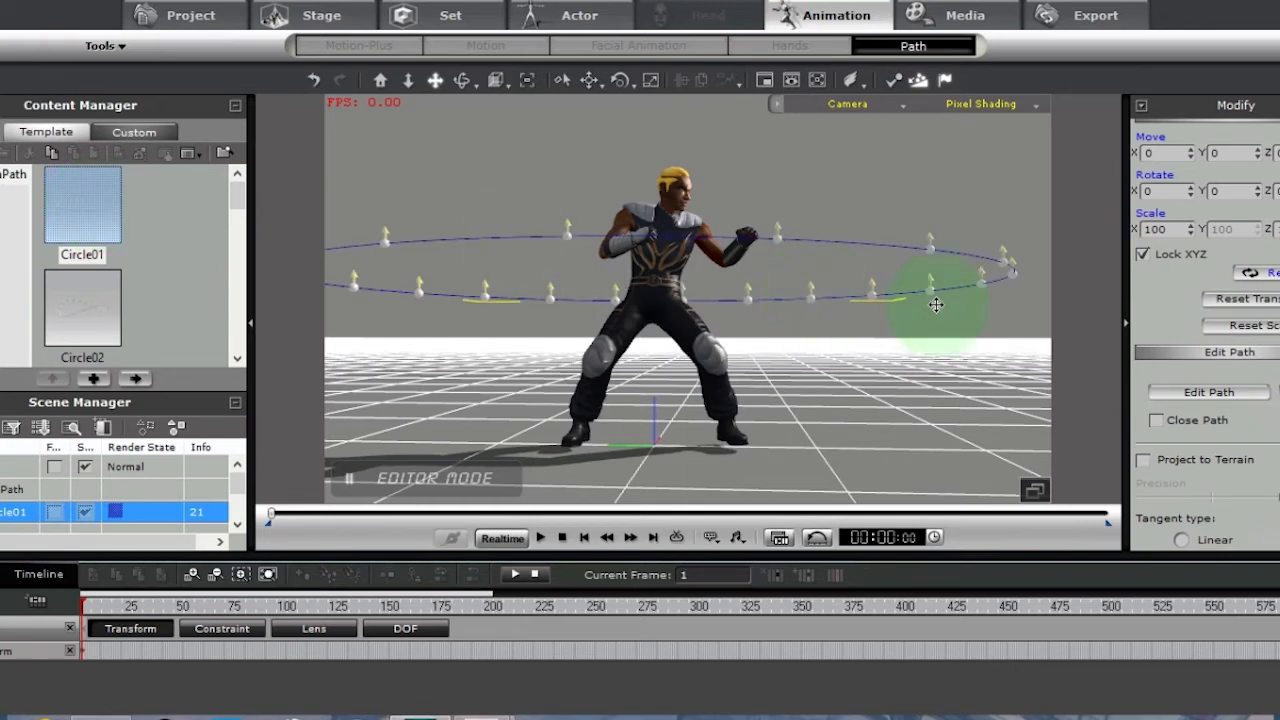
- View the scene through the Preview Camera and scale the Circle01 path uniformly to 180
{"action": "left_click", "coordinate": [903, 108]}
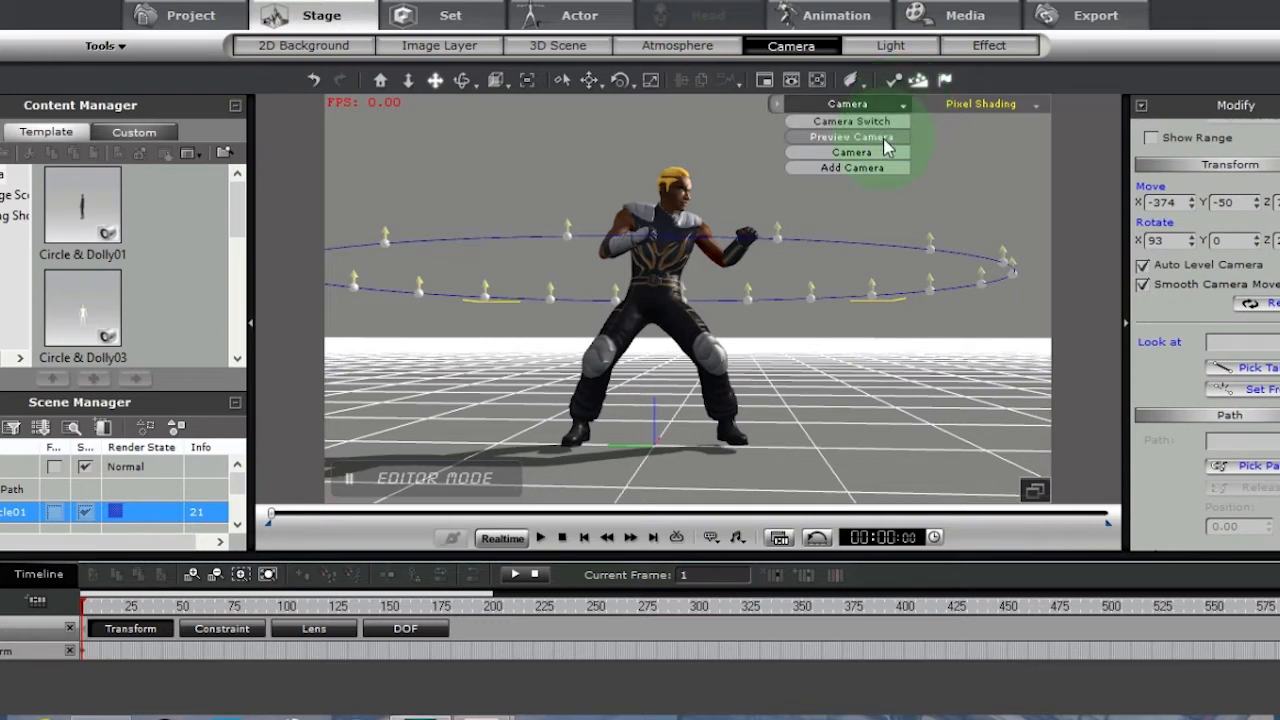
{"action": "left_click", "coordinate": [883, 138]}
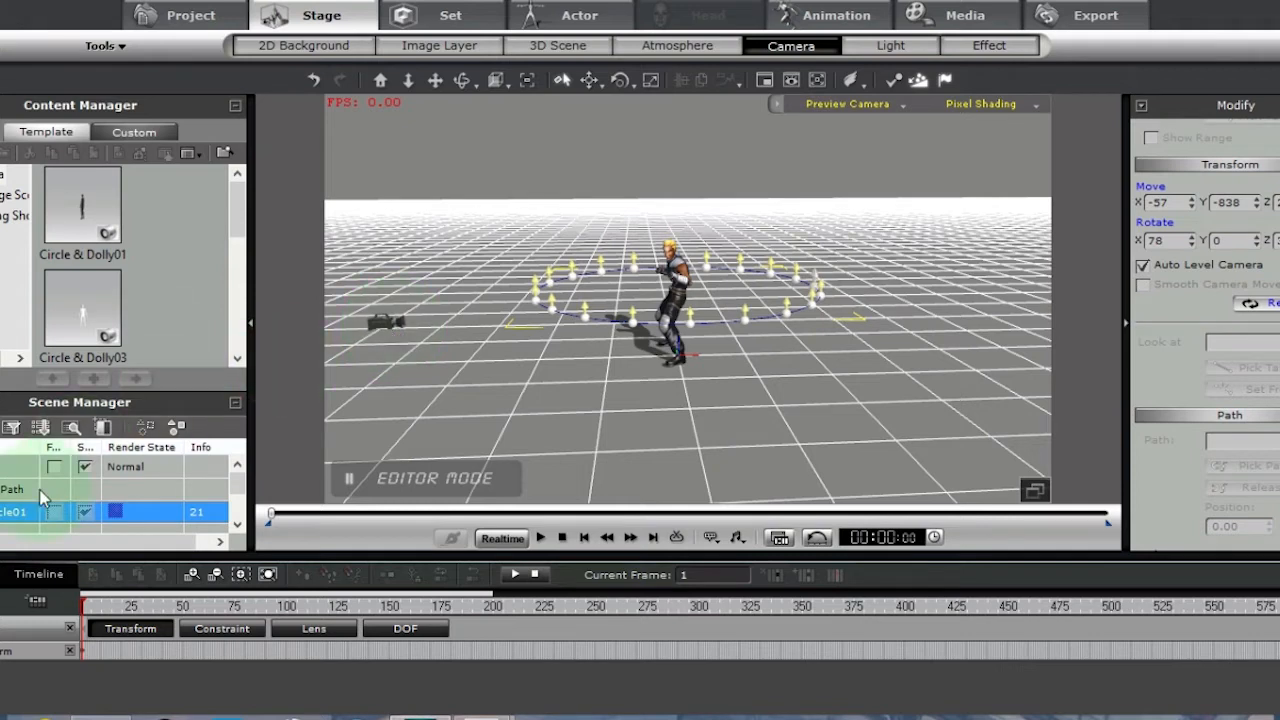
{"action": "double_click", "coordinate": [24, 515]}
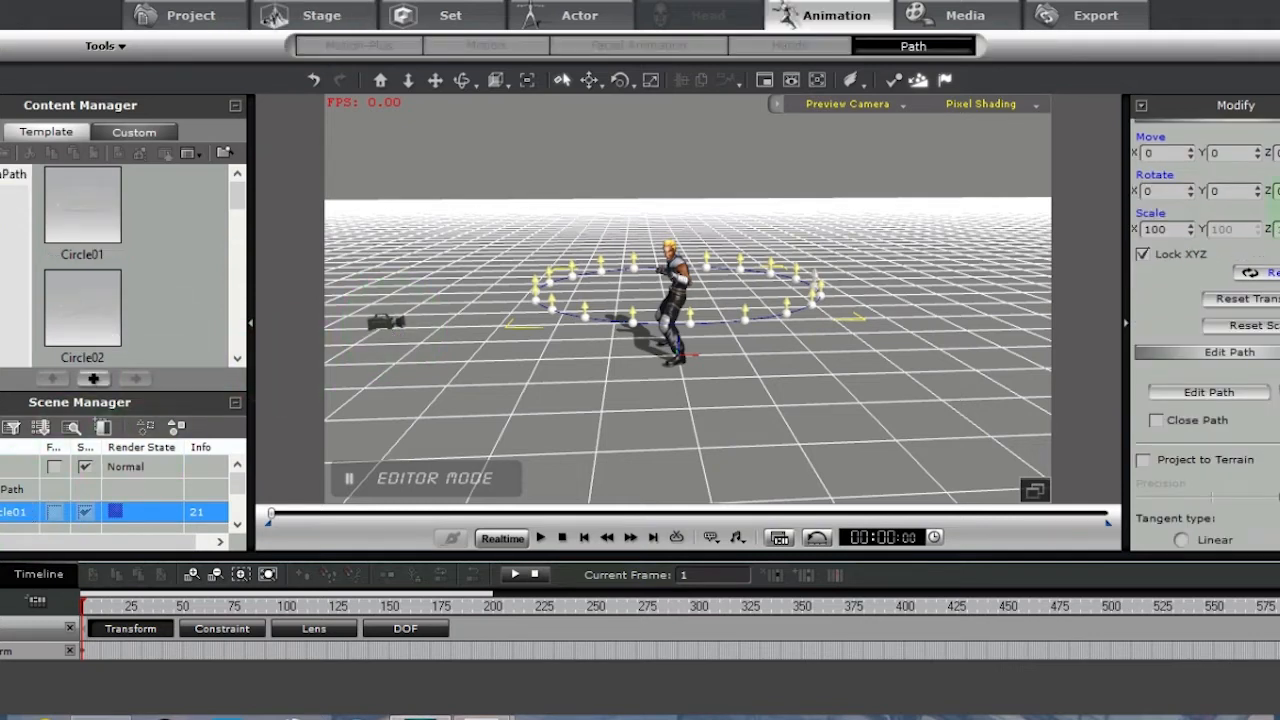
{"action": "left_click_drag", "start_coordinate": [1197, 232], "coordinate": [1197, 232]}
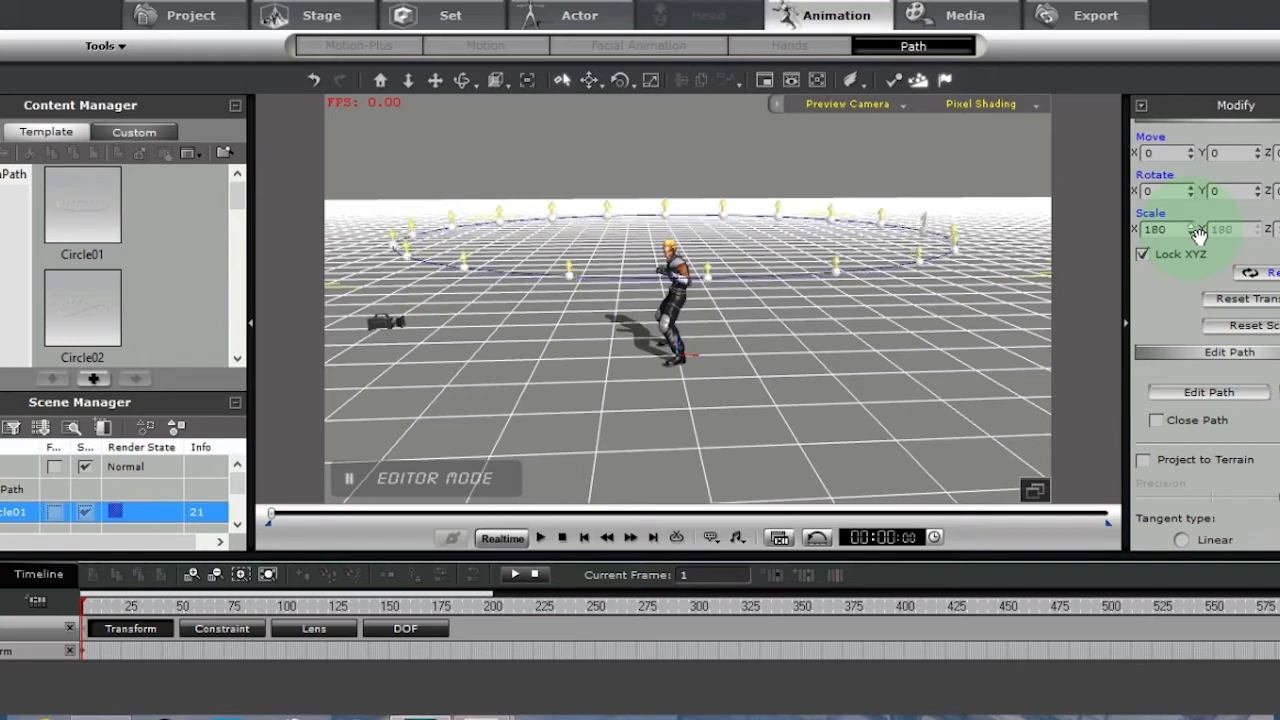
- Unlock uniform scaling for the Circle01 path and reduce only its Z scale to bring the path closer to the ground
{"action": "left_click", "coordinate": [1143, 255]}
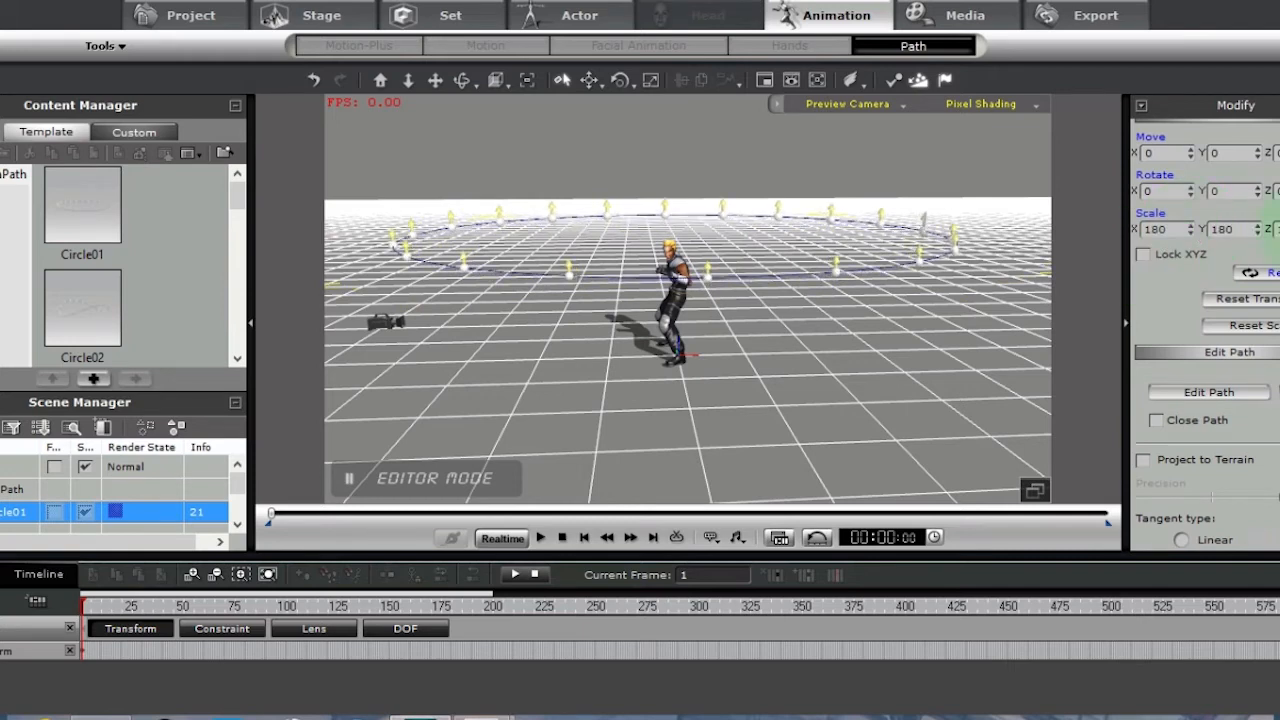
{"action": "left_click", "coordinate": [1278, 229]}
{"action": "type", "text": "1"}
{"action": "key", "text": "Return"}
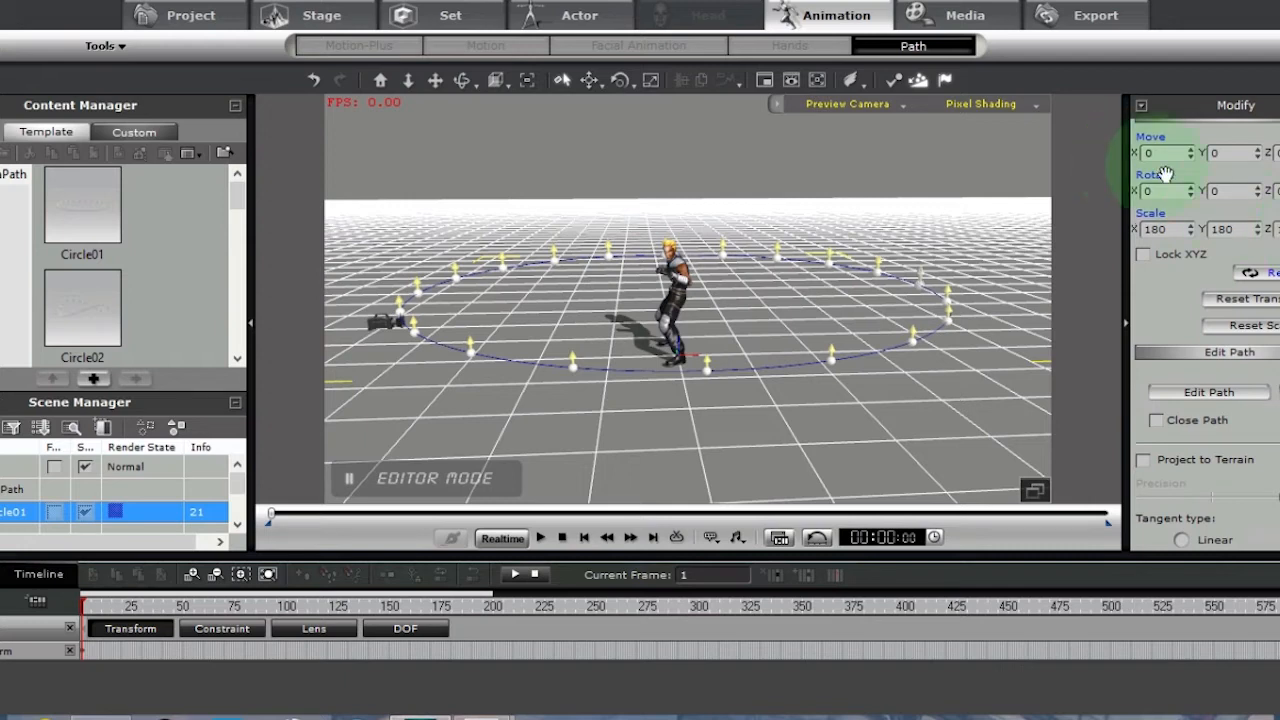
- Attach the camera to the Circle01 path and set its position on the path to 0
{"action": "left_click", "coordinate": [375, 332]}
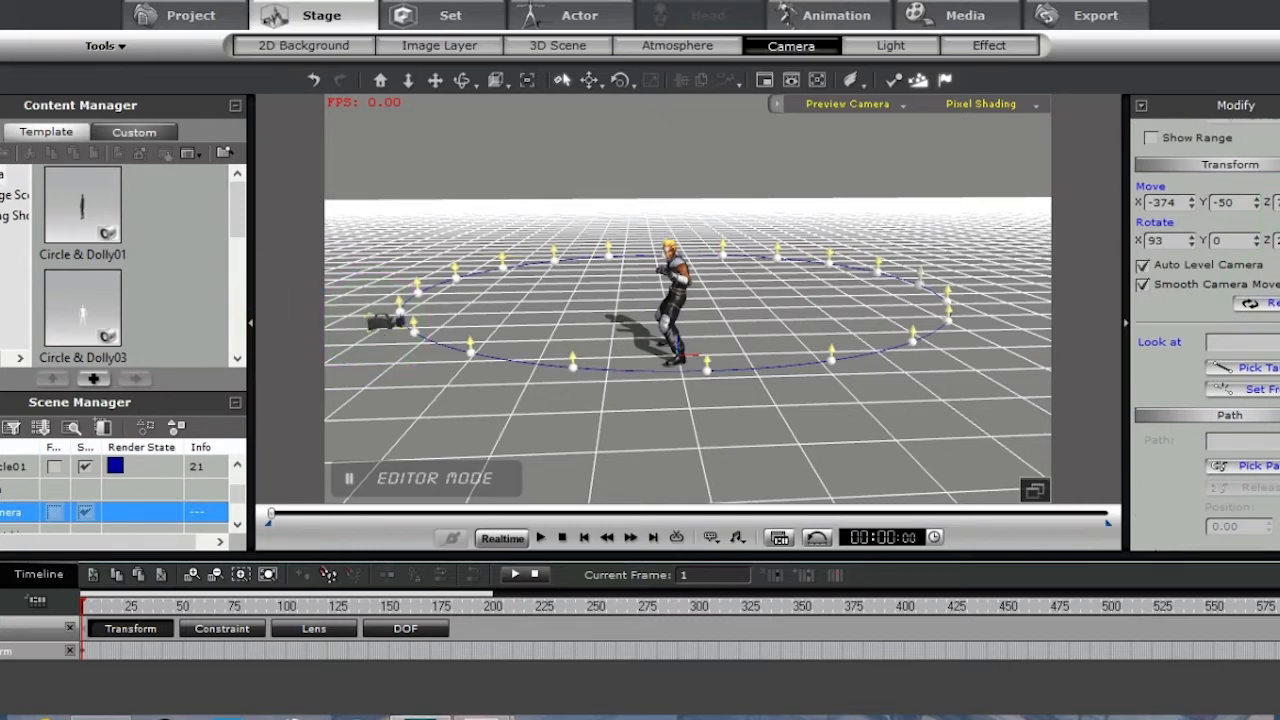
{"action": "scroll", "coordinate": [1207, 338], "scroll_direction": "down", "scroll_amount": 3}
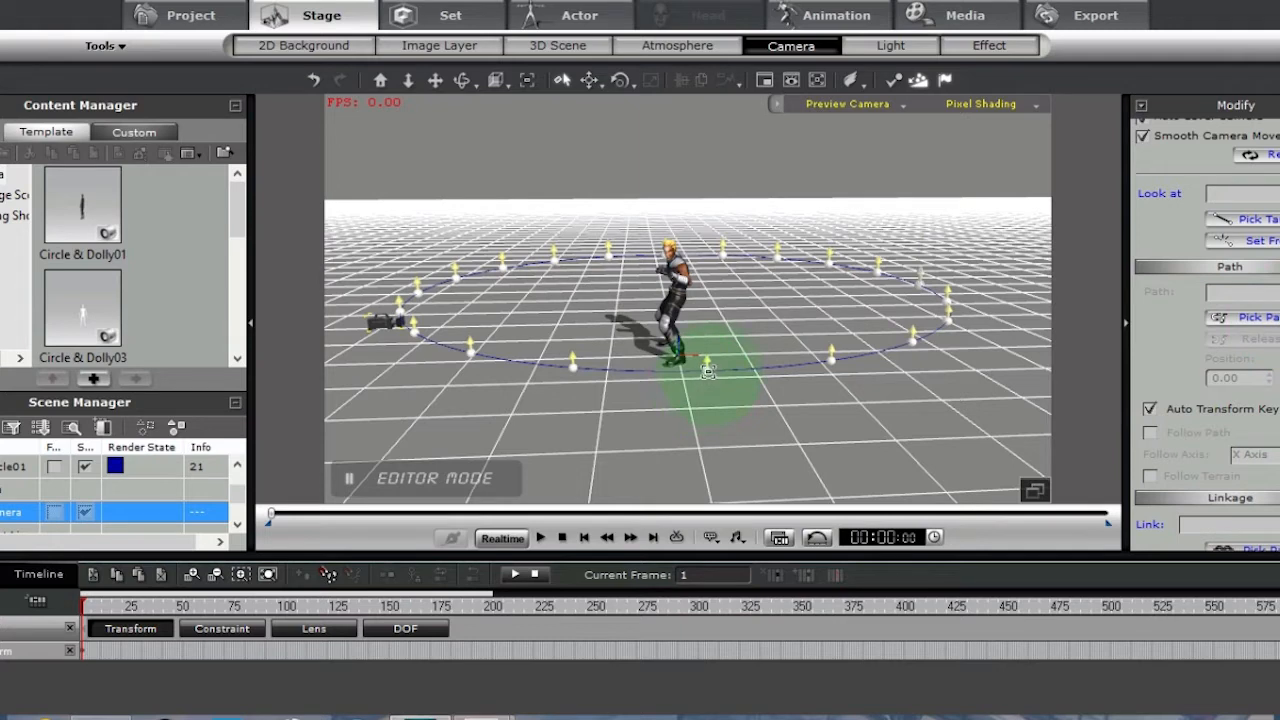
{"action": "left_click", "coordinate": [707, 370]}
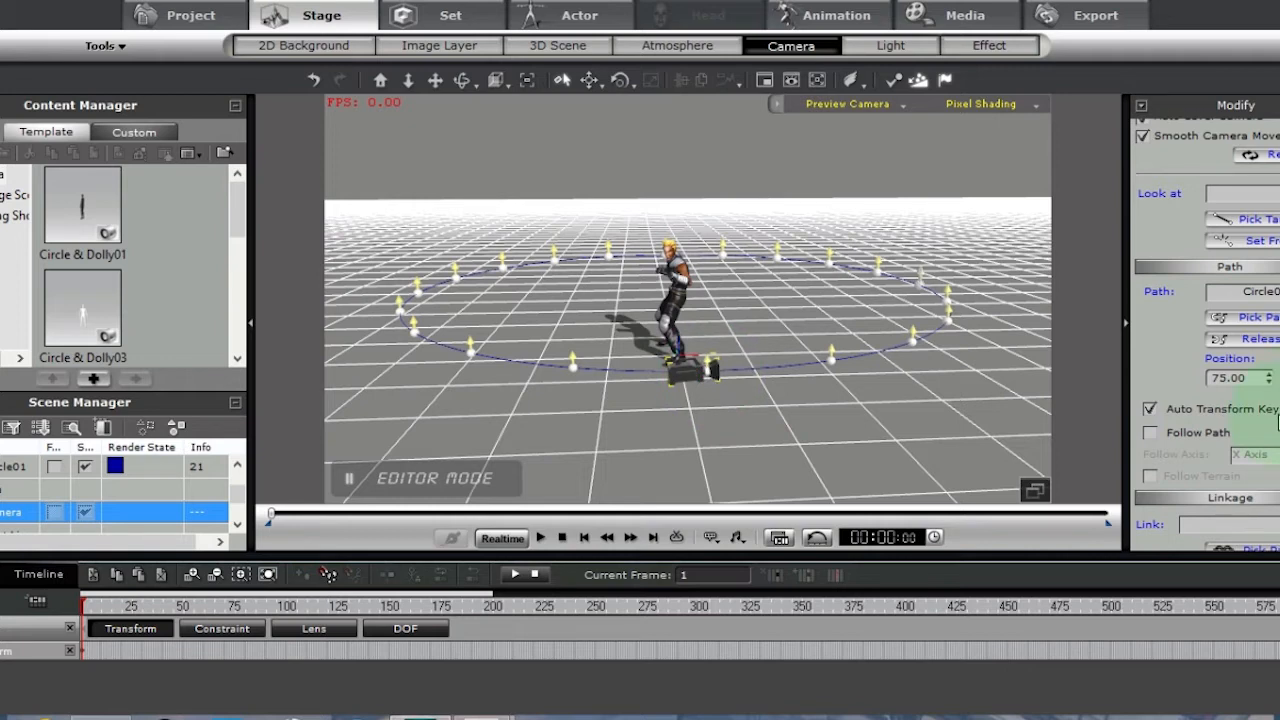
{"action": "double_click", "coordinate": [1253, 377]}
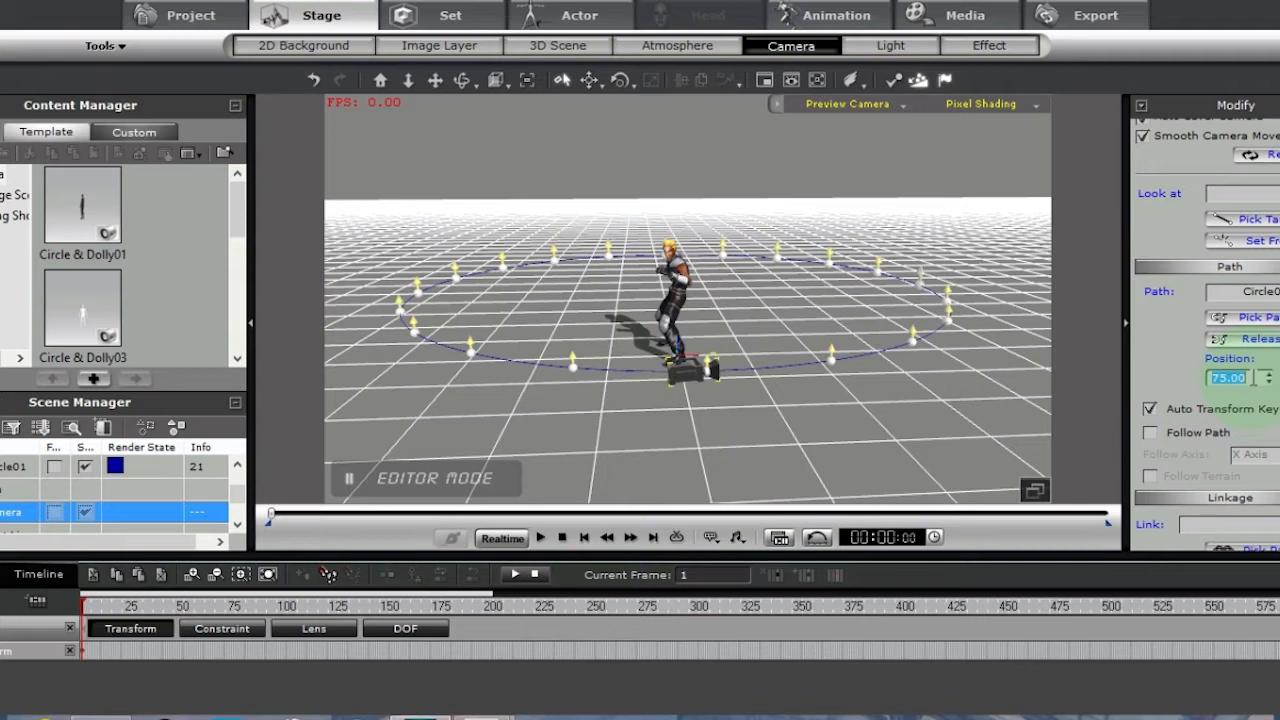
{"action": "type", "text": "0"}
{"action": "key", "text": "Return"}
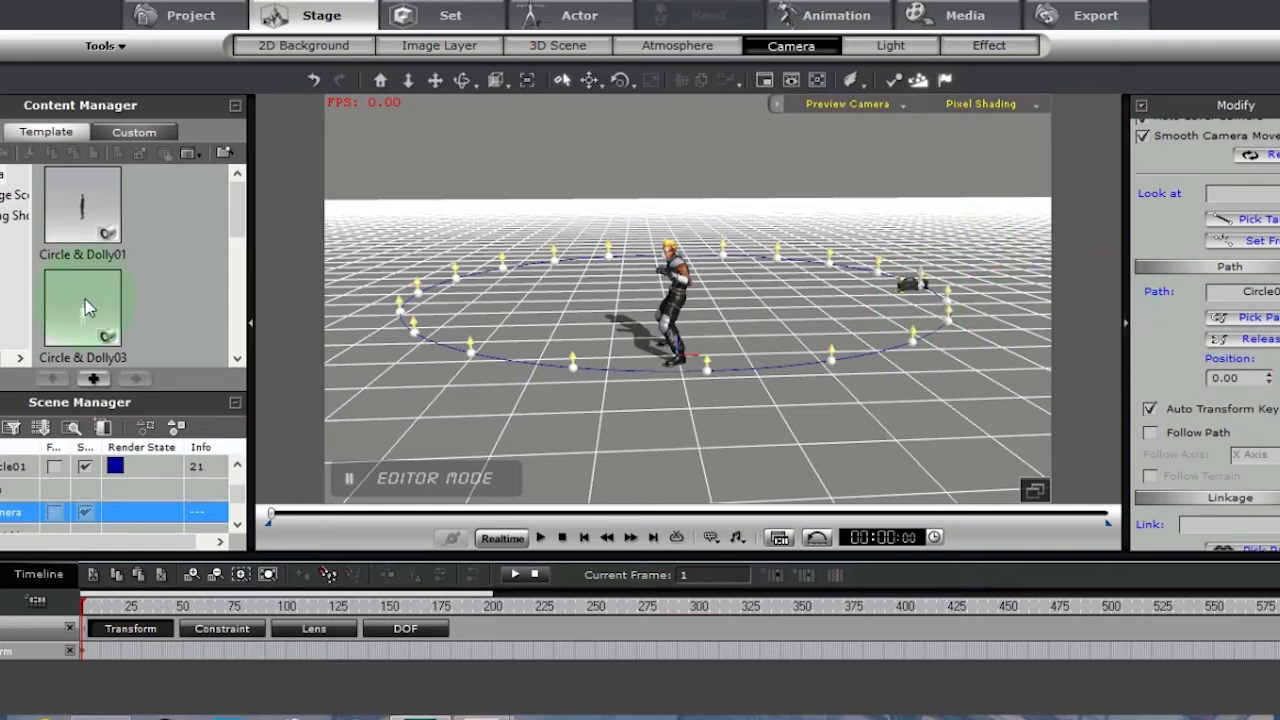
- Rotate the Circle01 path about its Z axis until the attached camera is on the side the fighter's front faces
{"action": "left_click", "coordinate": [22, 466]}
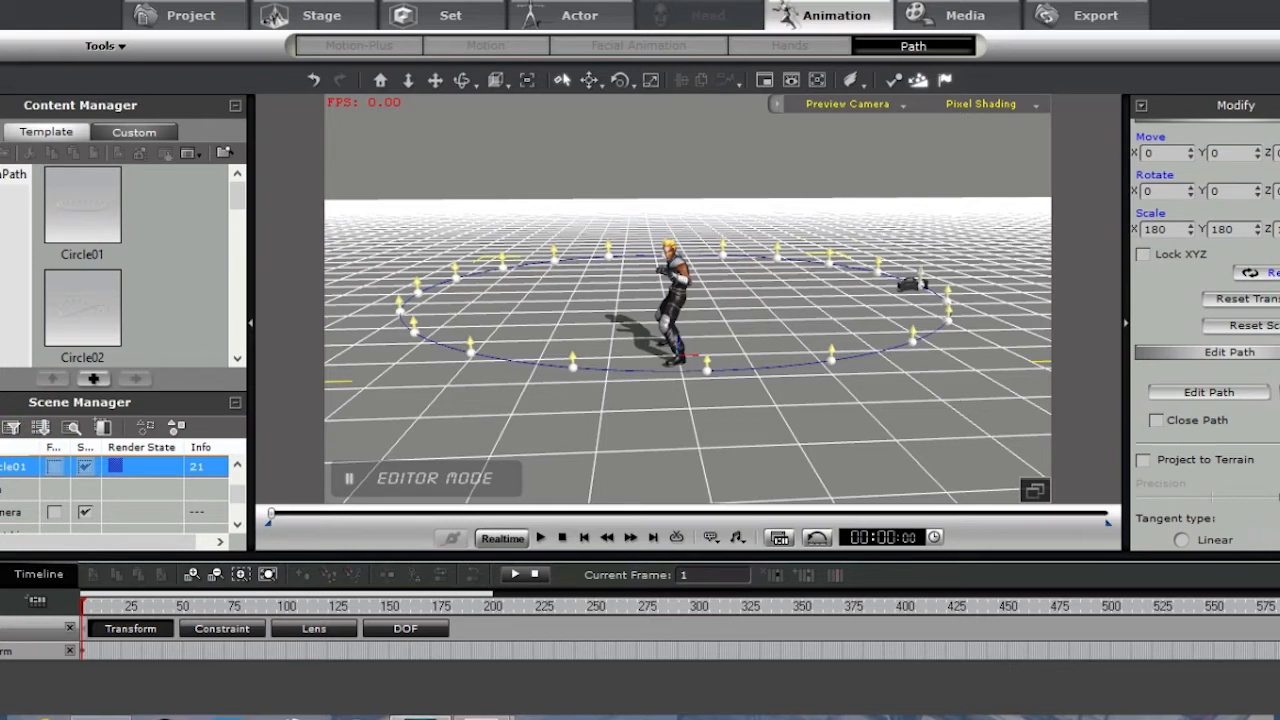
{"action": "scroll", "coordinate": [1205, 330], "scroll_direction": "up", "scroll_amount": 1}
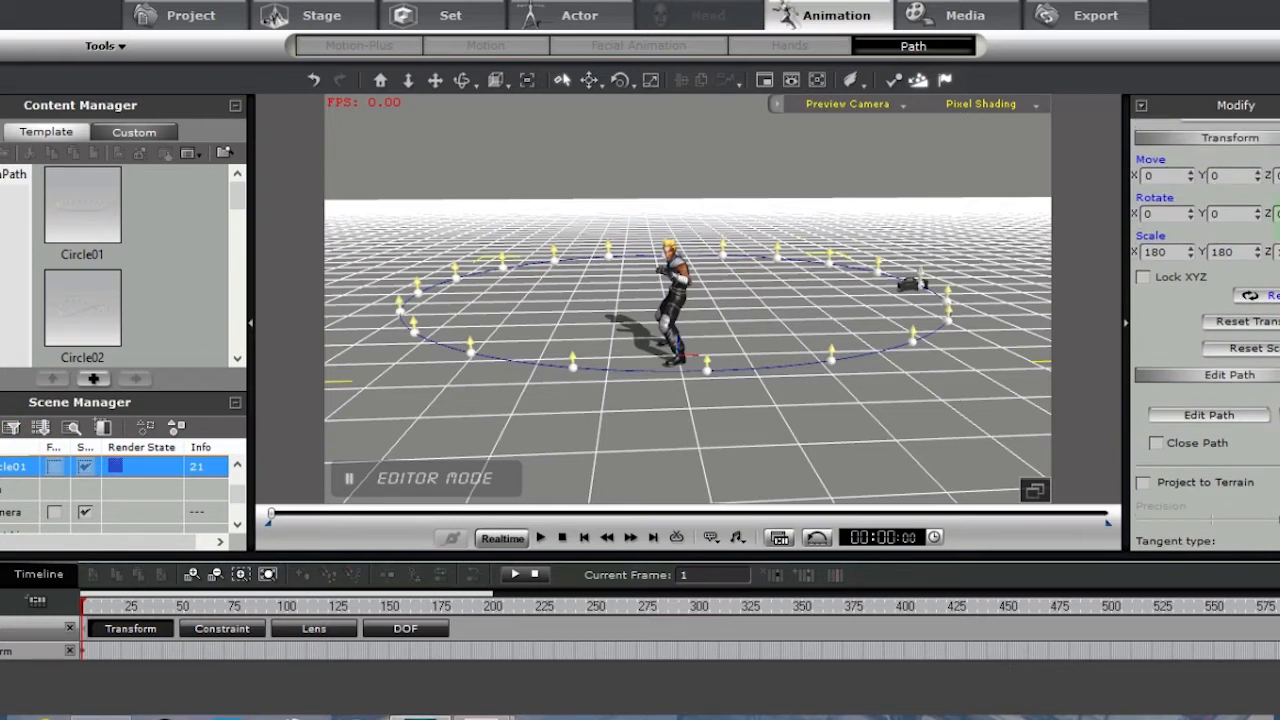
{"action": "left_click_drag", "start_coordinate": [1278, 214], "coordinate": [1278, 213]}
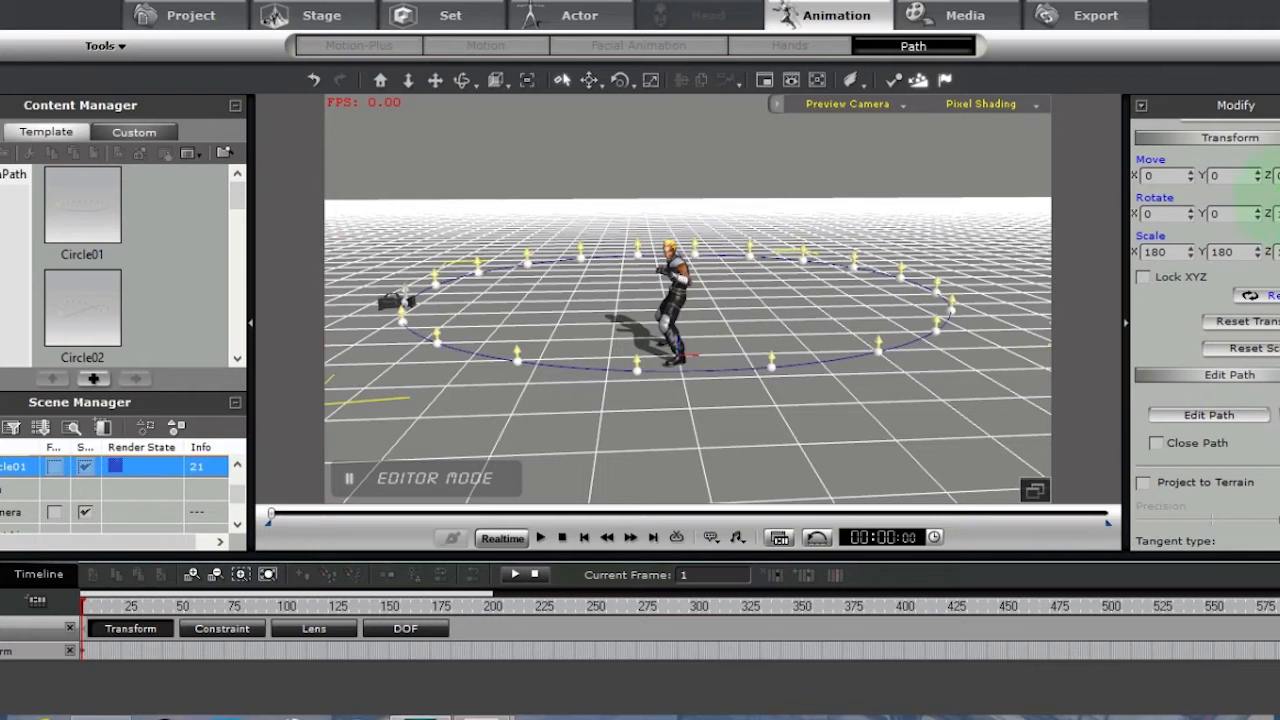
- Check the fighter's framing through the Camera view and return to the Preview Camera
{"action": "left_click", "coordinate": [903, 105]}
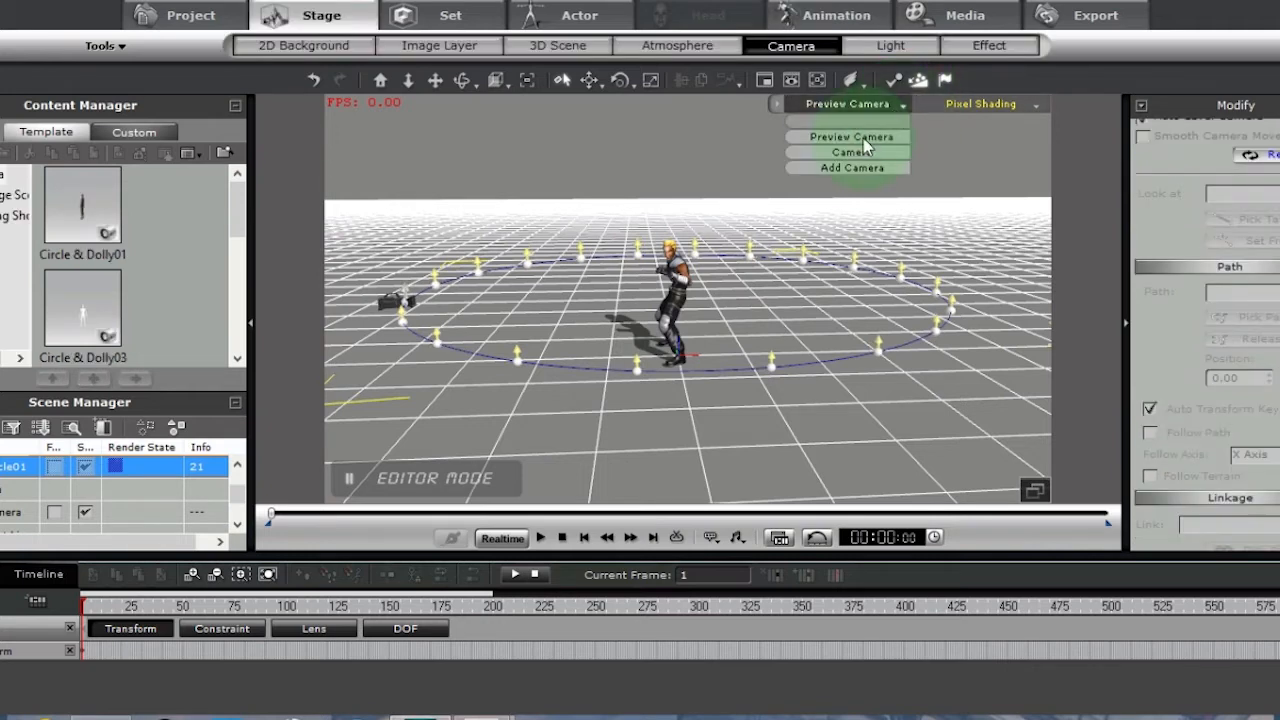
{"action": "left_click", "coordinate": [856, 155]}
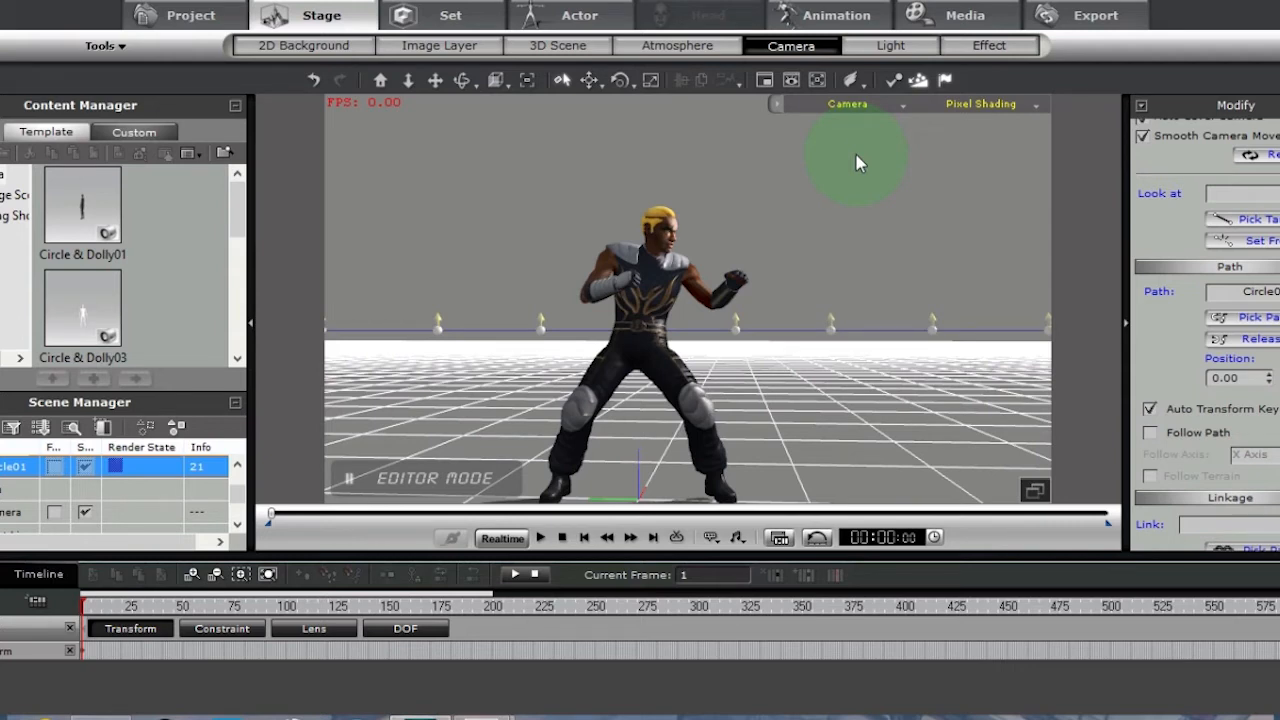
{"action": "left_click", "coordinate": [903, 105]}
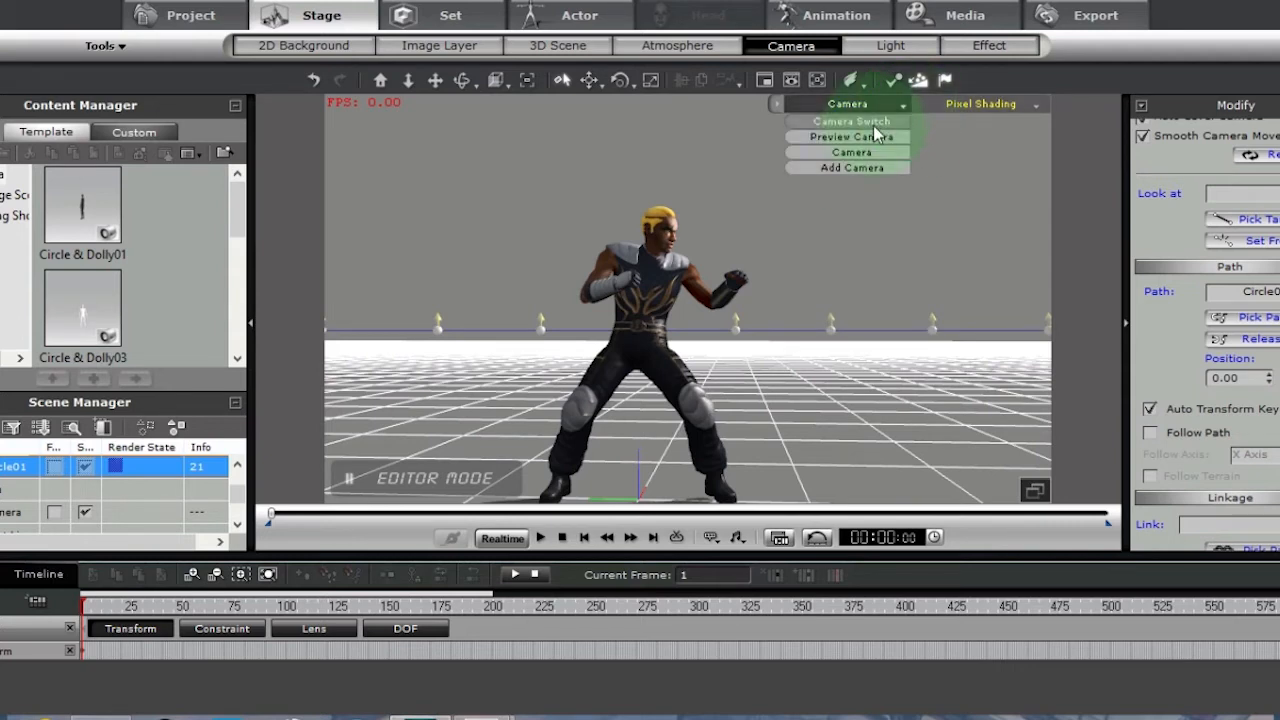
{"action": "left_click", "coordinate": [873, 134]}
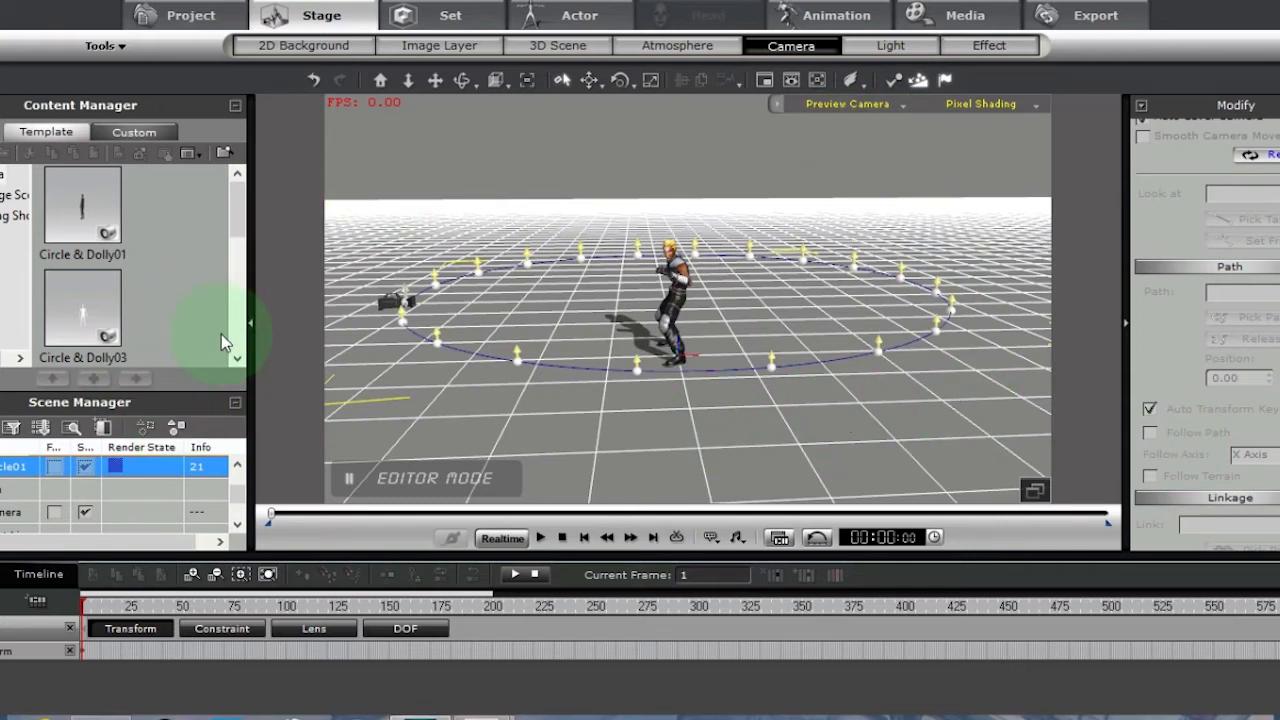
- Set the camera's position on the Circle01 path to 60 at frame 300
{"action": "left_click", "coordinate": [10, 512]}
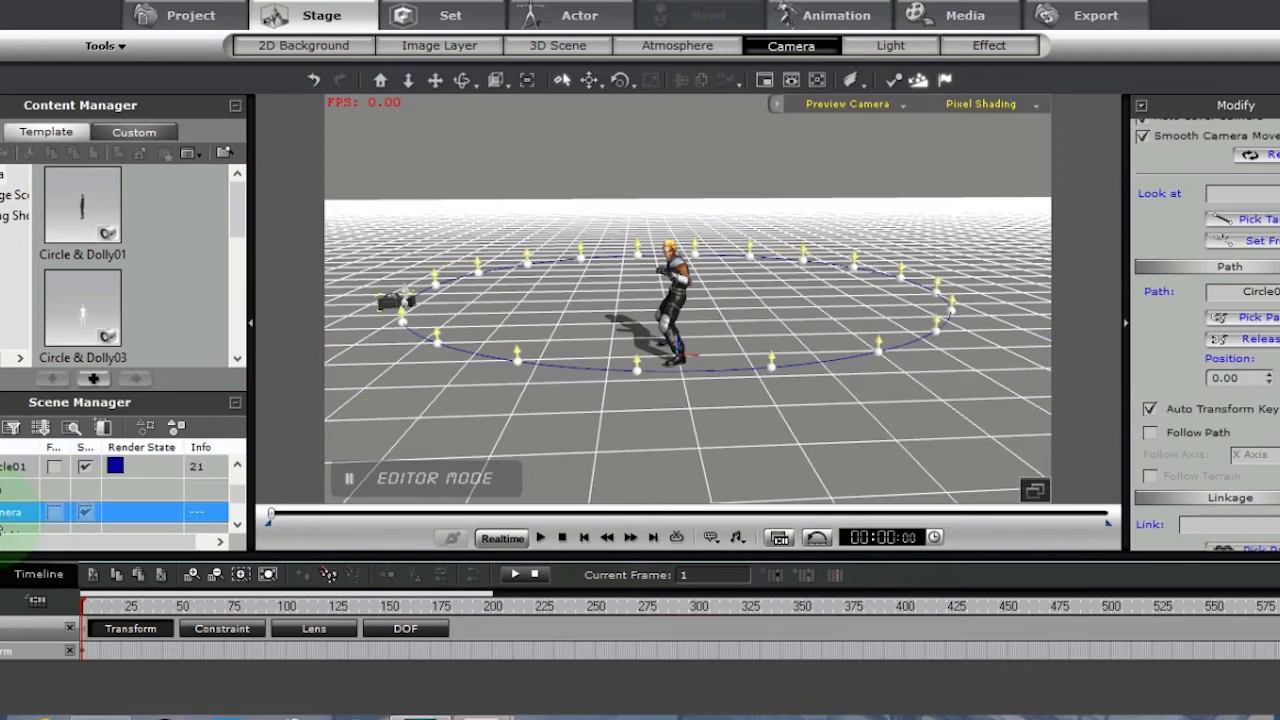
{"action": "left_click", "coordinate": [698, 607]}
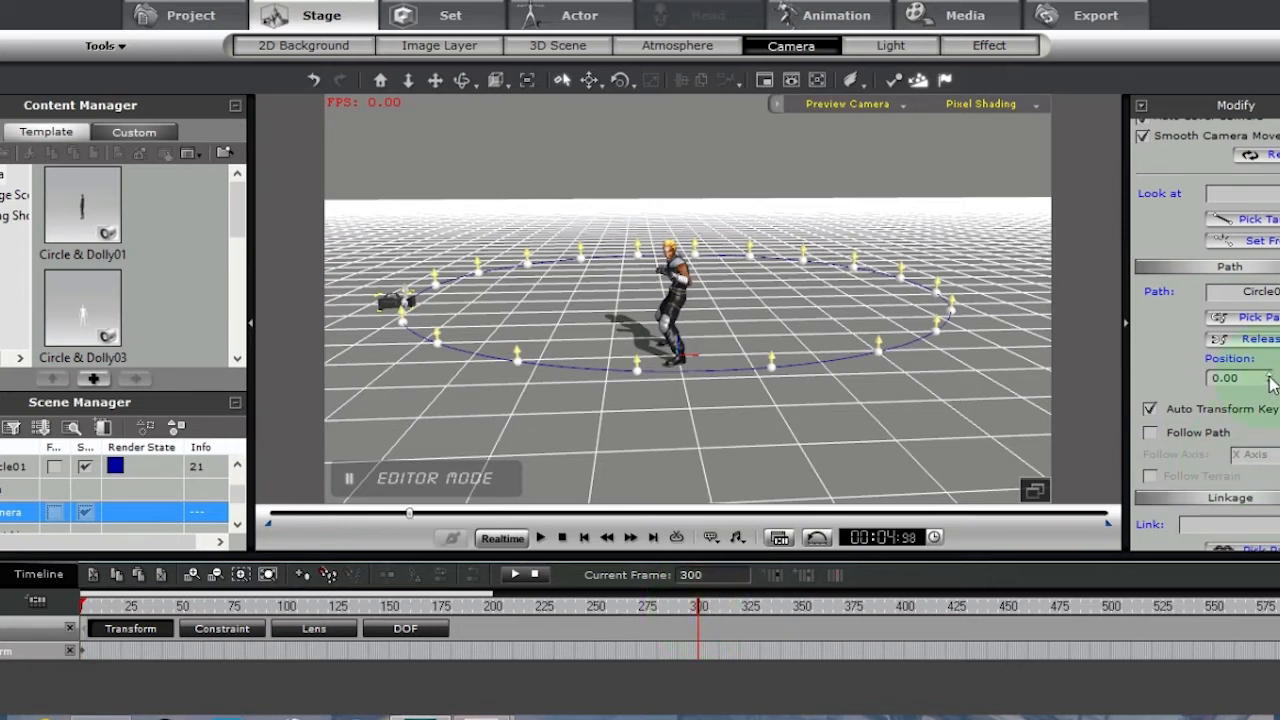
{"action": "left_click_drag", "start_coordinate": [1269, 376], "coordinate": [1256, 375]}
{"action": "left_click_drag", "start_coordinate": [1272, 379], "coordinate": [1272, 379]}
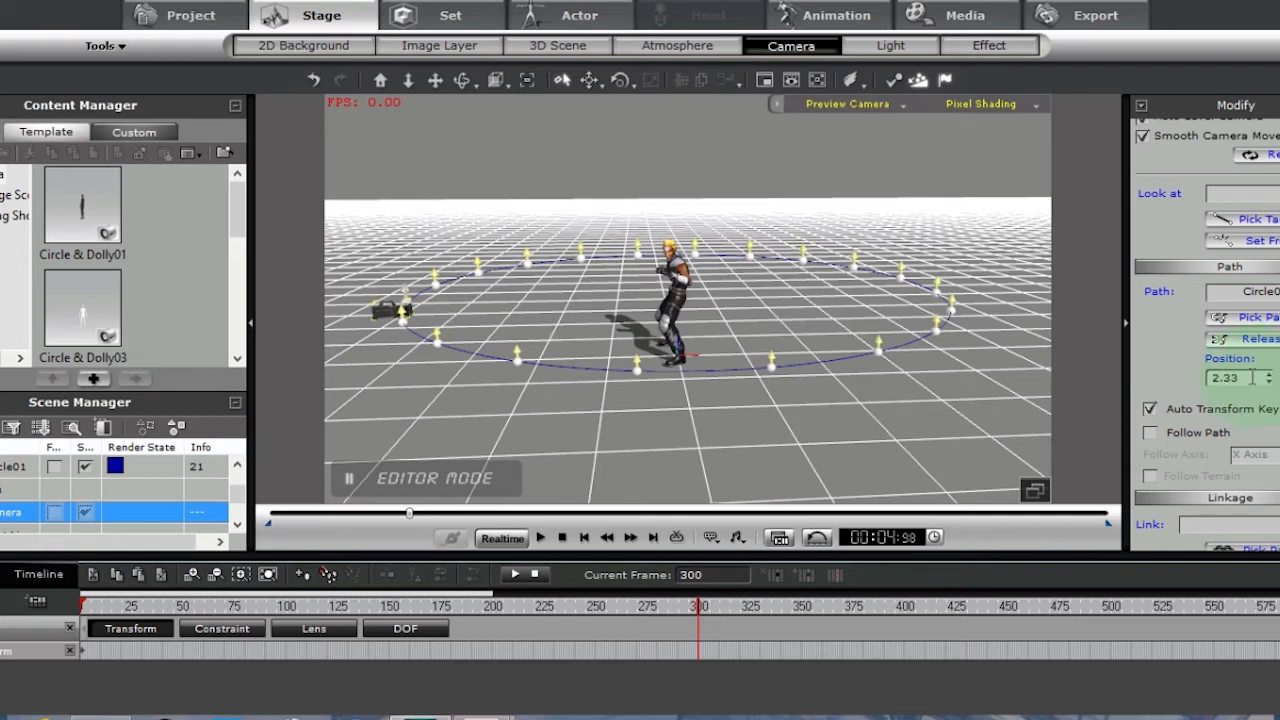
{"action": "double_click", "coordinate": [1247, 381]}
{"action": "type", "text": "60"}
{"action": "key", "text": "Return"}
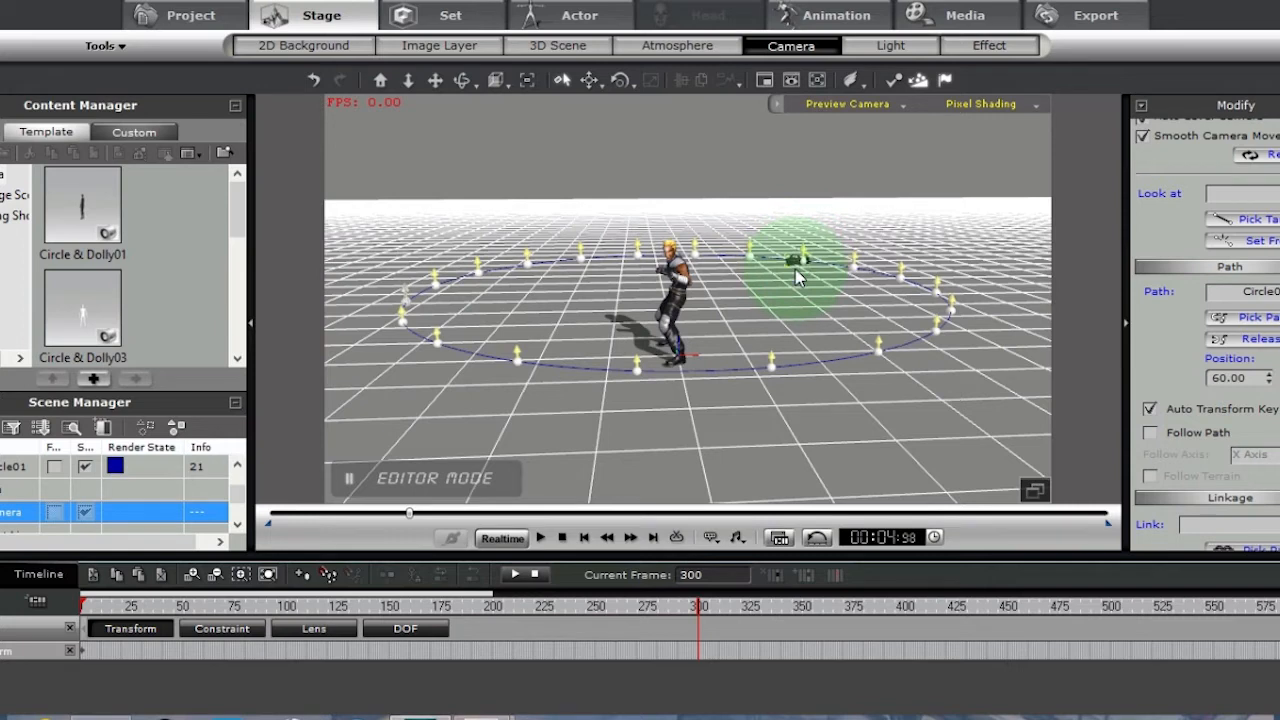
- Inspect the camera's place on the path, and play the path animation from frame 1 through the Camera view
{"action": "left_click", "coordinate": [380, 82]}
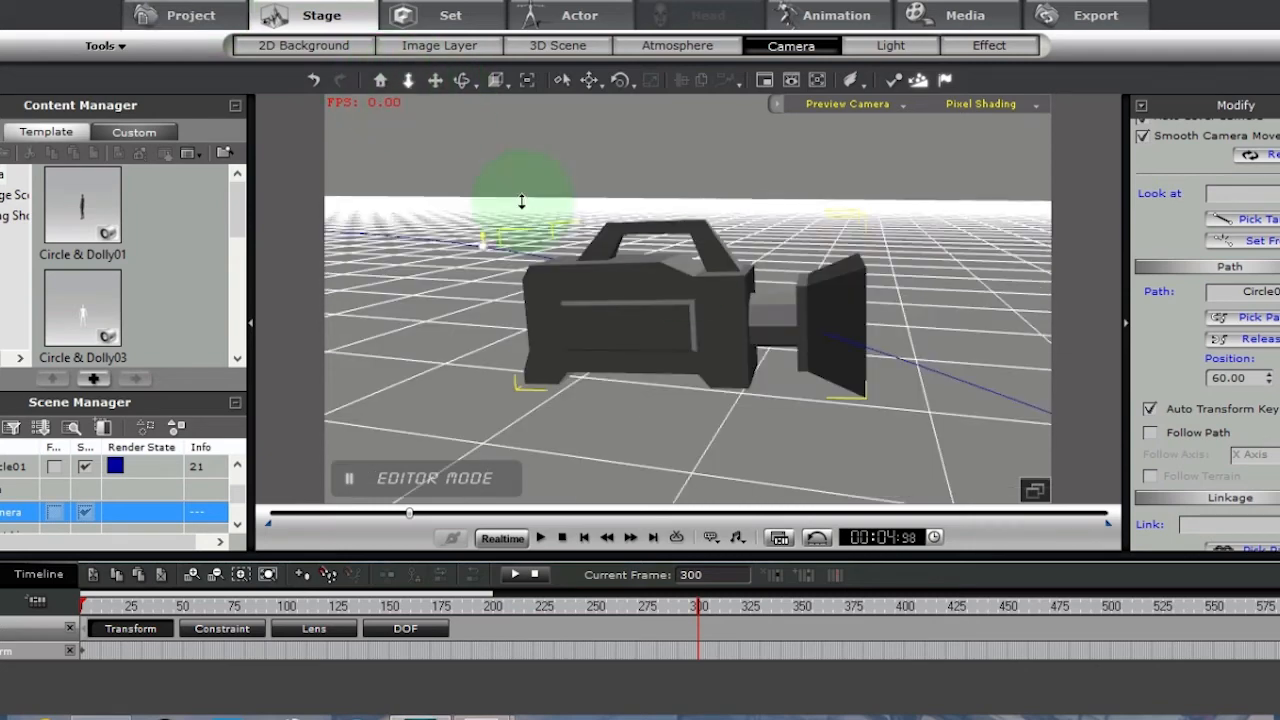
{"action": "left_click_drag", "start_coordinate": [679, 268], "coordinate": [737, 614]}
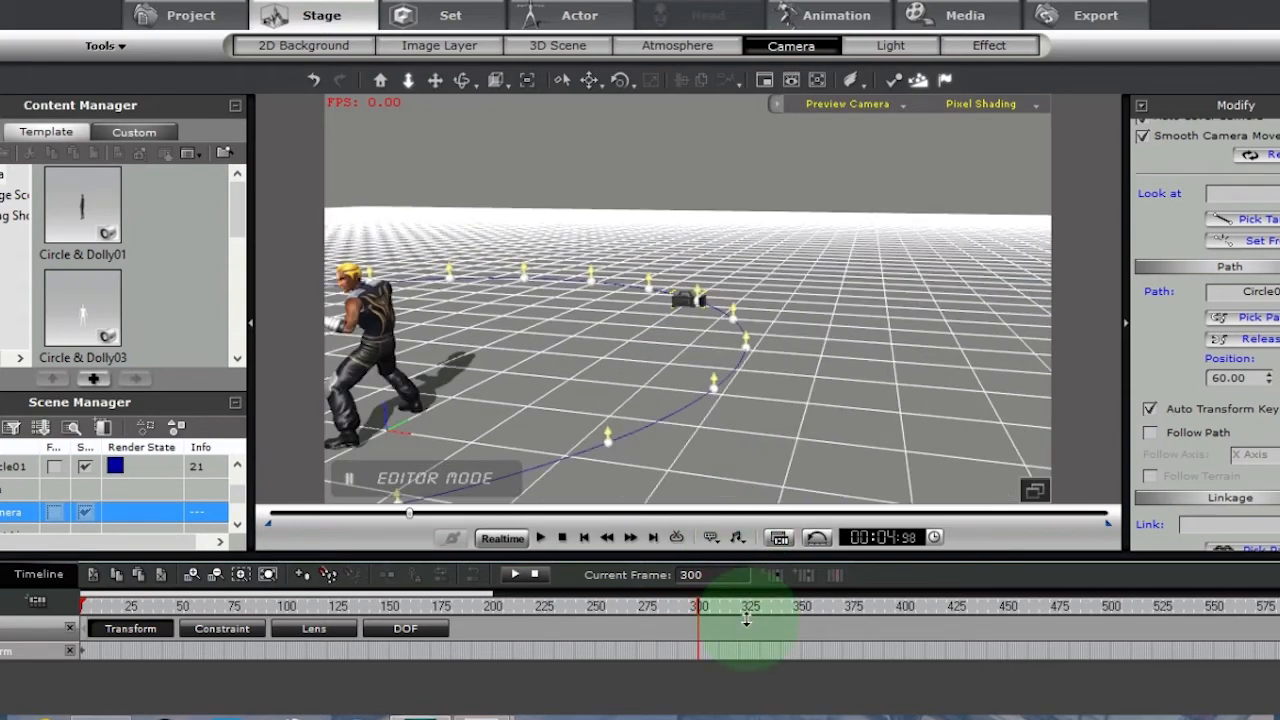
{"action": "mouse_move", "coordinate": [705, 392]}
{"action": "left_mouse_down"}
{"action": "mouse_move", "coordinate": [708, 534]}
{"action": "mouse_move", "coordinate": [695, 386]}
{"action": "left_mouse_up"}
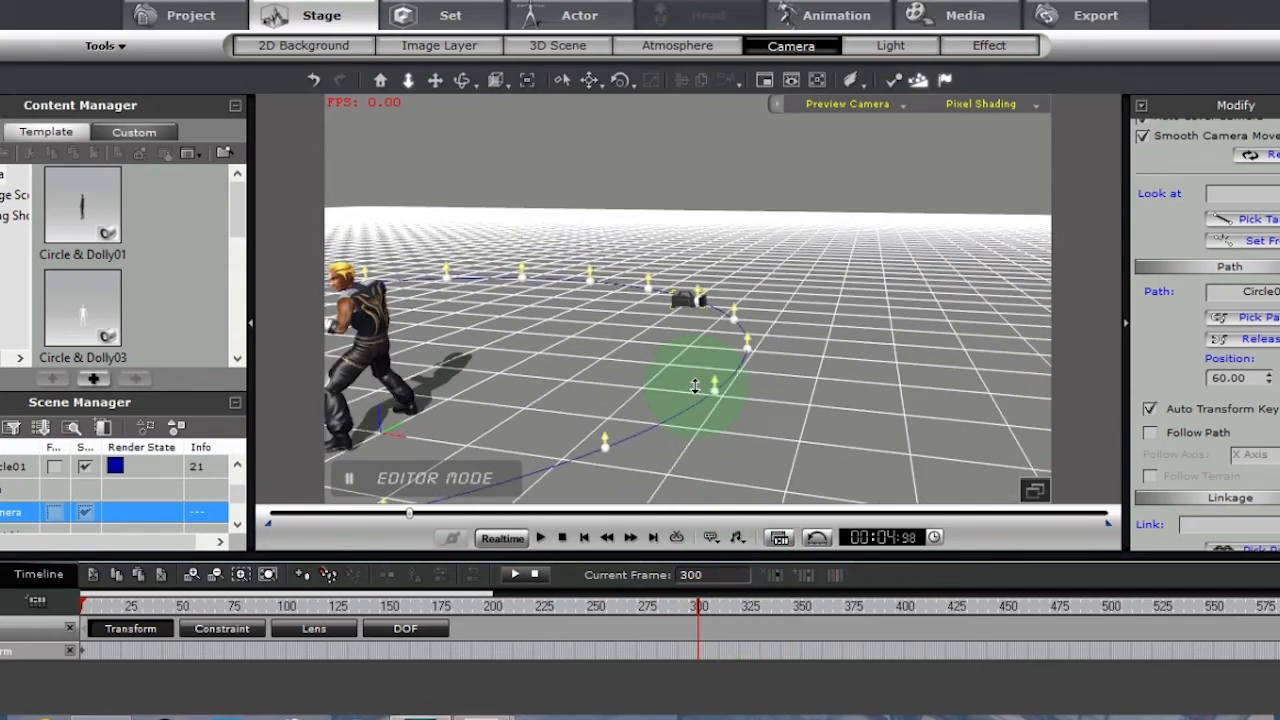
{"action": "left_click", "coordinate": [583, 538]}
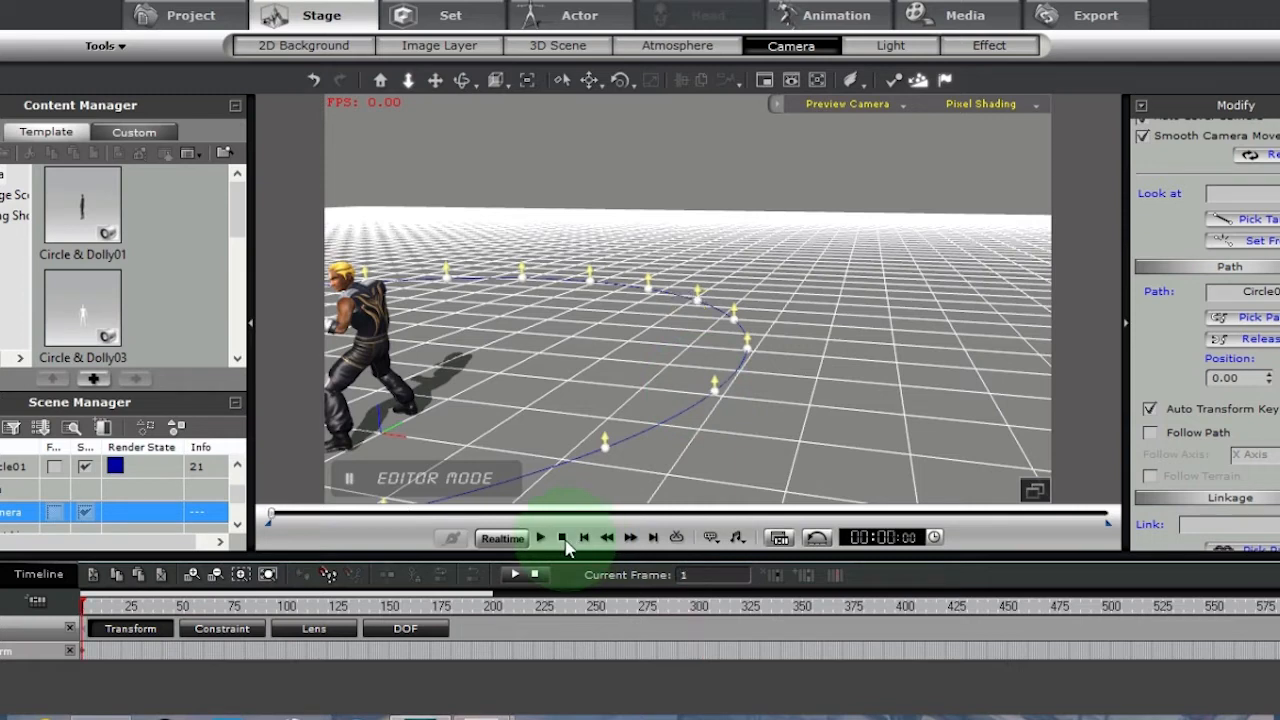
{"action": "left_click", "coordinate": [904, 104]}
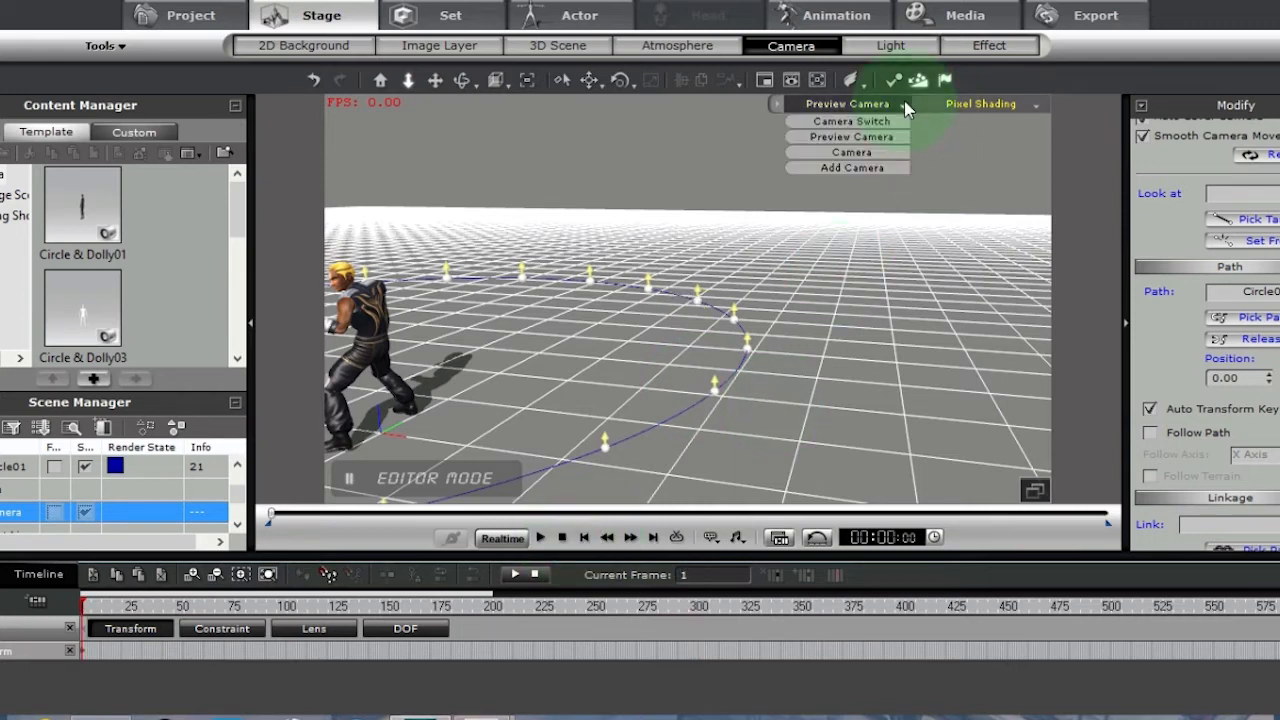
{"action": "left_click", "coordinate": [852, 160]}
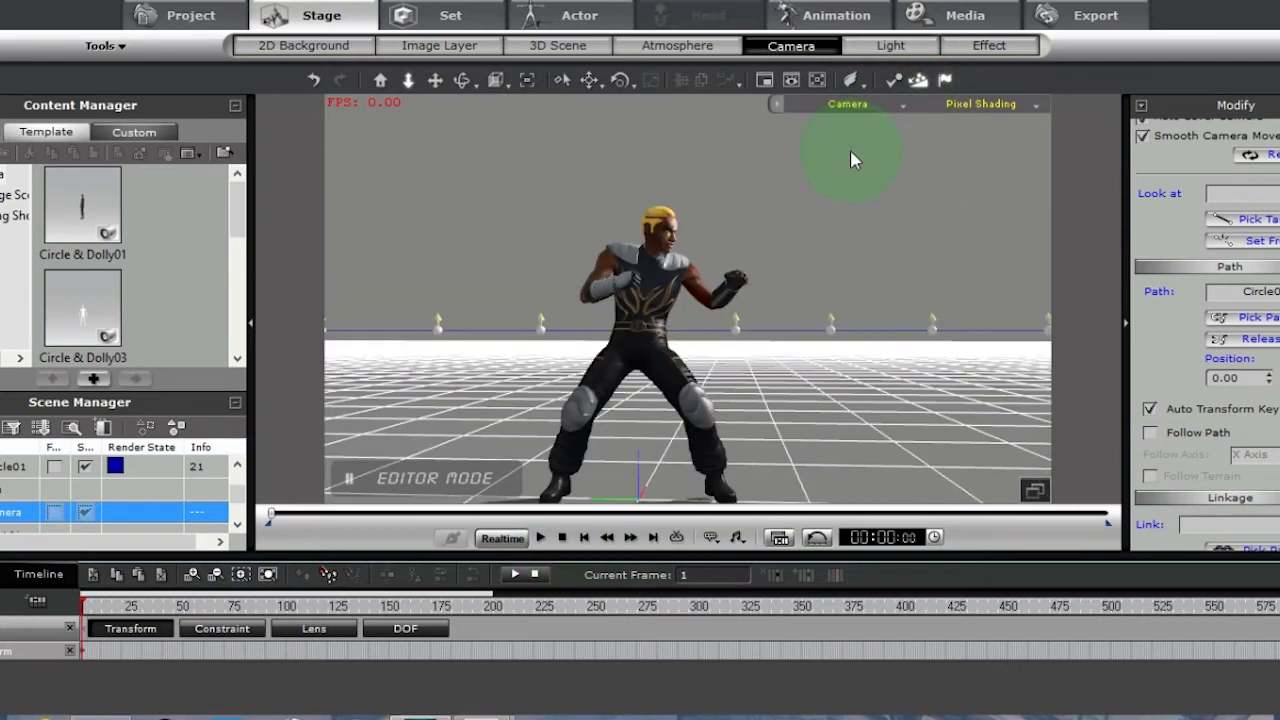
{"action": "left_click", "coordinate": [541, 539]}
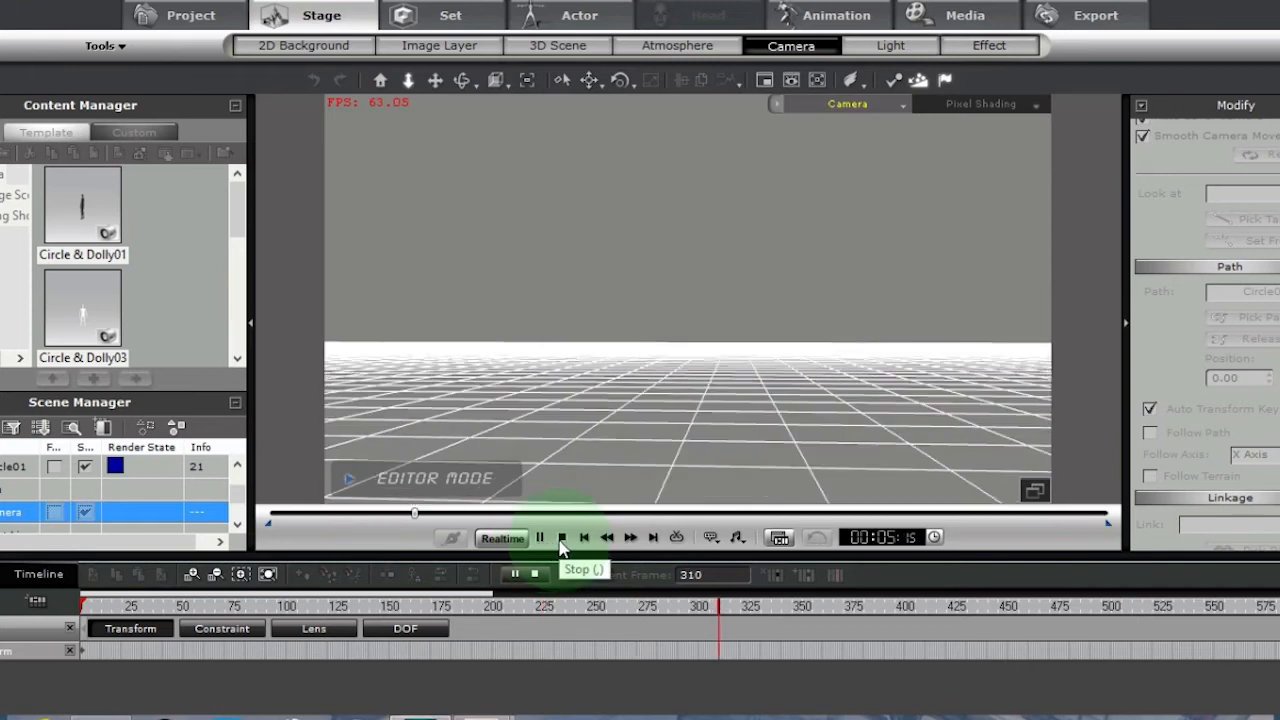
{"action": "left_click", "coordinate": [562, 539]}
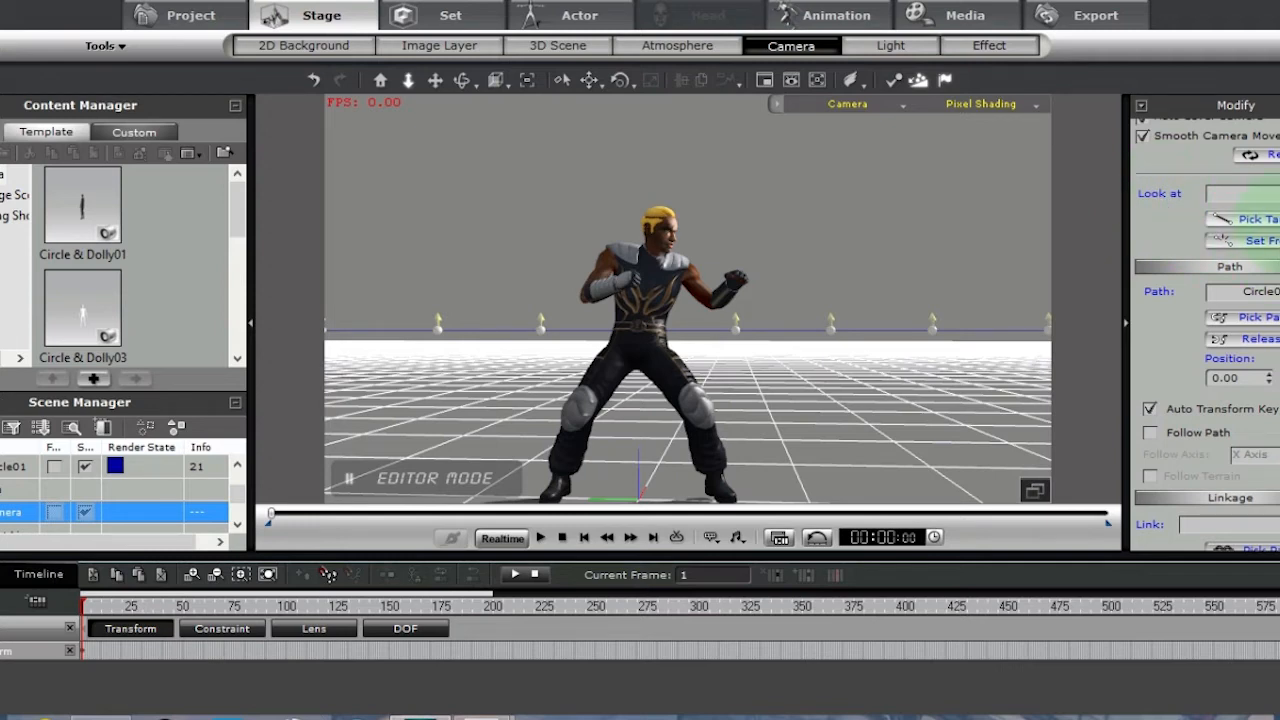
- Make the fighter's spine the camera's Look At target and play the animation to check the orbit
{"action": "left_click", "coordinate": [642, 307]}
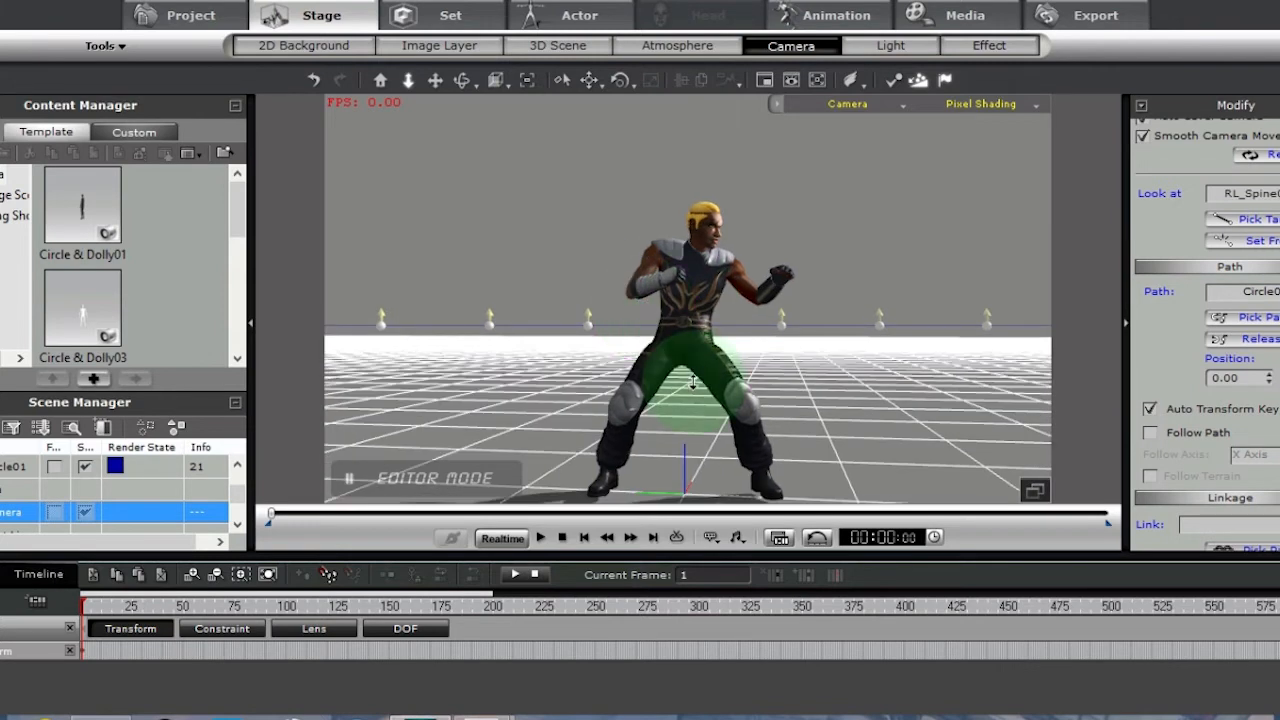
{"action": "left_click", "coordinate": [541, 539]}
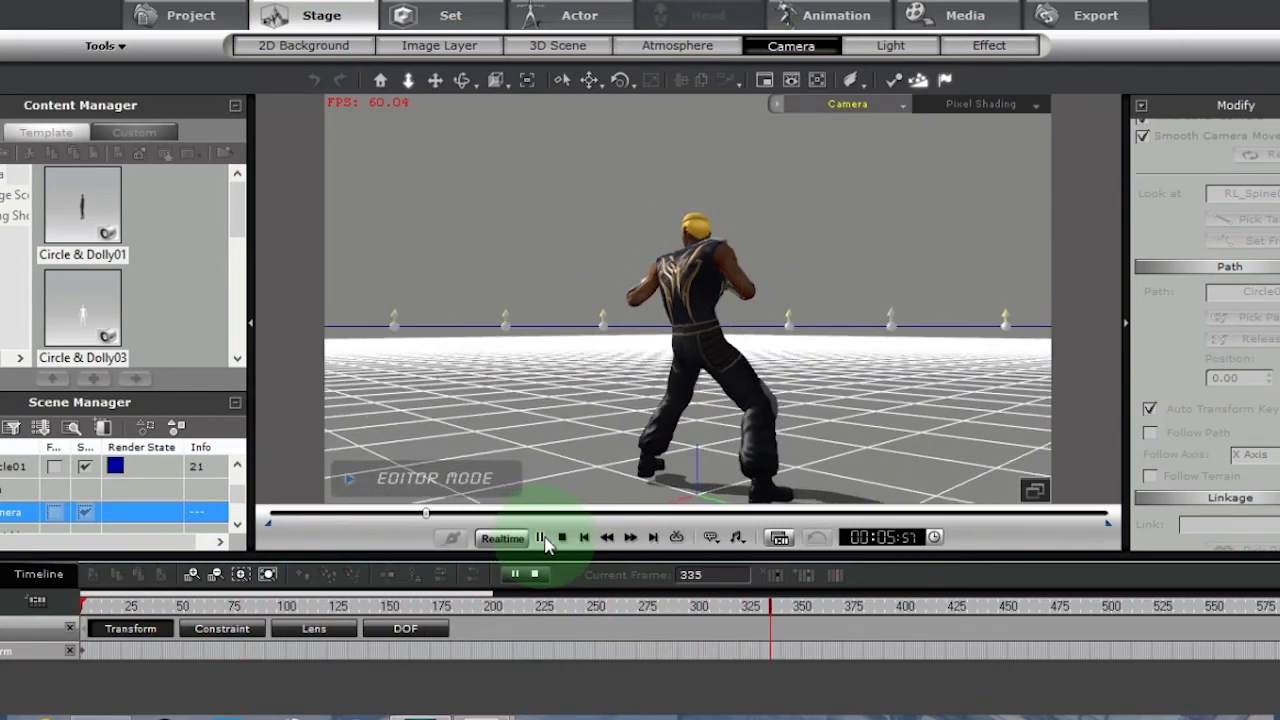
{"action": "left_click", "coordinate": [562, 538]}
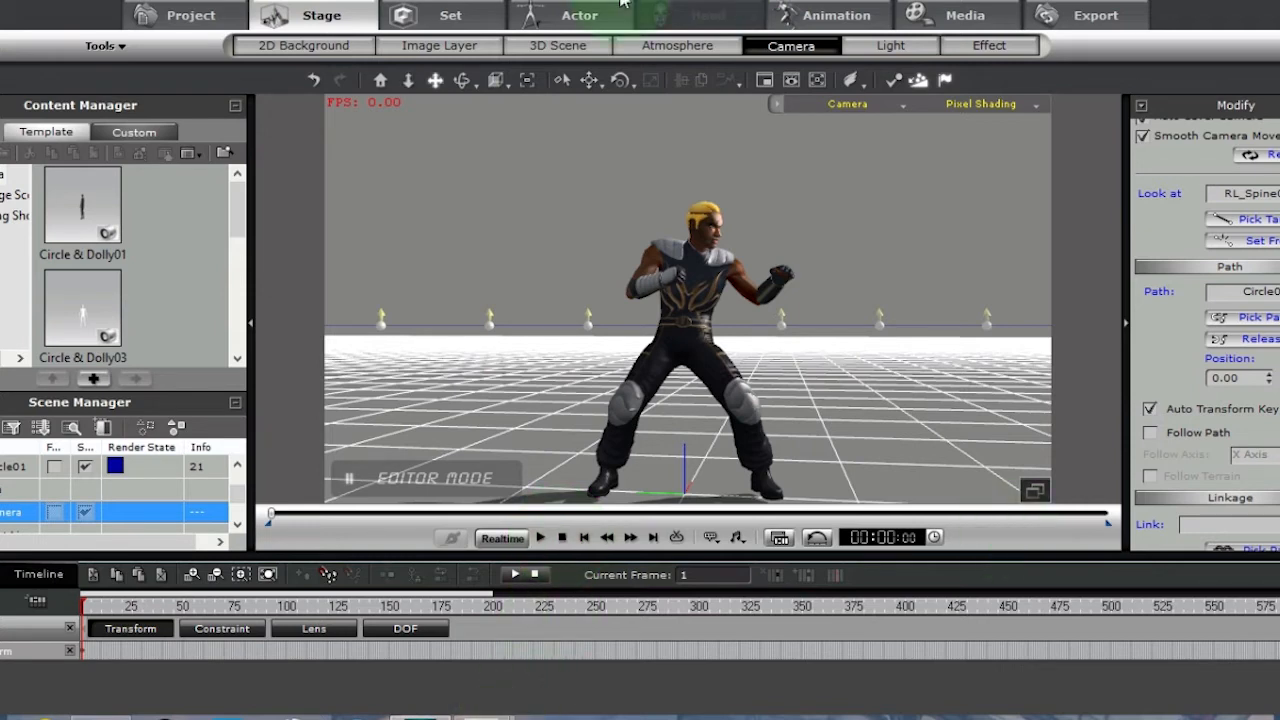
- Add a Ball_001 prop to the scene and scale it uniformly to 20
{"action": "left_click", "coordinate": [477, 19]}
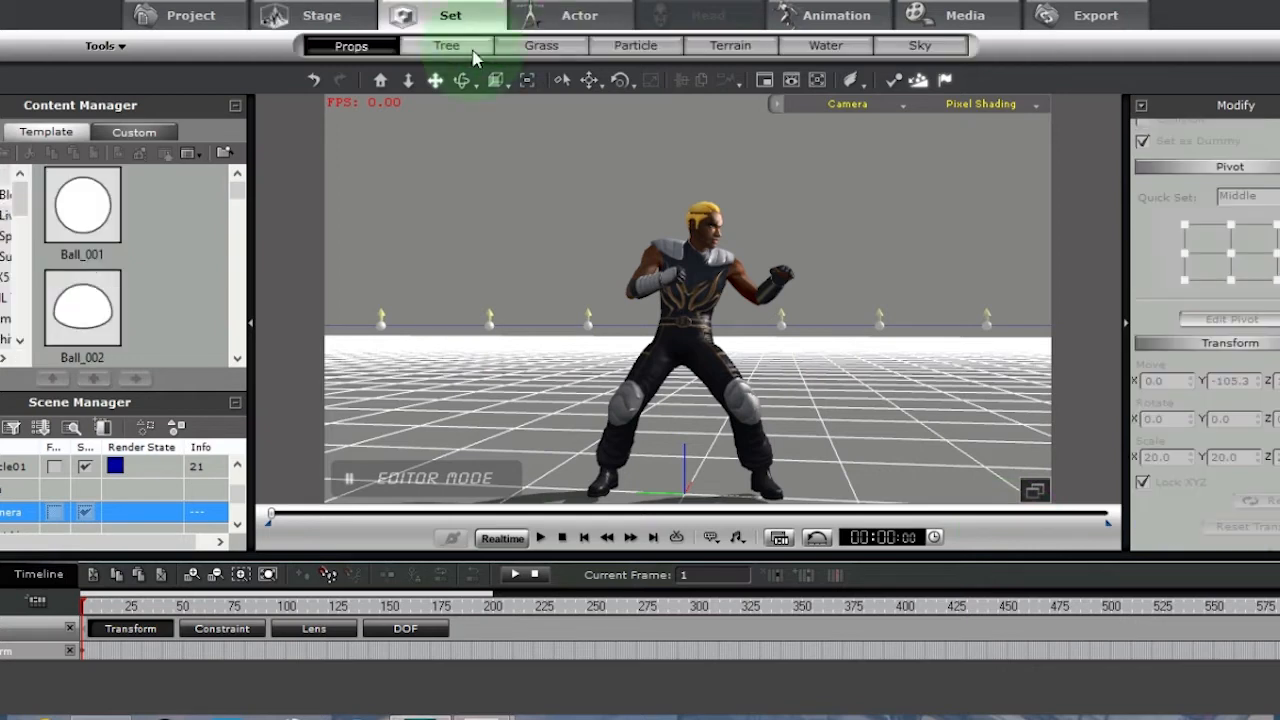
{"action": "double_click", "coordinate": [91, 229]}
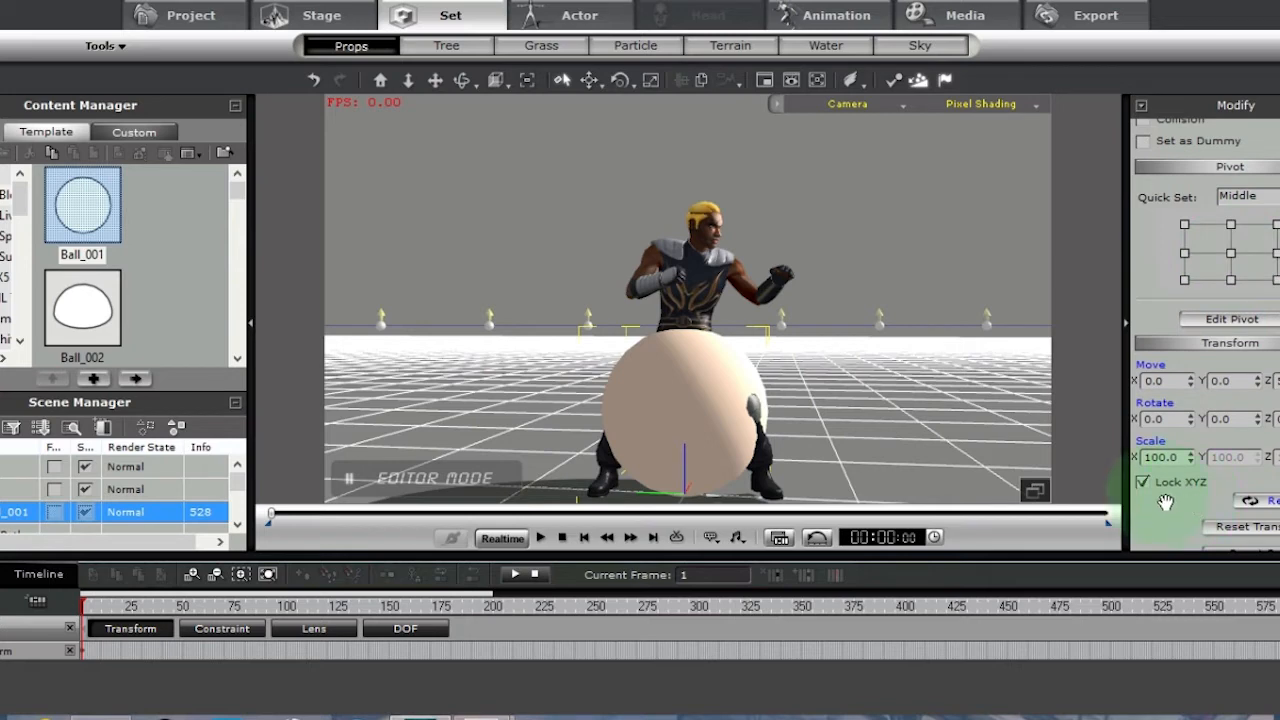
{"action": "left_click", "coordinate": [1172, 457]}
{"action": "type", "text": "20"}
{"action": "key", "text": "Return"}
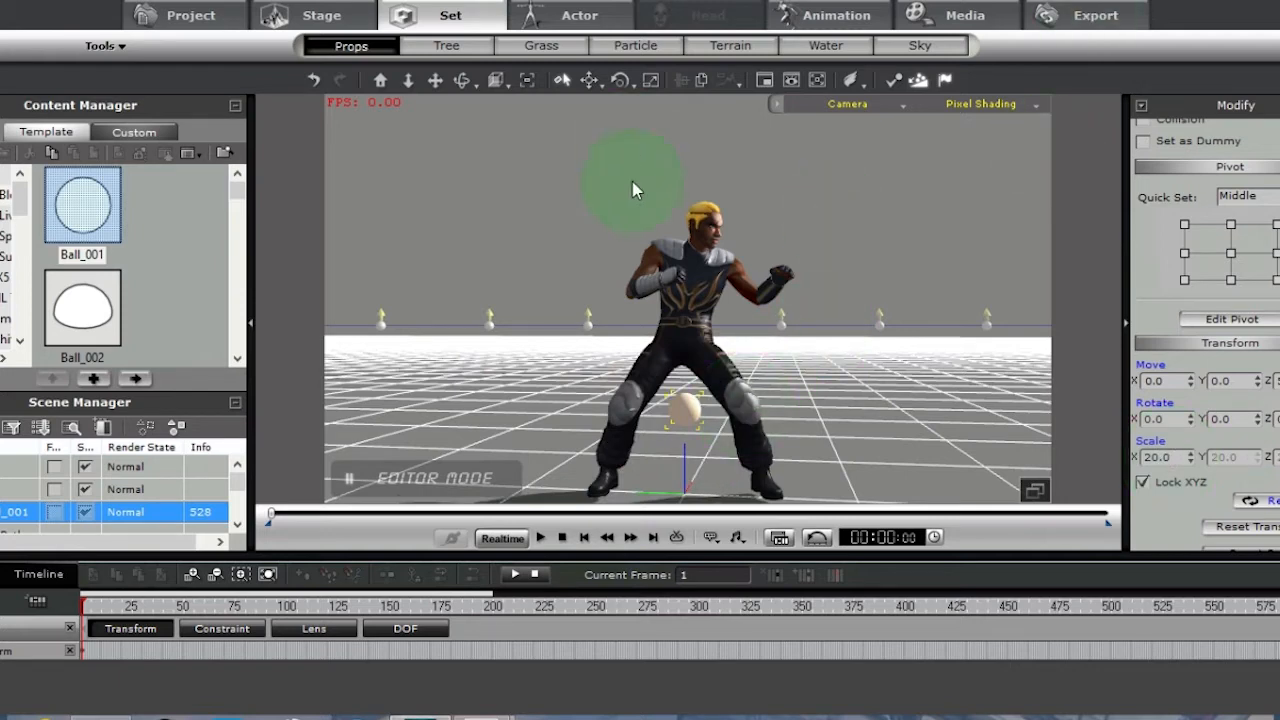
- Raise the ball to about fist height and move it along Y to about -79.9, just beyond the fighter's extended fist
{"action": "left_click", "coordinate": [589, 80]}
{"action": "left_click_drag", "start_coordinate": [685, 341], "coordinate": [684, 237]}
{"action": "left_click_drag", "start_coordinate": [657, 311], "coordinate": [751, 317]}
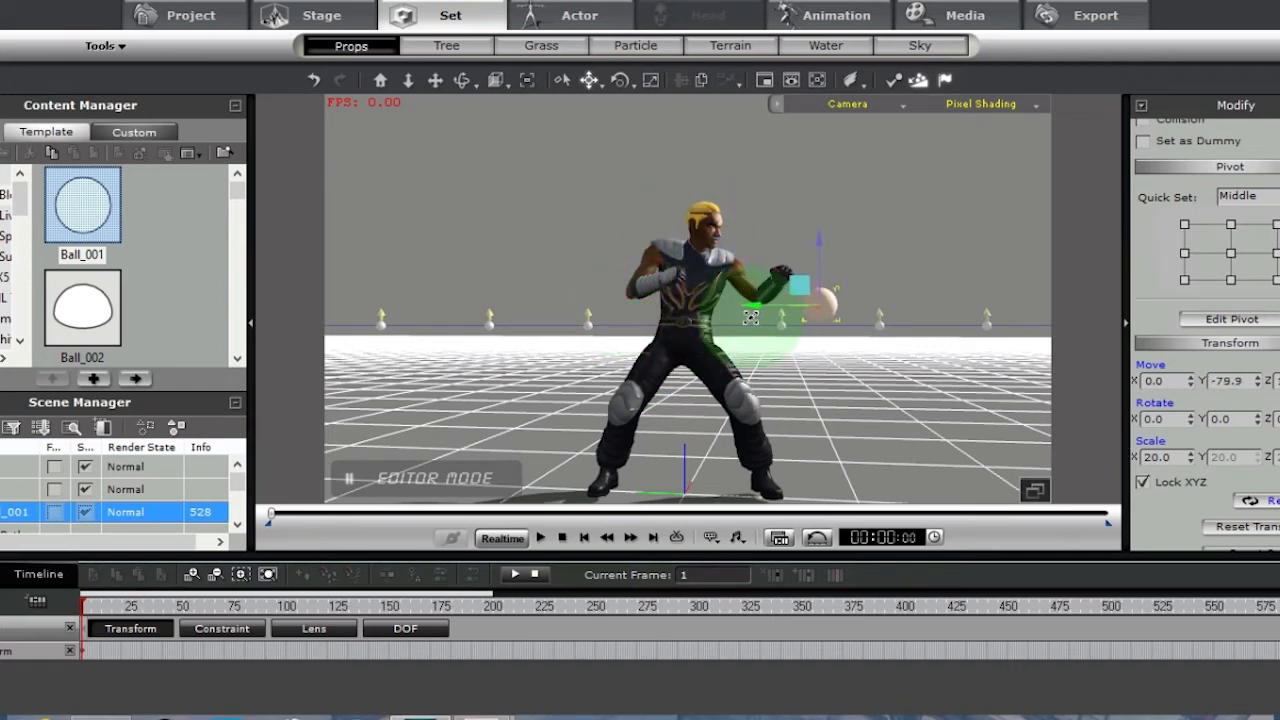
- Move the ball along X to about 62.8 using the Preview Camera, and return to the Camera view
{"action": "left_click", "coordinate": [905, 107]}
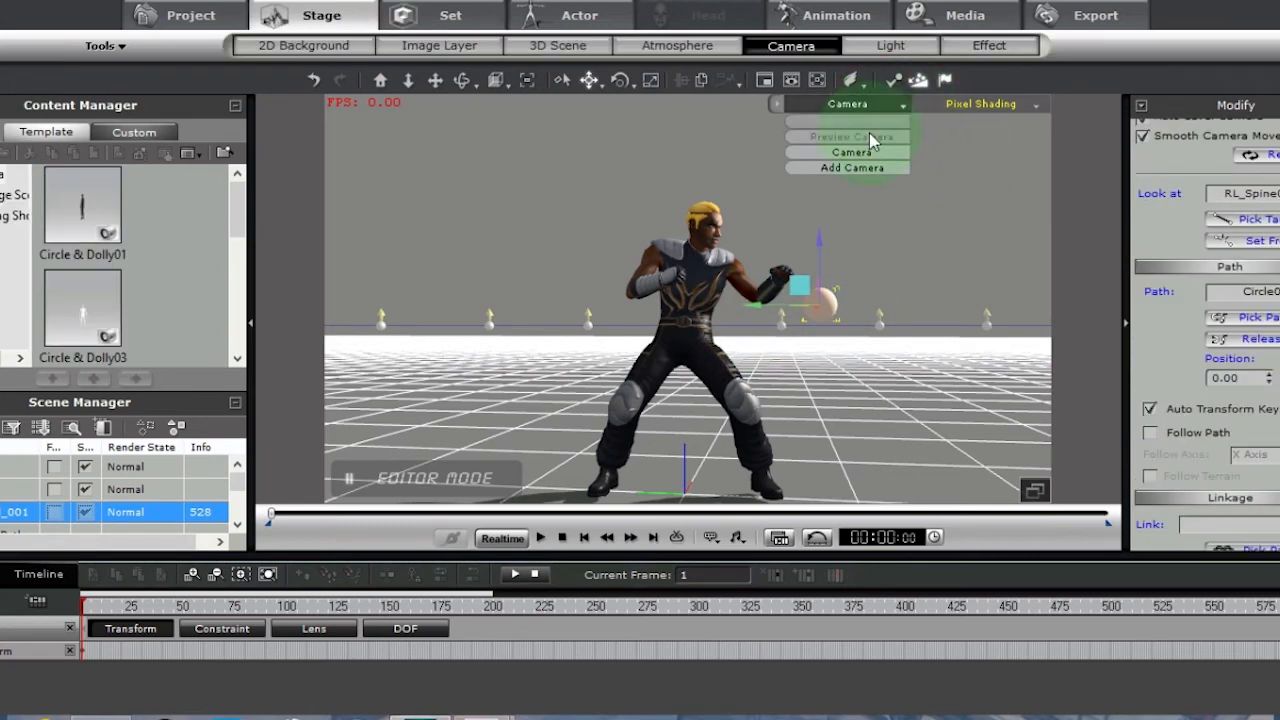
{"action": "left_click", "coordinate": [869, 135]}
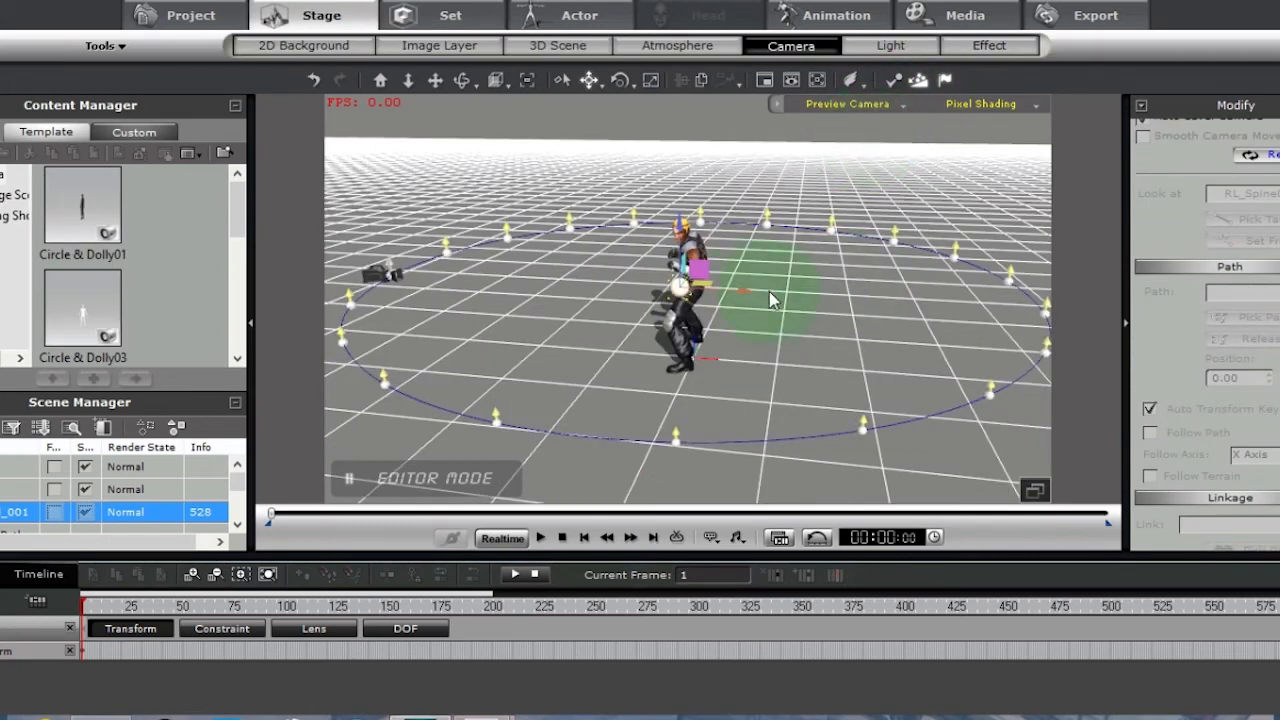
{"action": "left_click_drag", "start_coordinate": [747, 291], "coordinate": [810, 298]}
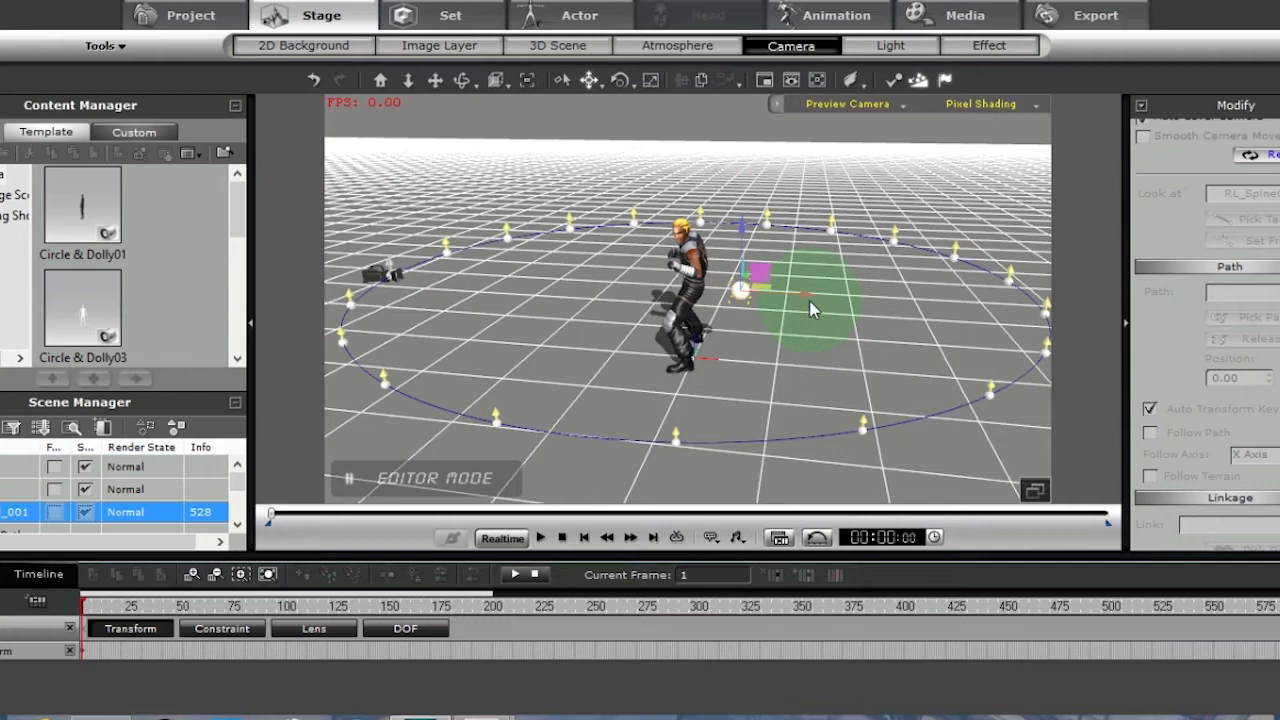
{"action": "left_click", "coordinate": [905, 108]}
{"action": "left_click", "coordinate": [871, 148]}
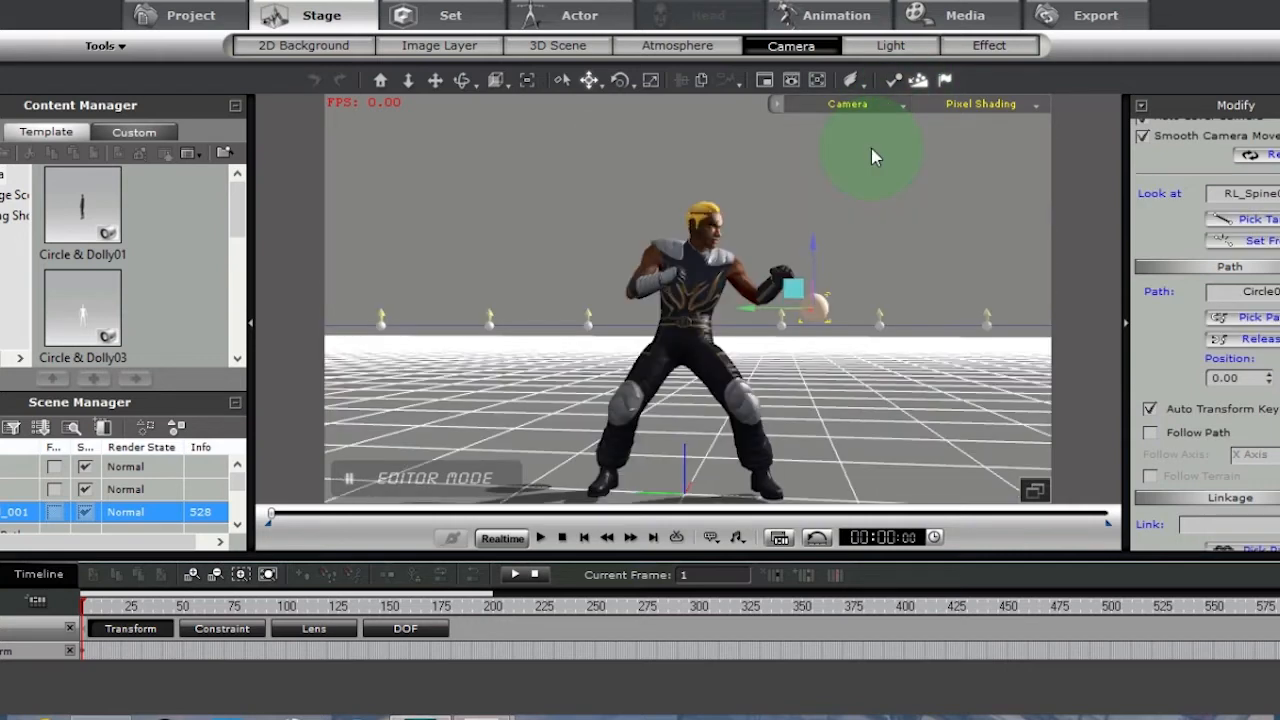
- Make the ball beside the fighter's fist the camera's Look At target
{"action": "left_click", "coordinate": [240, 524]}
{"action": "left_click", "coordinate": [240, 524]}
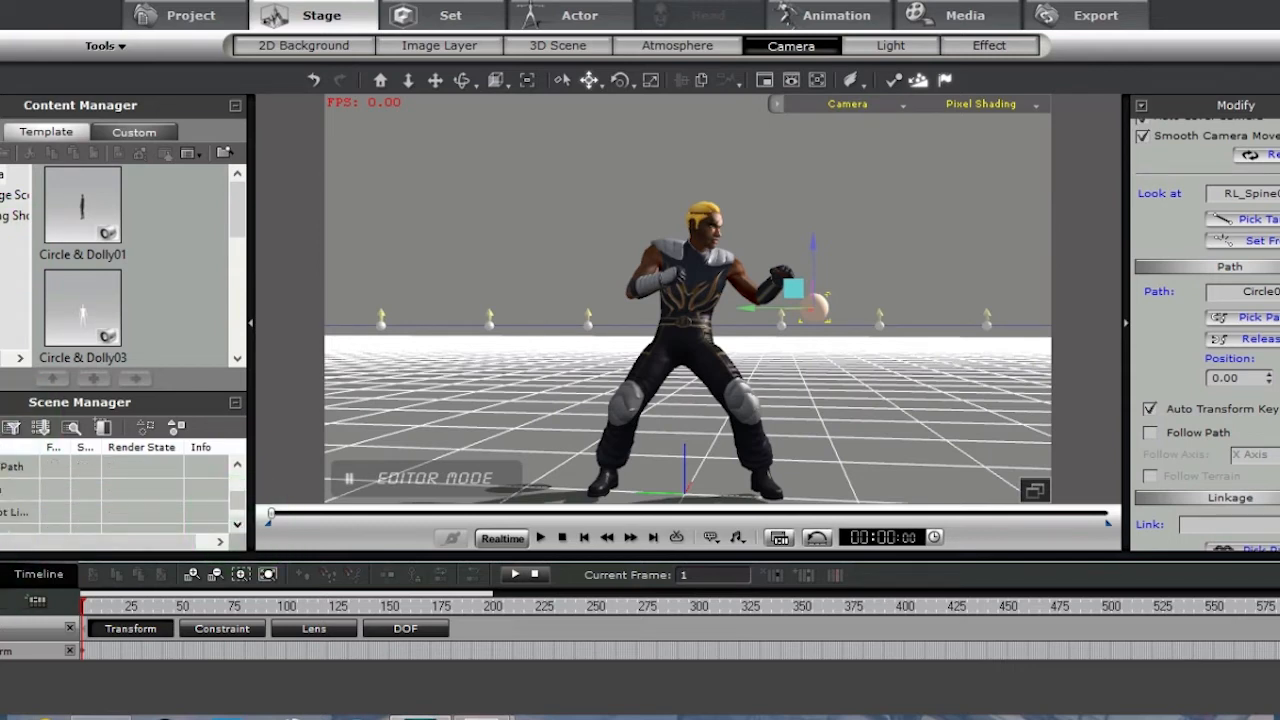
{"action": "left_click", "coordinate": [1, 490]}
{"action": "left_click", "coordinate": [3, 512]}
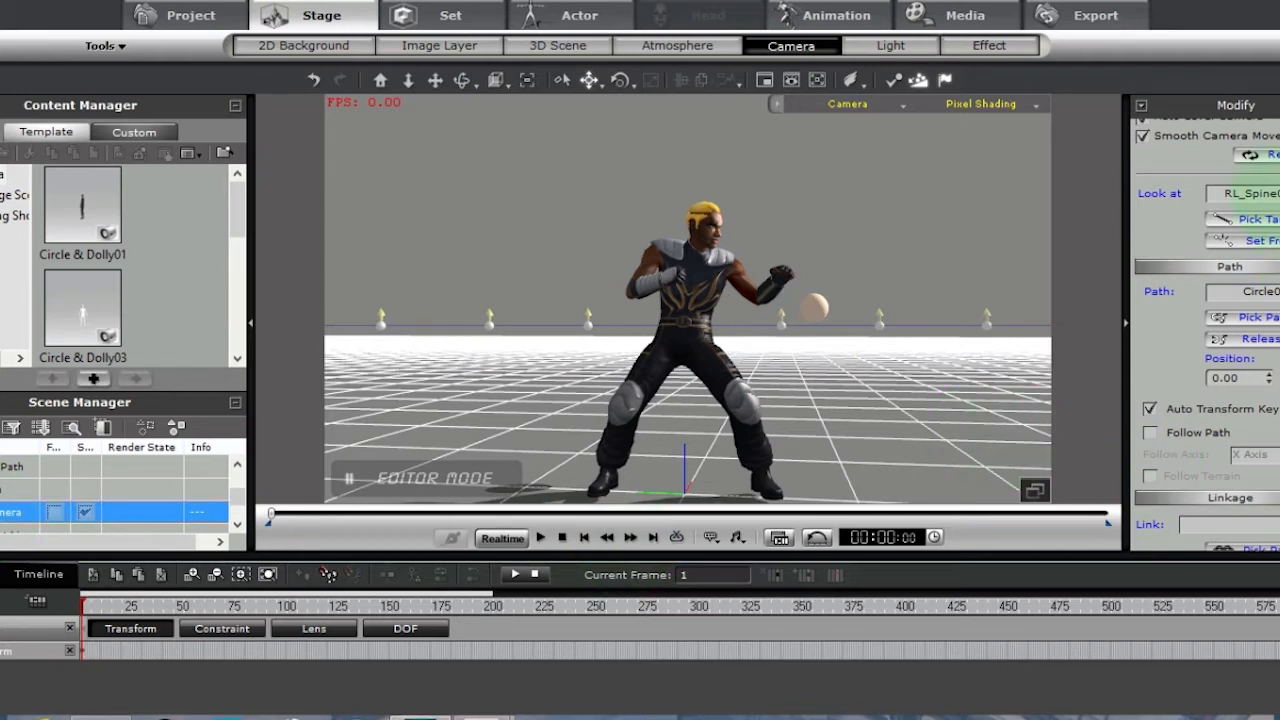
{"action": "left_click", "coordinate": [1274, 220]}
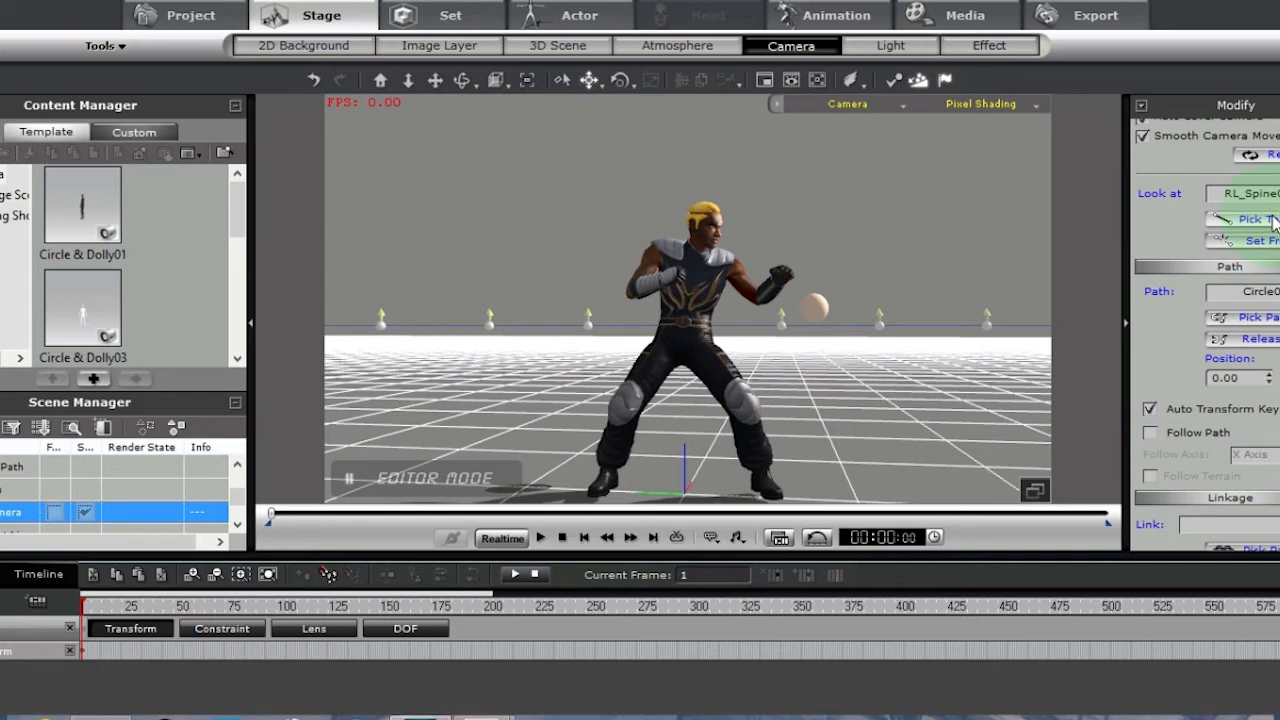
{"action": "left_click", "coordinate": [811, 307]}
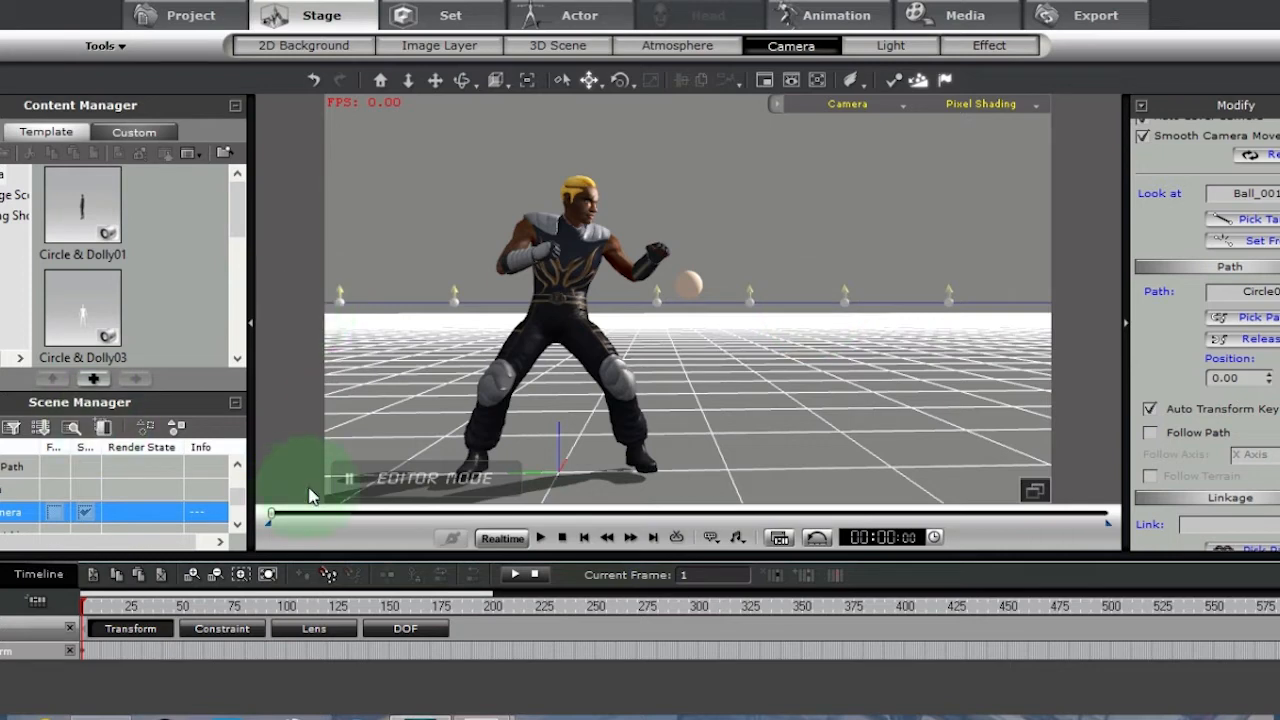
- Rename the ball prop as "Camera look Dummy"
{"action": "scroll", "coordinate": [240, 490], "scroll_direction": "up", "scroll_amount": 2}
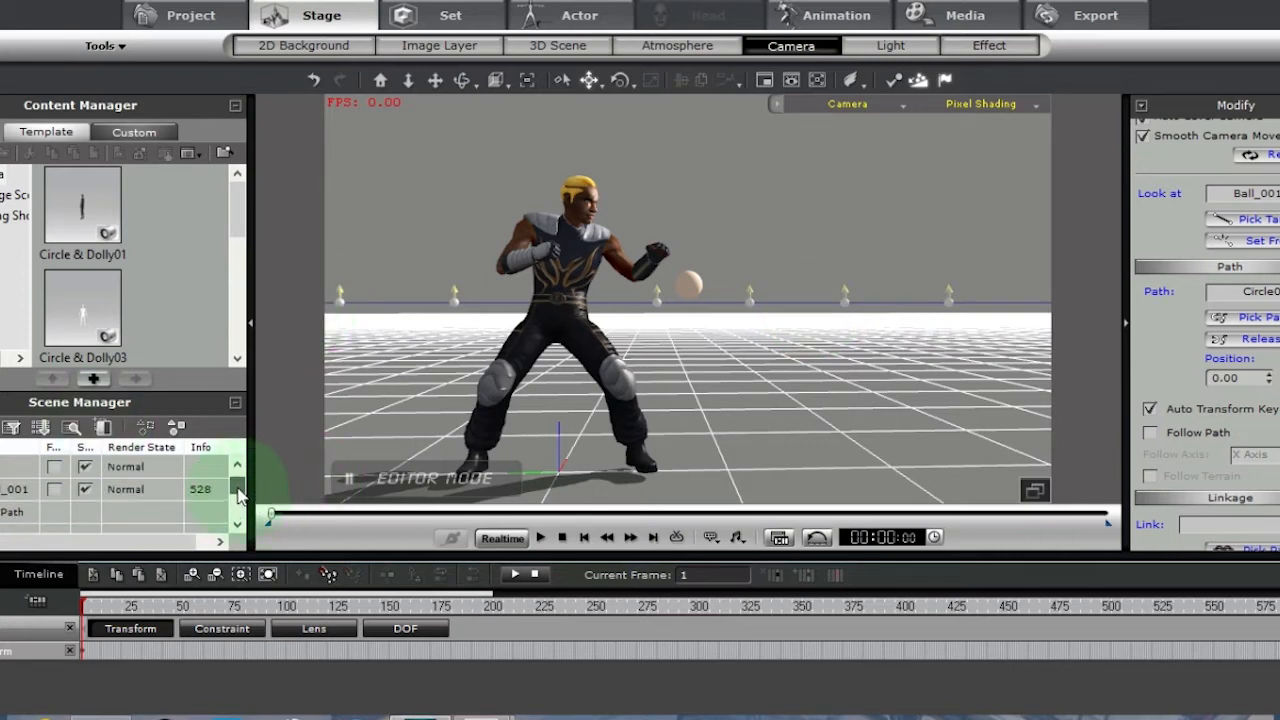
{"action": "left_click", "coordinate": [15, 491]}
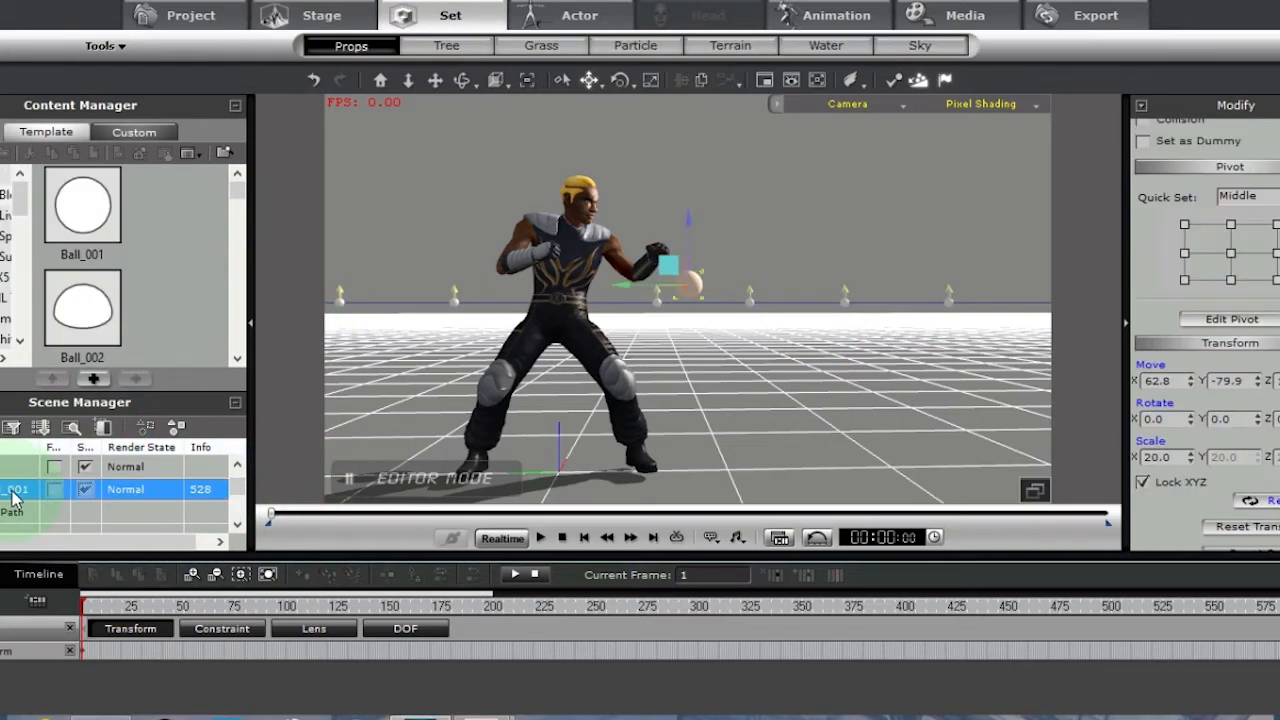
{"action": "double_click", "coordinate": [15, 490]}
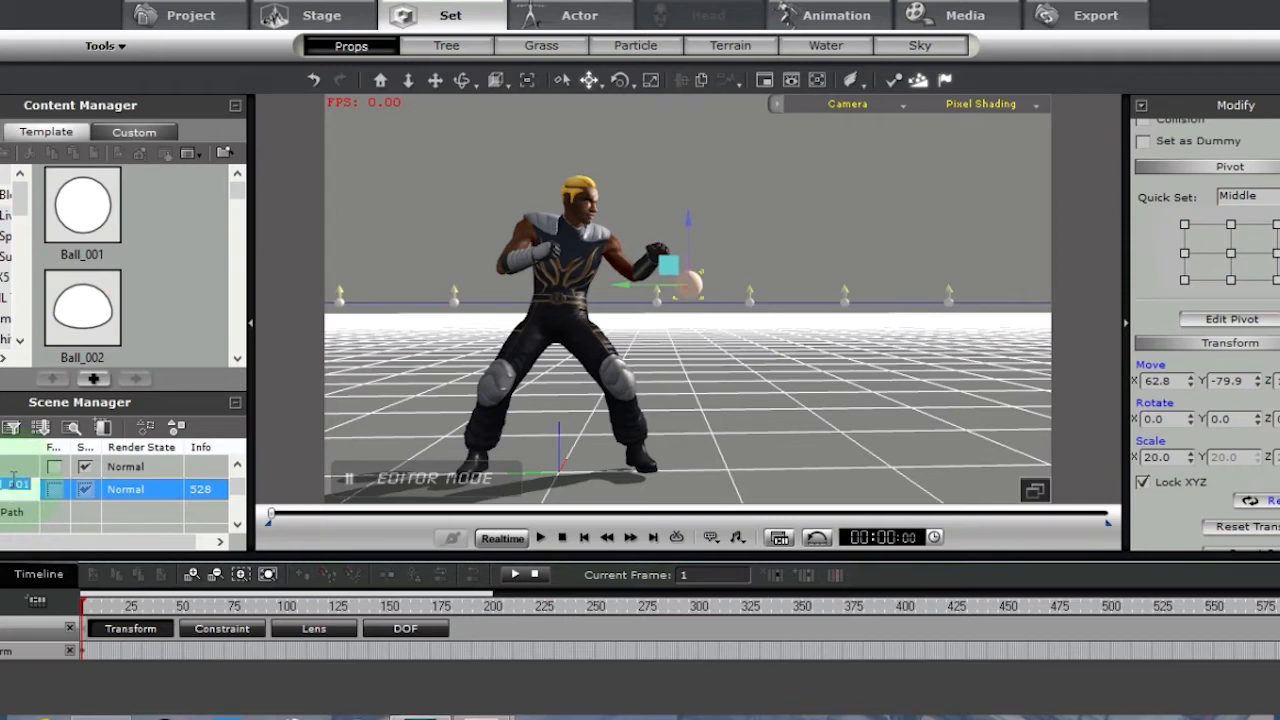
{"action": "type", "text": "Camera"}
{"action": "type", "text": " look"}
{"action": "type", "text": " Dummy"}
{"action": "key", "text": "Return"}
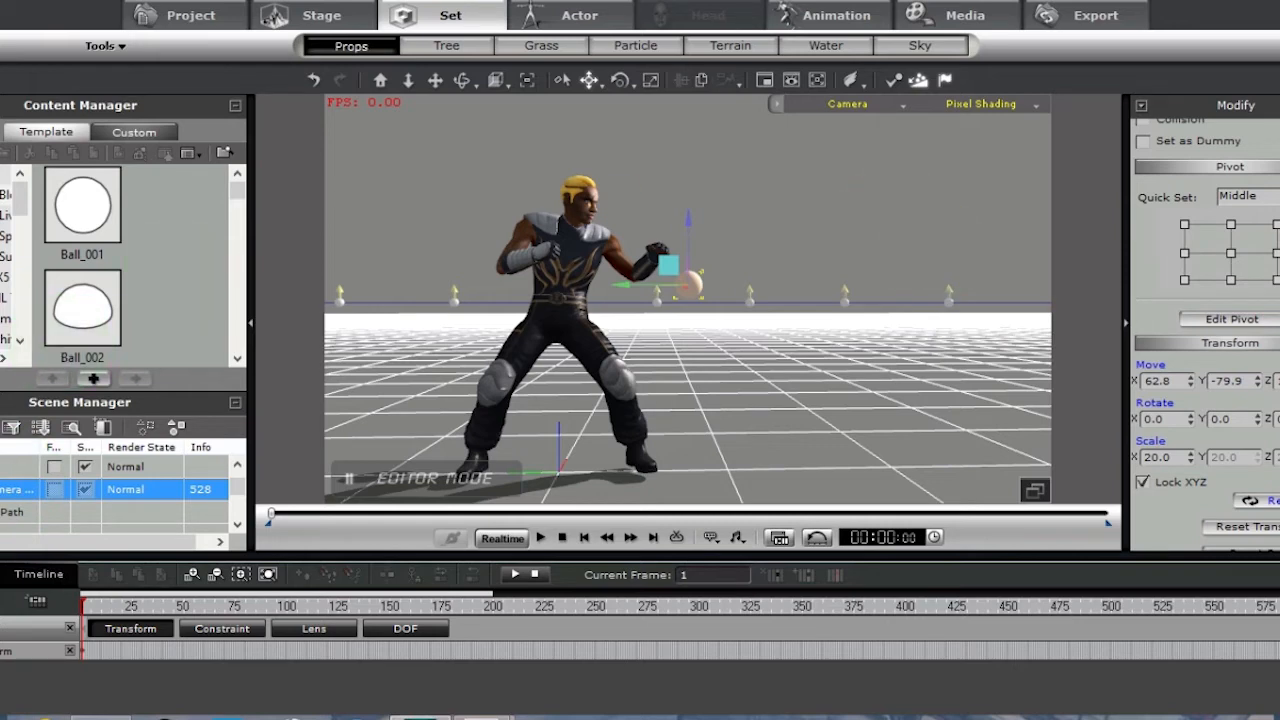
- Set the camera's look target ball as a dummy and play back the camera move around the fighter
{"action": "scroll", "coordinate": [1205, 330], "scroll_direction": "up", "scroll_amount": 3}
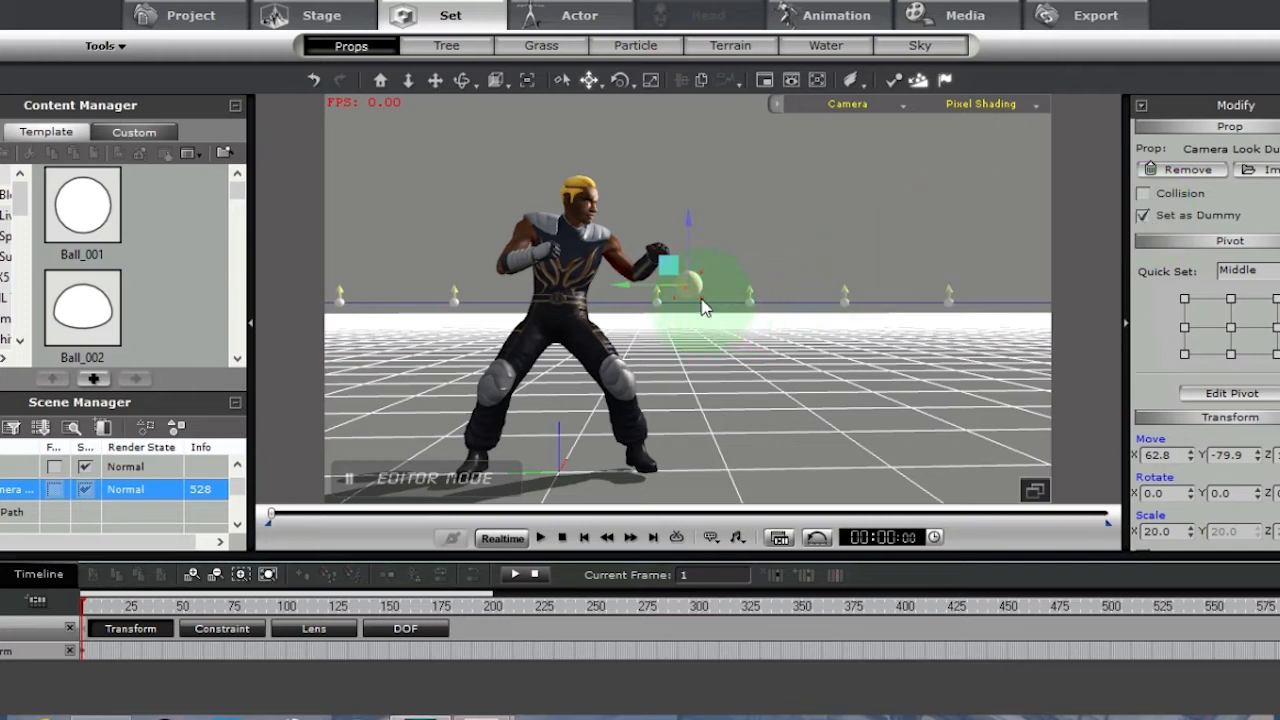
{"action": "left_click", "coordinate": [1144, 217]}
{"action": "left_click", "coordinate": [1143, 217]}
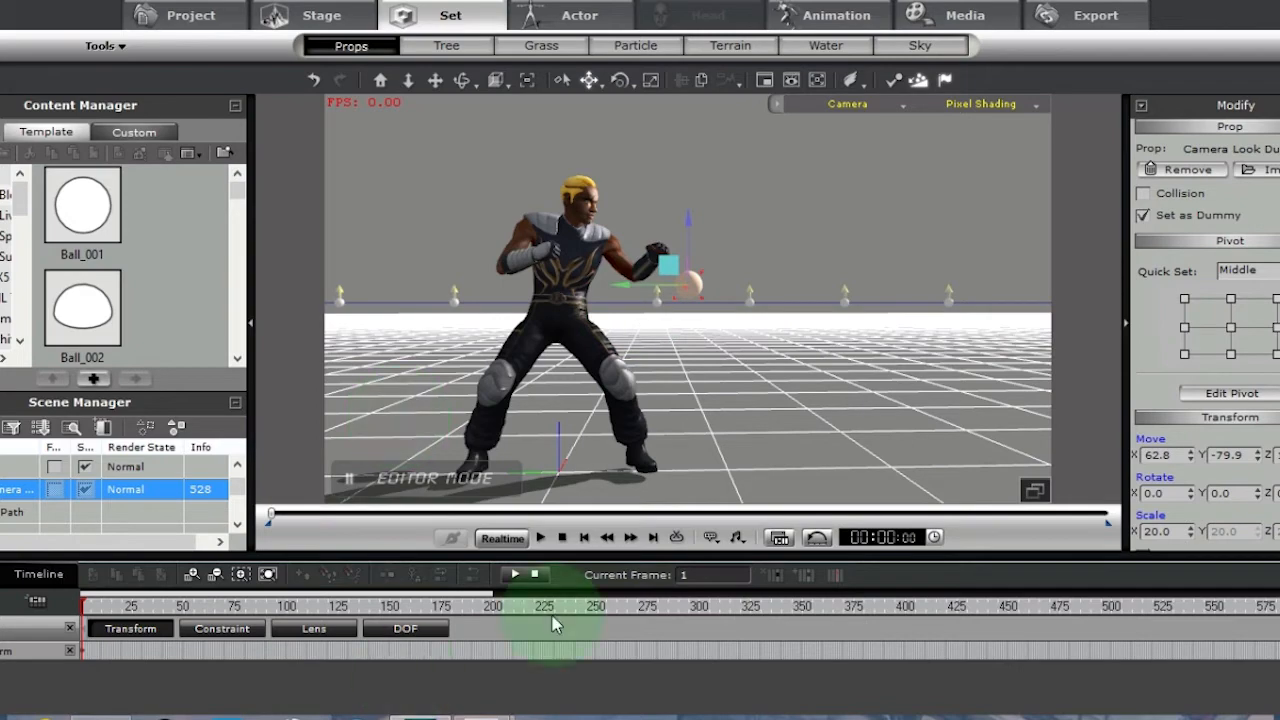
{"action": "left_click", "coordinate": [540, 540]}
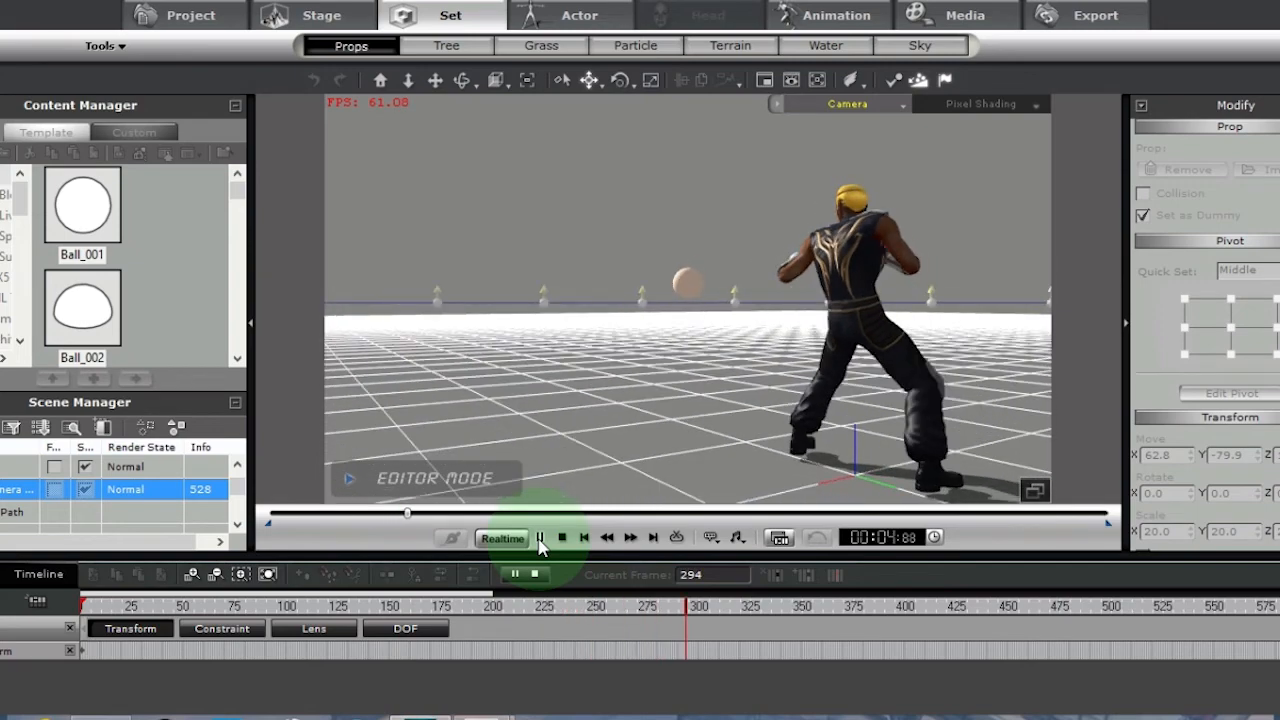
{"action": "left_click", "coordinate": [563, 538]}
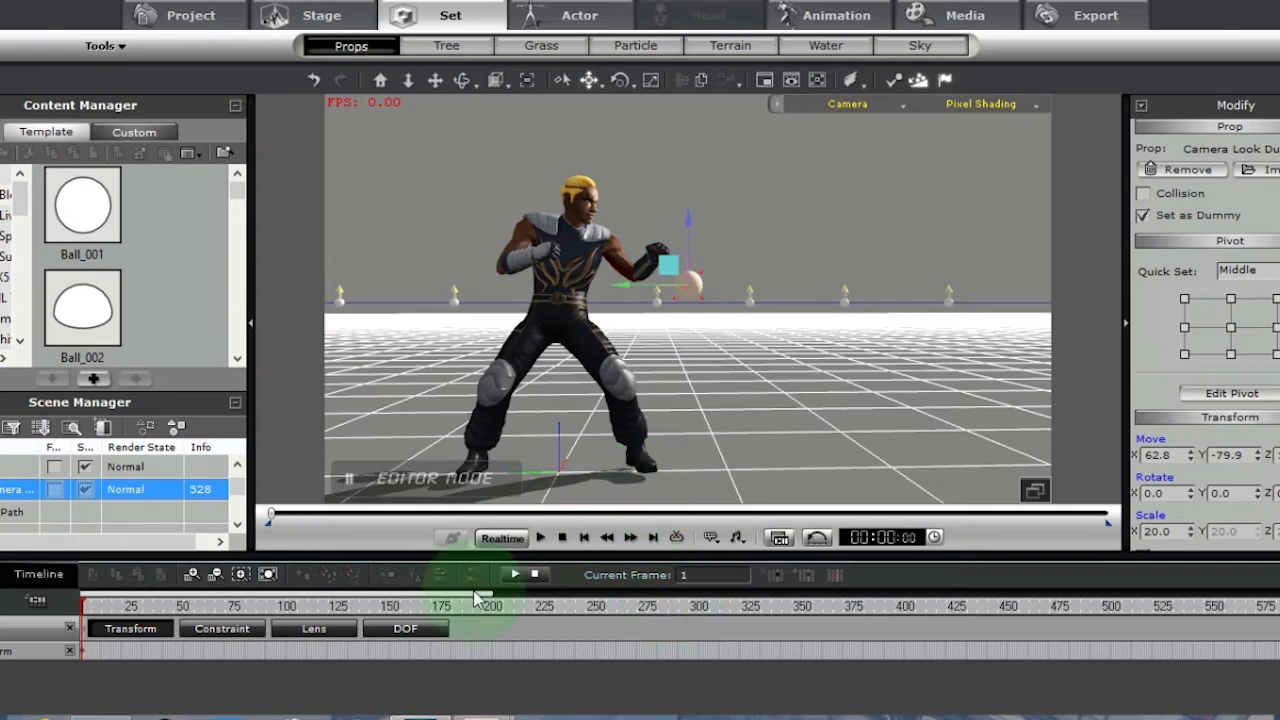
- Raise the ball well above the fighter's head at frame 168 and lower it to about torso height at frame 314
{"action": "left_click", "coordinate": [427, 607]}
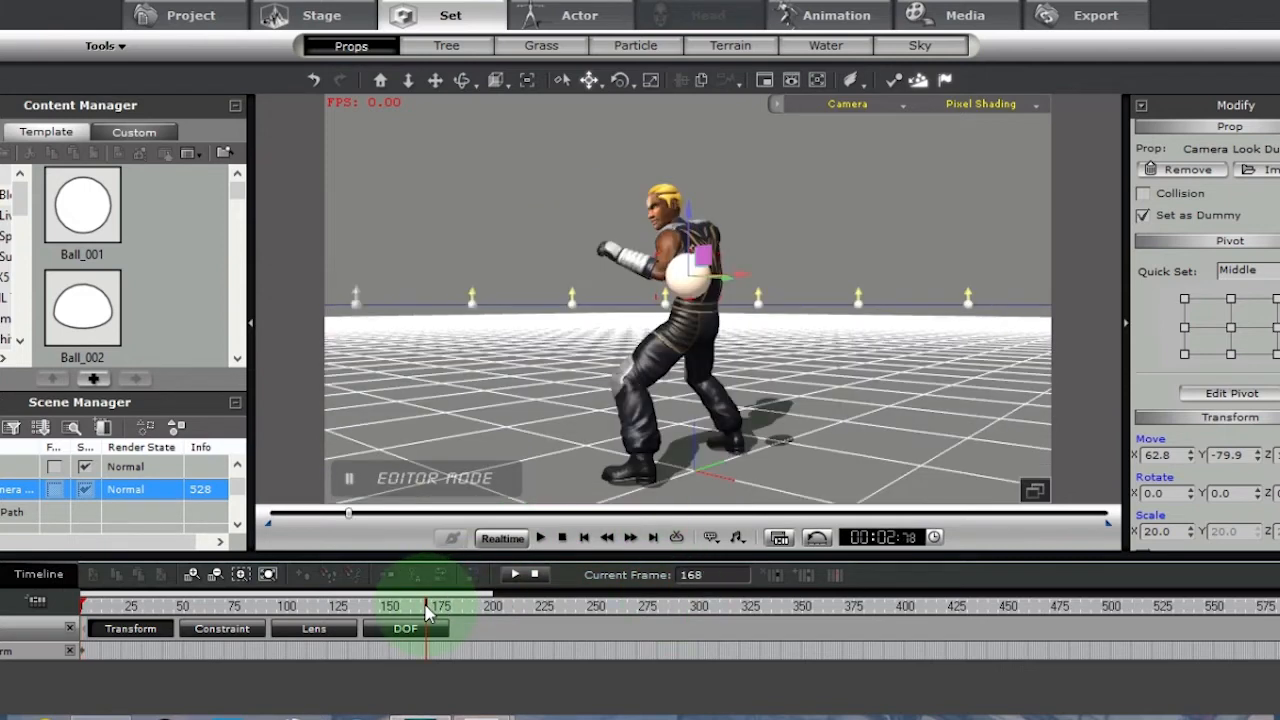
{"action": "mouse_move", "coordinate": [692, 207]}
{"action": "left_mouse_down"}
{"action": "mouse_move", "coordinate": [694, 188]}
{"action": "mouse_move", "coordinate": [692, 218]}
{"action": "left_mouse_up"}
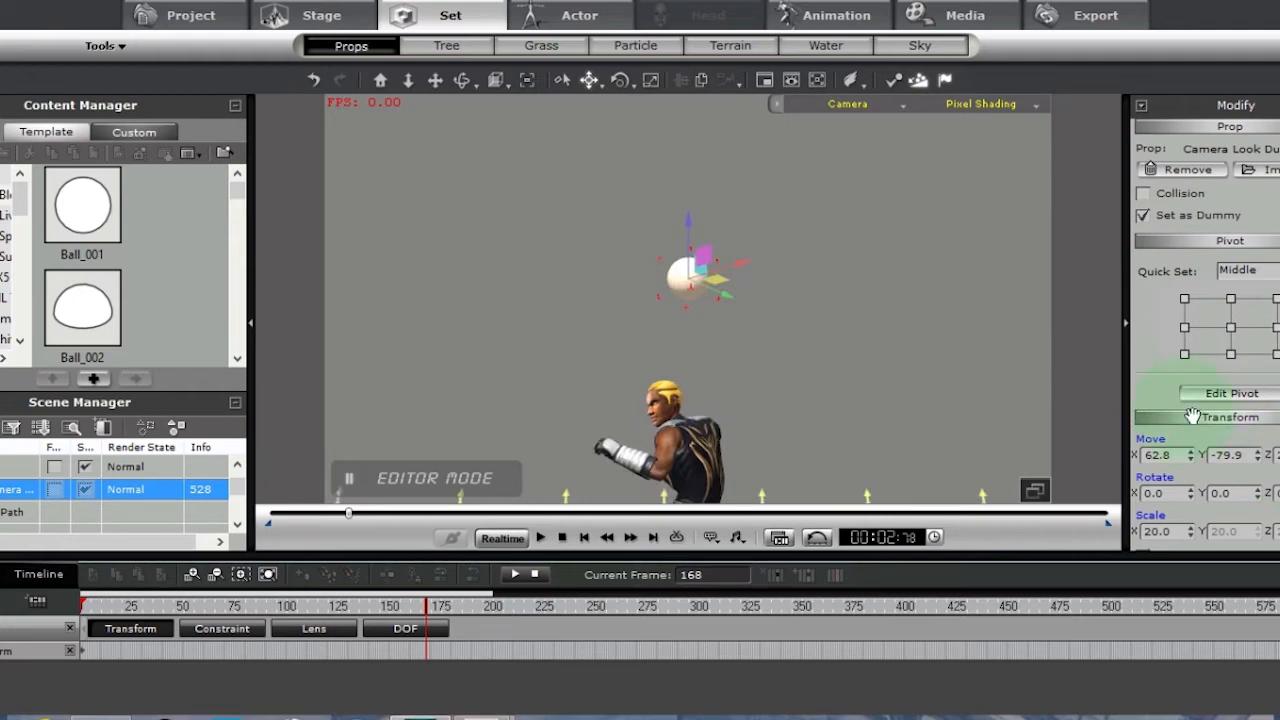
{"action": "left_click", "coordinate": [727, 606]}
{"action": "left_click", "coordinate": [1276, 455]}
{"action": "type", "text": "14"}
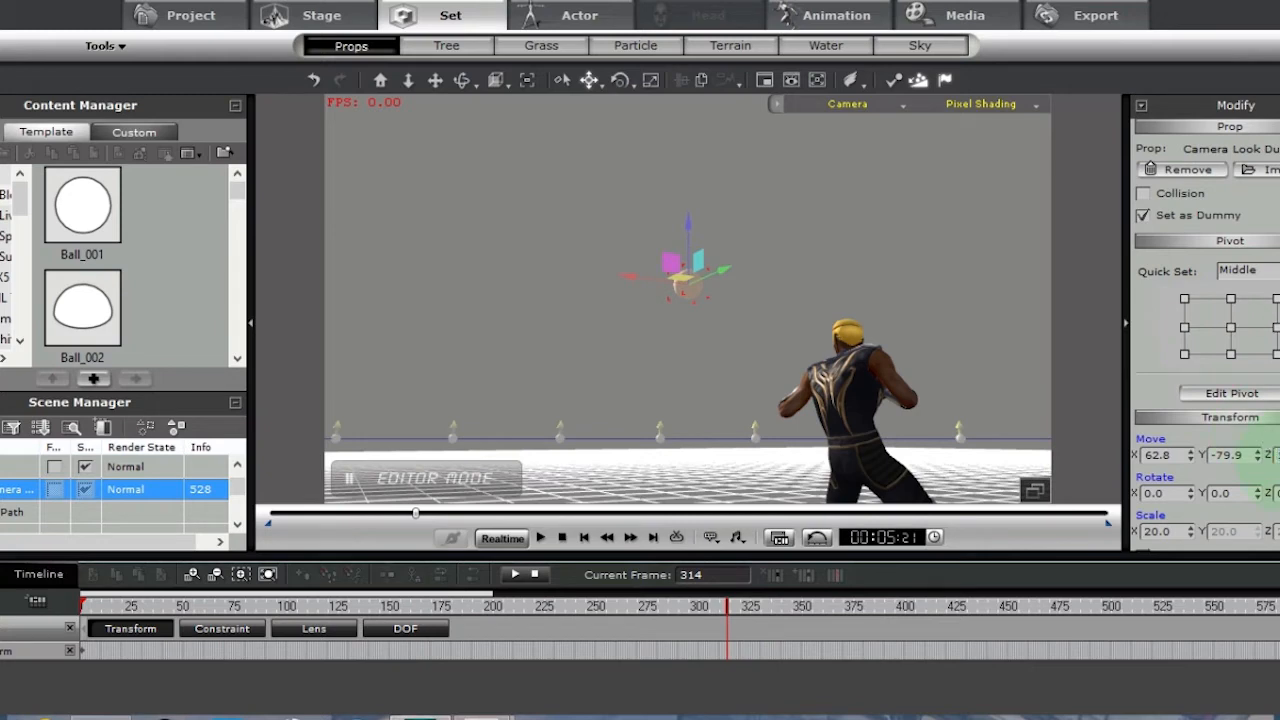
{"action": "key", "text": "Return"}
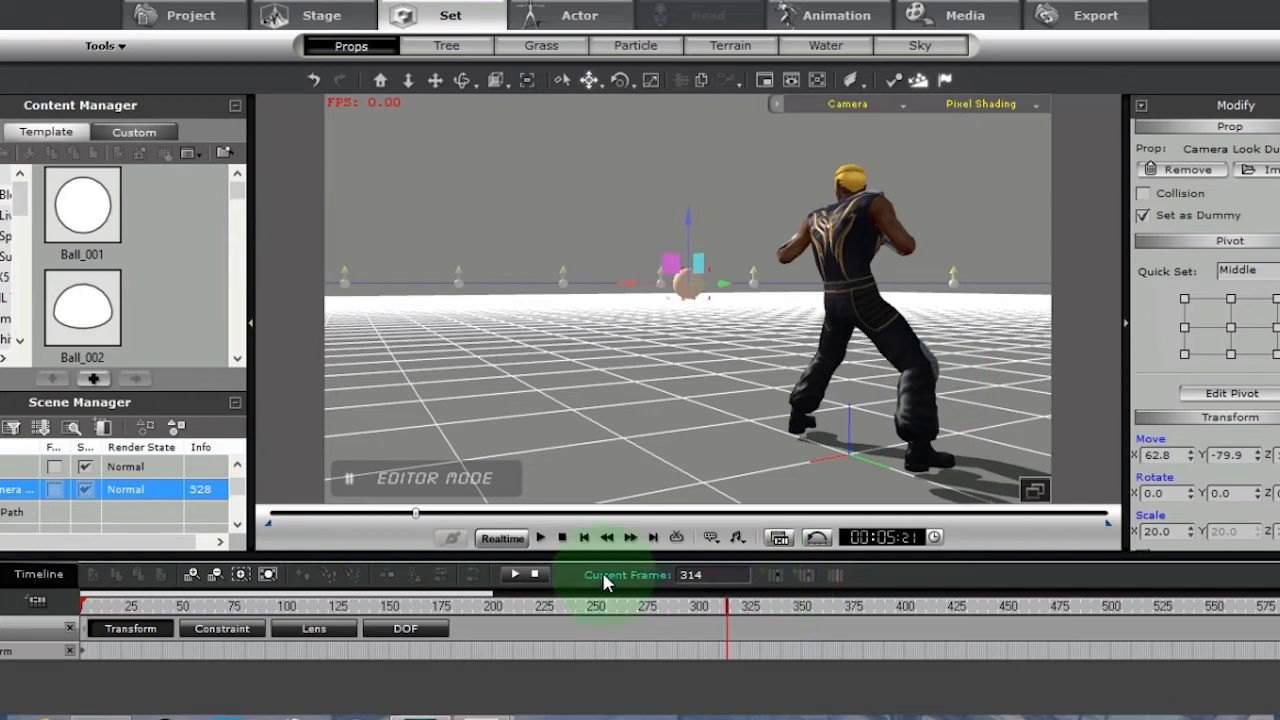
- Play the animation from the start to check how the camera follows the ball, and stop it
{"action": "left_click", "coordinate": [563, 538]}
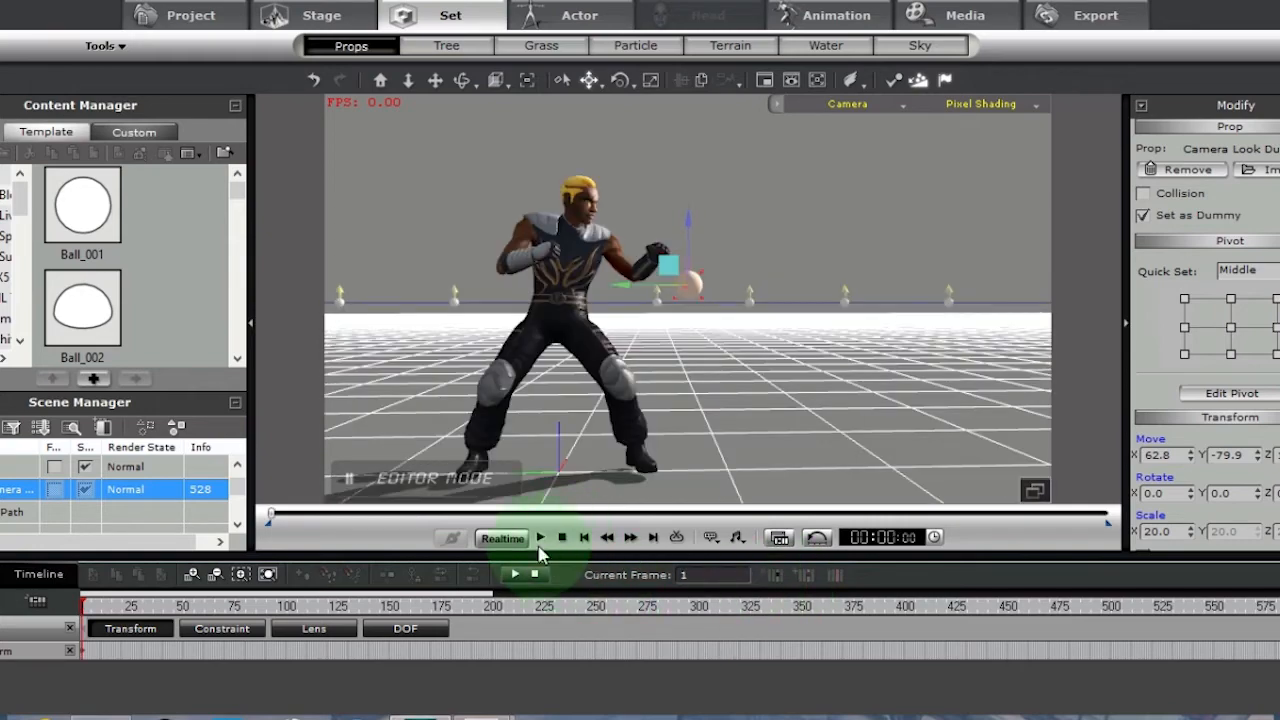
{"action": "left_click", "coordinate": [540, 538]}
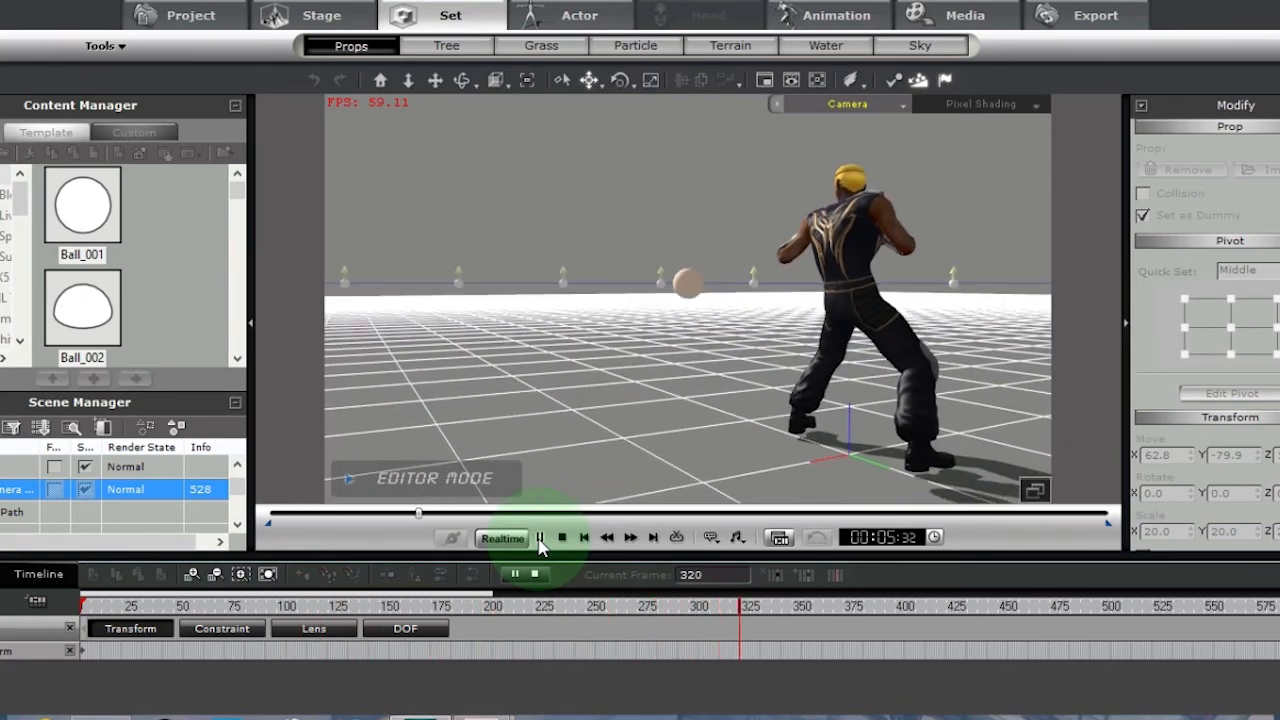
{"action": "left_click", "coordinate": [563, 538]}
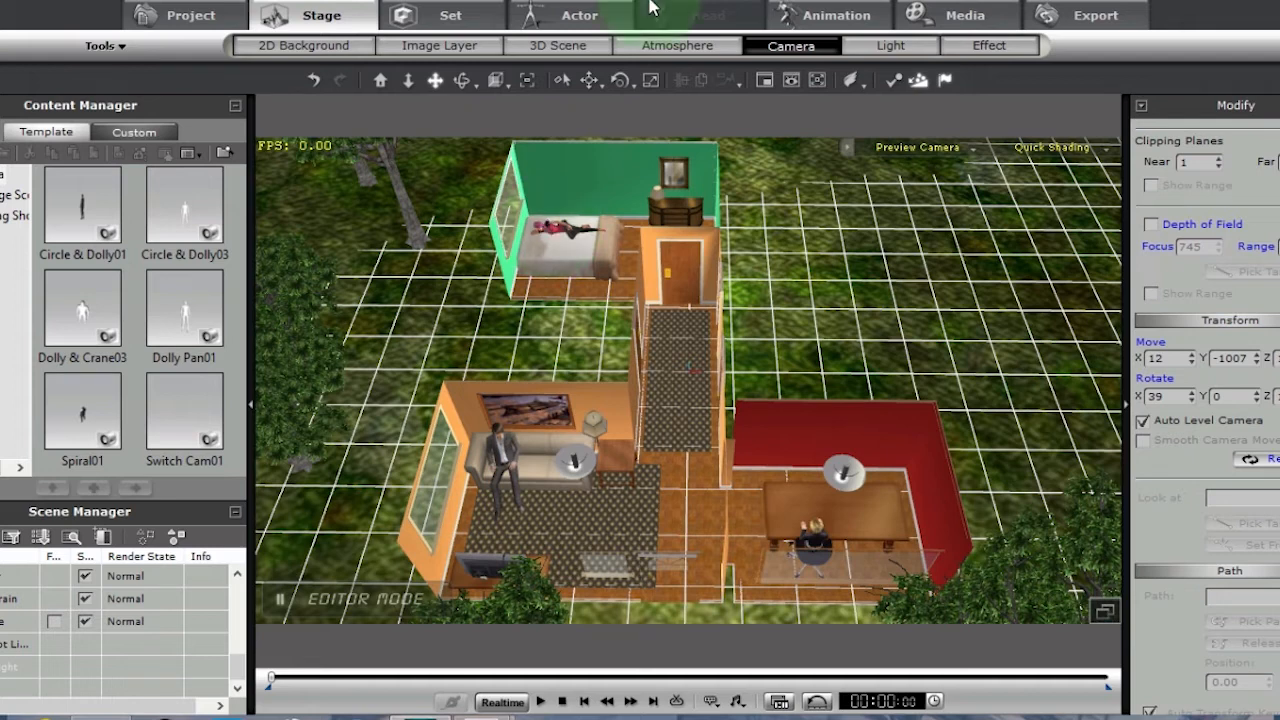
- View the house scene through the Camera and return to the Preview Camera
{"action": "left_click", "coordinate": [970, 149]}
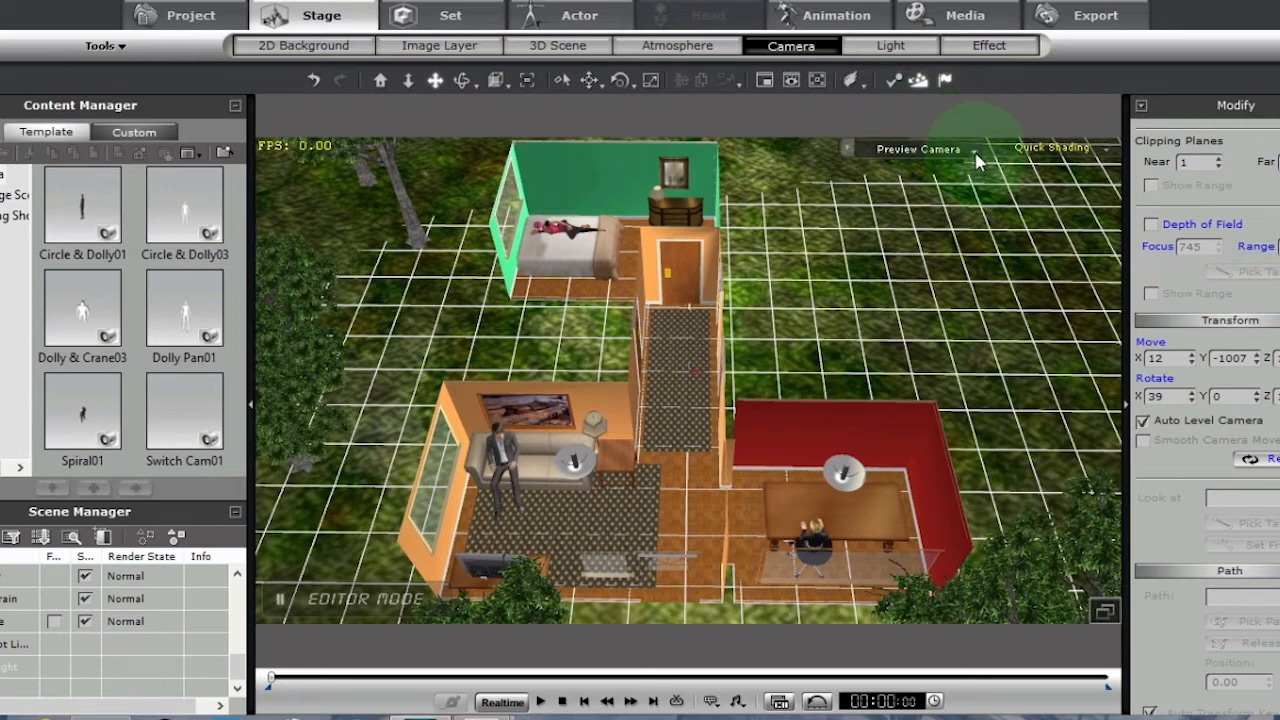
{"action": "left_click", "coordinate": [918, 196]}
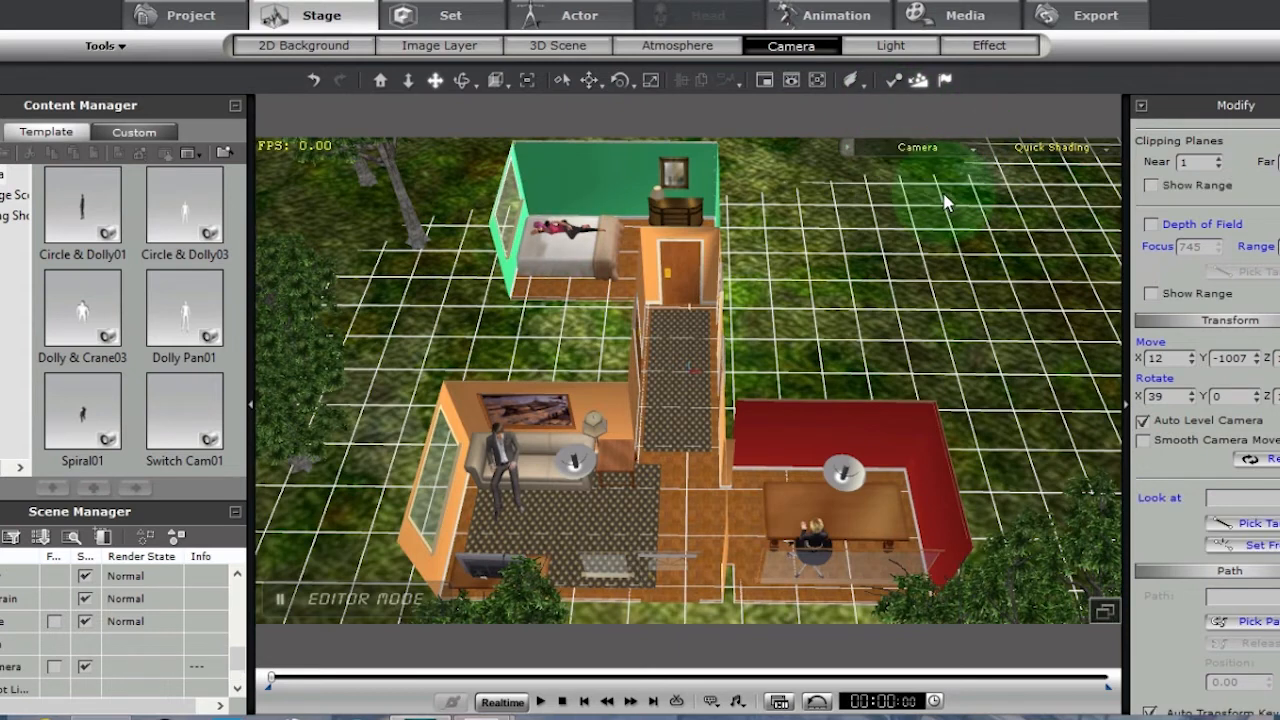
{"action": "left_click", "coordinate": [973, 149]}
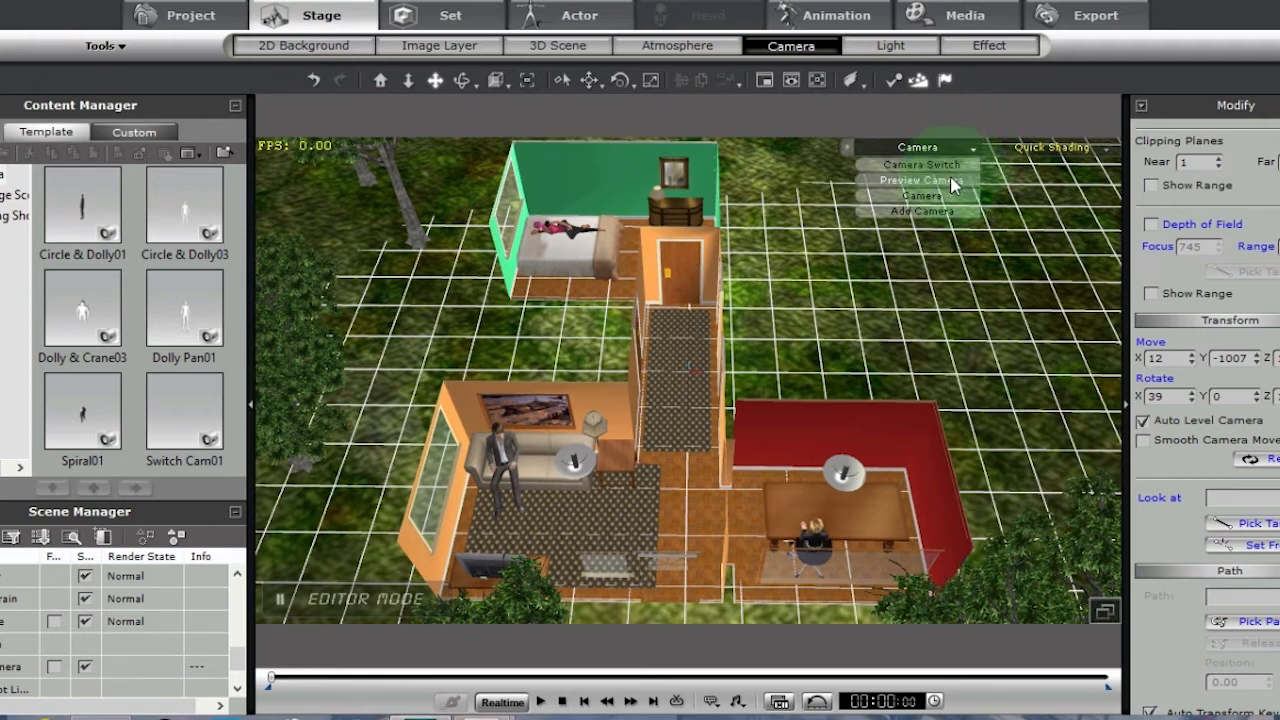
{"action": "left_click", "coordinate": [950, 181]}
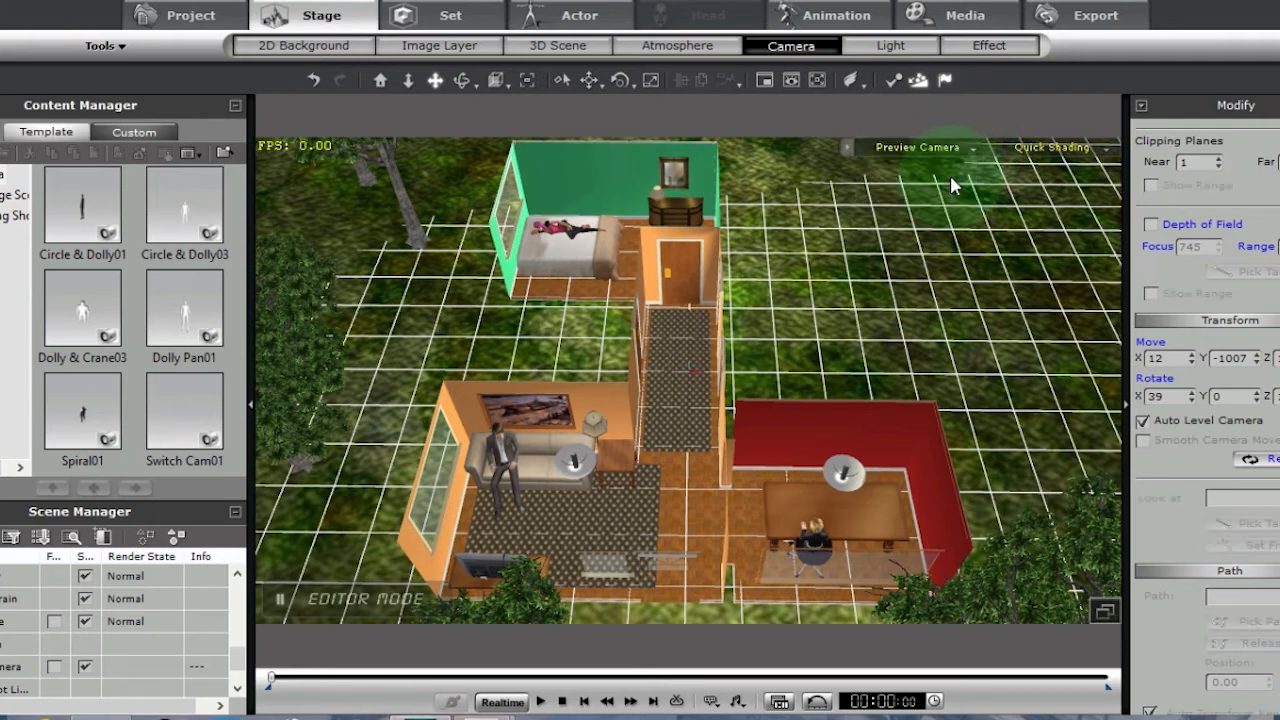
- Set the scene camera's position to X 0 and Y 0 and its X rotation to 90
{"action": "left_click", "coordinate": [3, 667]}
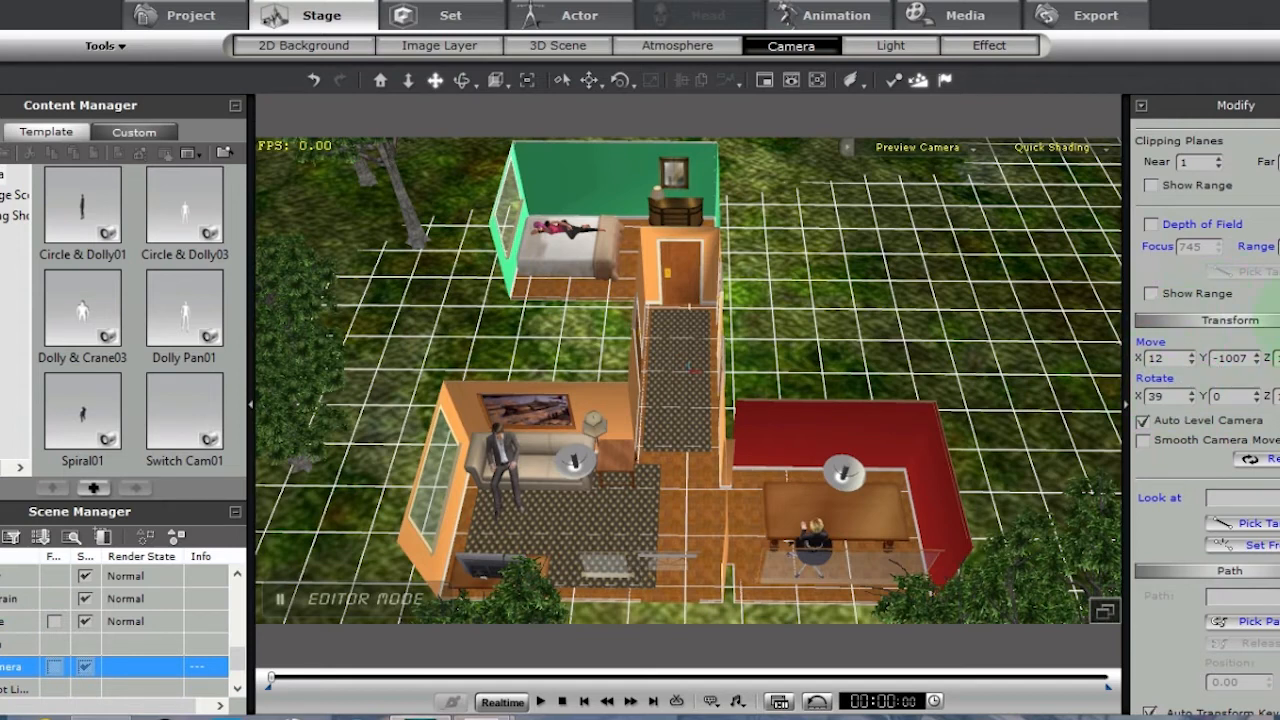
{"action": "double_click", "coordinate": [1170, 358]}
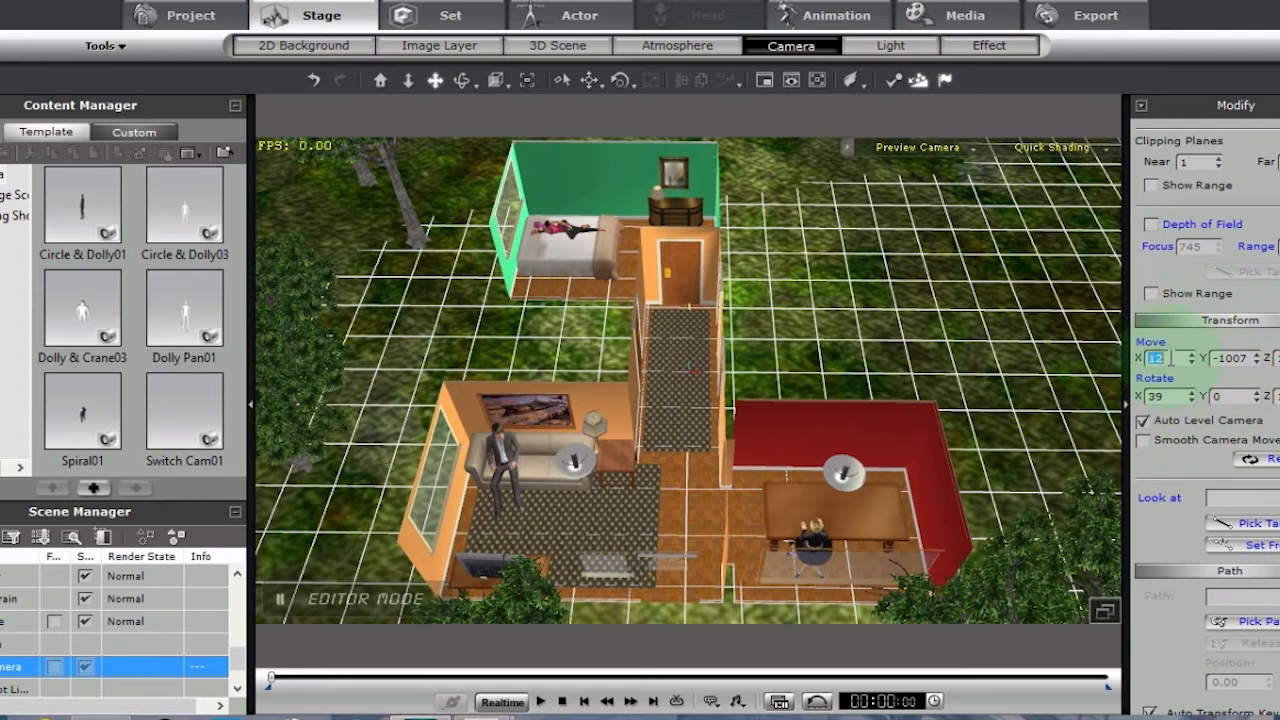
{"action": "type", "text": "0"}
{"action": "double_click", "coordinate": [1225, 360]}
{"action": "type", "text": "0"}
{"action": "key", "text": "Return"}
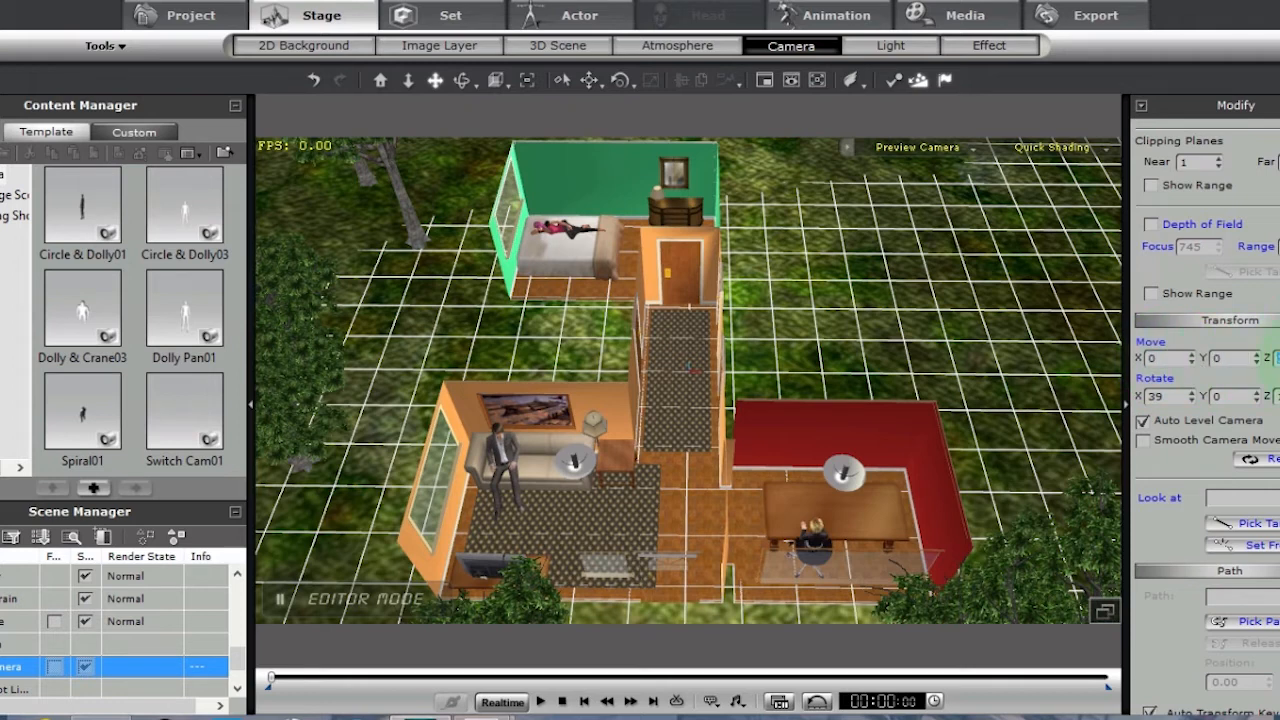
{"action": "type", "text": "0"}
{"action": "double_click", "coordinate": [1173, 396]}
{"action": "type", "text": "90"}
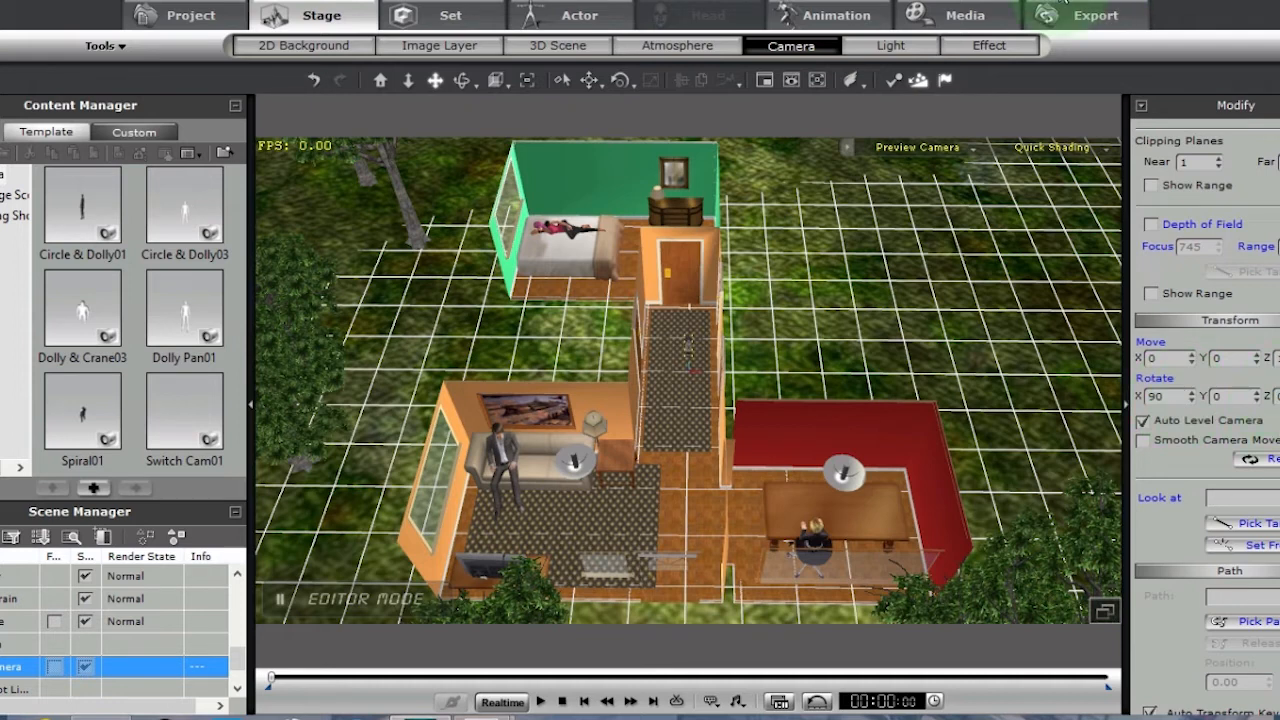
- Add a Ball_001 prop near the camera in the hallway and set its pivot to the centre
{"action": "left_click", "coordinate": [380, 86]}
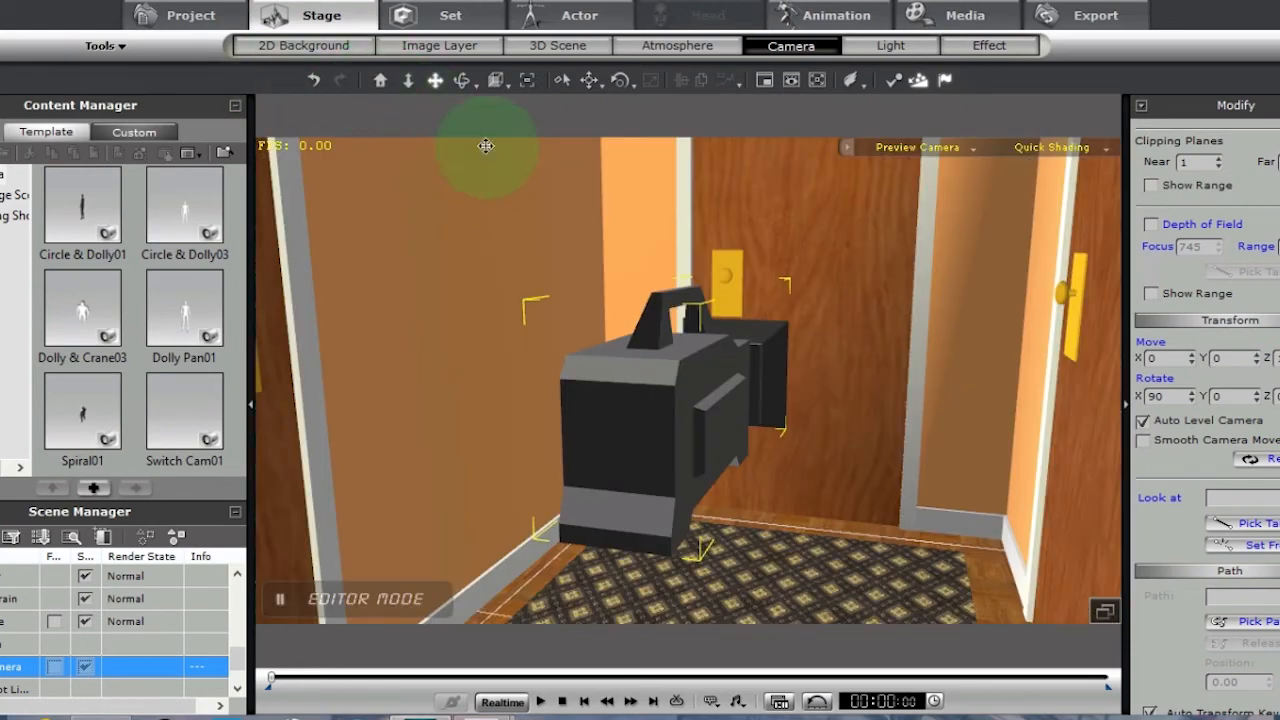
{"action": "left_click", "coordinate": [462, 80]}
{"action": "left_click_drag", "start_coordinate": [814, 380], "coordinate": [783, 358]}
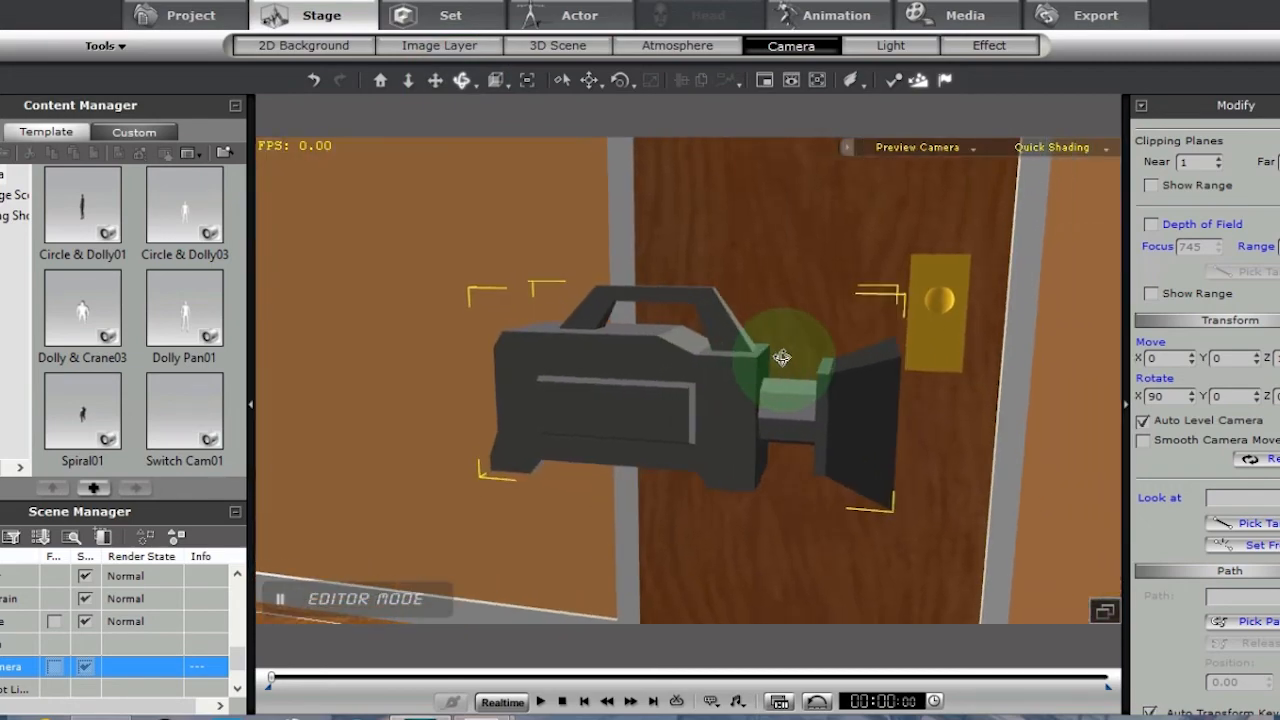
{"action": "scroll", "coordinate": [780, 364], "scroll_direction": "down", "scroll_amount": 5}
{"action": "scroll", "coordinate": [779, 360], "scroll_direction": "down", "scroll_amount": 8}
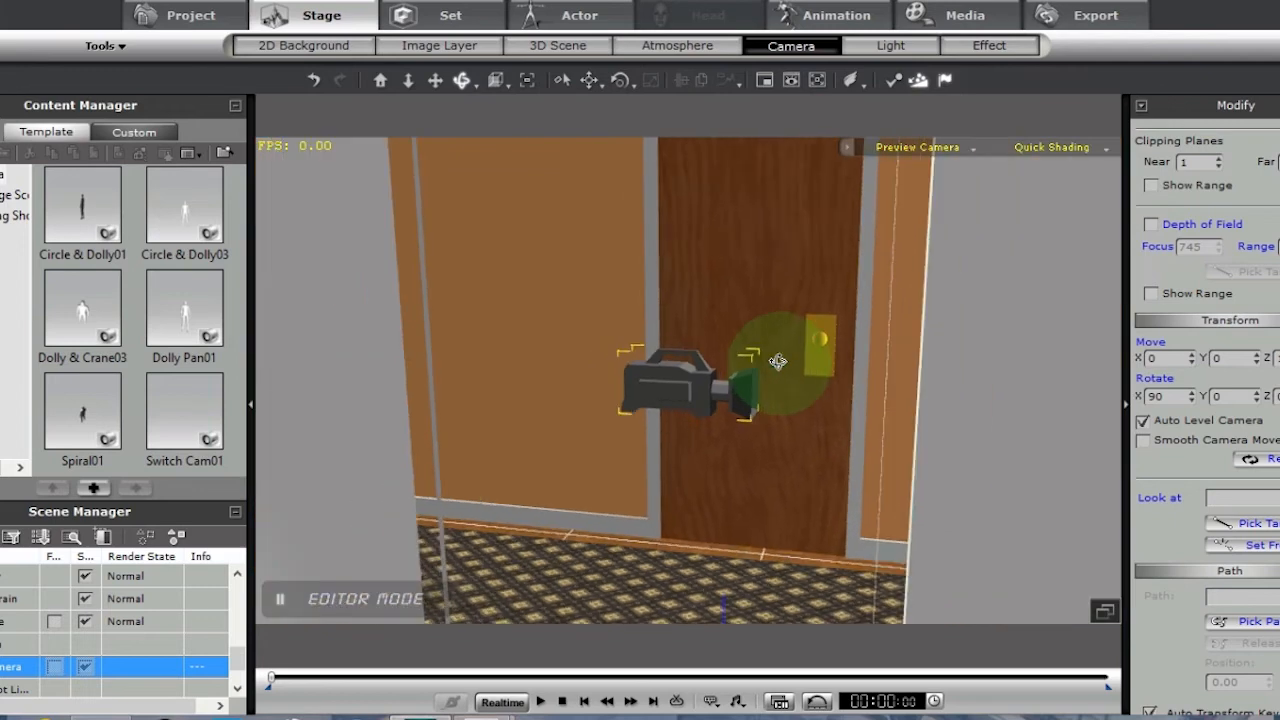
{"action": "left_click_drag", "start_coordinate": [757, 422], "coordinate": [651, 186]}
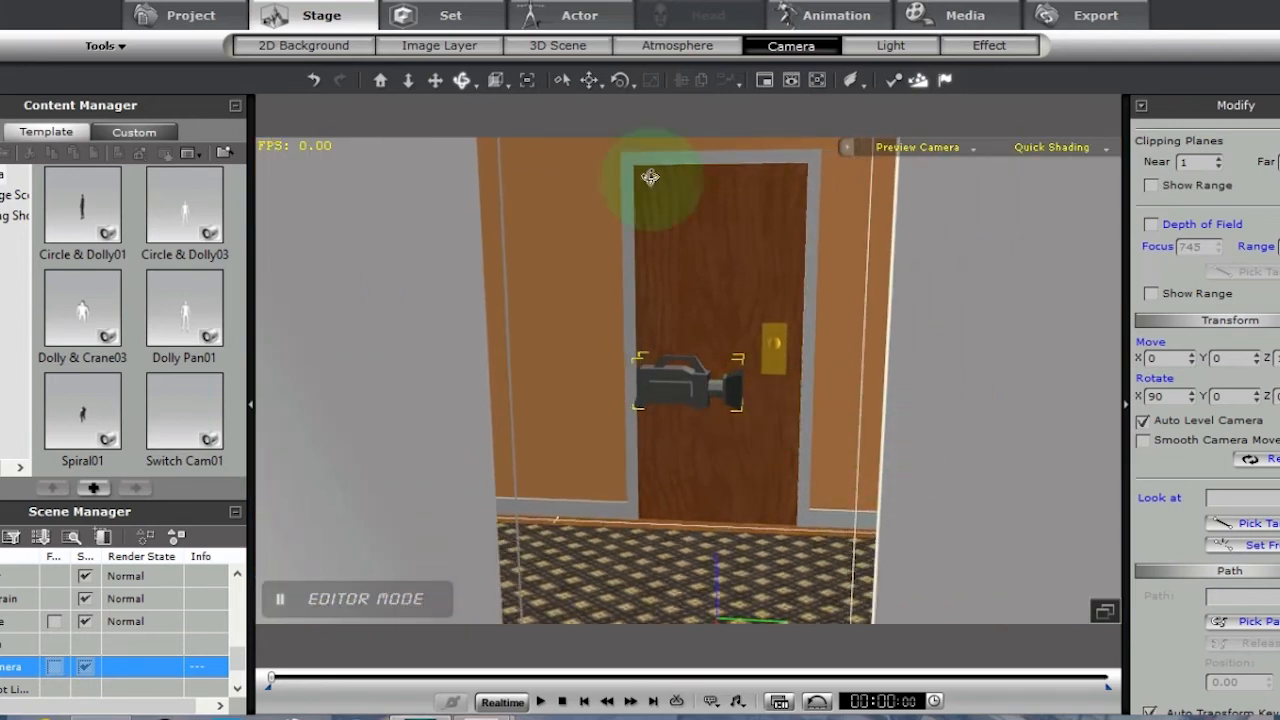
{"action": "left_click", "coordinate": [452, 18]}
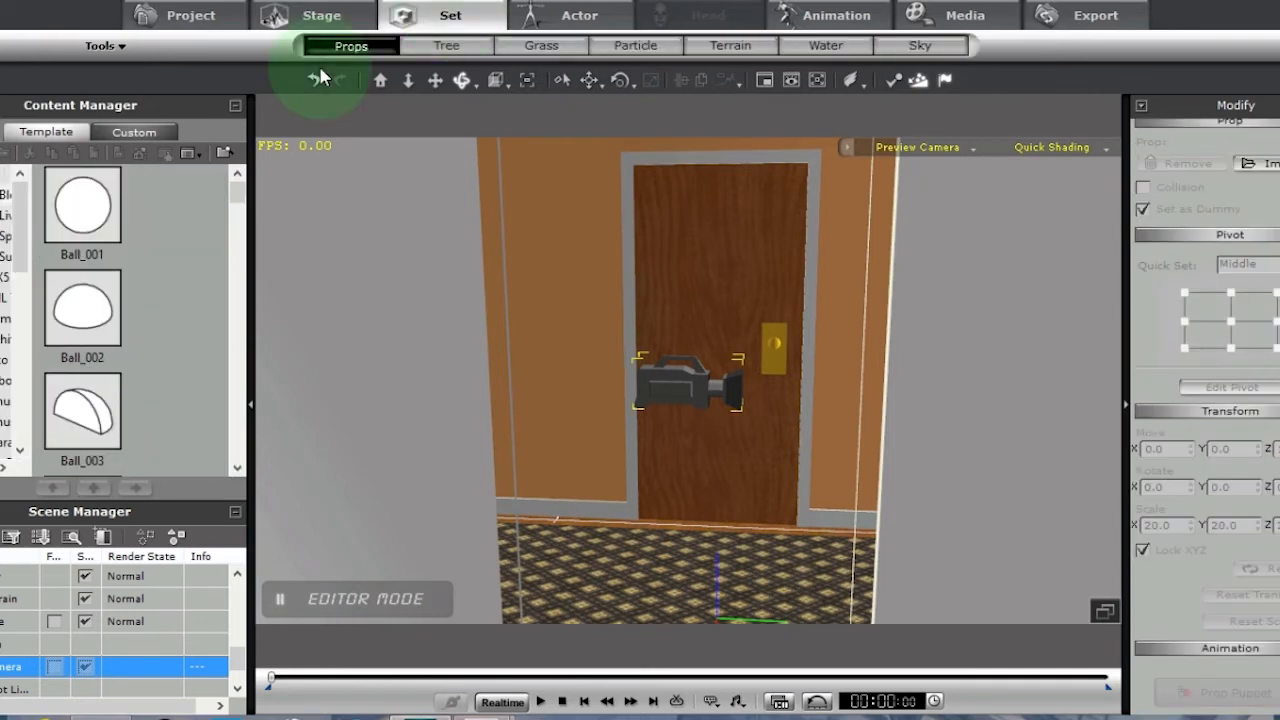
{"action": "left_click", "coordinate": [80, 210]}
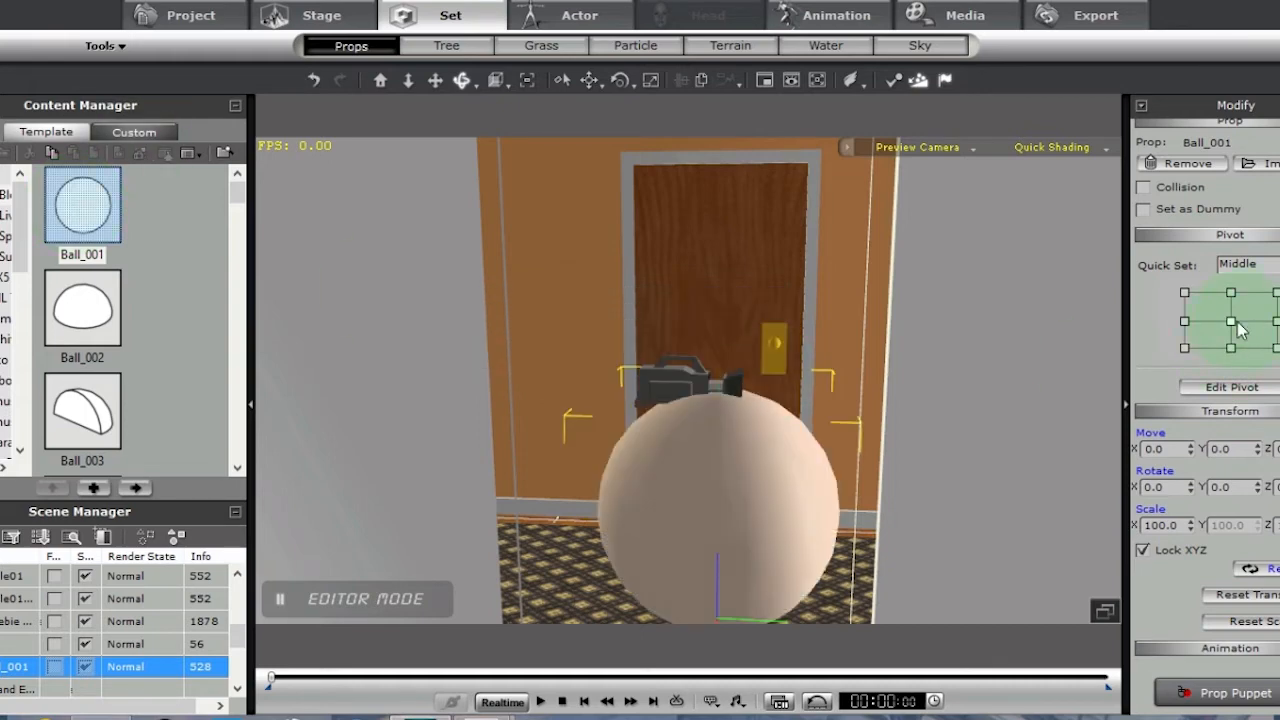
{"action": "left_click", "coordinate": [1231, 321]}
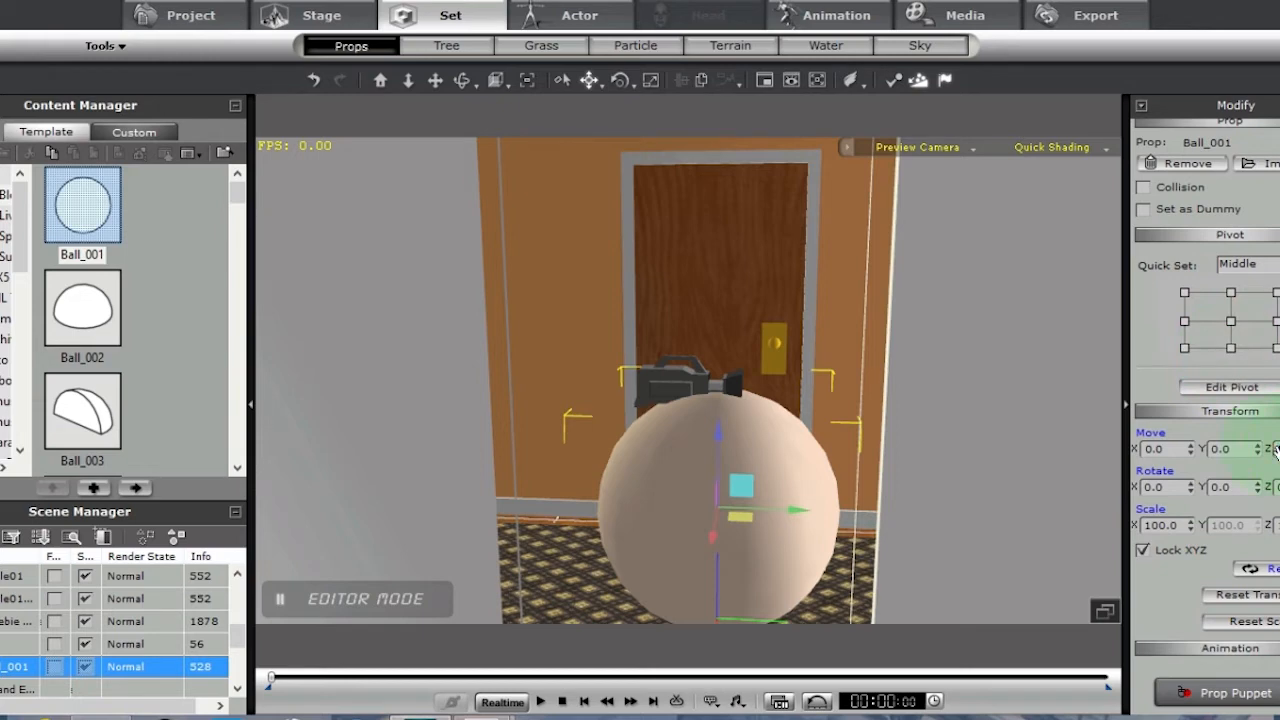
- Raise the ball to the camera's height and scale it uniformly to 20
{"action": "key", "text": "Return"}
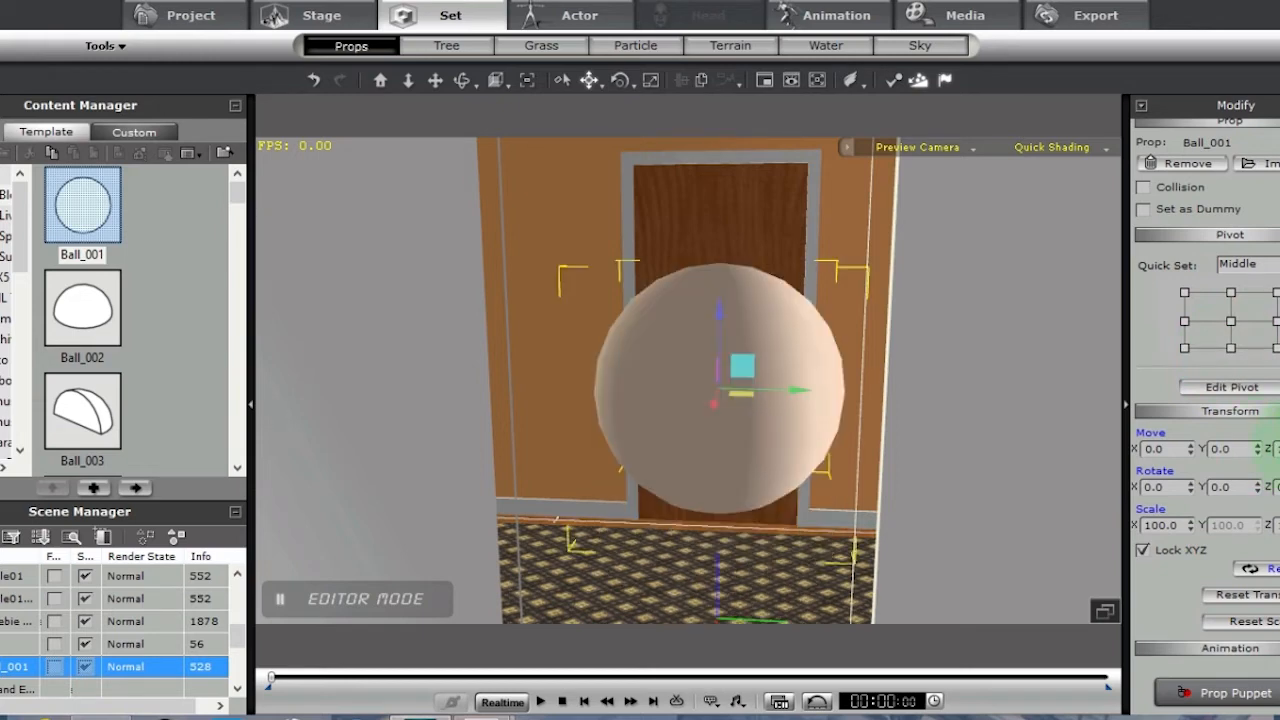
{"action": "double_click", "coordinate": [1163, 526]}
{"action": "type", "text": "20"}
{"action": "key", "text": "Return"}
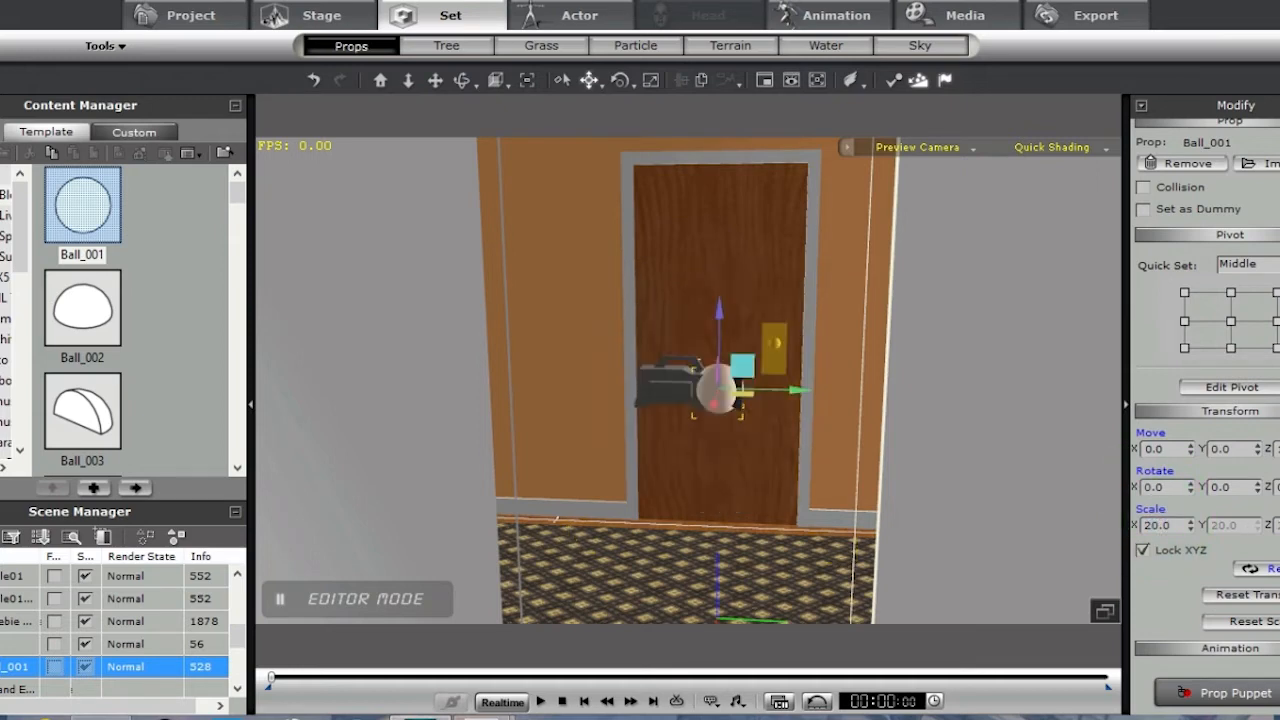
- Duplicate the ball above the original and move the copy along Y to about 62.8, in front of the camera
{"action": "left_click", "coordinate": [592, 86]}
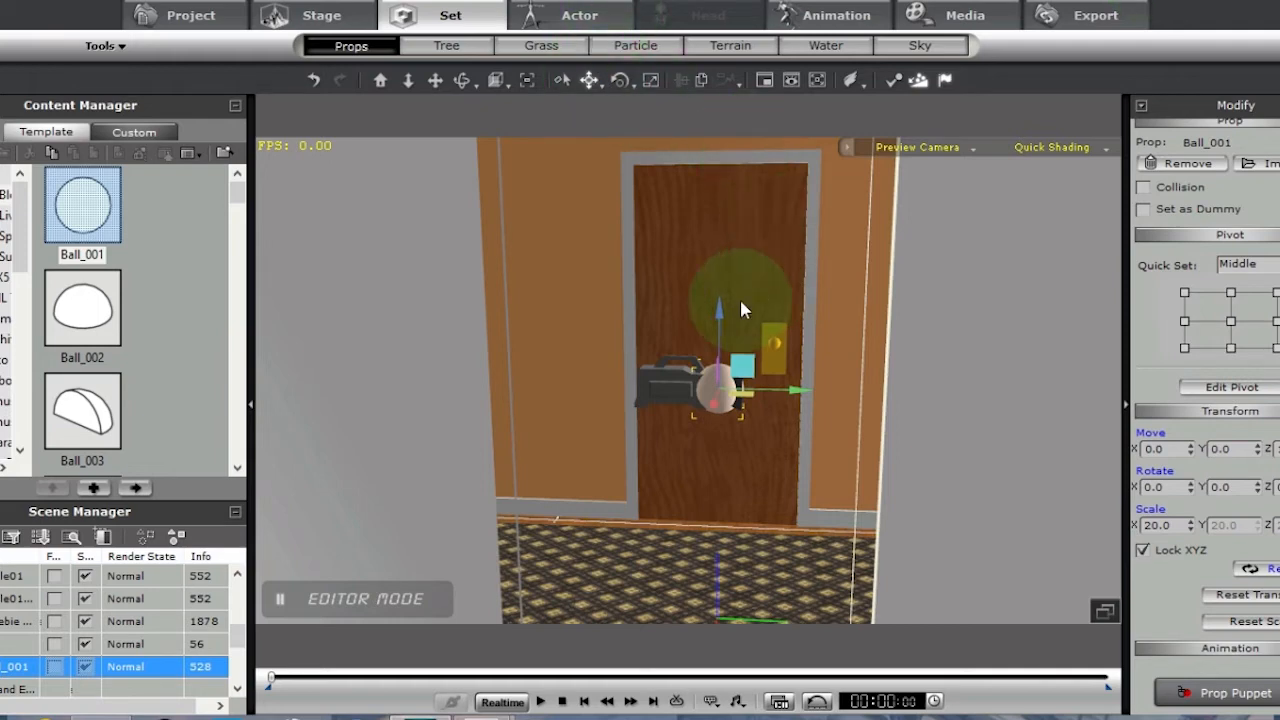
{"action": "mouse_move", "coordinate": [718, 313]}
{"action": "left_mouse_down", "text": "ctrl"}
{"action": "mouse_move", "coordinate": [716, 112]}
{"action": "mouse_move", "coordinate": [724, 128]}
{"action": "left_mouse_up", "text": "ctrl"}
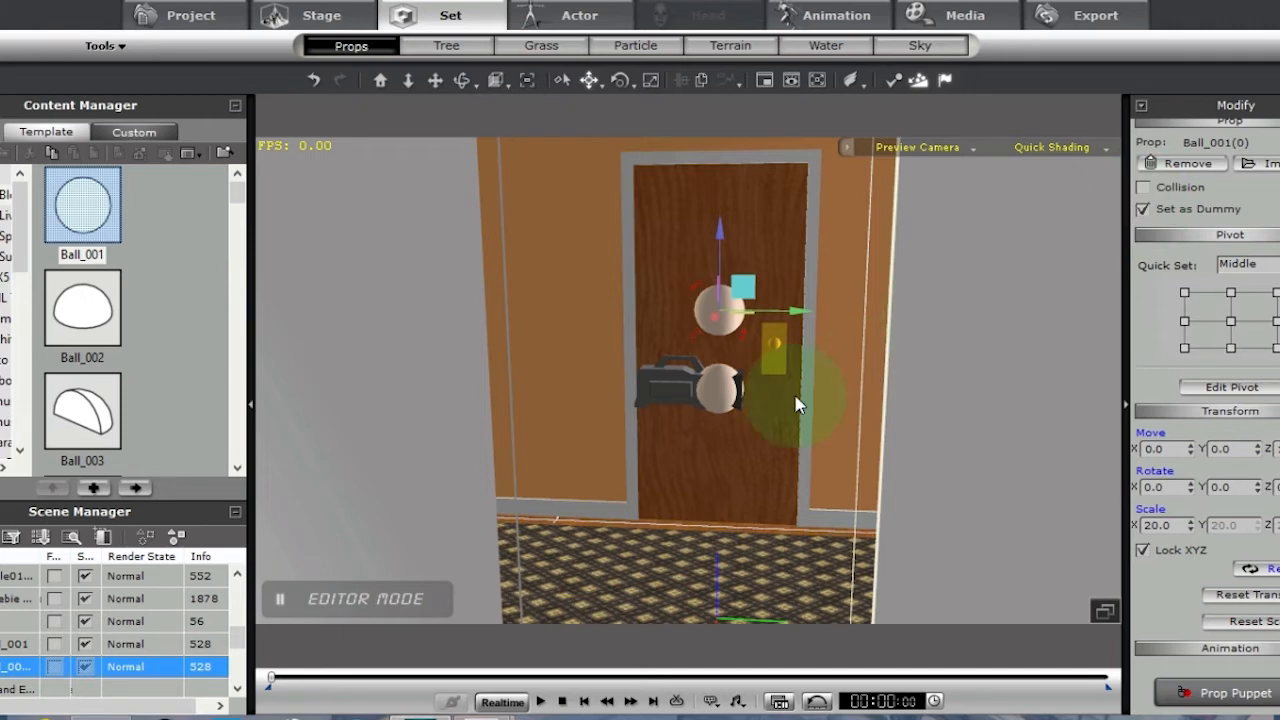
{"action": "left_click", "coordinate": [716, 388]}
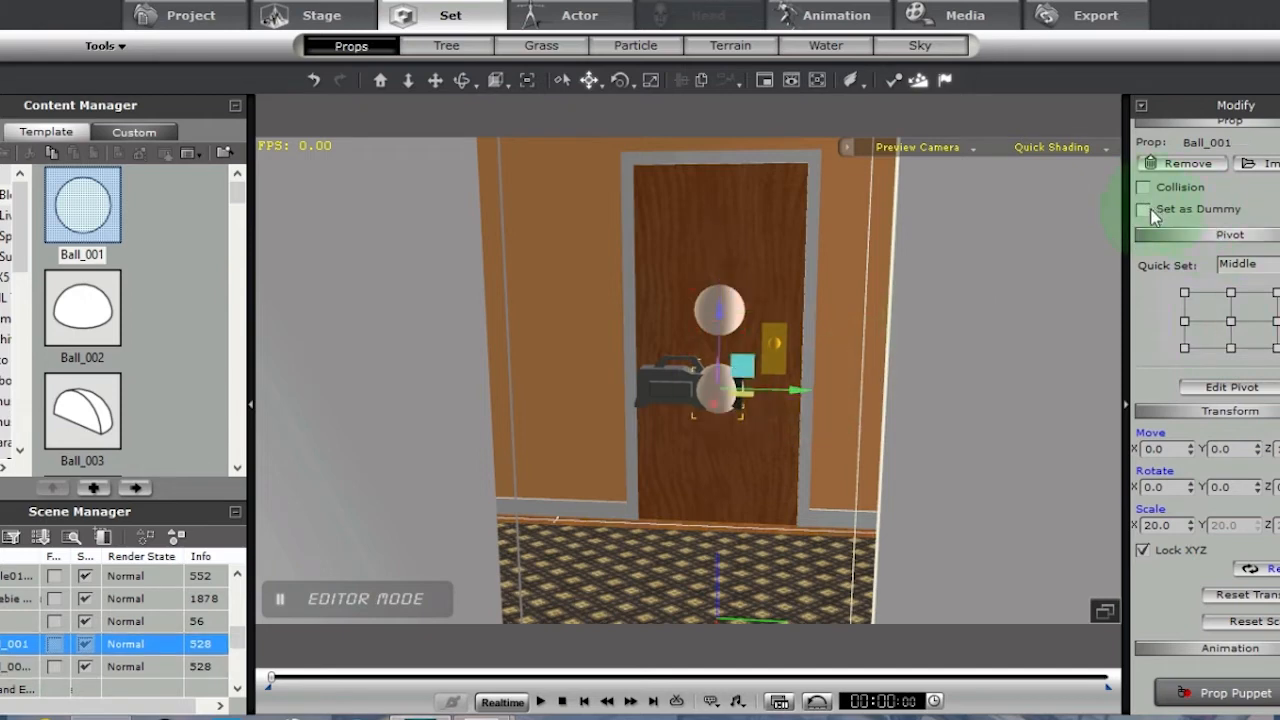
{"action": "left_click", "coordinate": [733, 308]}
{"action": "left_click_drag", "start_coordinate": [733, 308], "coordinate": [908, 307]}
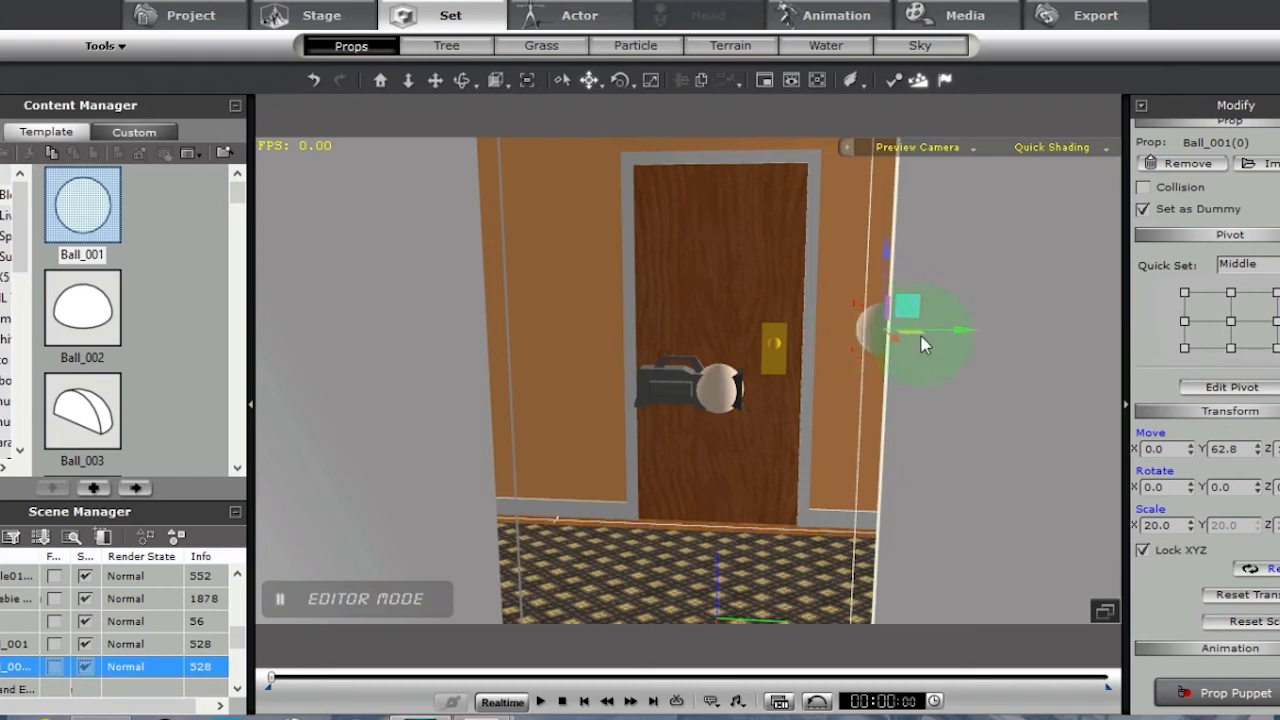
- Rename the duplicated ball as "Camera Look Dummy"
{"action": "double_click", "coordinate": [10, 667]}
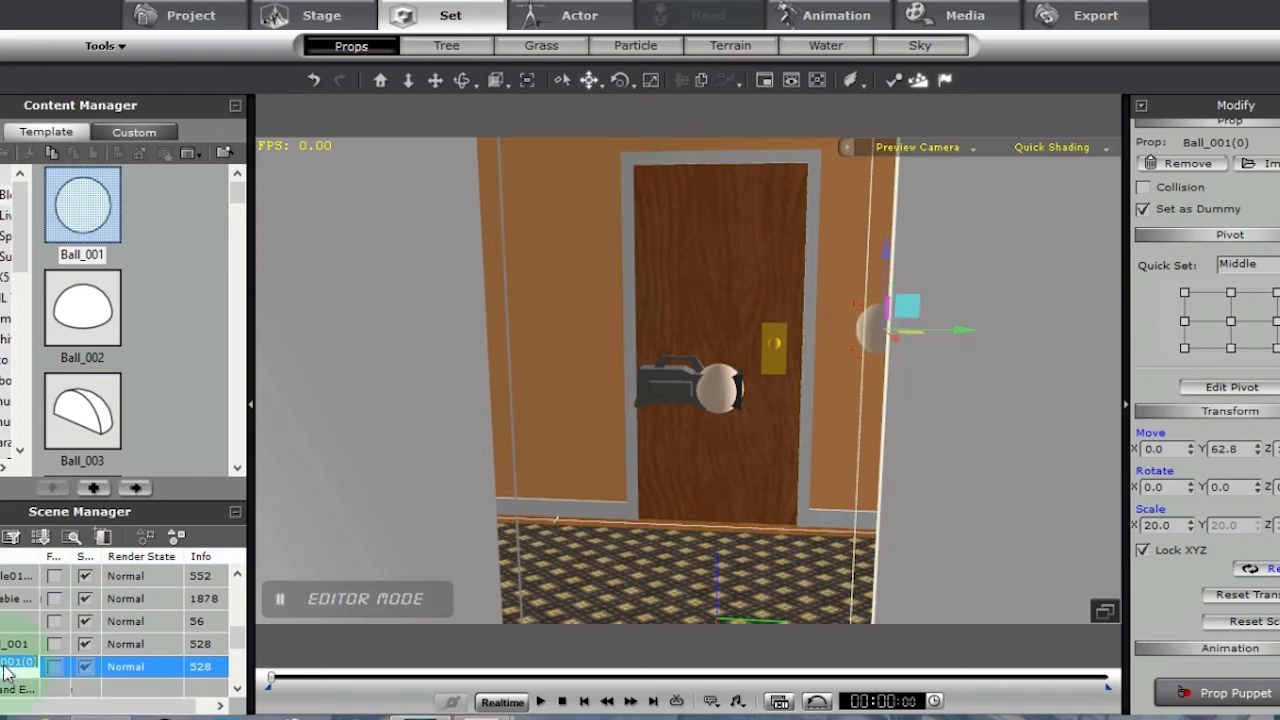
{"action": "key", "text": "BackSpace"}
{"action": "type", "text": "Camera Look Du"}
{"action": "type", "text": "mmy"}
{"action": "key", "text": "Return"}
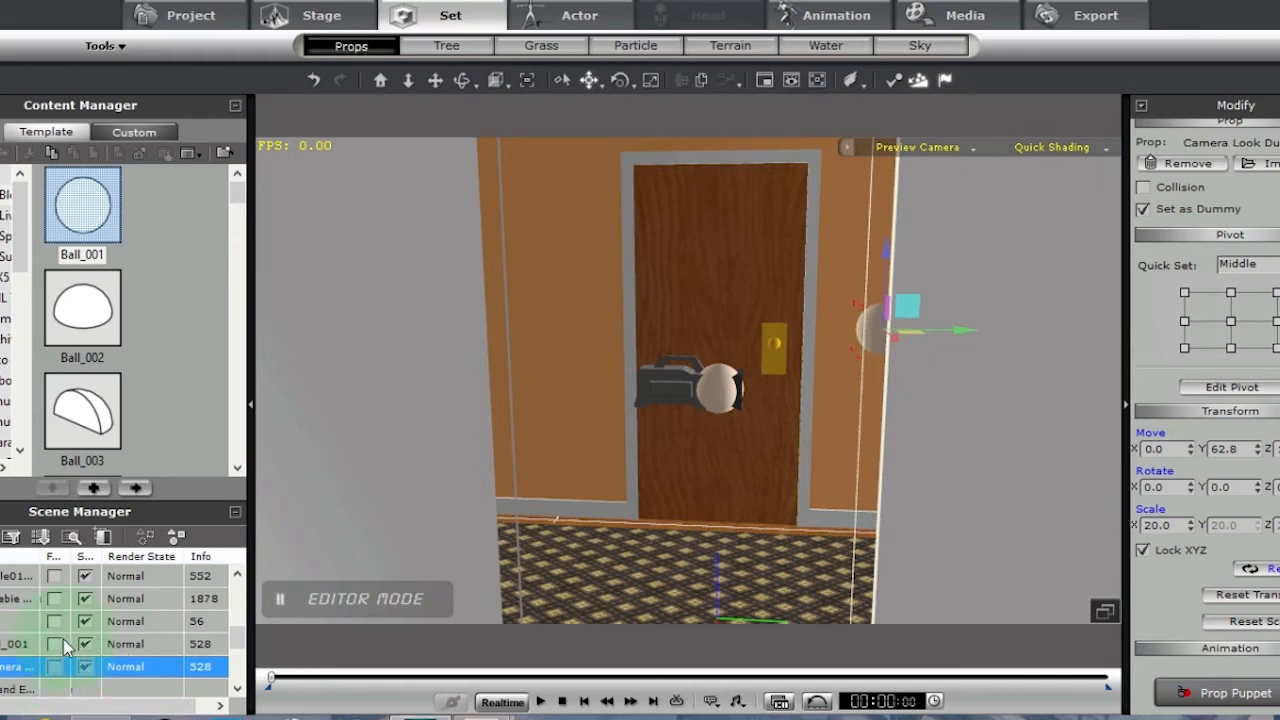
- Rename the ball at the camera as "Path Dummy"
{"action": "left_click", "coordinate": [8, 646]}
{"action": "left_click", "coordinate": [8, 646]}
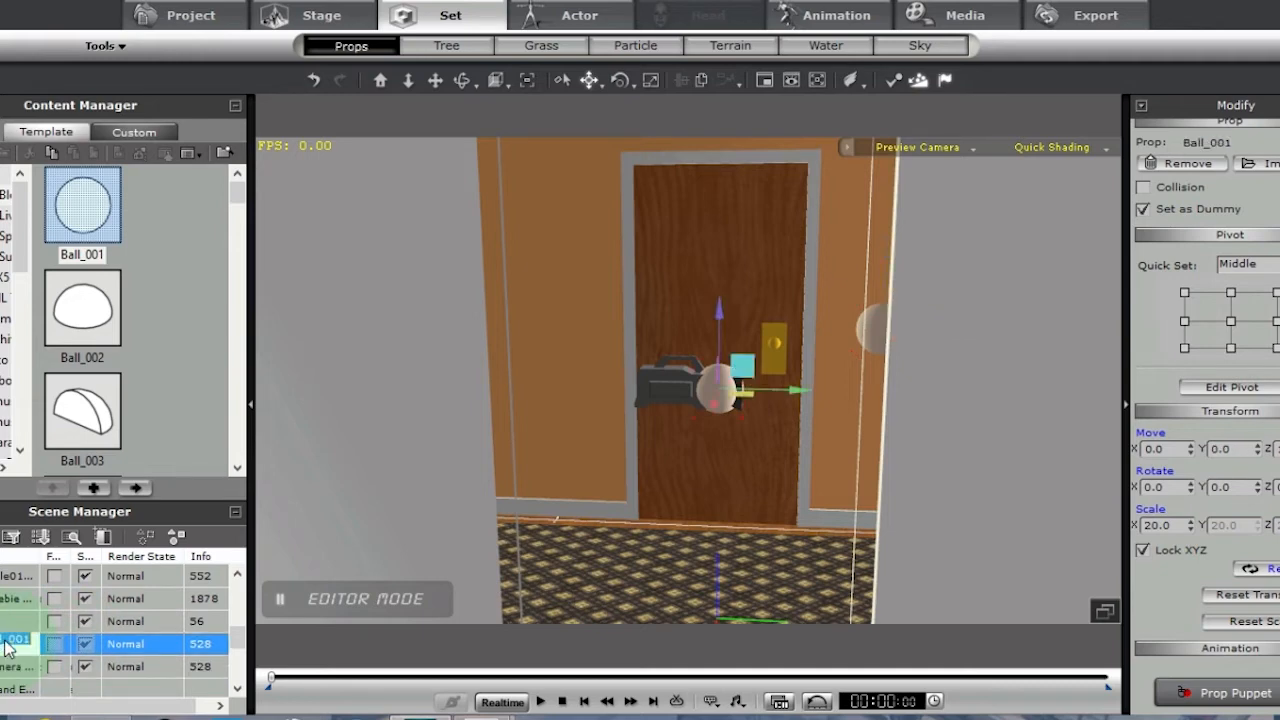
{"action": "key", "text": "BackSpace"}
{"action": "type", "text": "h Dummy"}
{"action": "key", "text": "Return"}
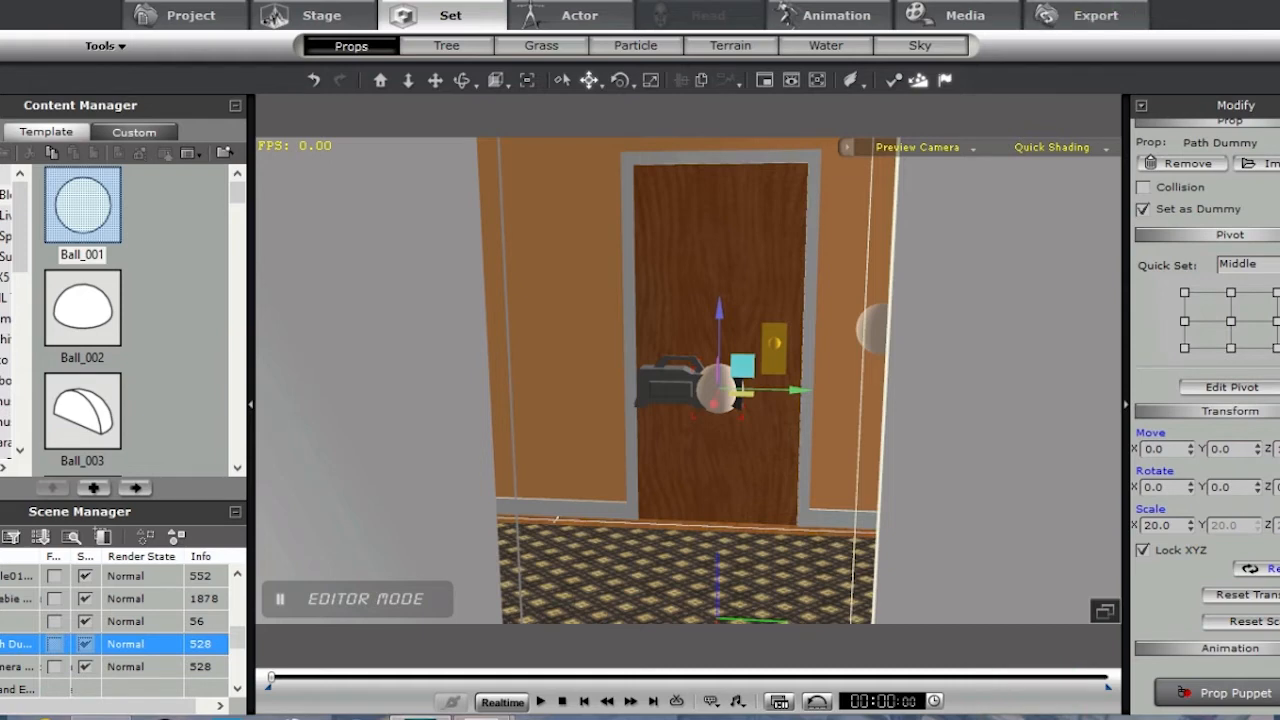
- Link the Path Dummy to the camera as its parent
{"action": "scroll", "coordinate": [1205, 418], "scroll_direction": "down", "scroll_amount": 10}
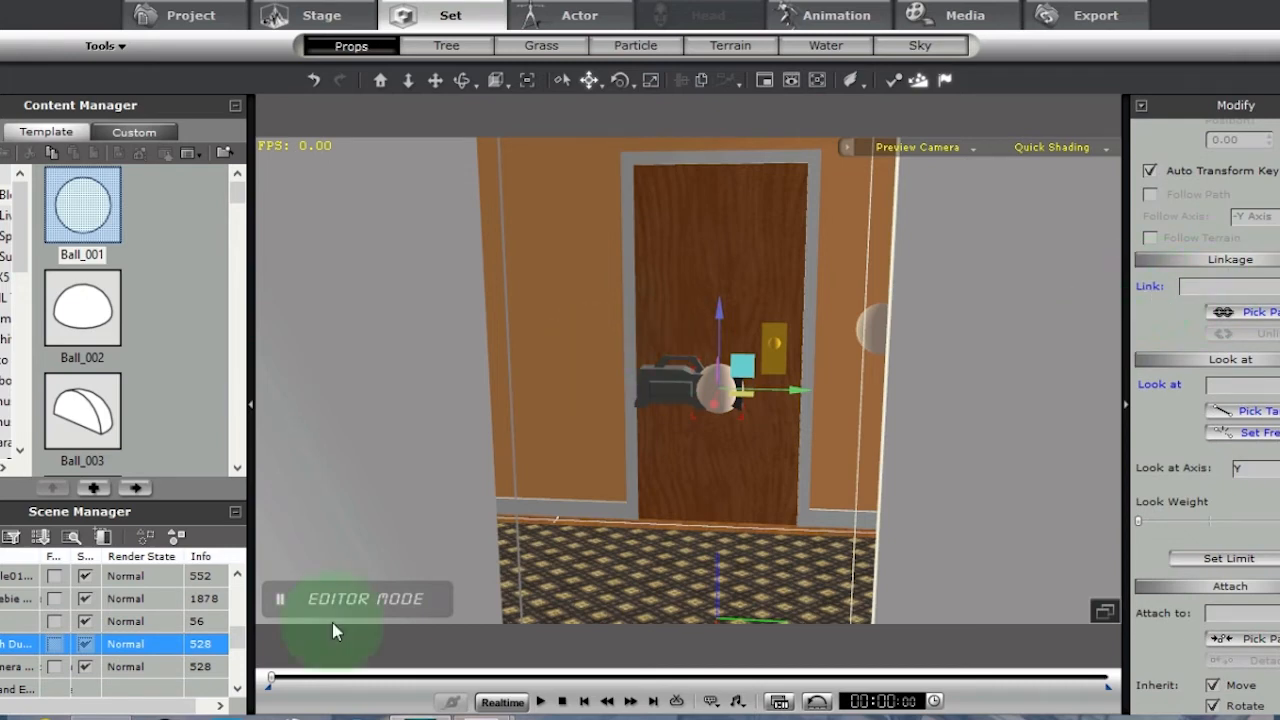
{"action": "left_click_drag", "start_coordinate": [240, 637], "coordinate": [240, 674]}
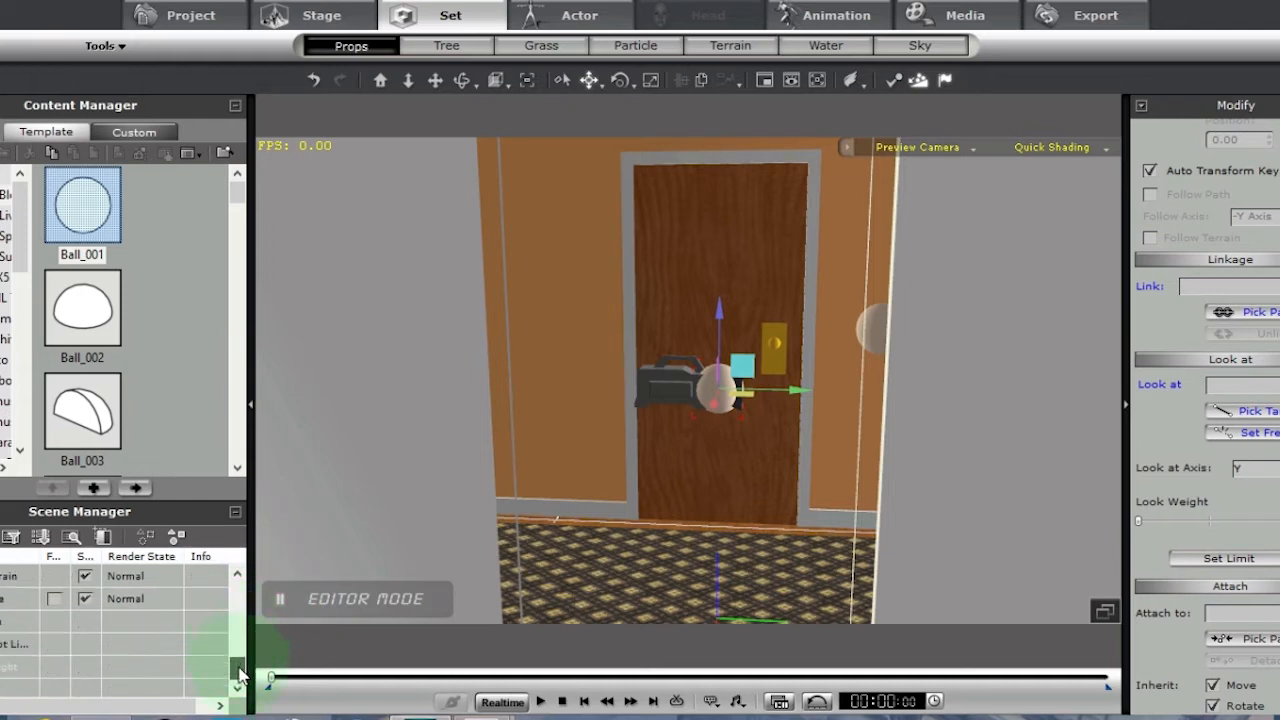
{"action": "left_click", "coordinate": [0, 621]}
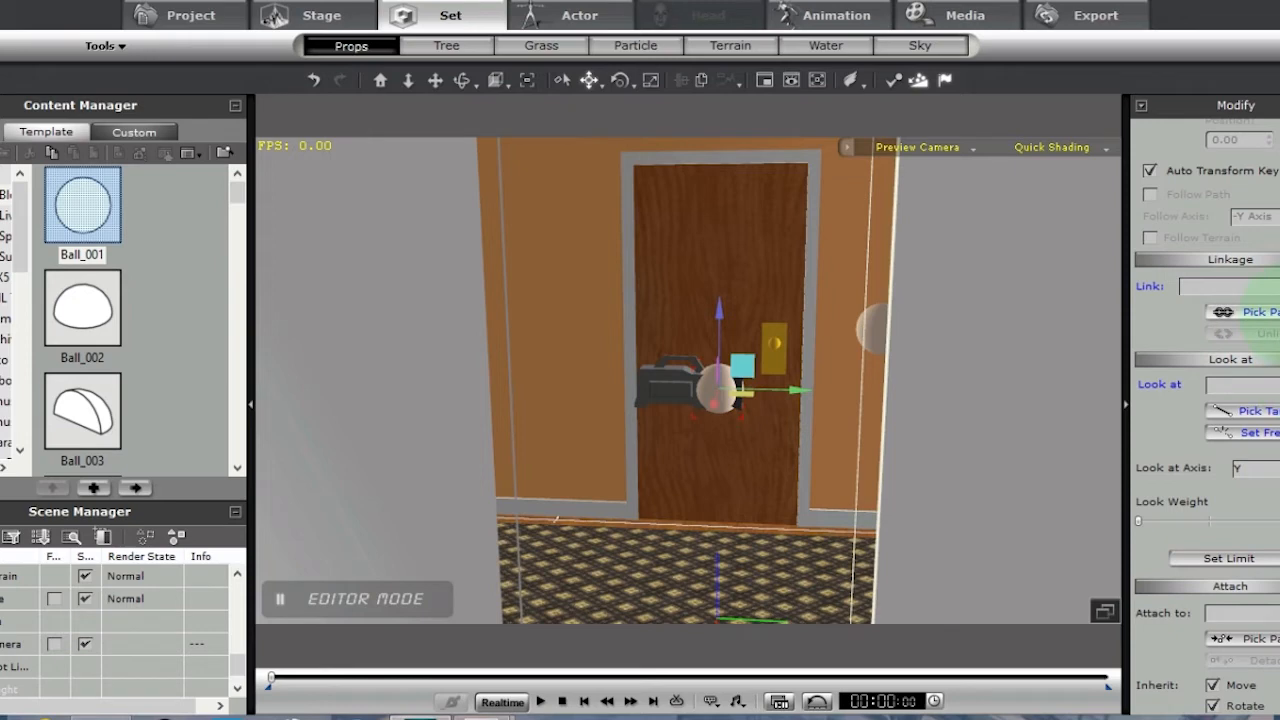
{"action": "left_click", "coordinate": [5, 643]}
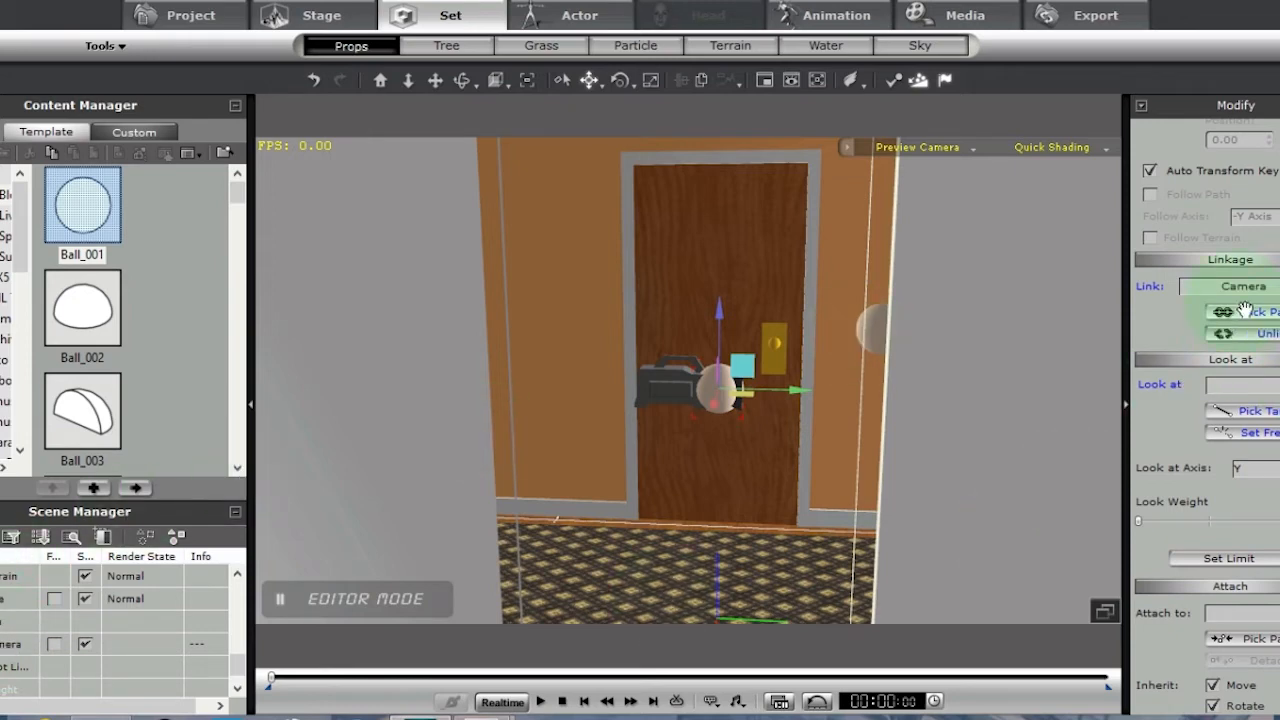
- Raise the camera with its linked ball and move it back along Y to about -69
{"action": "left_click", "coordinate": [5, 645]}
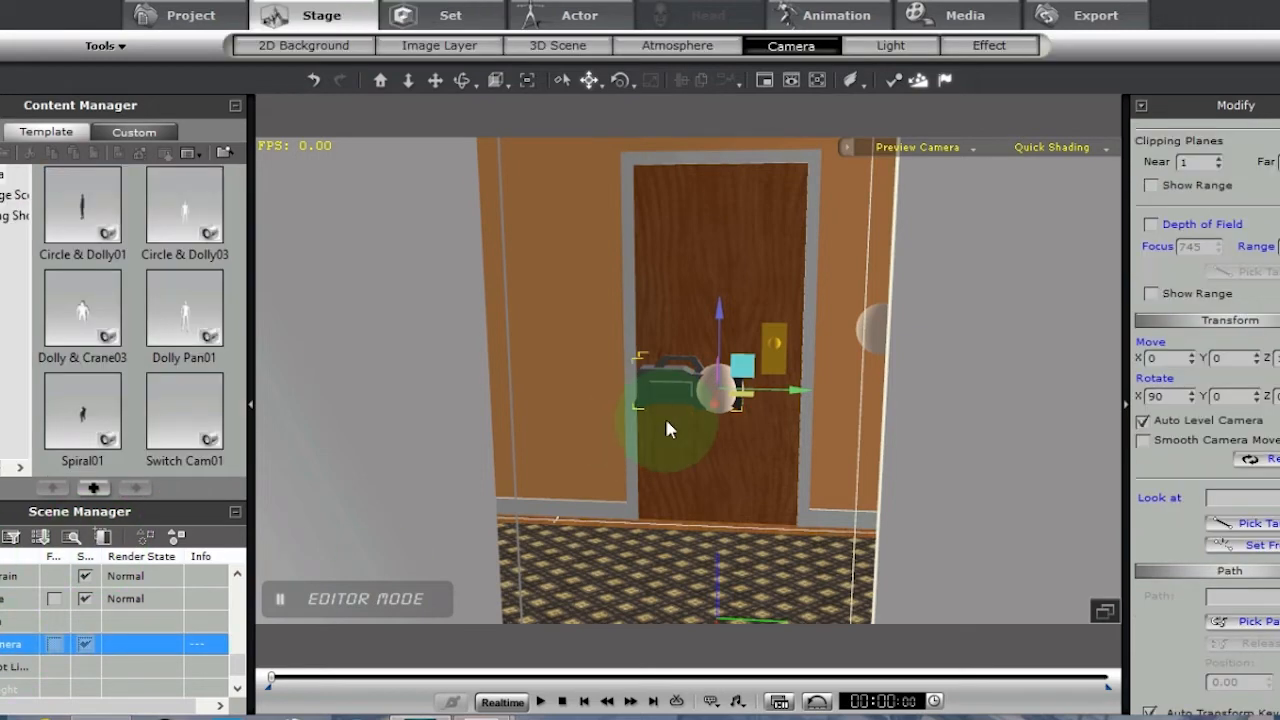
{"action": "left_click_drag", "start_coordinate": [746, 368], "coordinate": [557, 277]}
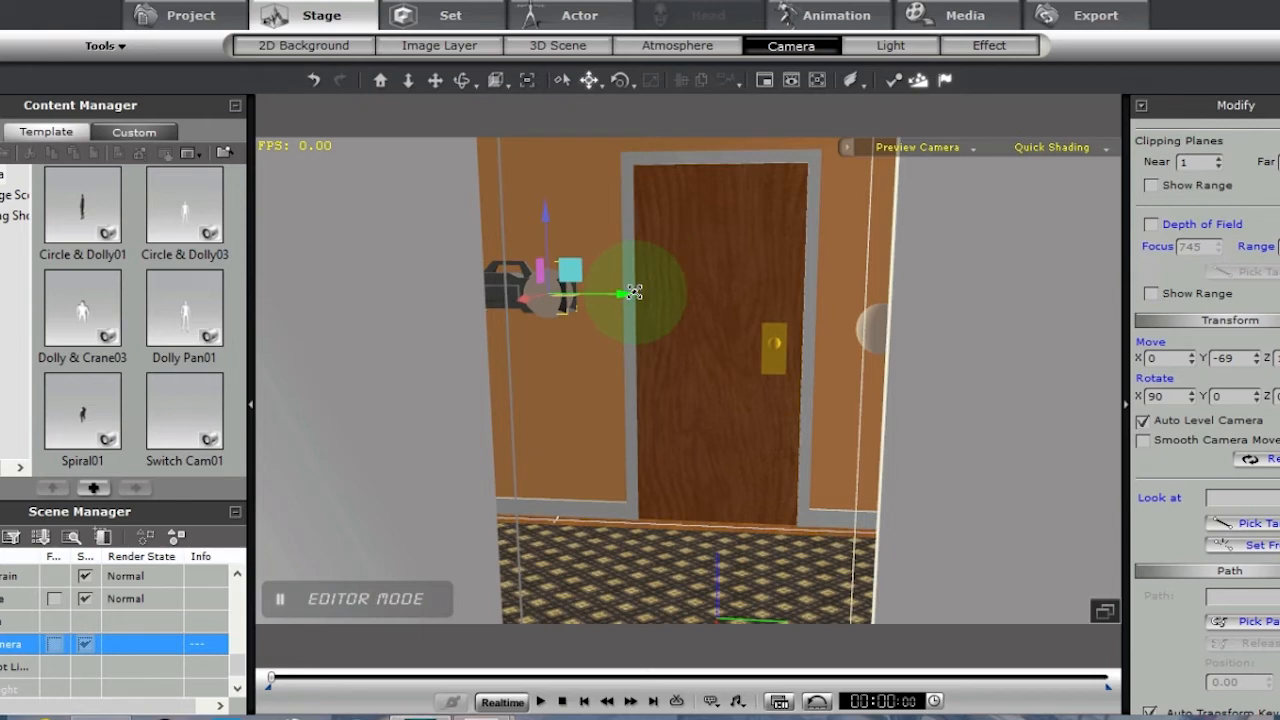
{"action": "left_click", "coordinate": [564, 82]}
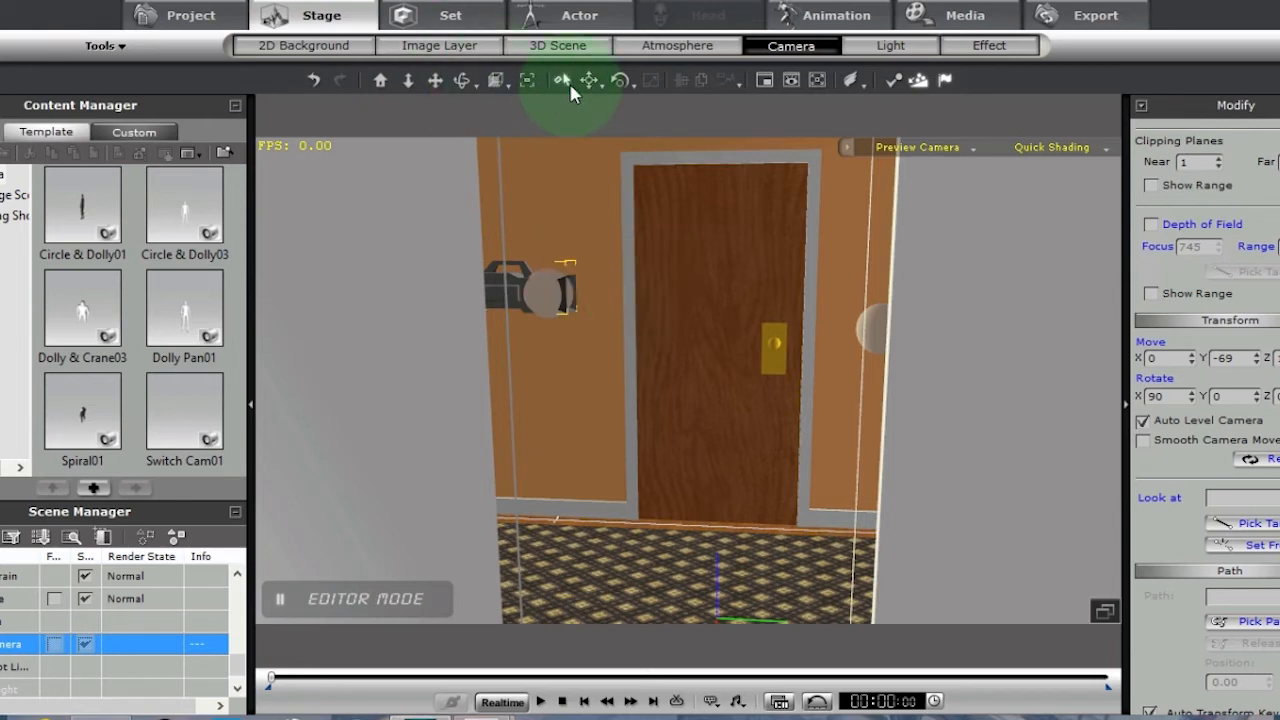
- Set the Camera Look Dummy ball ahead of the camera as the camera's Look At target
{"action": "left_click", "coordinate": [880, 342]}
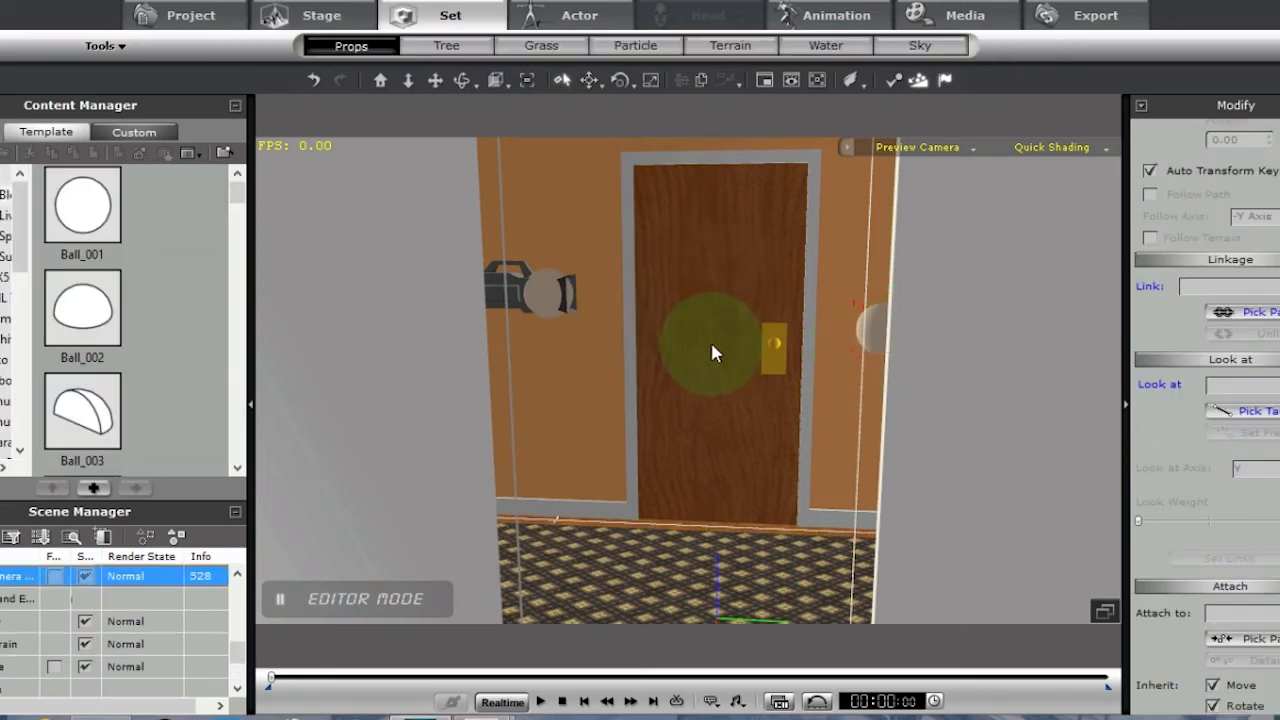
{"action": "left_click", "coordinate": [494, 280]}
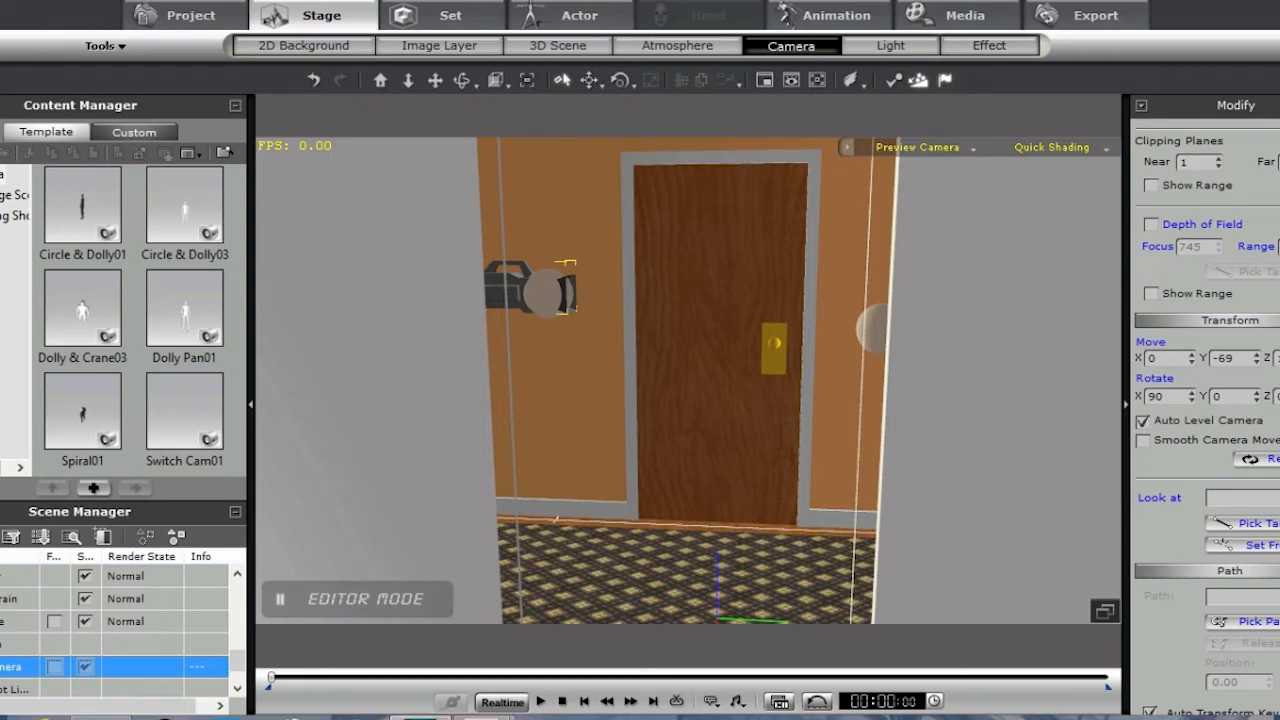
{"action": "scroll", "coordinate": [1176, 332], "scroll_direction": "down", "scroll_amount": 4}
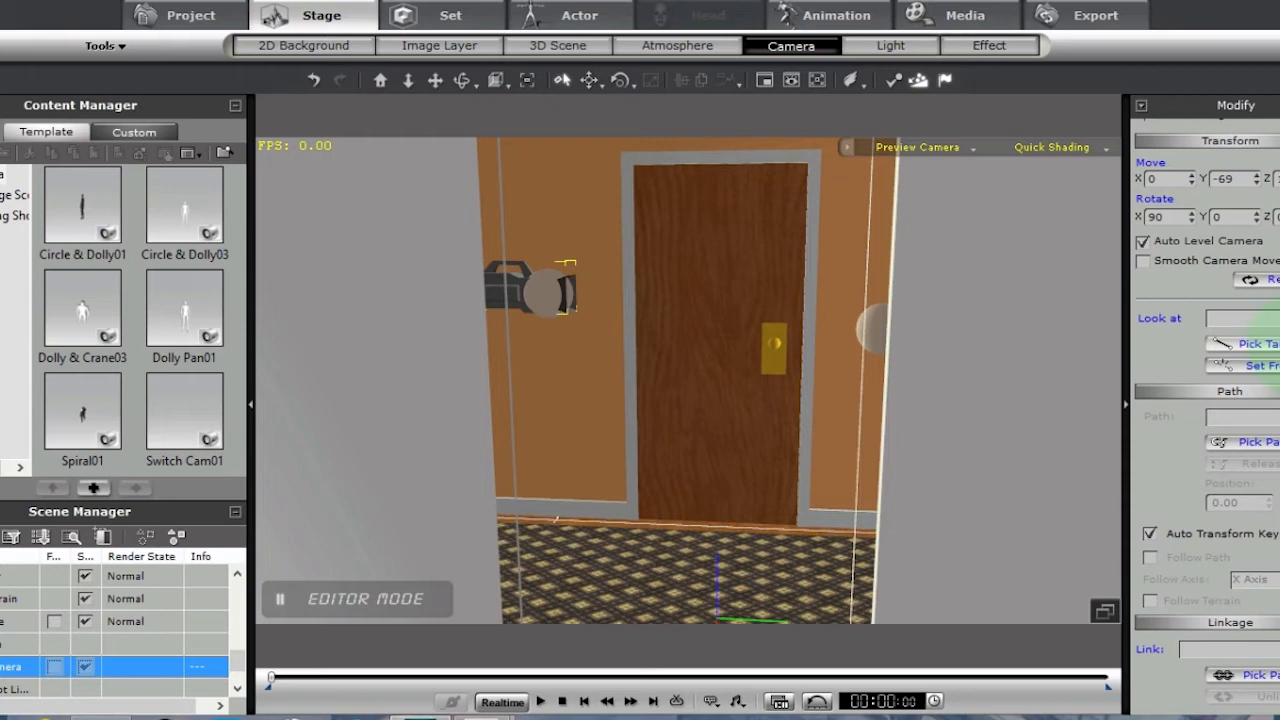
{"action": "left_click", "coordinate": [873, 324]}
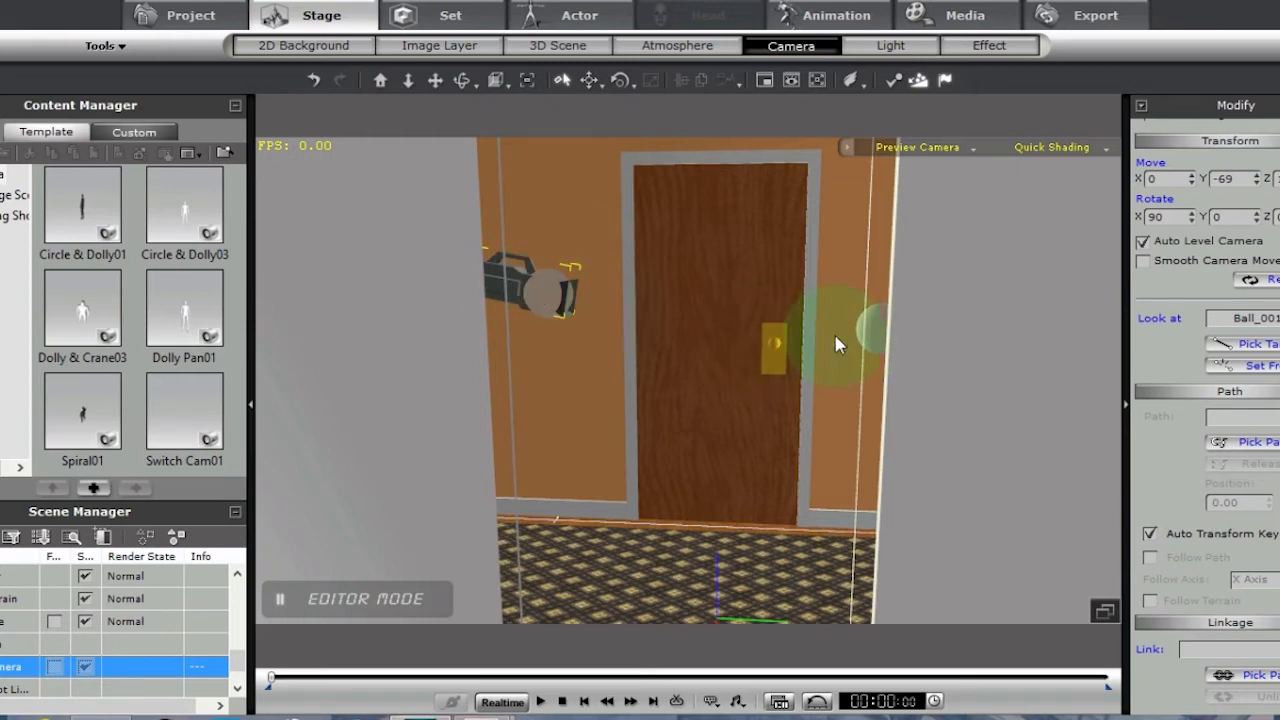
- Check the look-at ball through the Camera view and return to the Preview Camera
{"action": "left_click", "coordinate": [972, 148]}
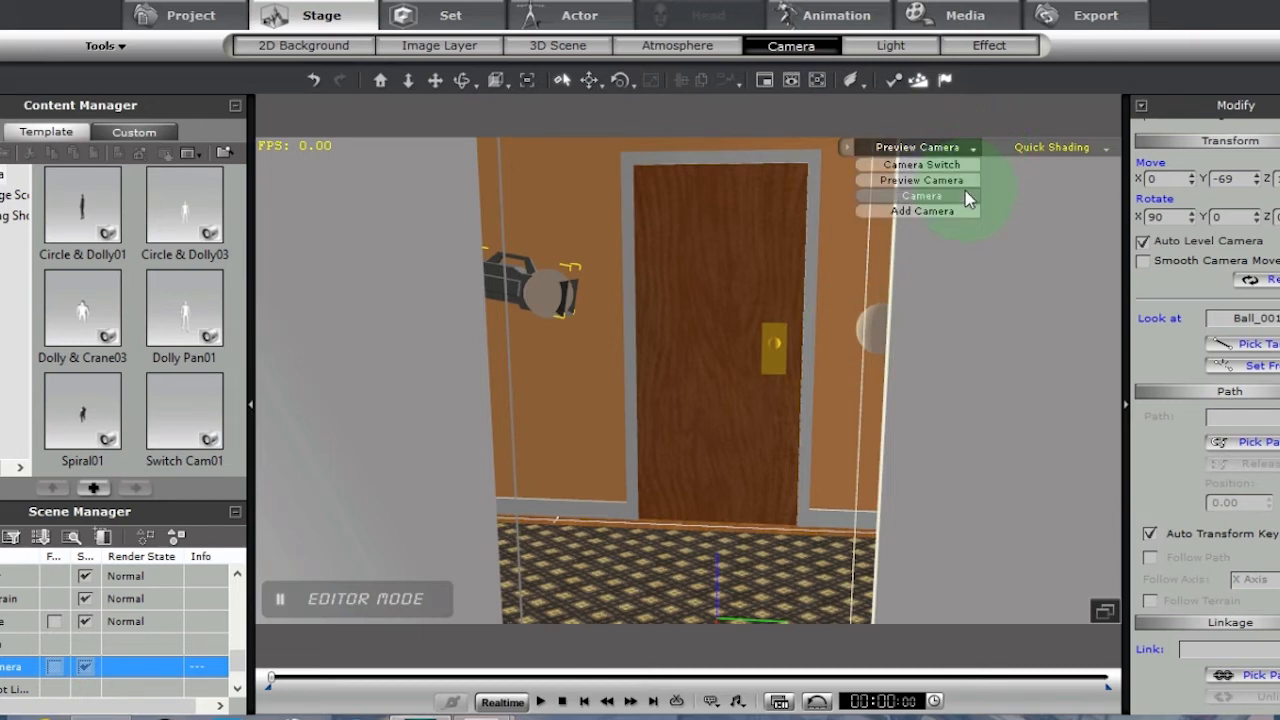
{"action": "left_click", "coordinate": [965, 196]}
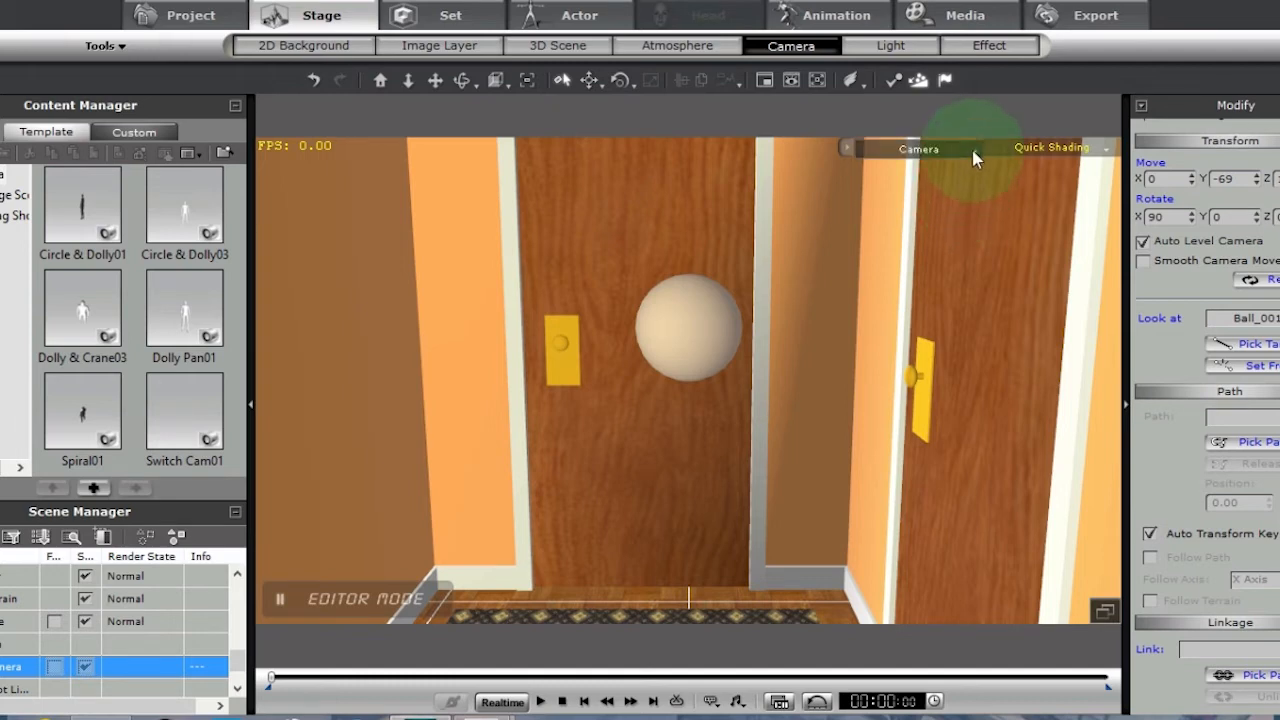
{"action": "left_click", "coordinate": [972, 148]}
{"action": "left_click", "coordinate": [922, 180]}
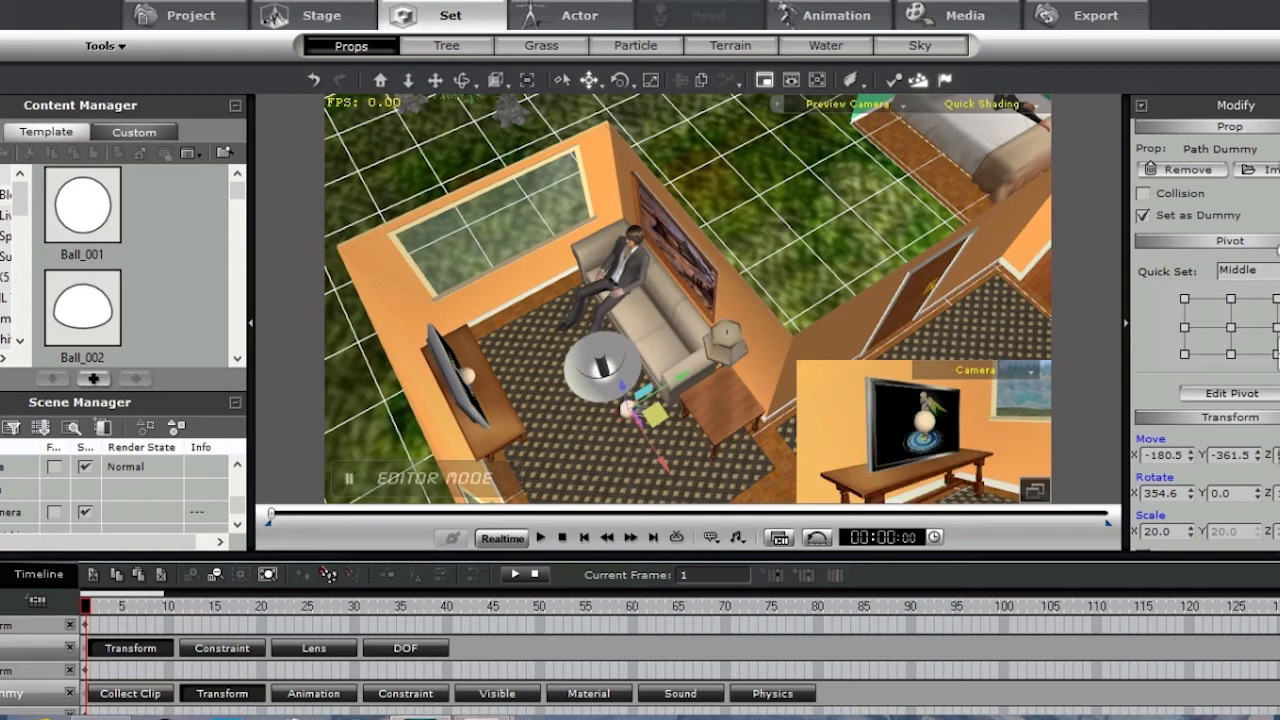
- At frame 5, move the Camera Look Dummy from the television to the seated man, at about X -333.4, Y -317.6
{"action": "left_click", "coordinate": [125, 471]}
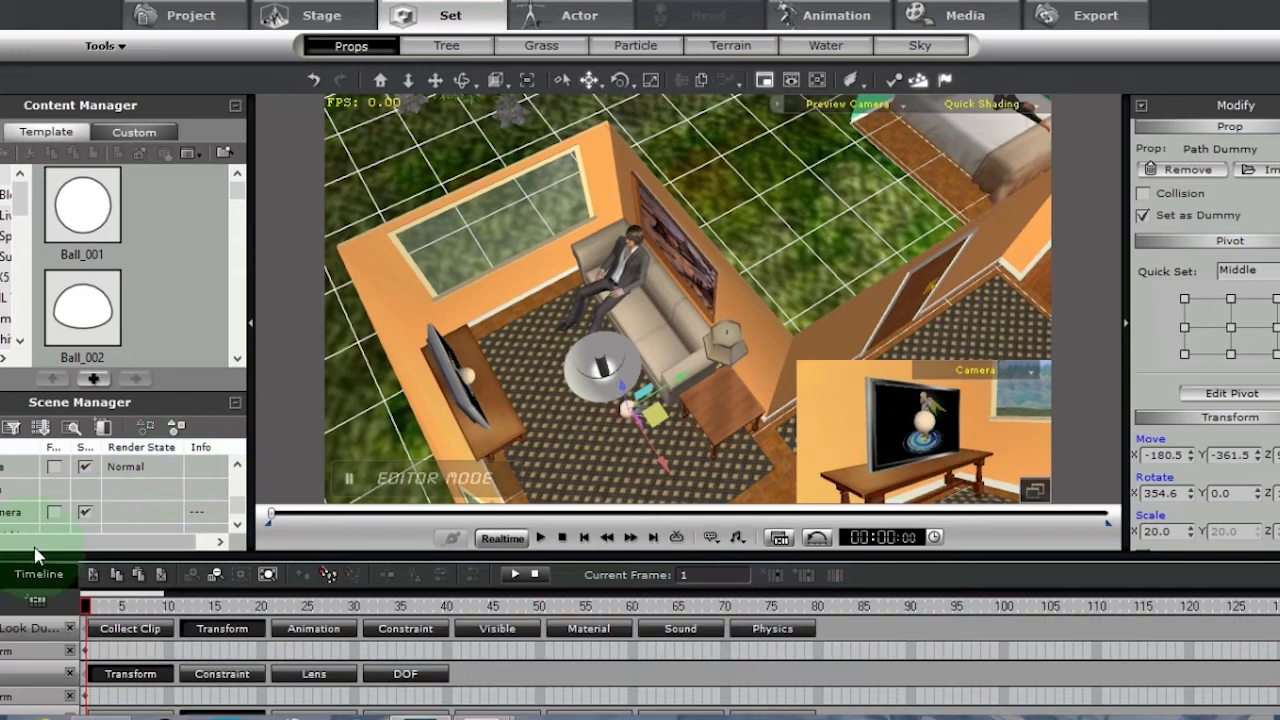
{"action": "left_click", "coordinate": [30, 673]}
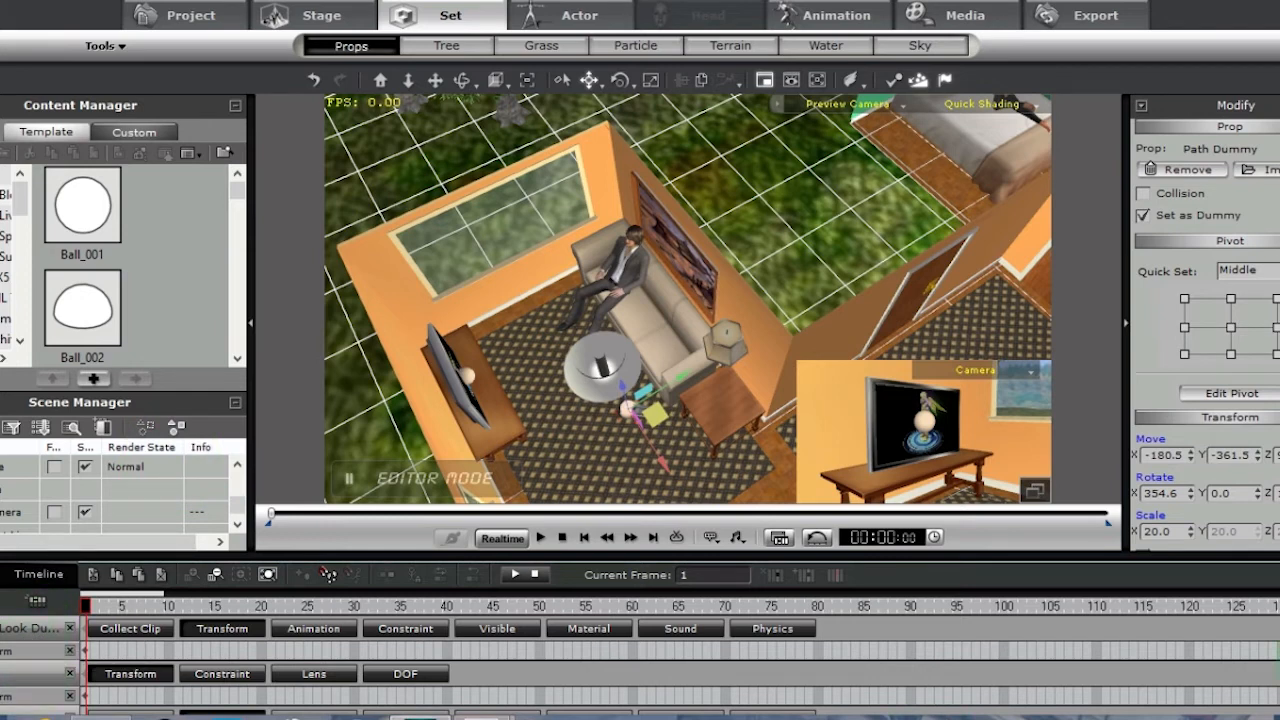
{"action": "left_click", "coordinate": [48, 688]}
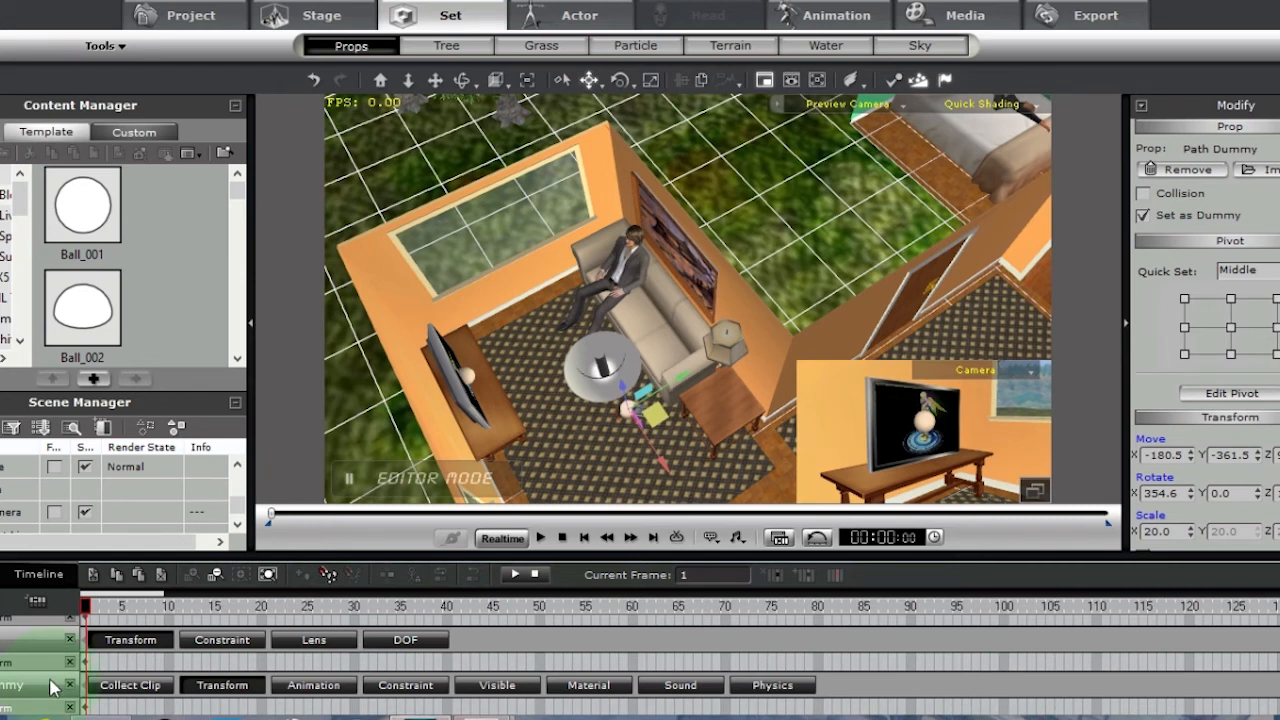
{"action": "mouse_move", "coordinate": [100, 716]}
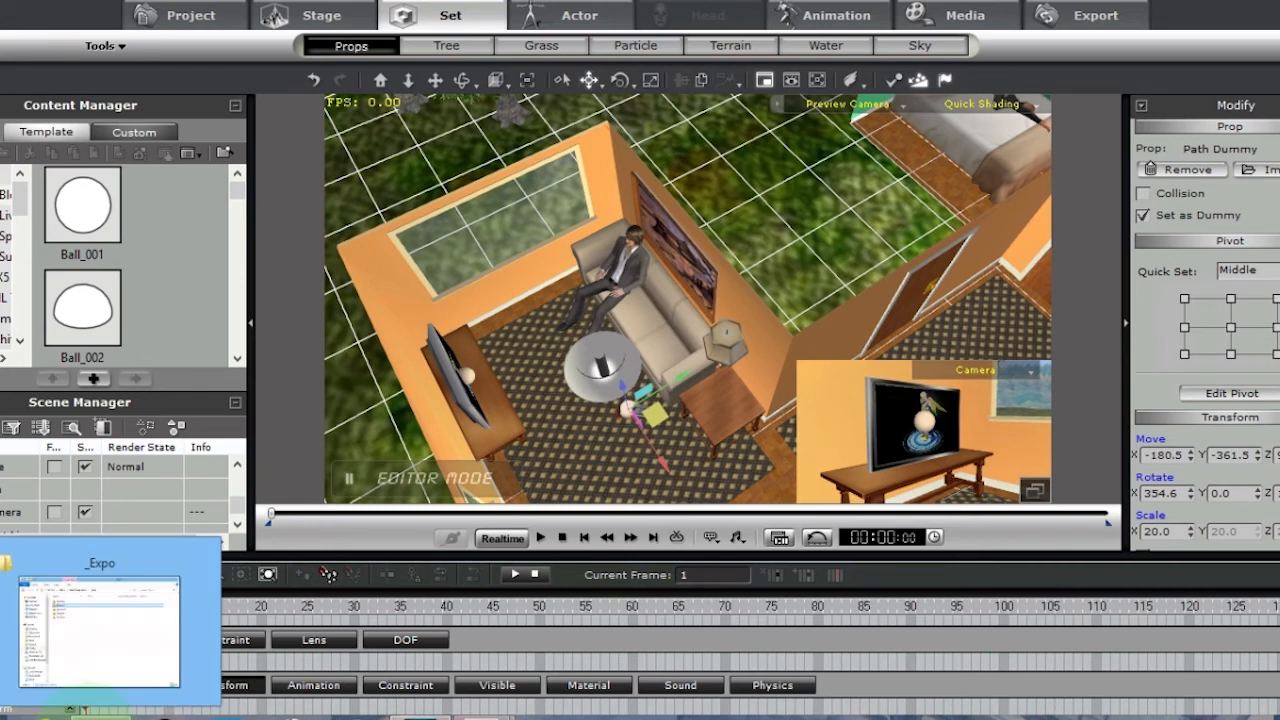
{"action": "left_click", "coordinate": [417, 525]}
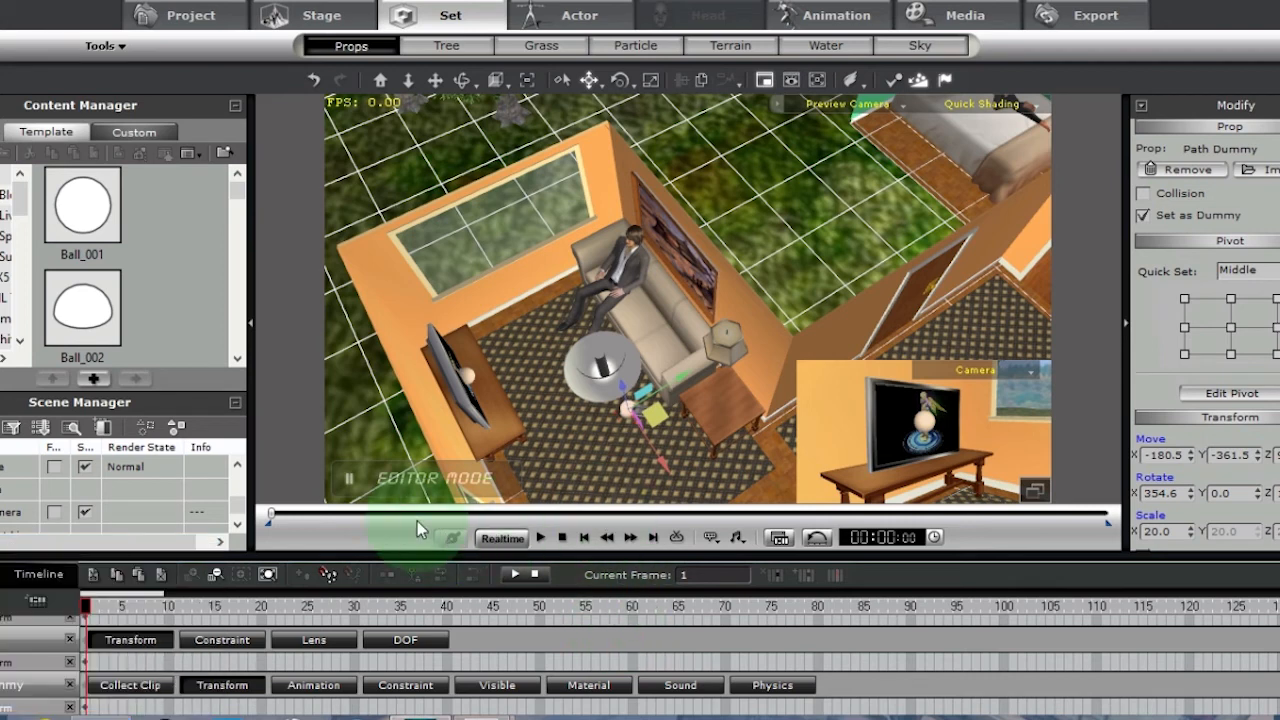
{"action": "left_click", "coordinate": [171, 553]}
{"action": "left_click", "coordinate": [122, 606]}
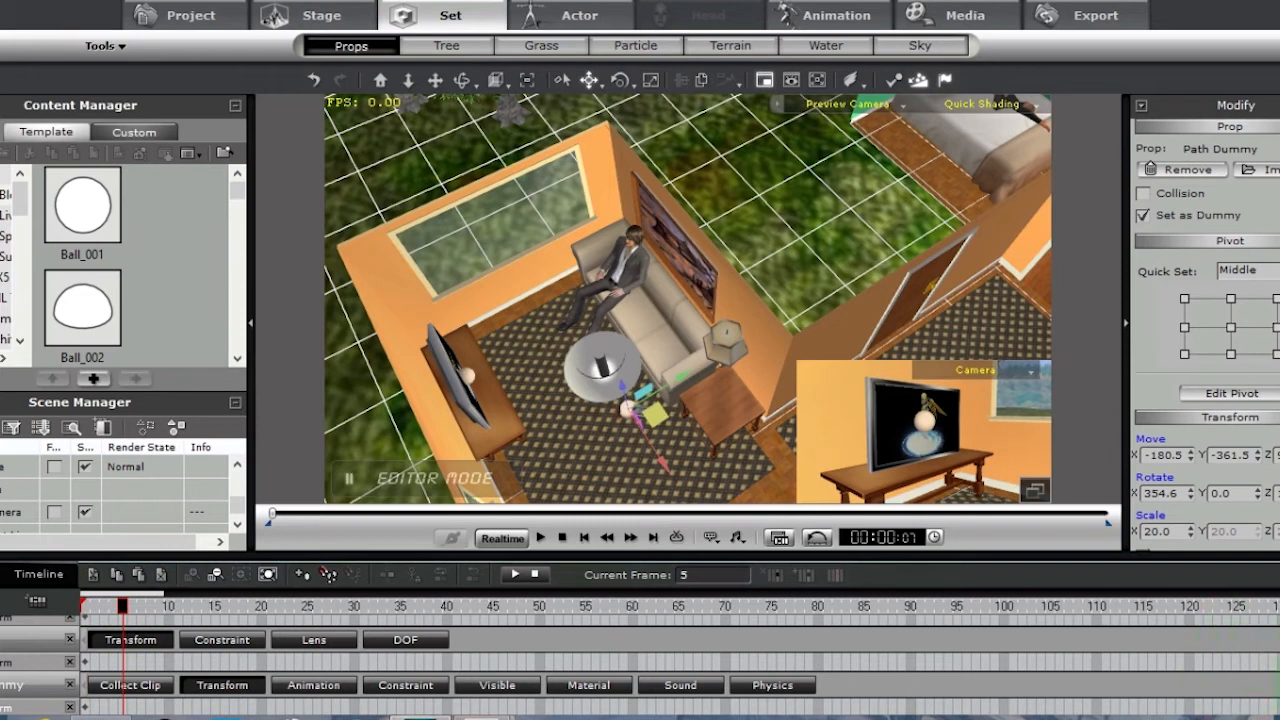
{"action": "left_click_drag", "start_coordinate": [1279, 677], "coordinate": [1279, 669]}
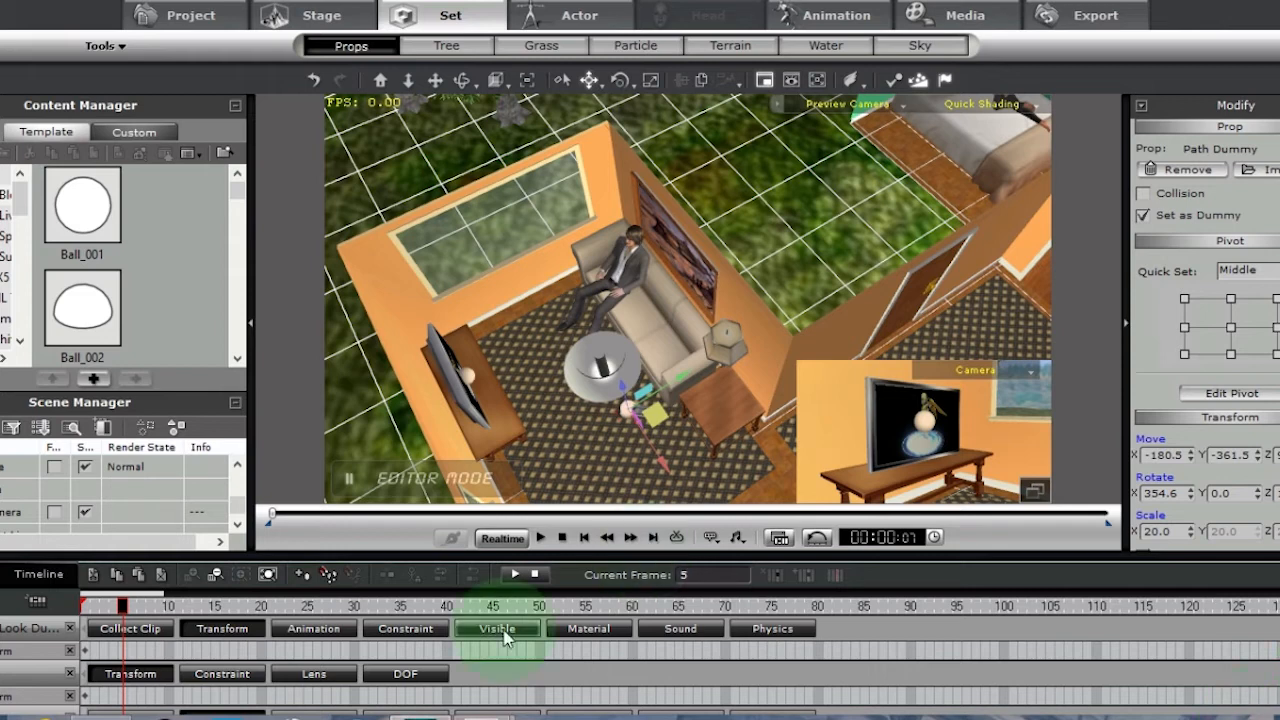
{"action": "left_click", "coordinate": [20, 630]}
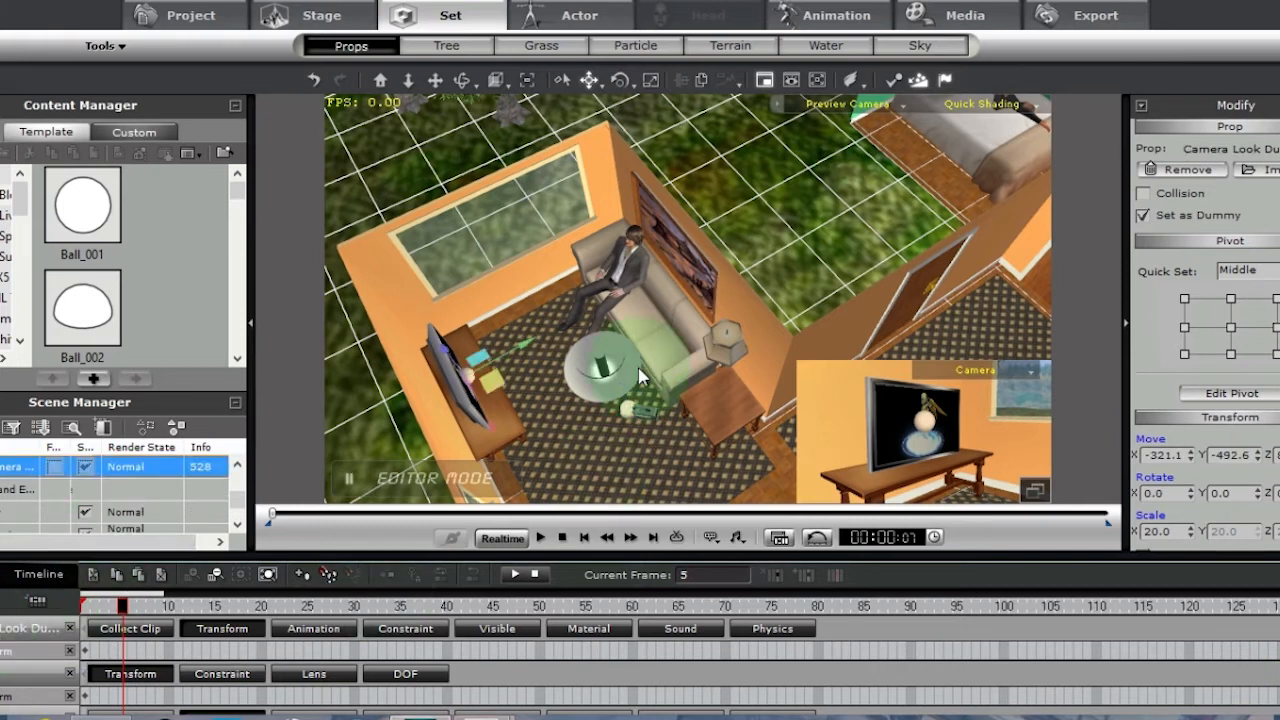
{"action": "left_click_drag", "start_coordinate": [526, 342], "coordinate": [628, 340]}
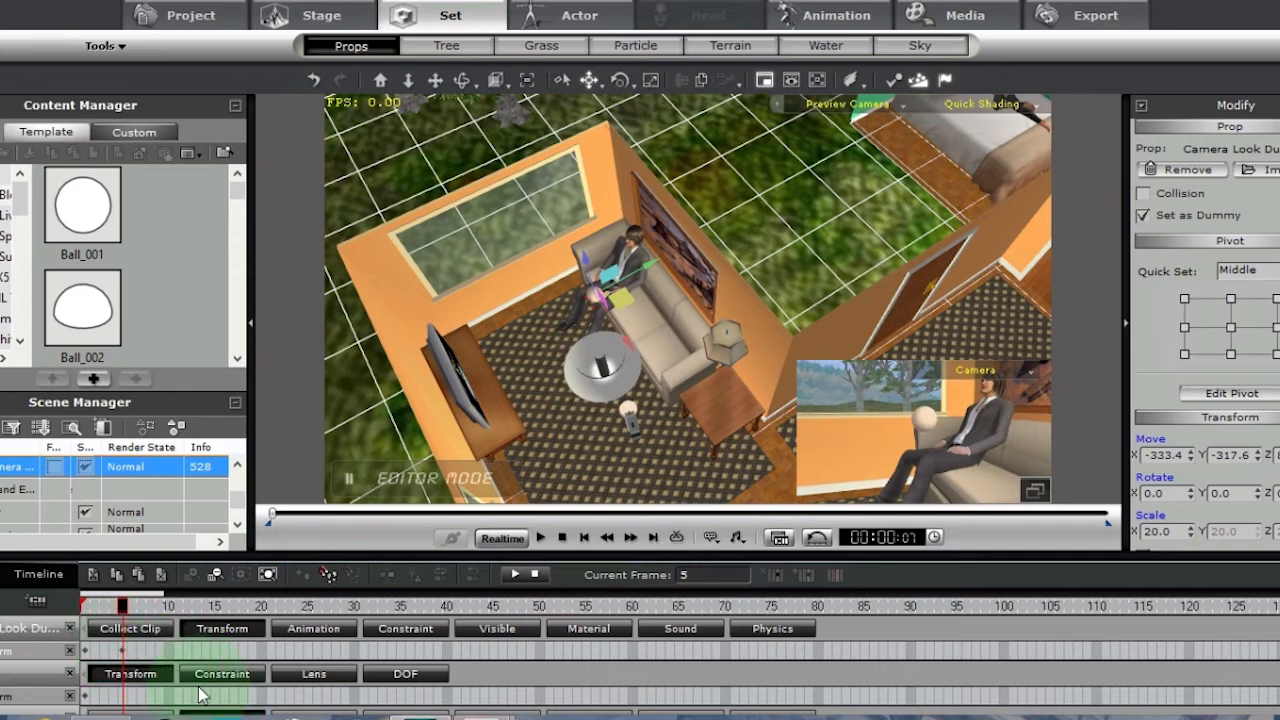
- At frame 10, move the camera to the window behind the seated man, at about X -524, Y -371
{"action": "left_click", "coordinate": [169, 606]}
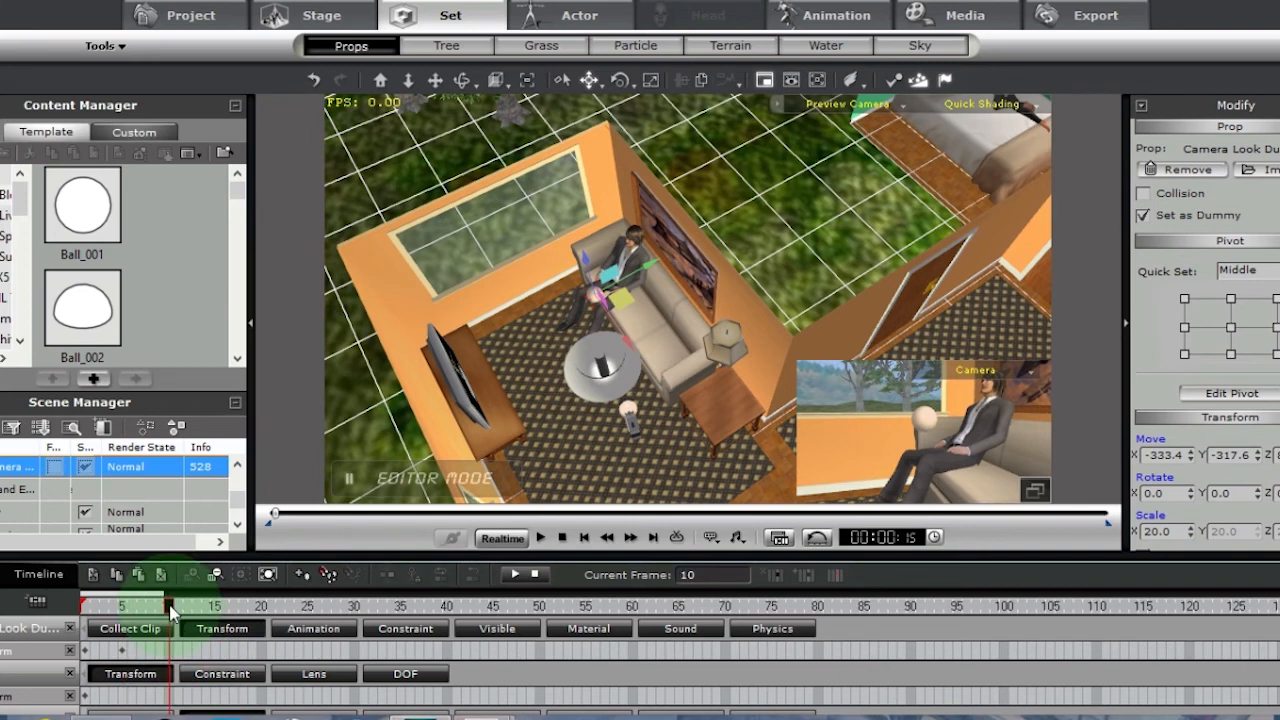
{"action": "left_click", "coordinate": [4, 674]}
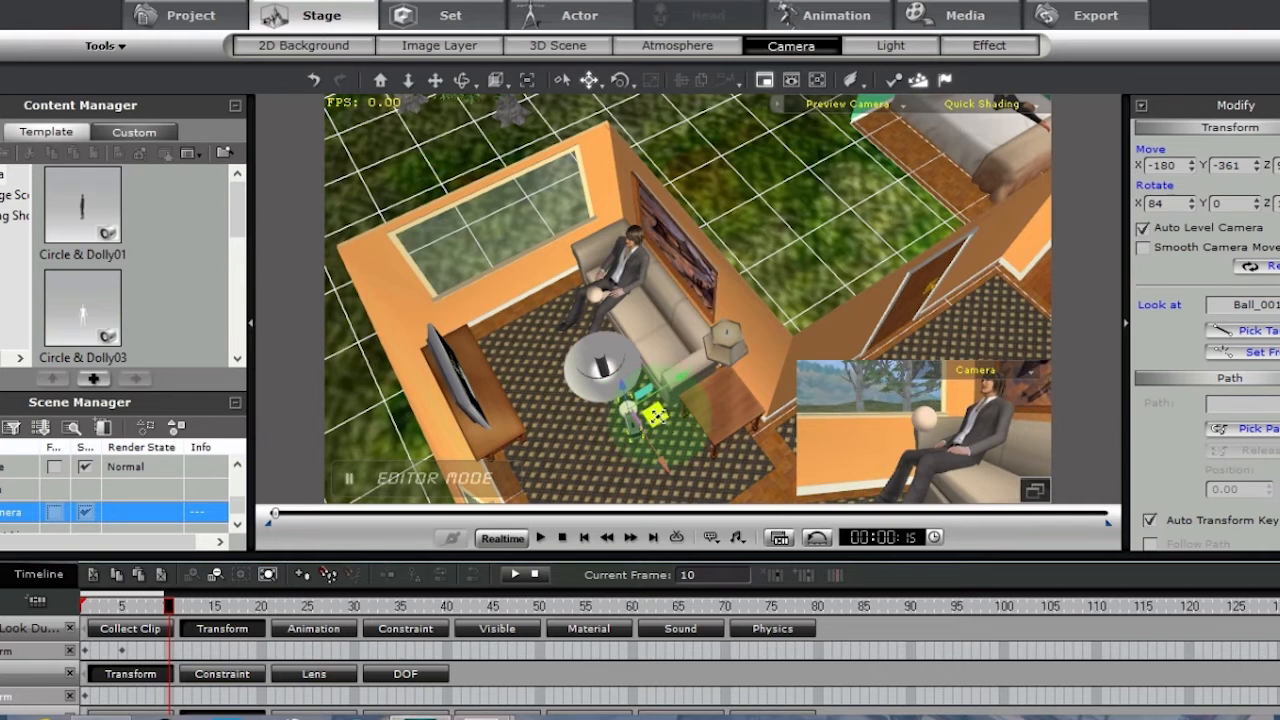
{"action": "left_click_drag", "start_coordinate": [655, 413], "coordinate": [519, 223]}
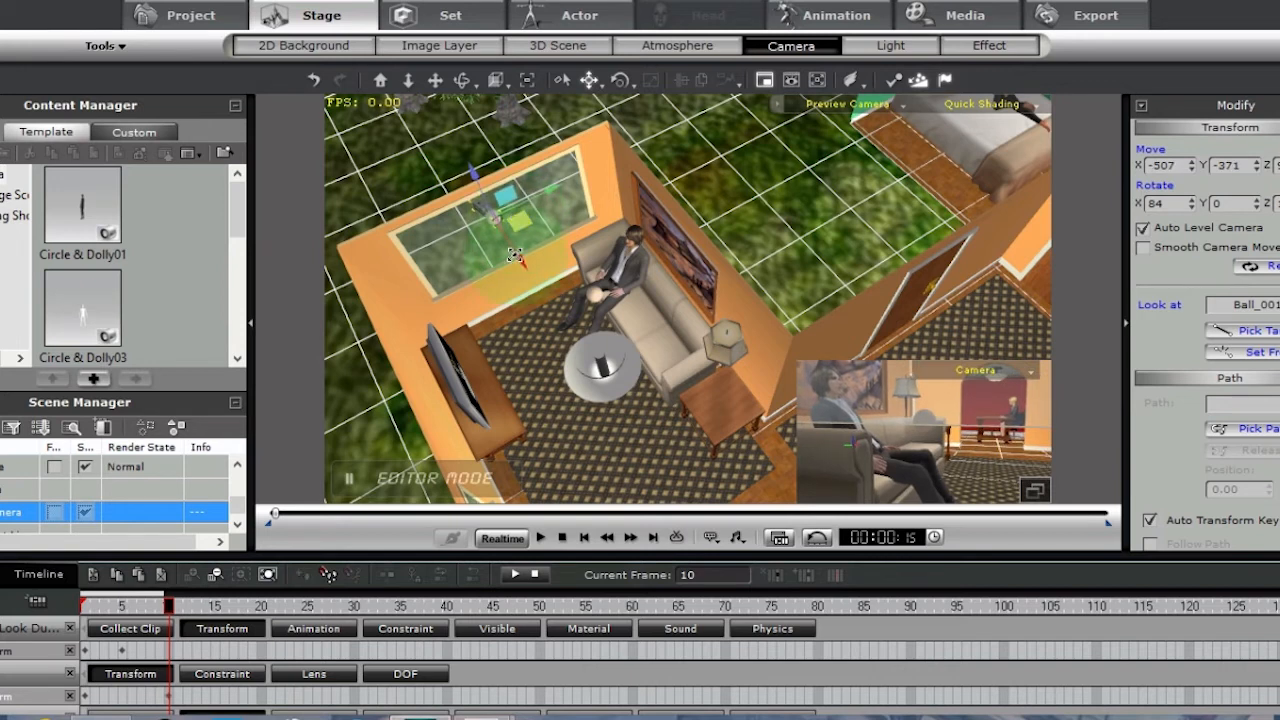
{"action": "left_click_drag", "start_coordinate": [519, 260], "coordinate": [509, 254]}
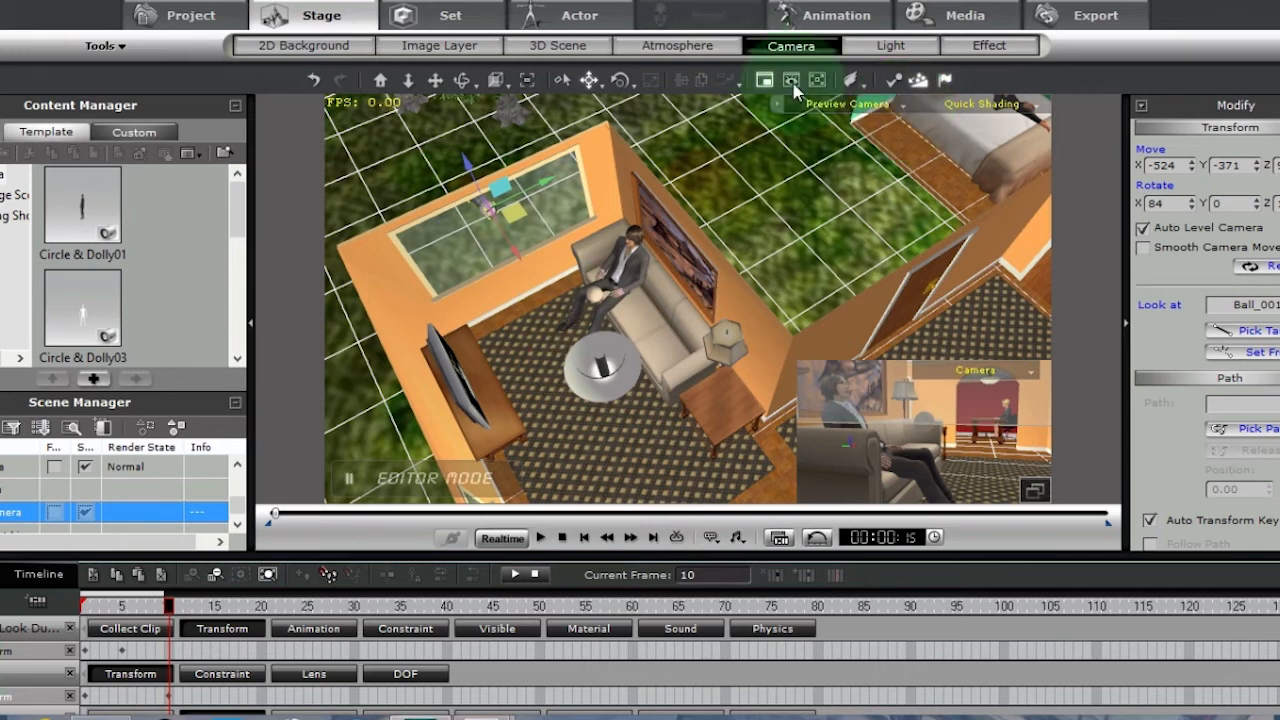
- Switch to the Camera view and raise the camera's near clipping plane to 11
{"action": "left_click", "coordinate": [896, 104]}
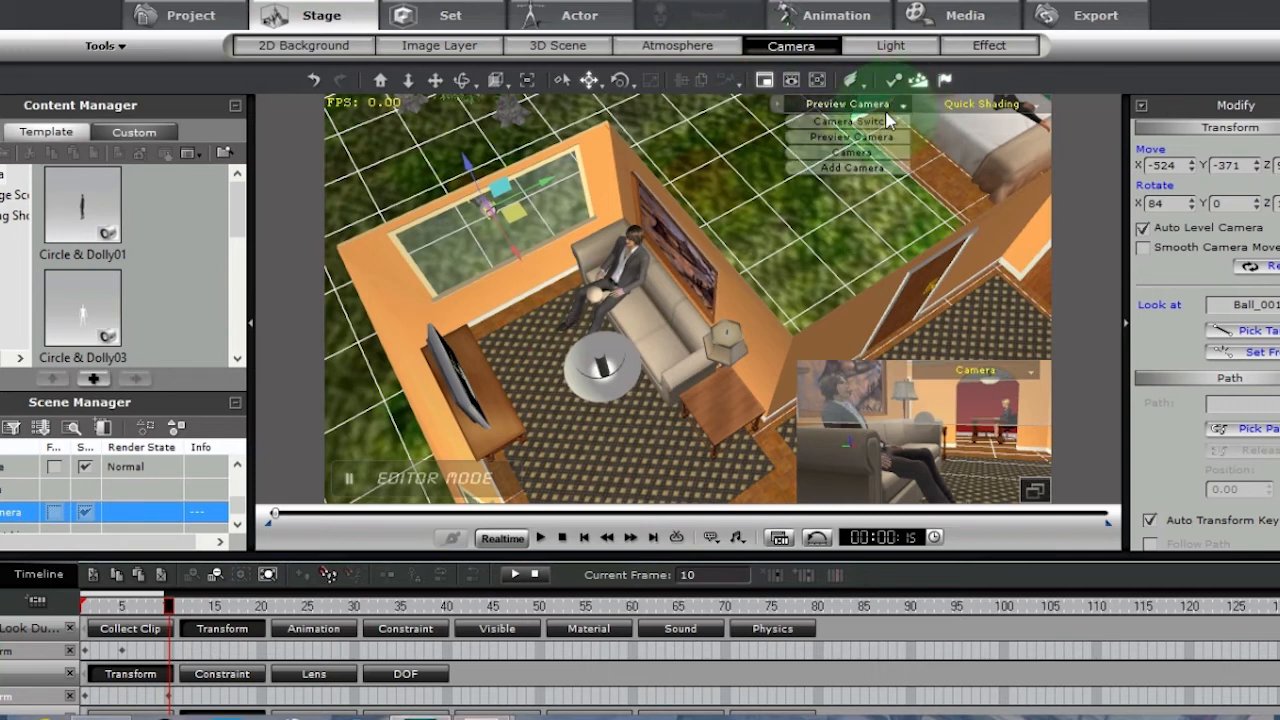
{"action": "left_click", "coordinate": [851, 152]}
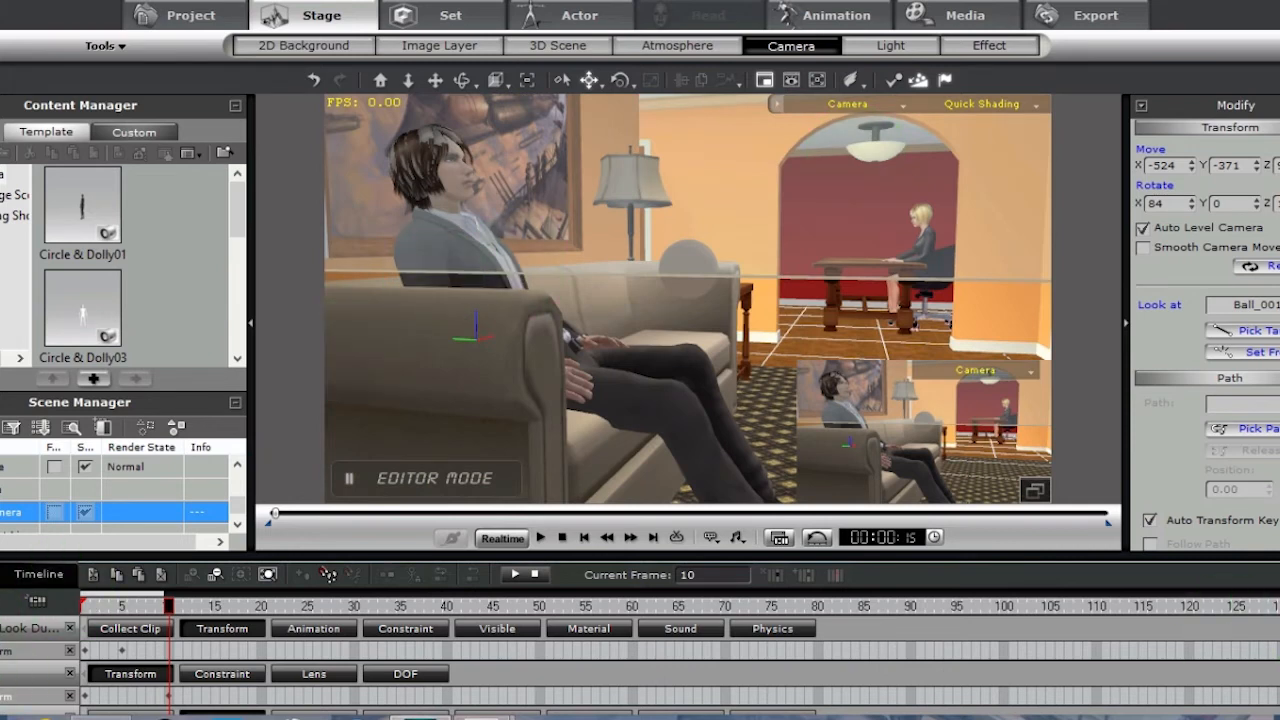
{"action": "scroll", "coordinate": [1248, 262], "scroll_direction": "up", "scroll_amount": 5}
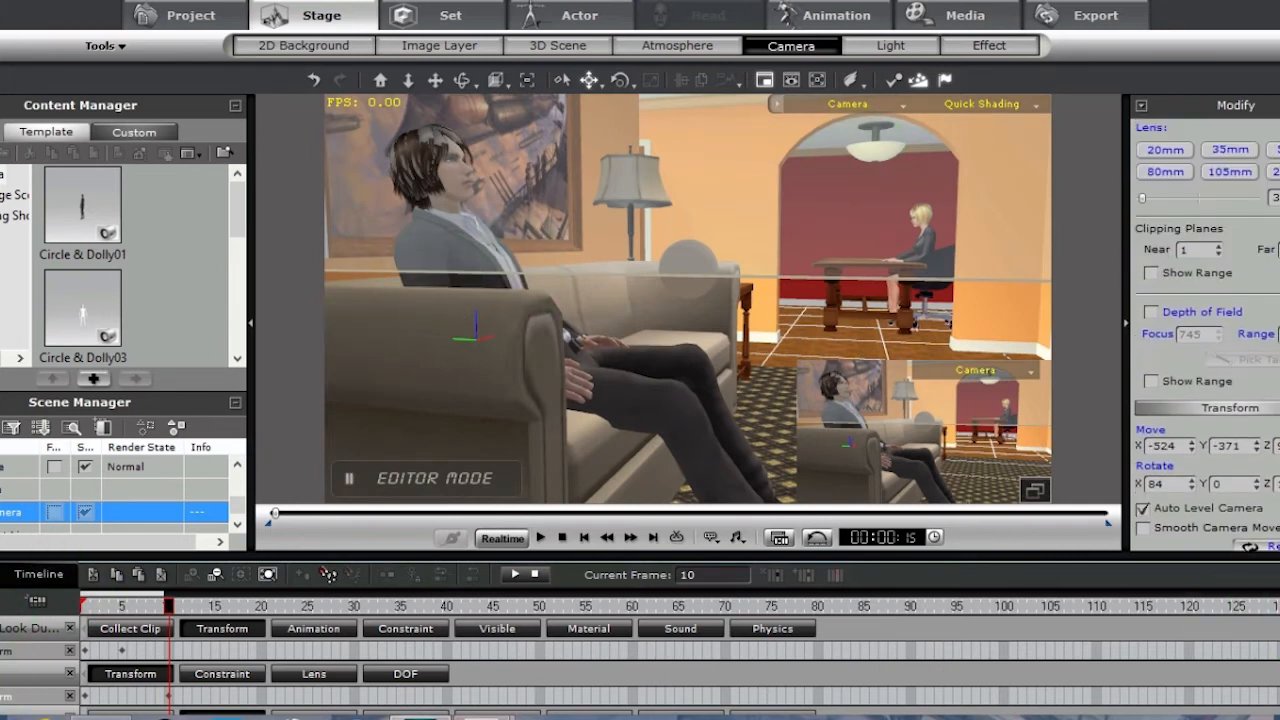
{"action": "left_click", "coordinate": [1221, 250]}
{"action": "left_click", "coordinate": [1220, 248]}
{"action": "left_click", "coordinate": [1220, 248]}
{"action": "left_click", "coordinate": [1220, 248]}
{"action": "left_click", "coordinate": [1220, 249]}
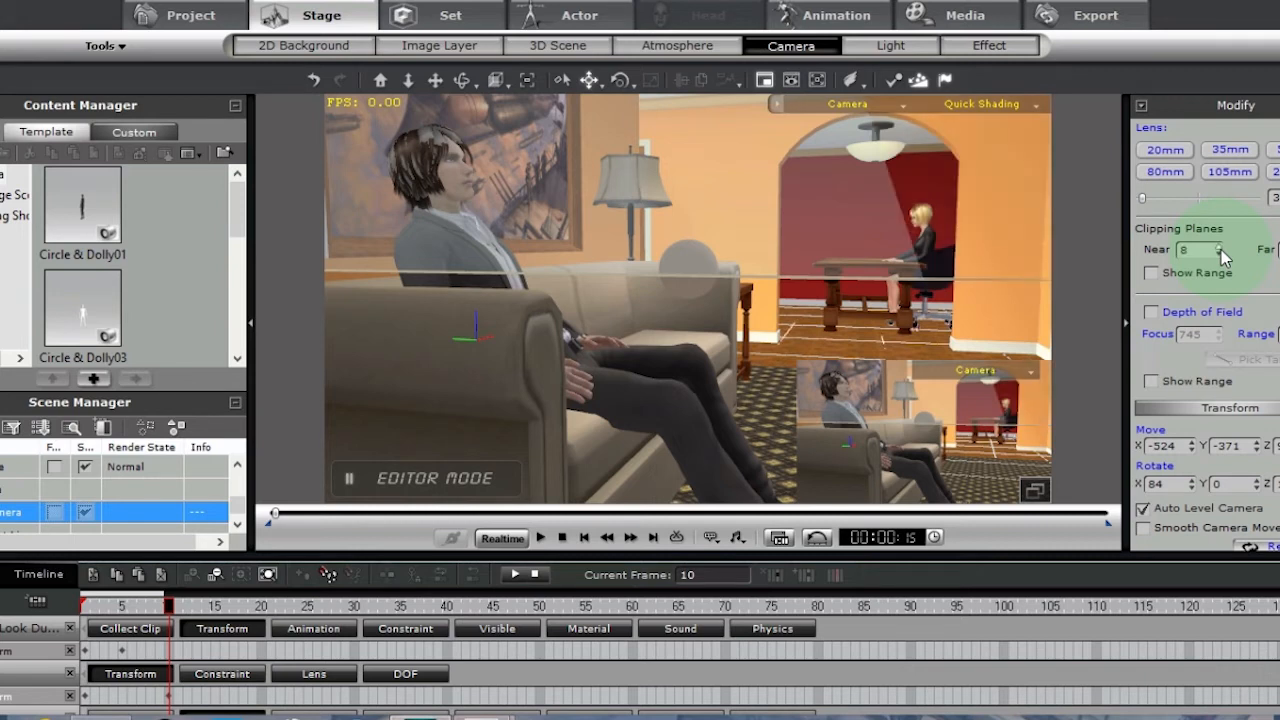
{"action": "left_click", "coordinate": [1220, 249]}
{"action": "left_click", "coordinate": [1220, 249]}
{"action": "left_click", "coordinate": [1220, 249]}
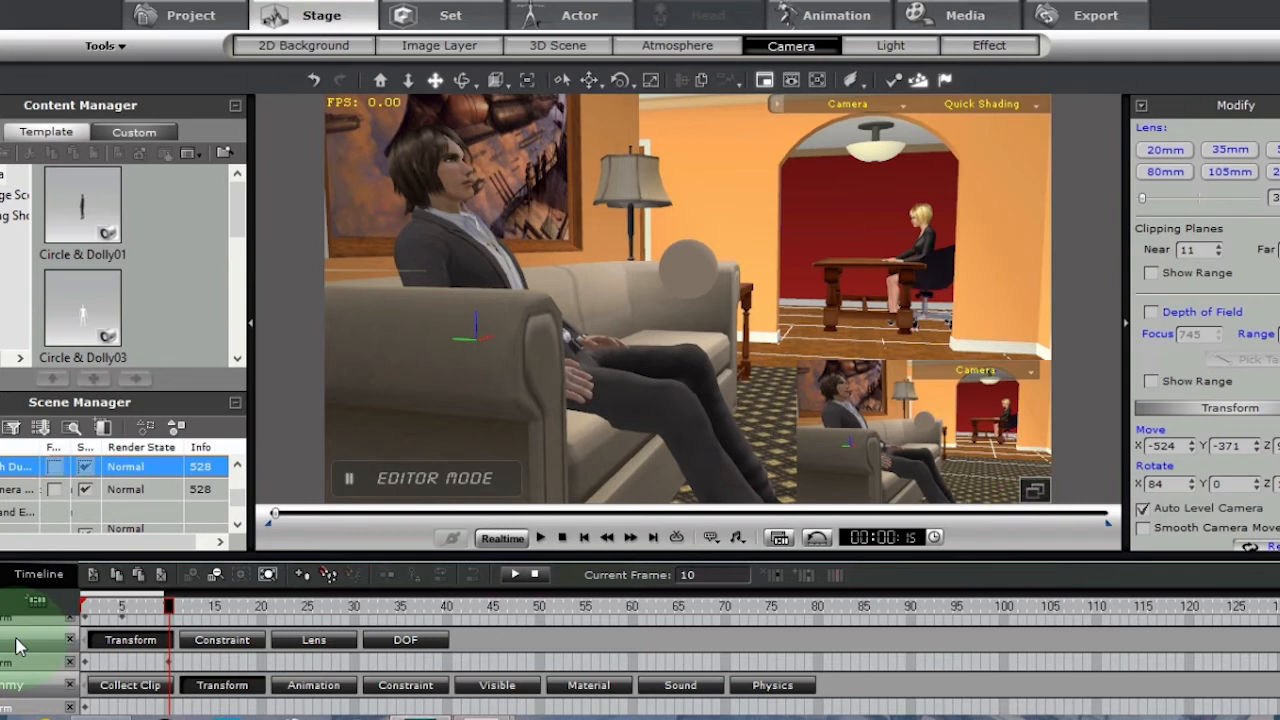
- Key the Path Dummy's transform at frame 10 and advance the timeline to frame 15
{"action": "left_click", "coordinate": [22, 698]}
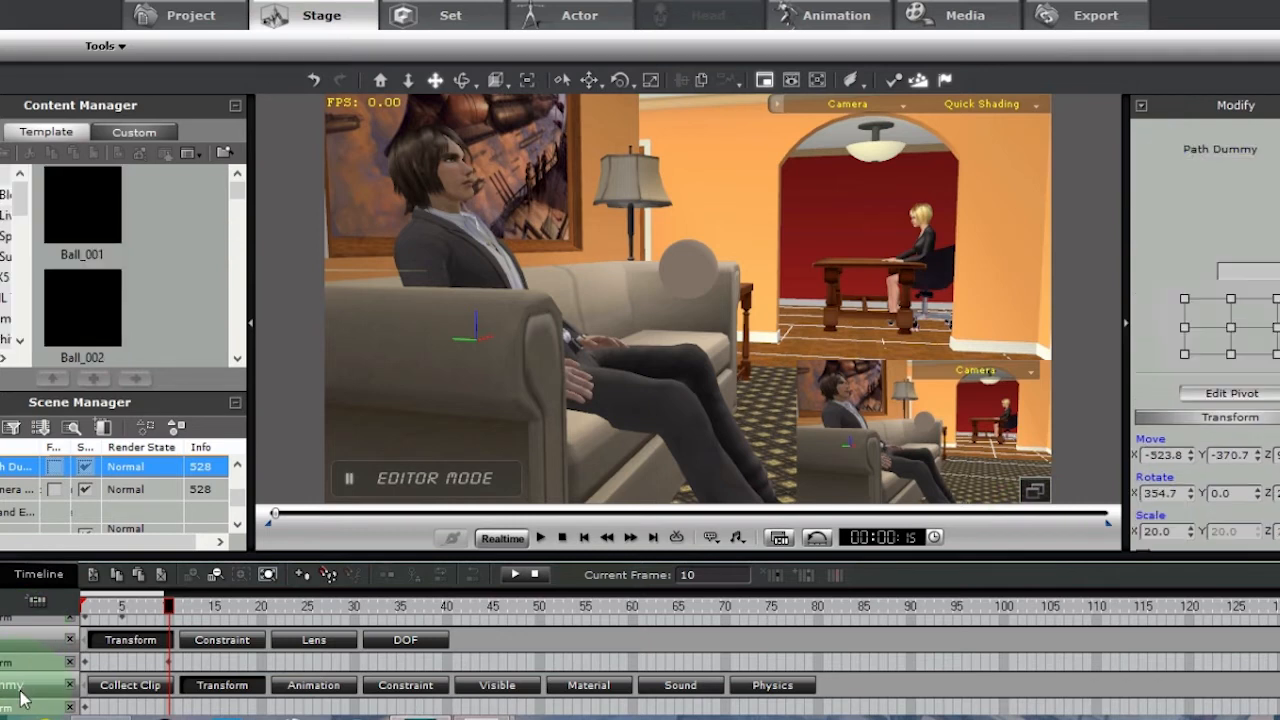
{"action": "left_click", "coordinate": [307, 575]}
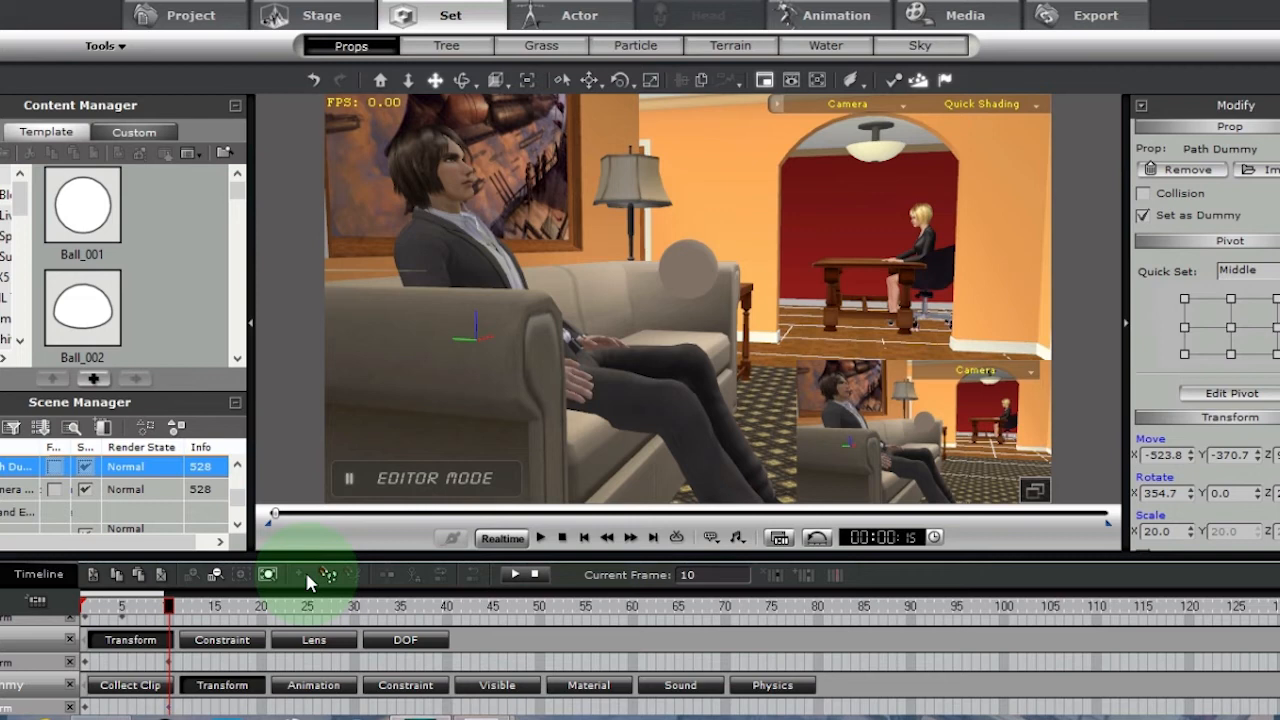
{"action": "left_click", "coordinate": [215, 607]}
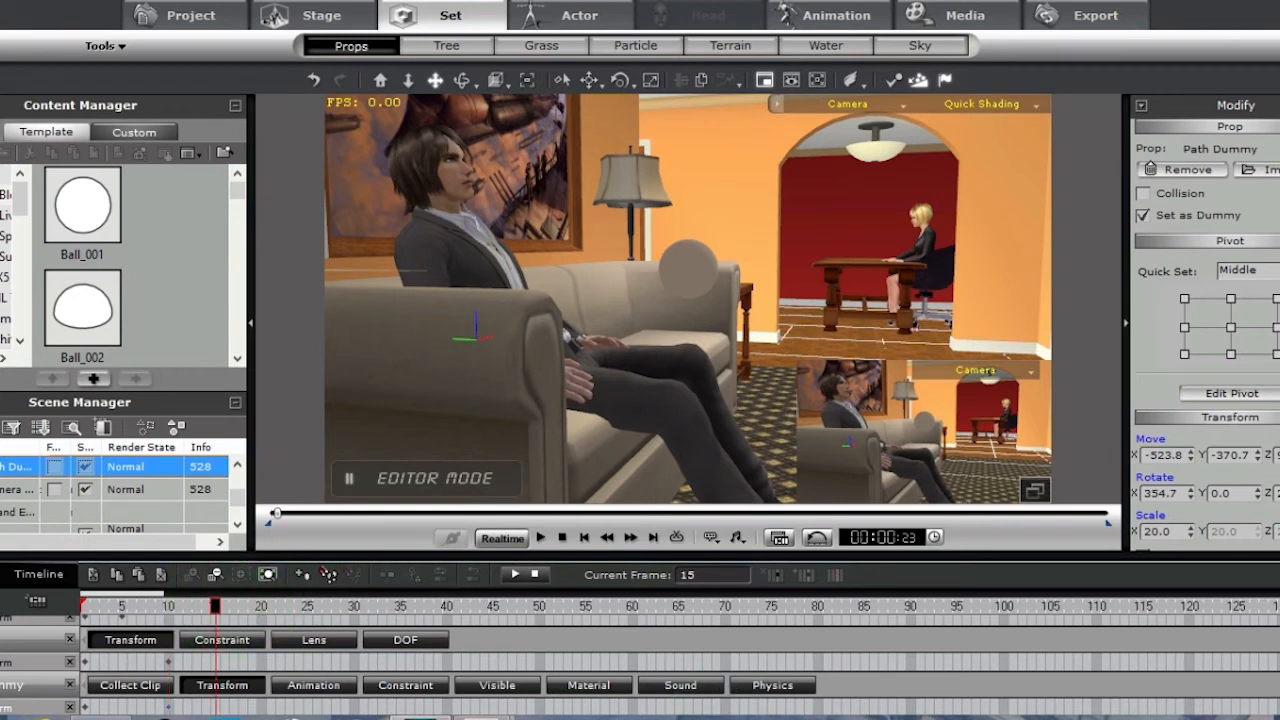
- At frame 15, use the Preview Camera view to move the Camera Look Dummy from the seated man into the red-walled room
{"action": "scroll", "coordinate": [640, 664], "scroll_direction": "up", "scroll_amount": 1}
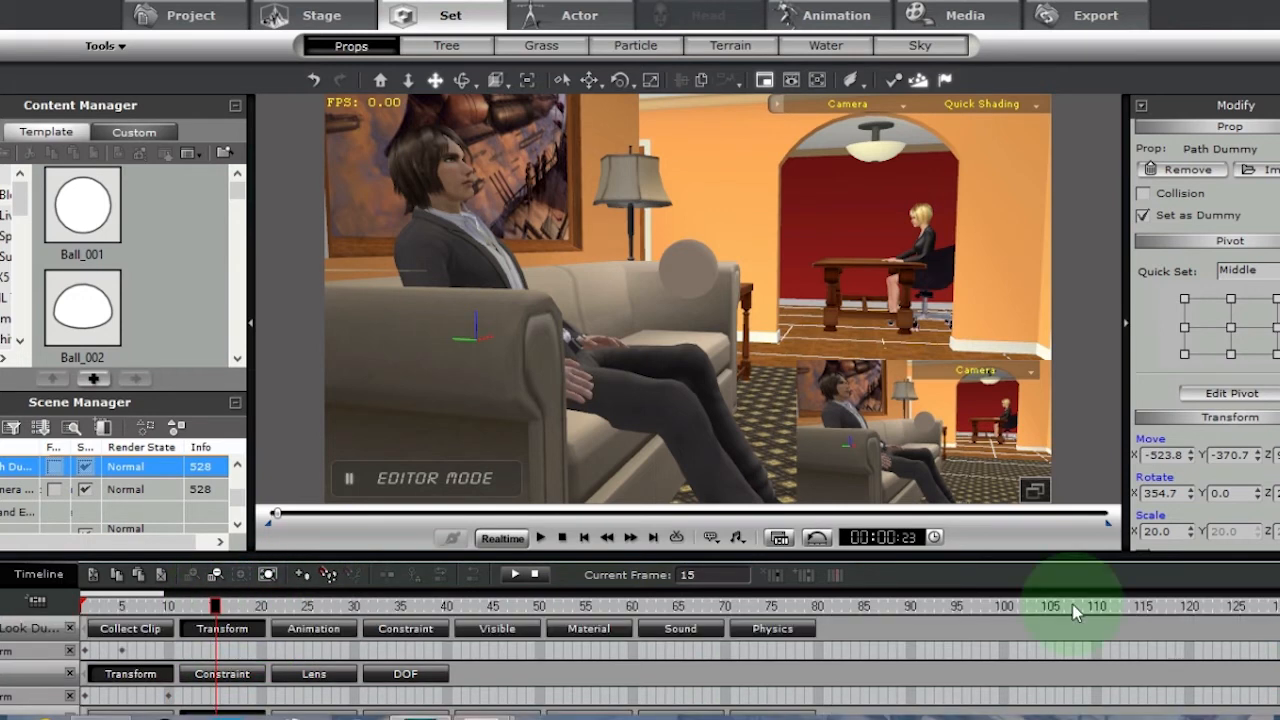
{"action": "left_click", "coordinate": [2, 631]}
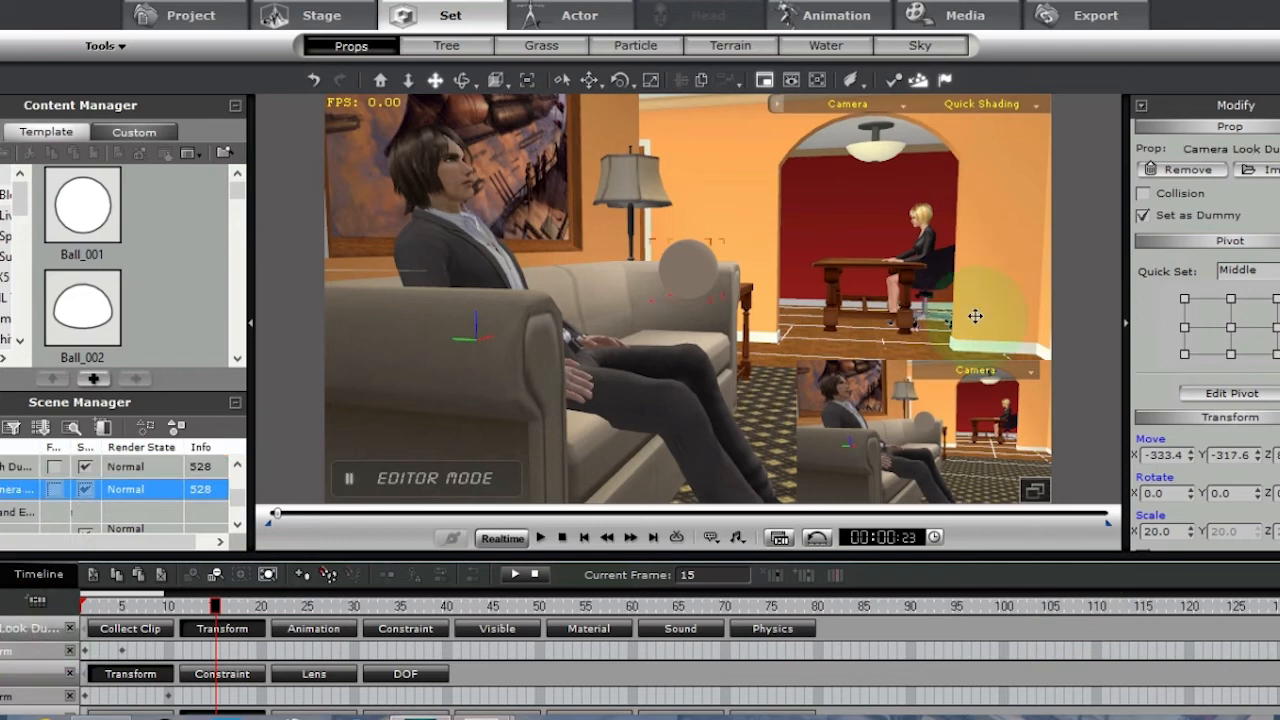
{"action": "left_click", "coordinate": [903, 108]}
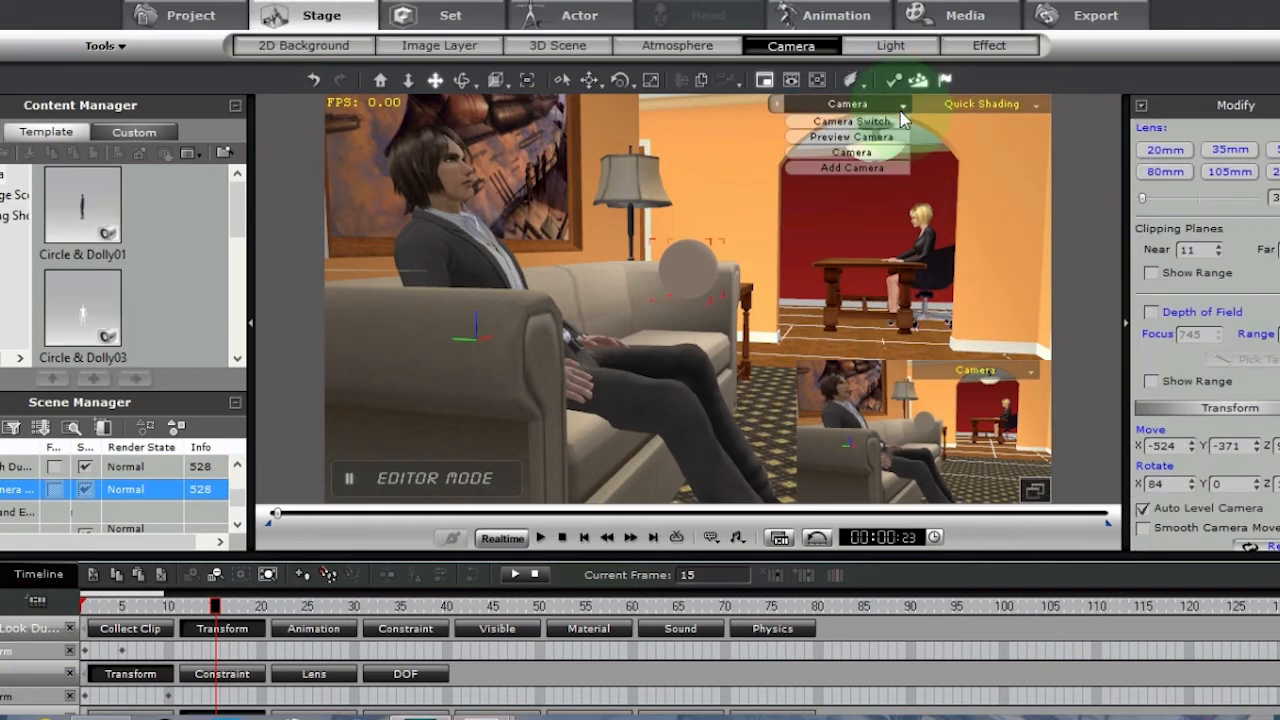
{"action": "left_click", "coordinate": [870, 140]}
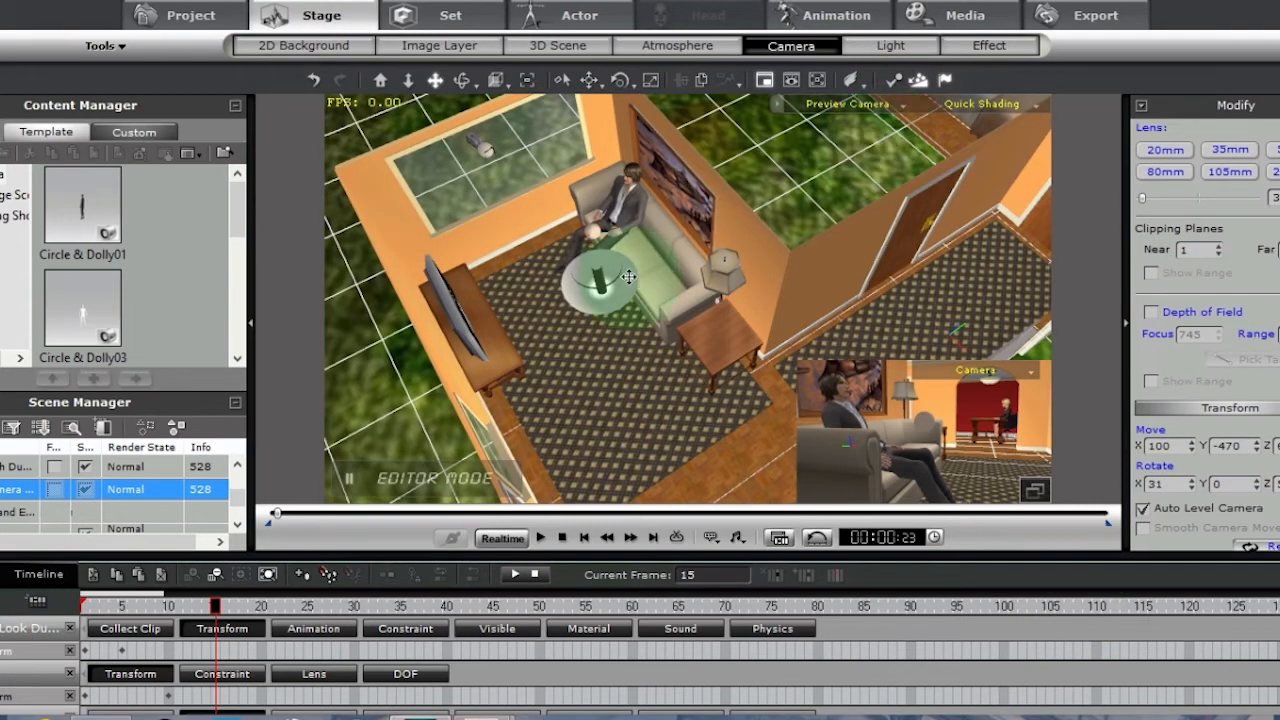
{"action": "left_click", "coordinate": [435, 81]}
{"action": "left_click_drag", "start_coordinate": [512, 270], "coordinate": [444, 116]}
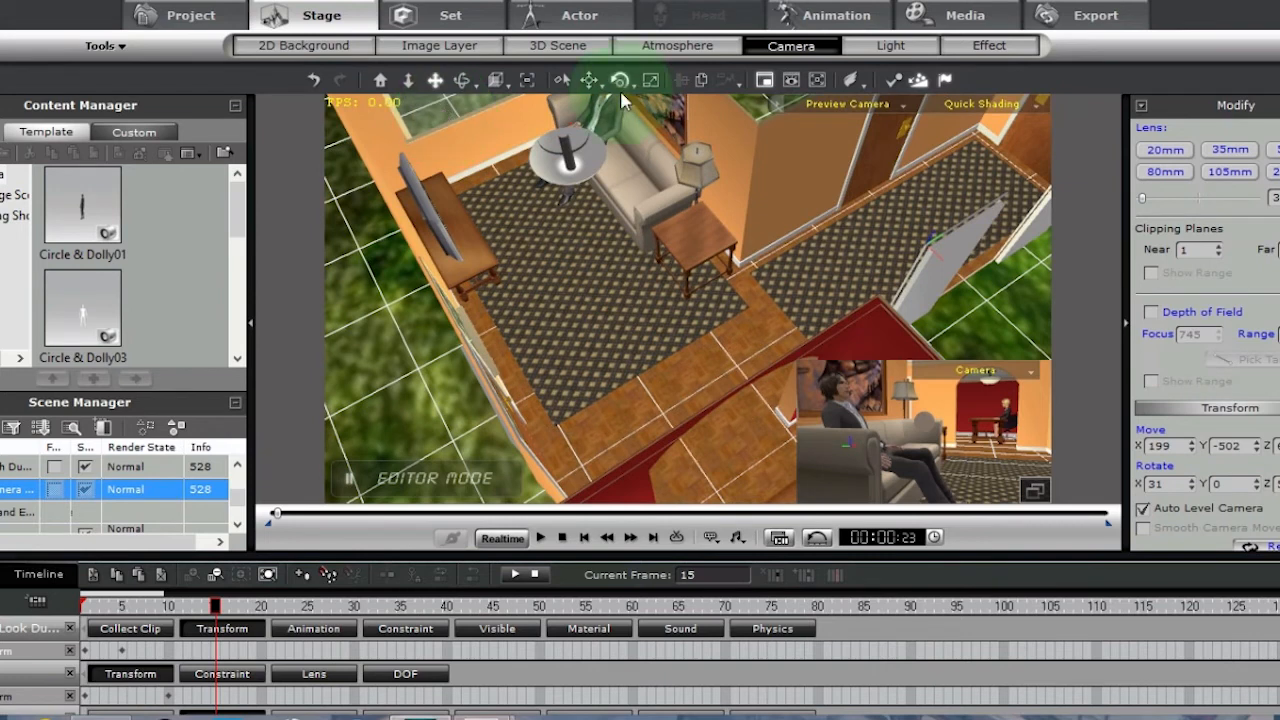
{"action": "left_click", "coordinate": [590, 81]}
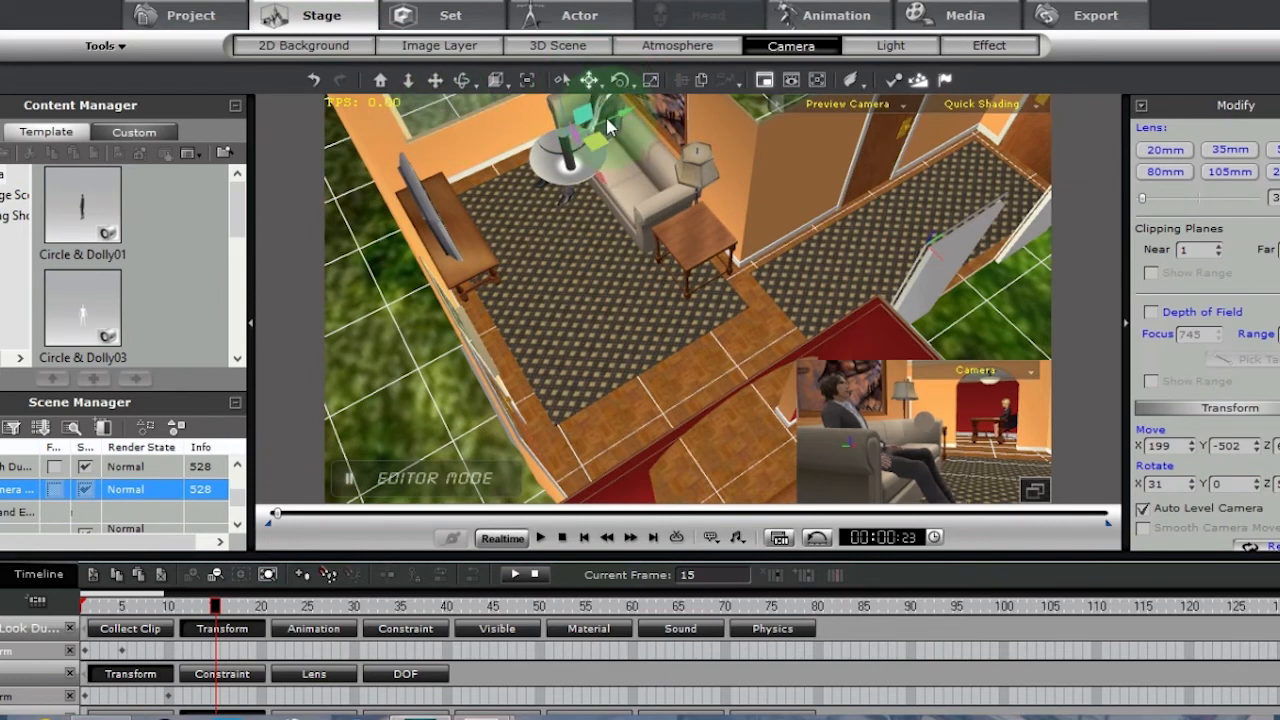
{"action": "left_click_drag", "start_coordinate": [595, 142], "coordinate": [738, 472]}
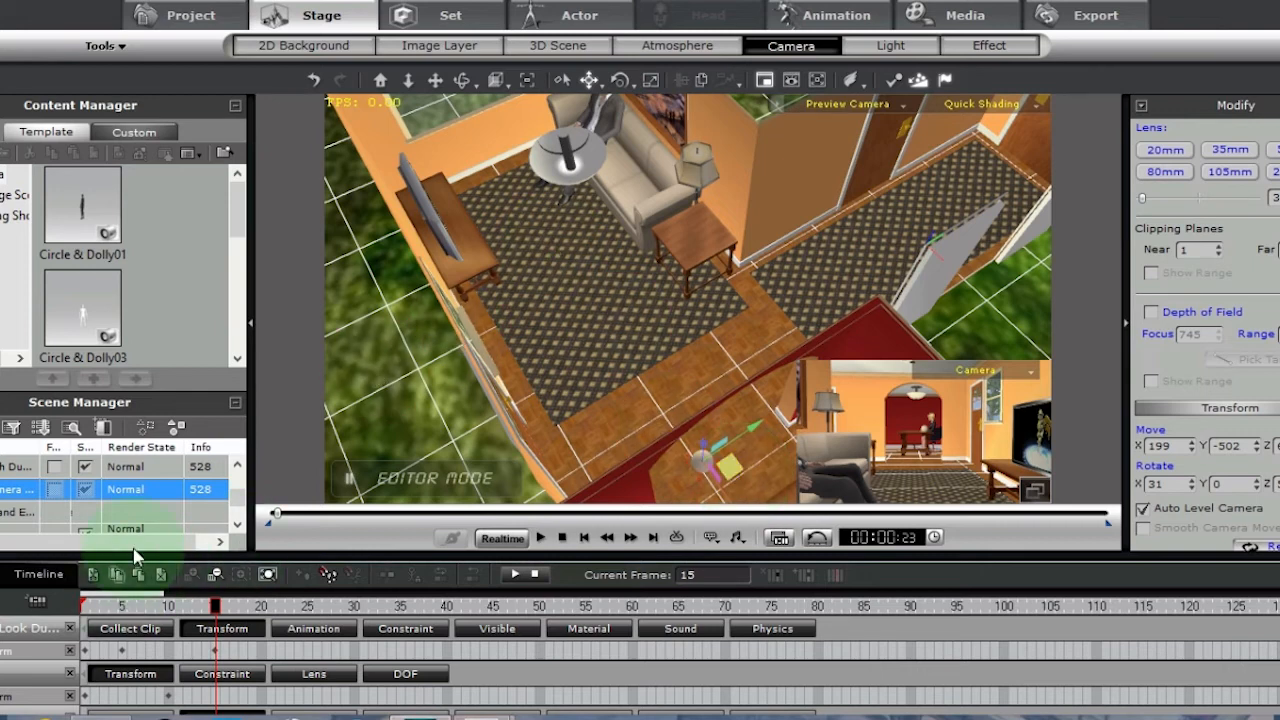
- At frame 15, move the camera from the window to the side table by the couch, about X -112, Y -317, and select the Path Dummy
{"action": "left_click", "coordinate": [120, 512]}
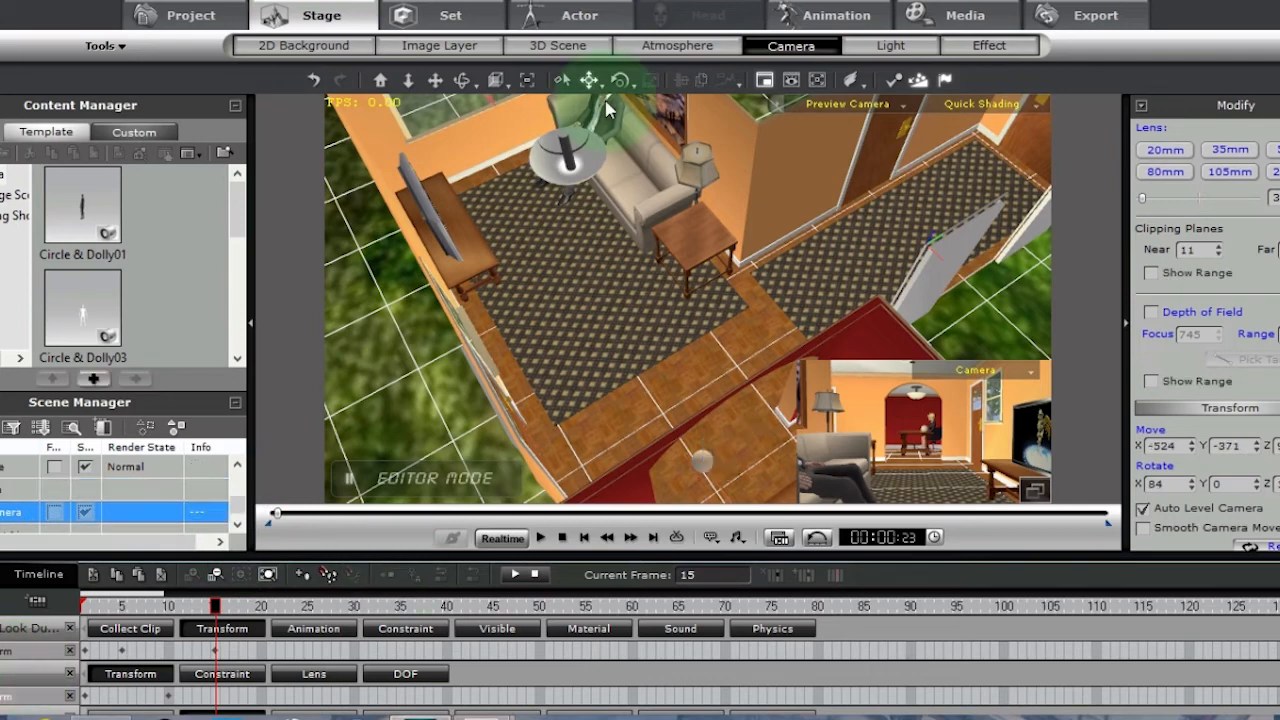
{"action": "left_click", "coordinate": [435, 80]}
{"action": "left_click_drag", "start_coordinate": [488, 205], "coordinate": [525, 308]}
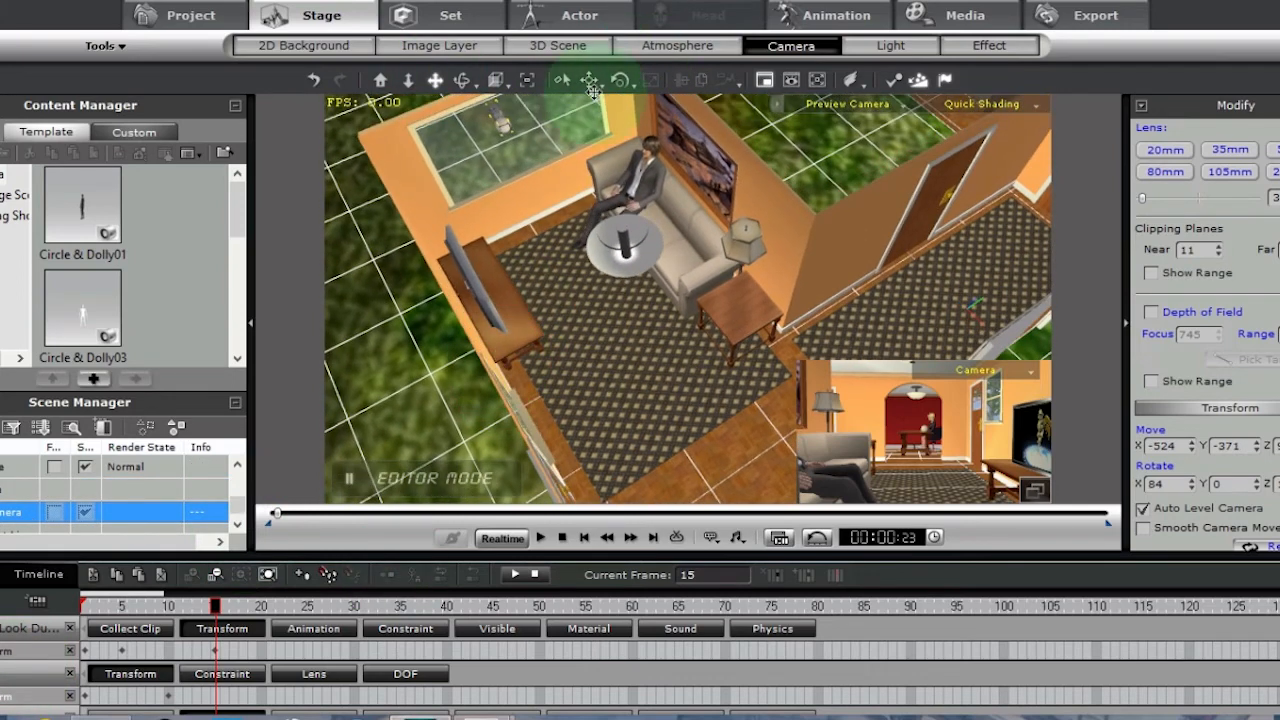
{"action": "left_click", "coordinate": [502, 120]}
{"action": "left_click_drag", "start_coordinate": [530, 127], "coordinate": [750, 340]}
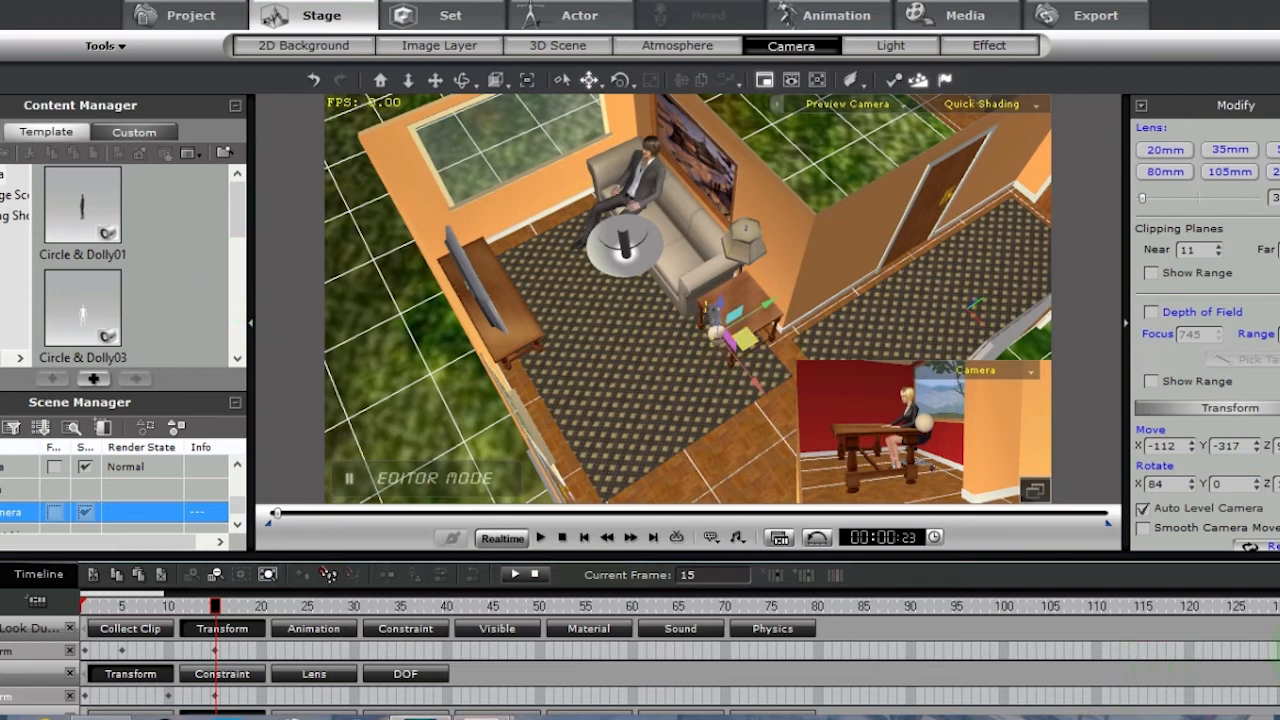
{"action": "scroll", "coordinate": [640, 665], "scroll_direction": "down", "scroll_amount": 1}
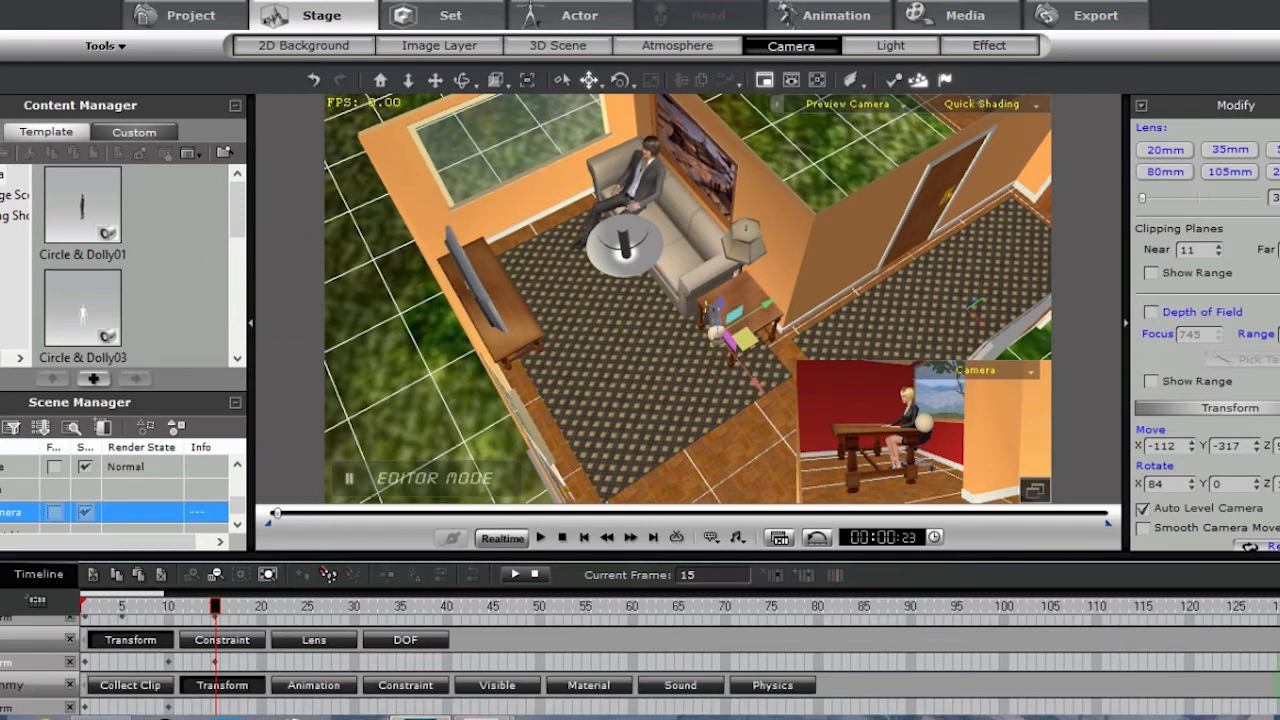
{"action": "left_click", "coordinate": [3, 681]}
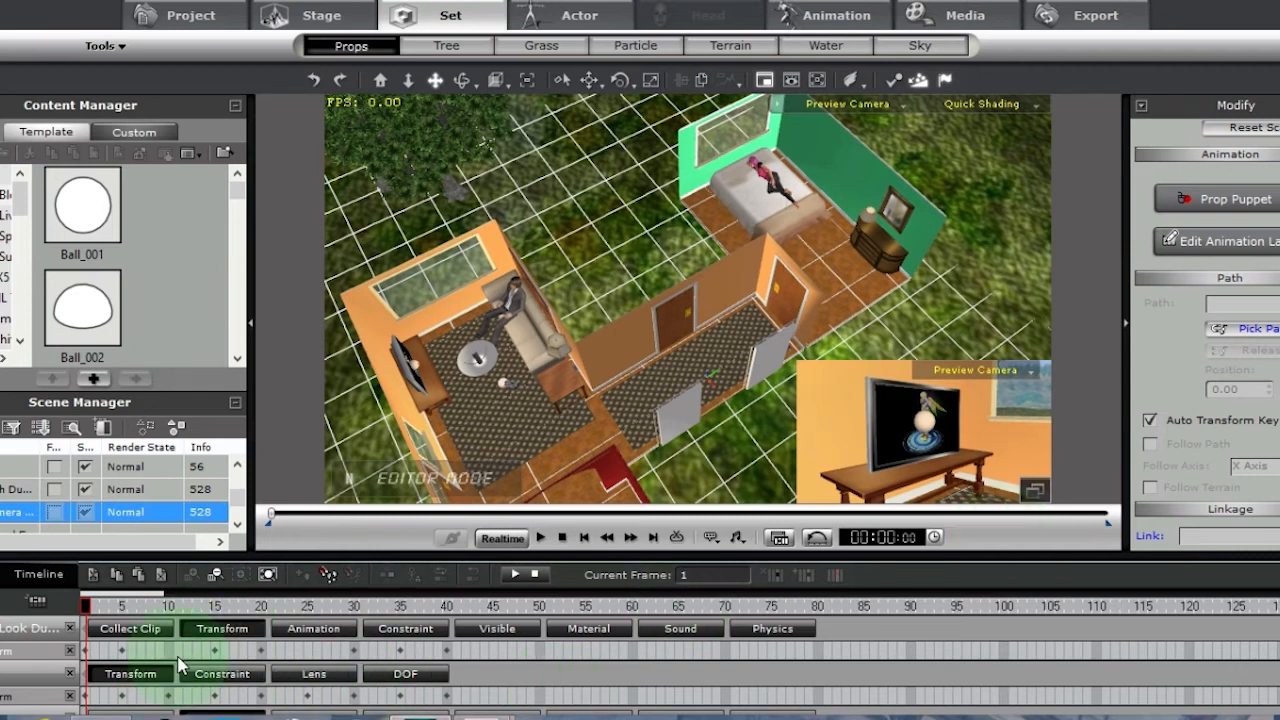
- Select all of the Camera Look Dummy's transform keys and convert their positions to a path
{"action": "left_click", "coordinate": [460, 648]}
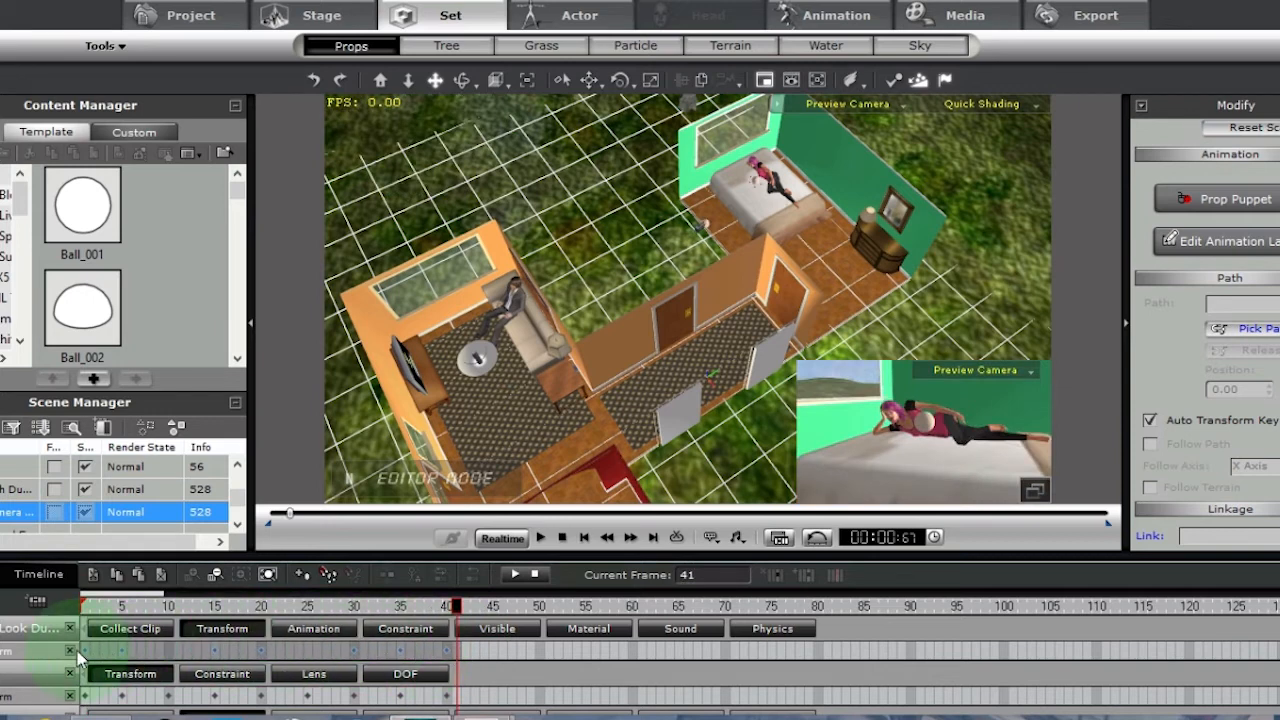
{"action": "left_click", "coordinate": [84, 606]}
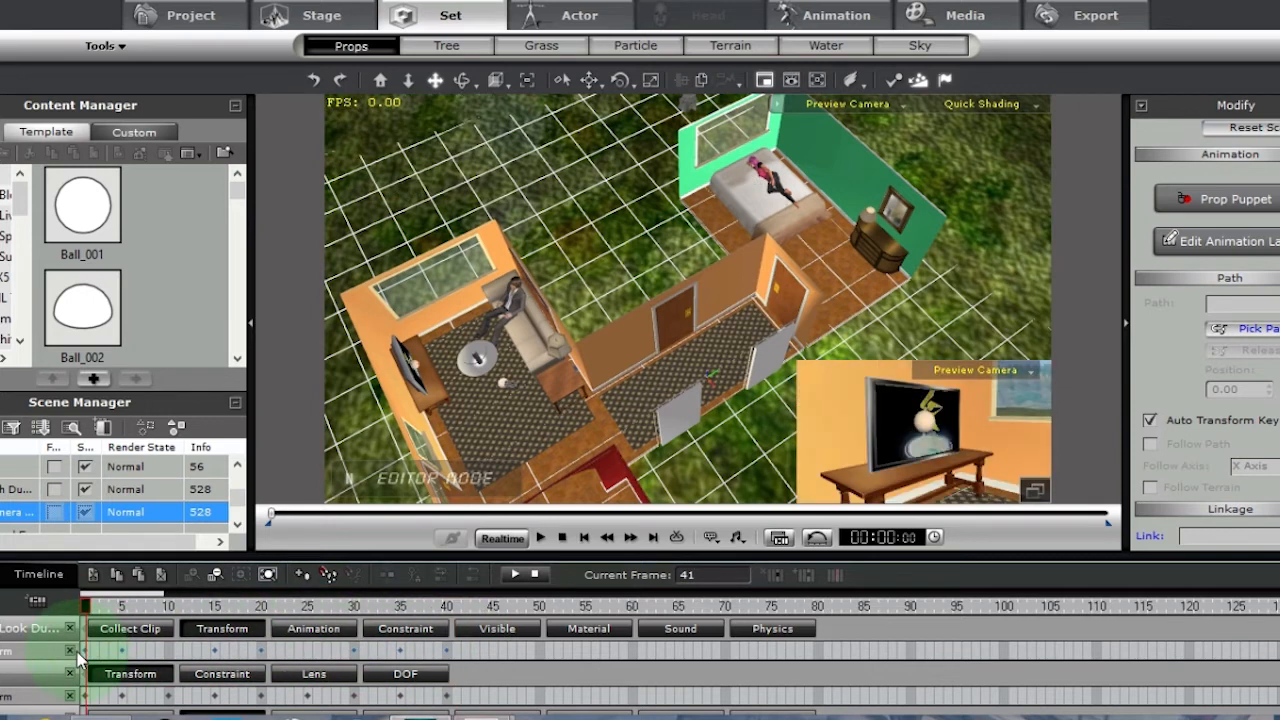
{"action": "right_click", "coordinate": [355, 651]}
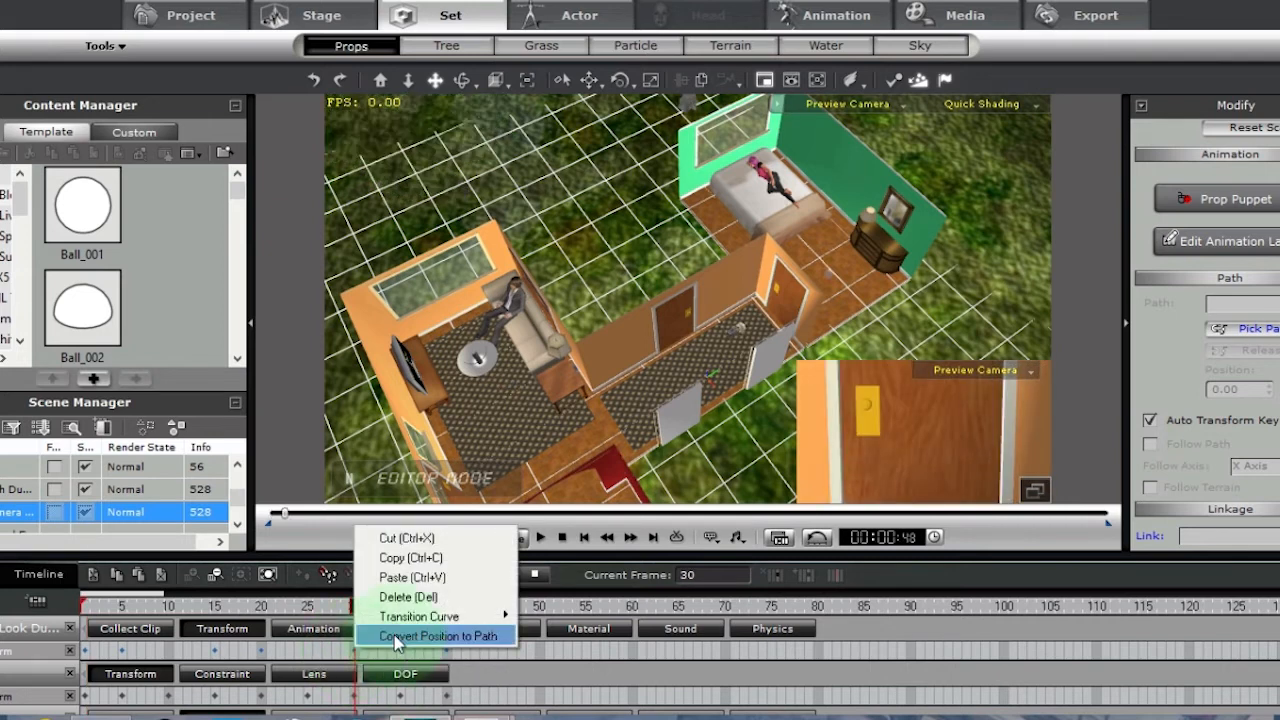
{"action": "left_click", "coordinate": [398, 638]}
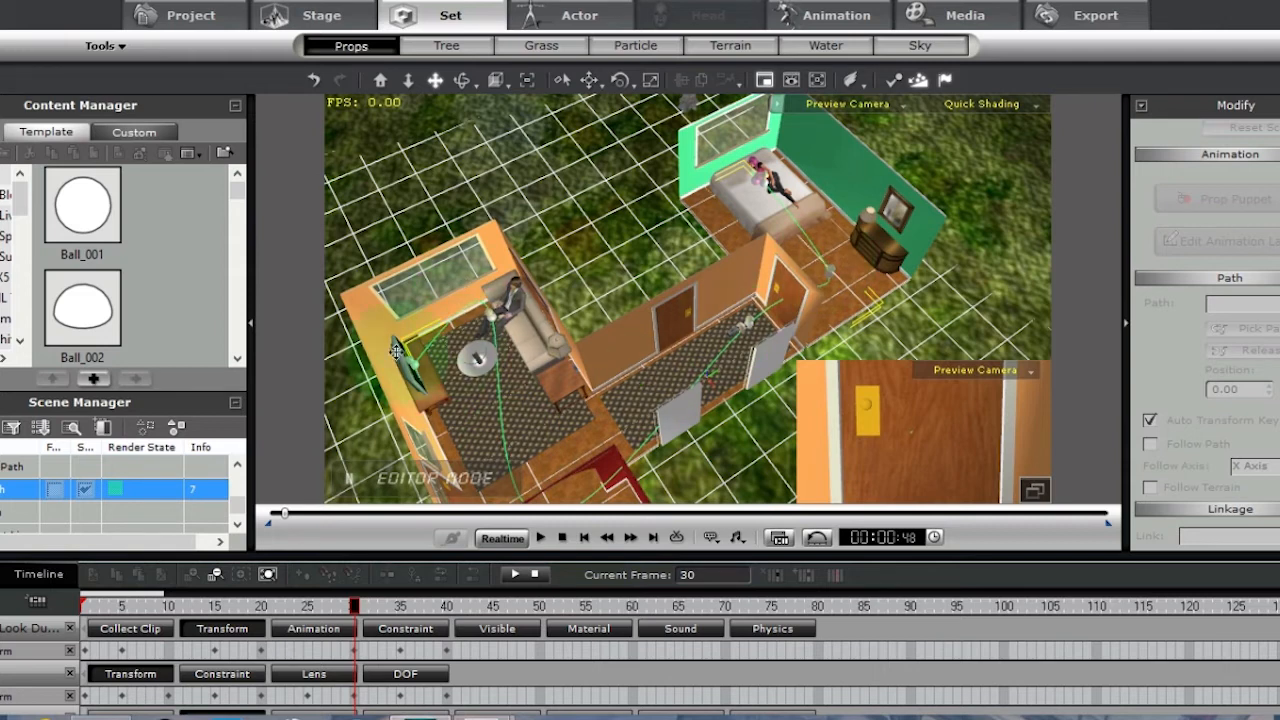
- Rename the path made from the Camera Look Dummy's keys as Look Path
{"action": "left_click", "coordinate": [22, 508]}
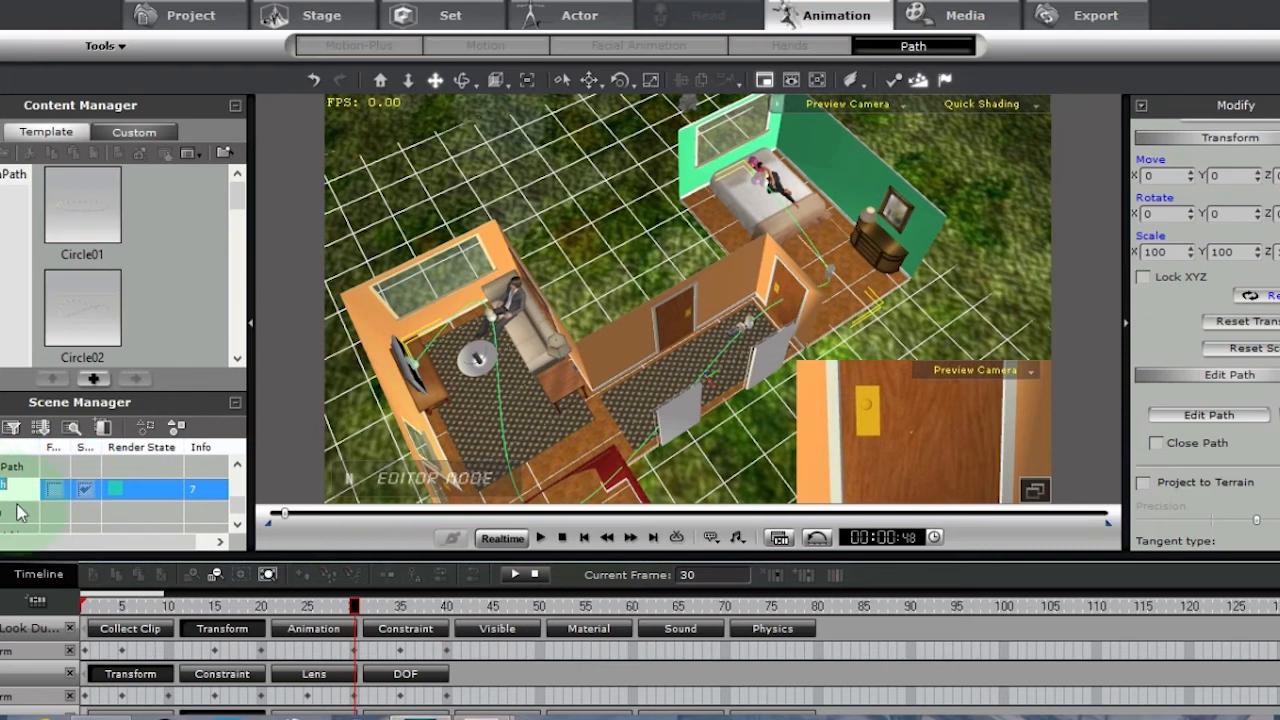
{"action": "type", "text": "Look Path"}
{"action": "key", "text": "Return"}
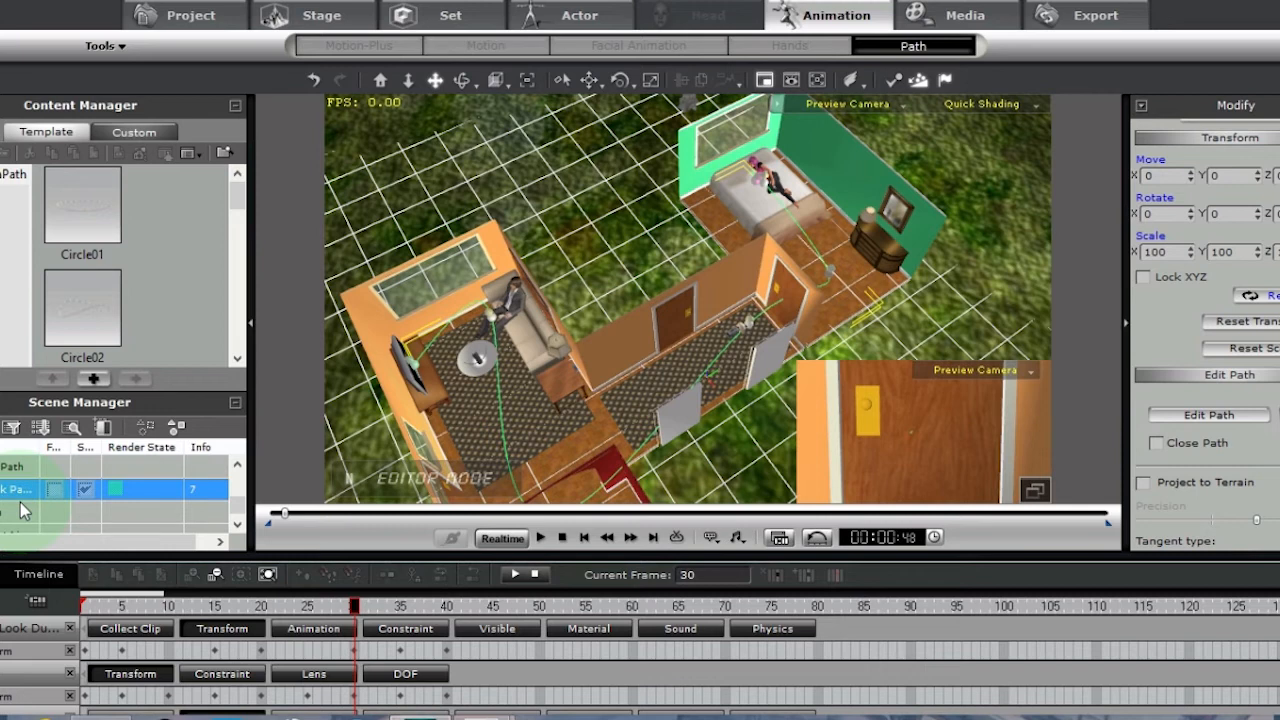
- Select all of the Path Dummy's transform keys and convert their positions to a second path
{"action": "scroll", "coordinate": [680, 665], "scroll_direction": "down", "scroll_amount": 1}
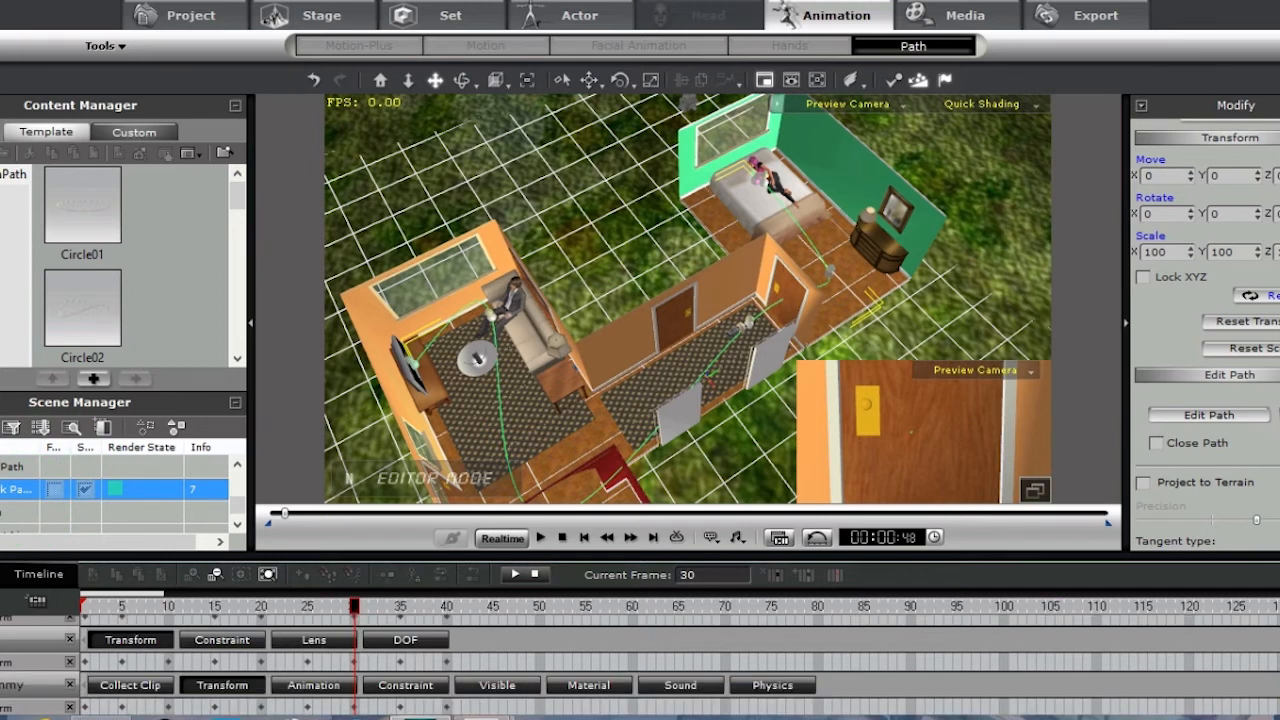
{"action": "left_click", "coordinate": [455, 712]}
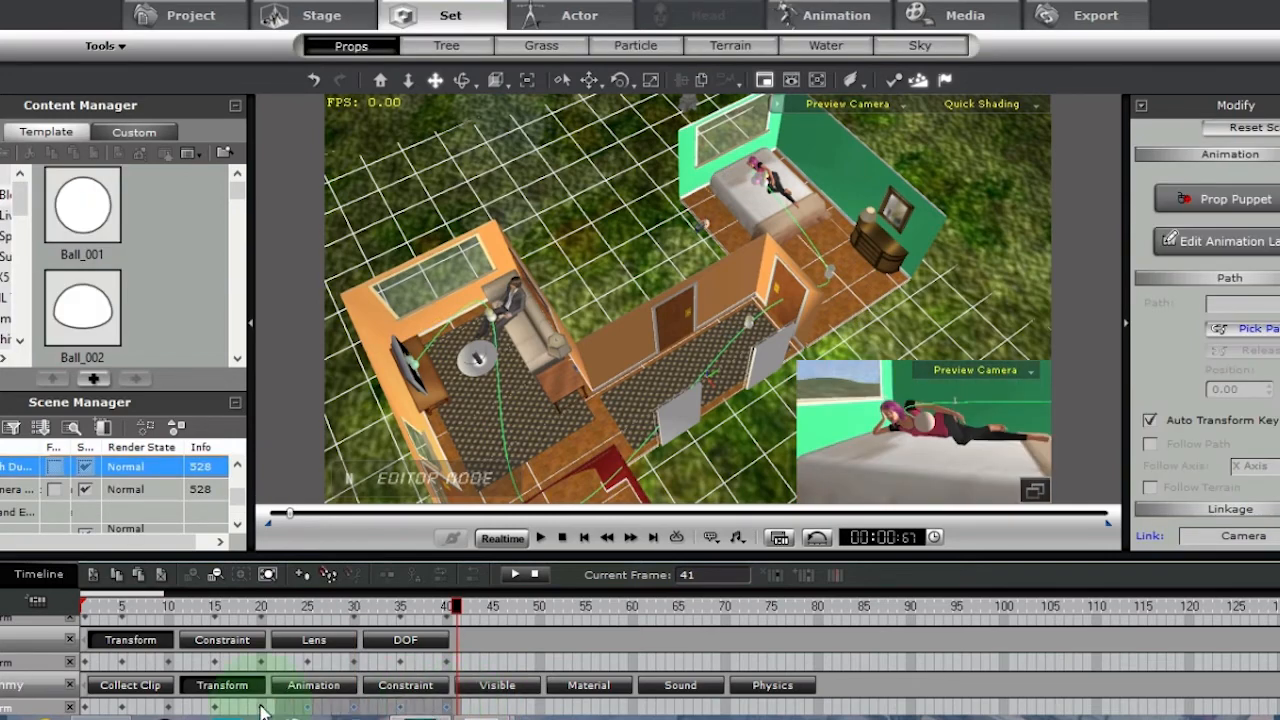
{"action": "left_click", "coordinate": [86, 712]}
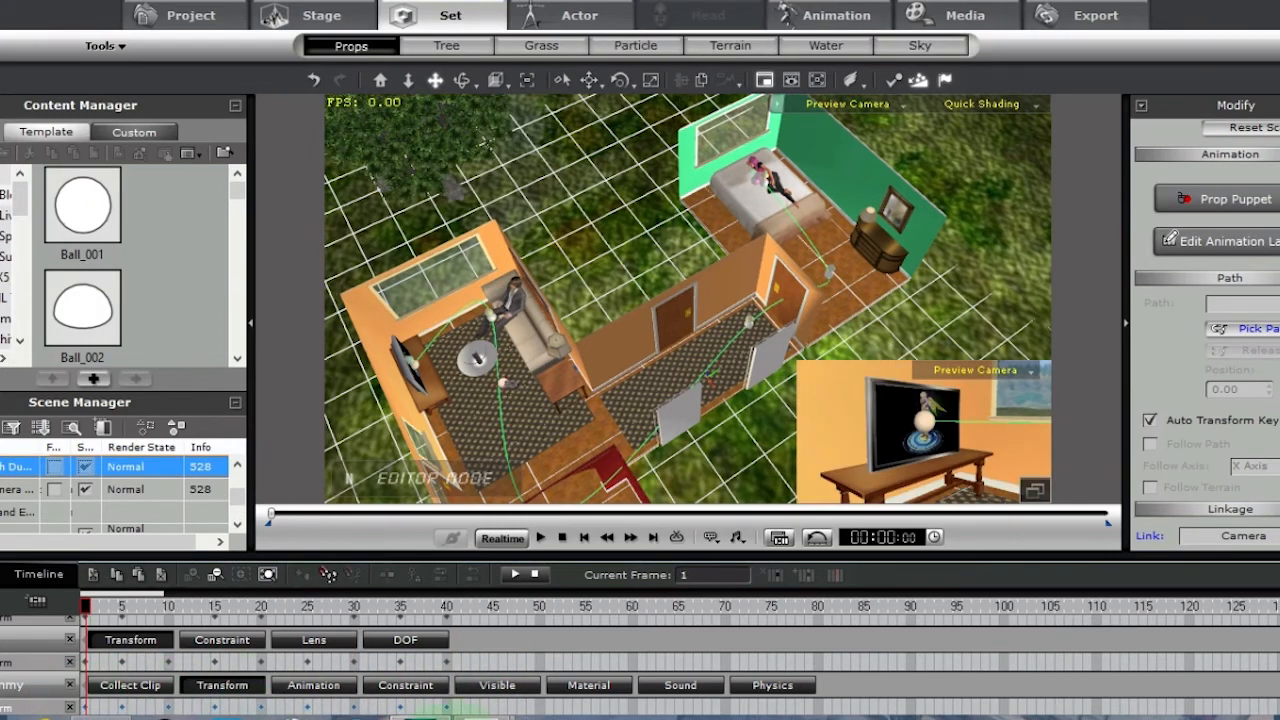
{"action": "right_click", "coordinate": [448, 710]}
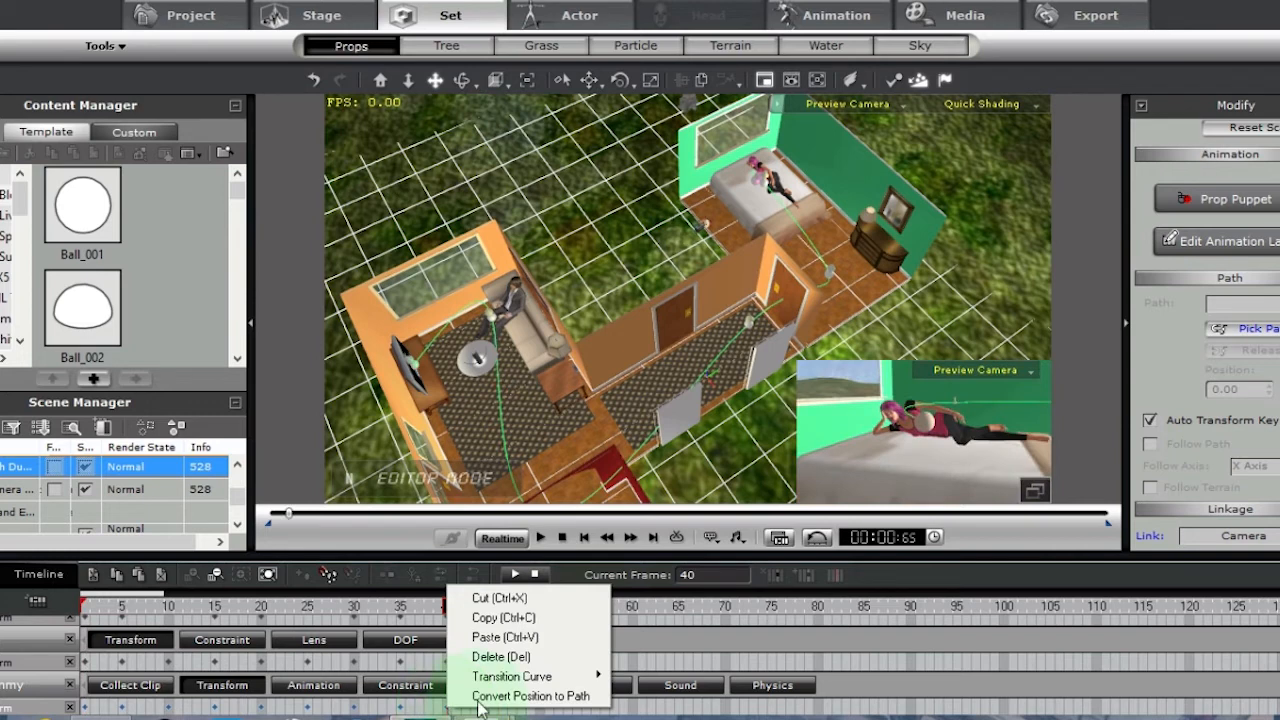
{"action": "left_click", "coordinate": [483, 696]}
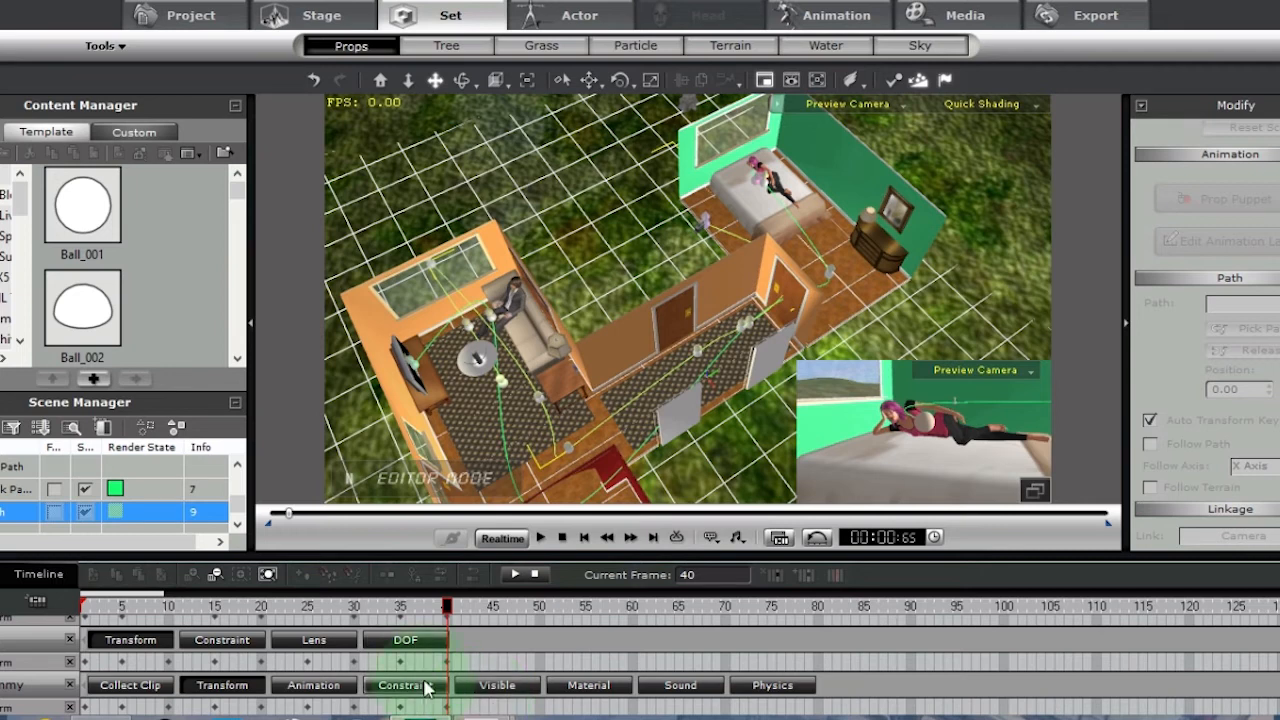
- Colour the path made from the Path Dummy's keys yellow and rename it Camera Path
{"action": "left_click", "coordinate": [116, 514]}
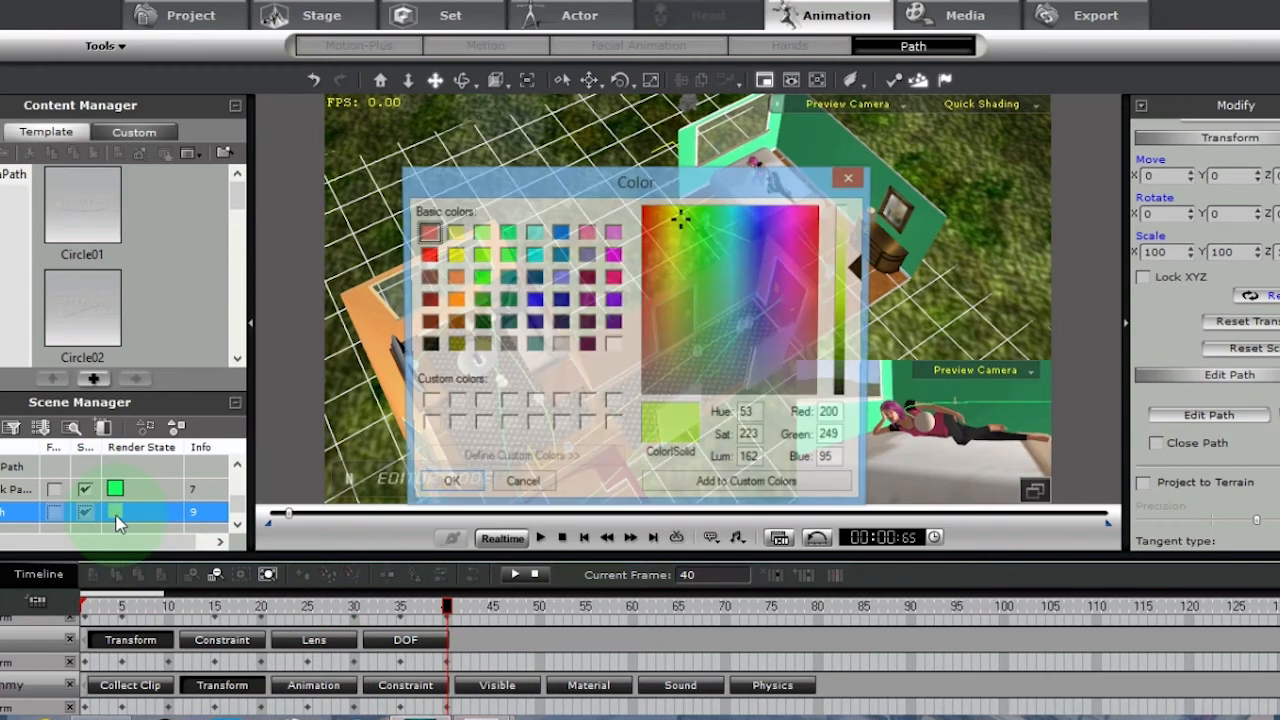
{"action": "left_click", "coordinate": [452, 254]}
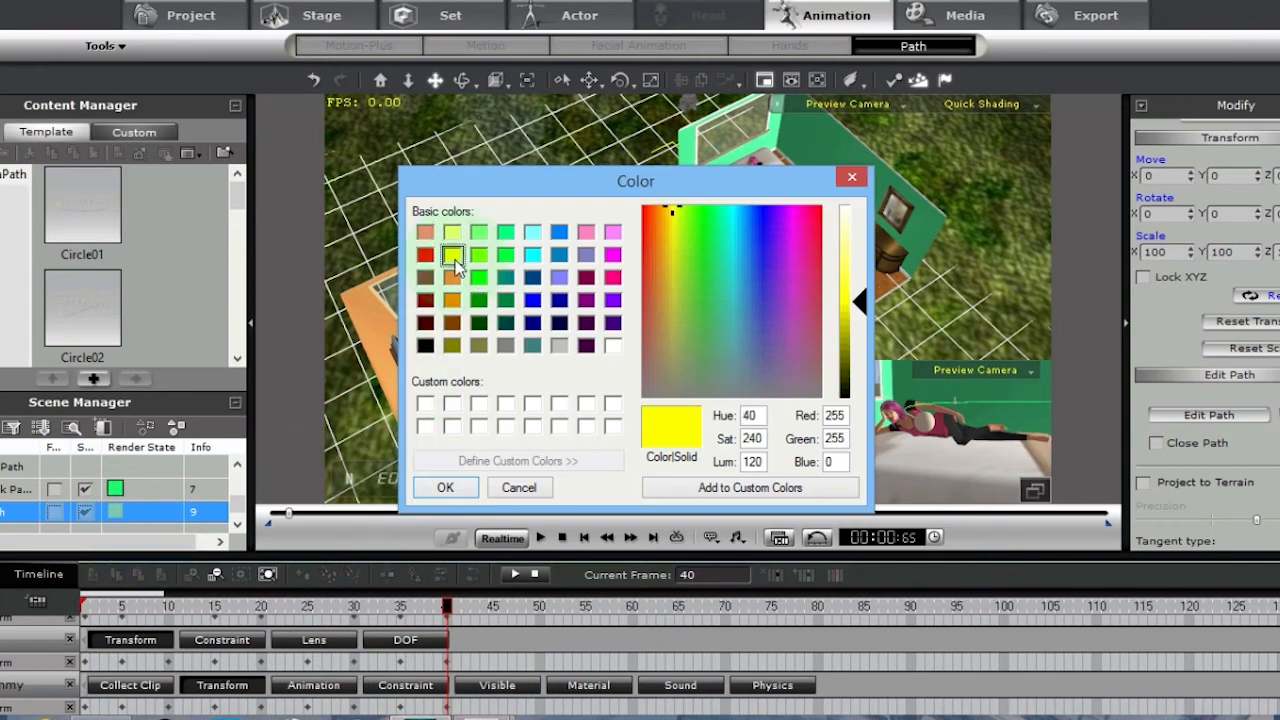
{"action": "left_click", "coordinate": [445, 487]}
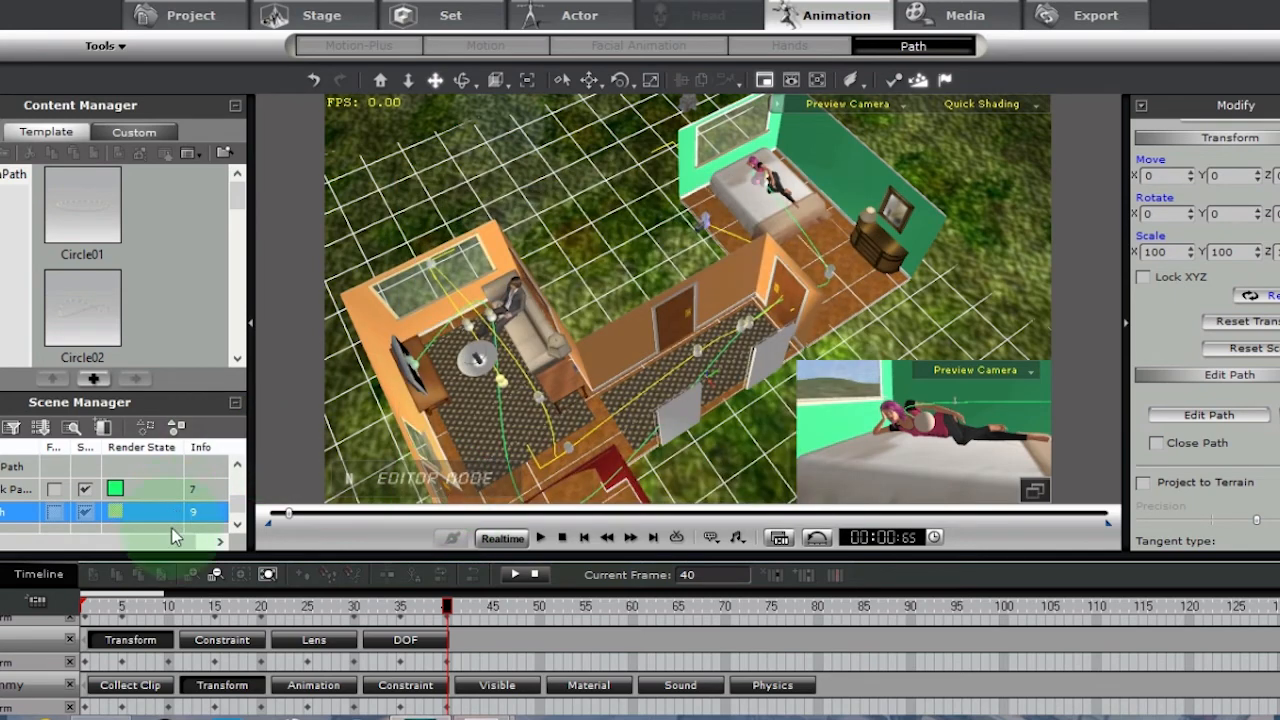
{"action": "left_click", "coordinate": [5, 512]}
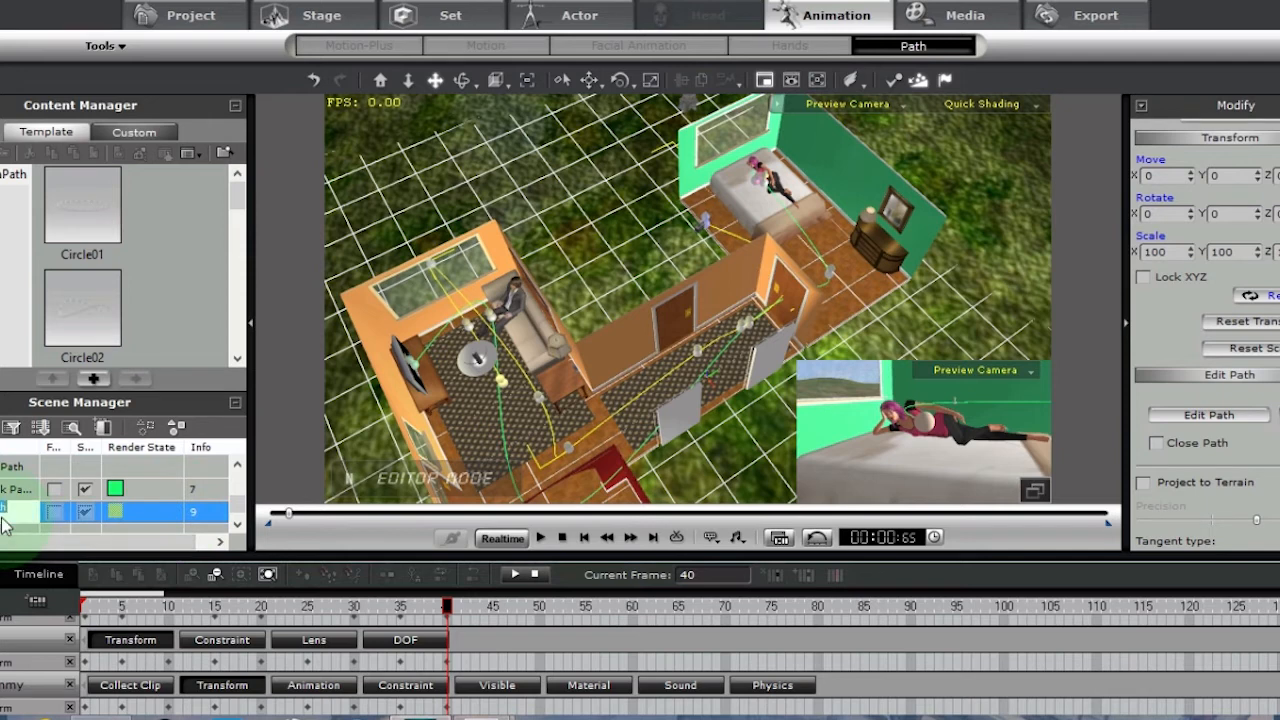
{"action": "type", "text": "Camera"}
{"action": "type", "text": " Path"}
{"action": "key", "text": "Return"}
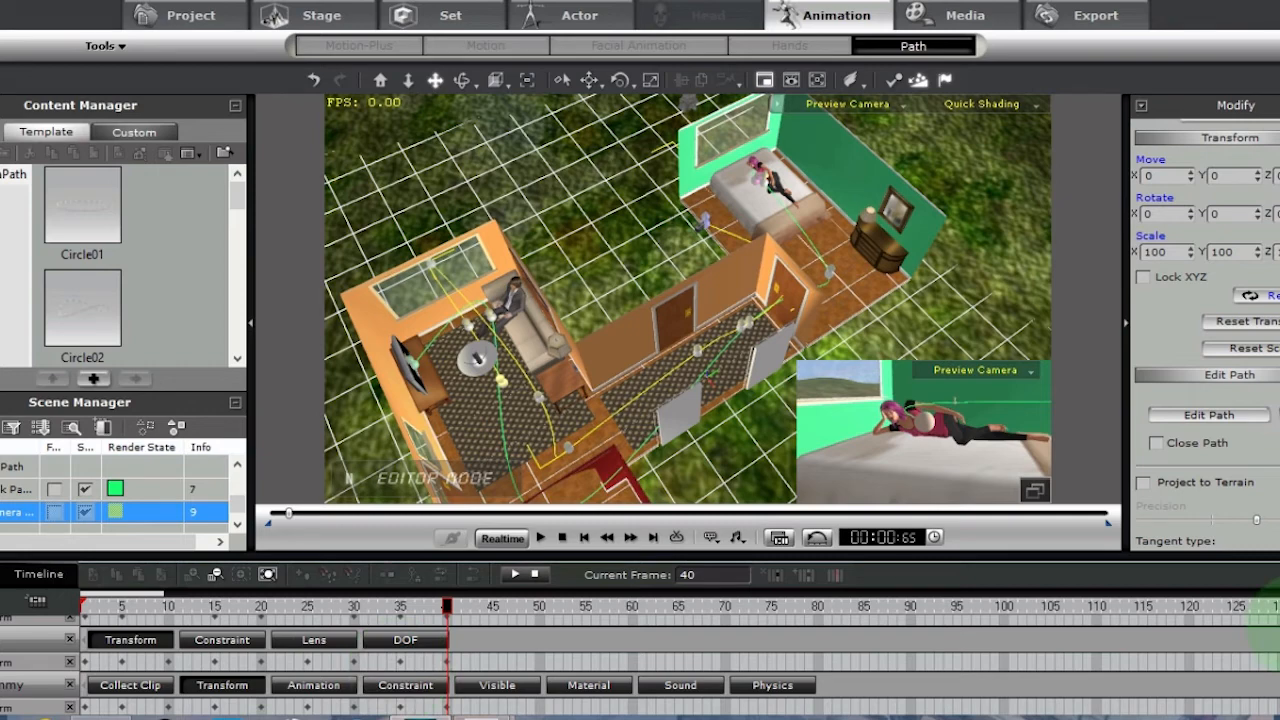
- Delete the transform keys after frame 1 from the Camera Look Dummy, camera and Path Dummy, and return to frame 1
{"action": "scroll", "coordinate": [600, 690], "scroll_direction": "up", "scroll_amount": 2}
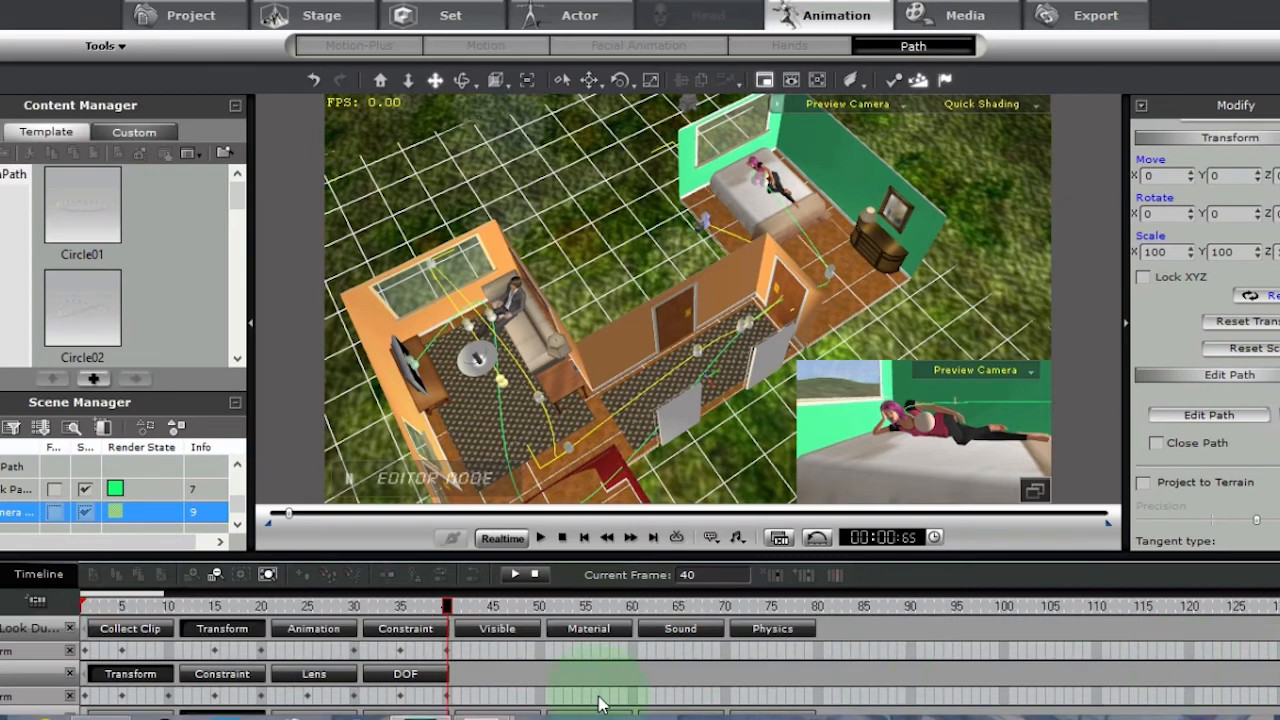
{"action": "left_click", "coordinate": [458, 656]}
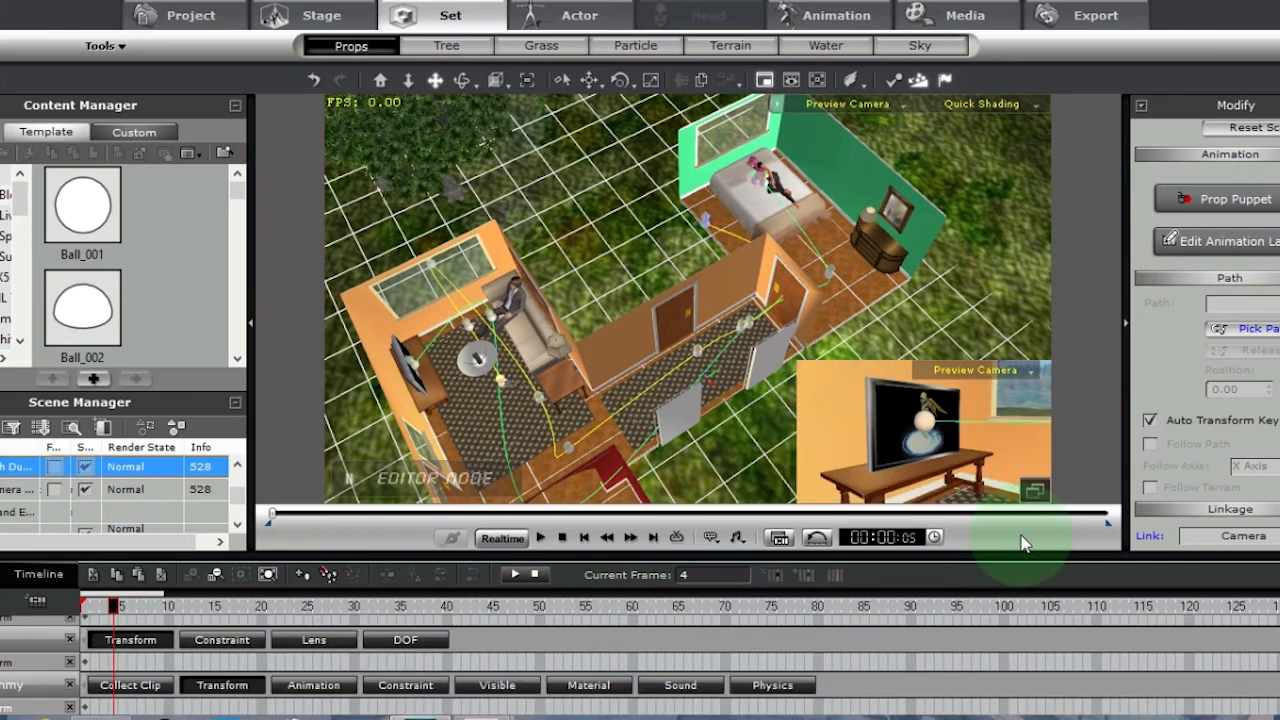
{"action": "left_click", "coordinate": [564, 540]}
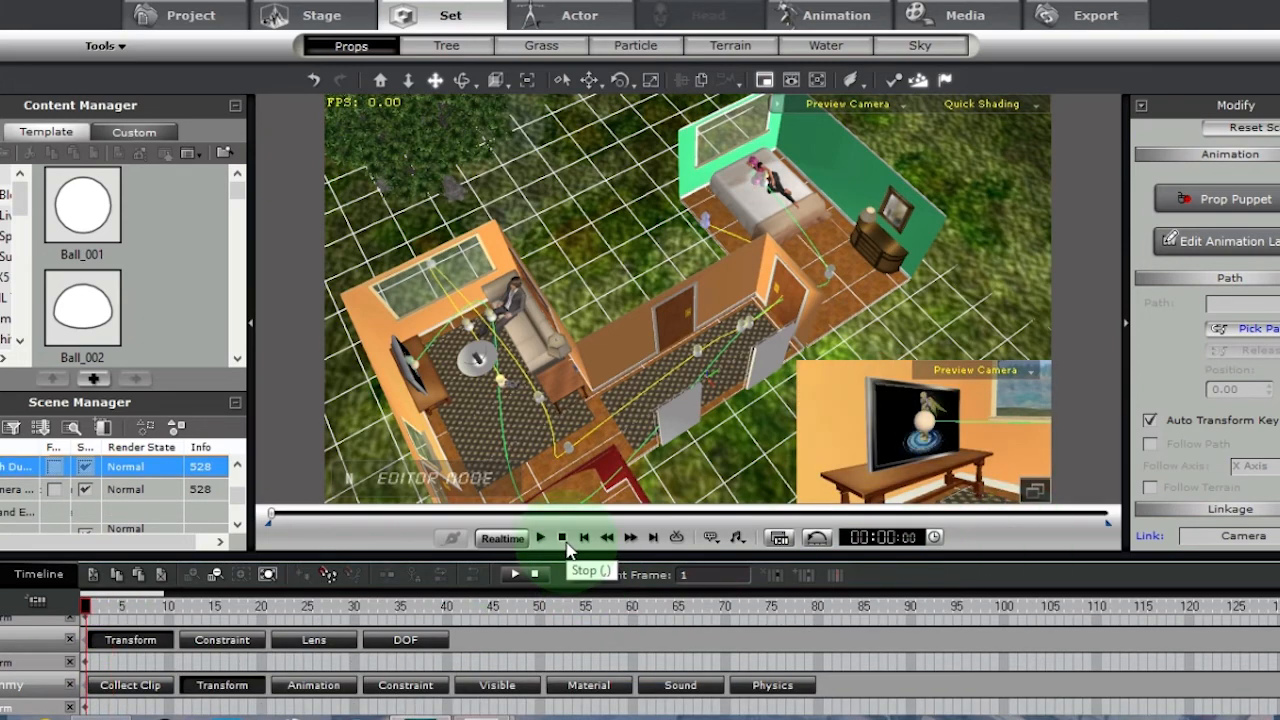
{"action": "left_click_drag", "start_coordinate": [1279, 662], "coordinate": [1279, 650]}
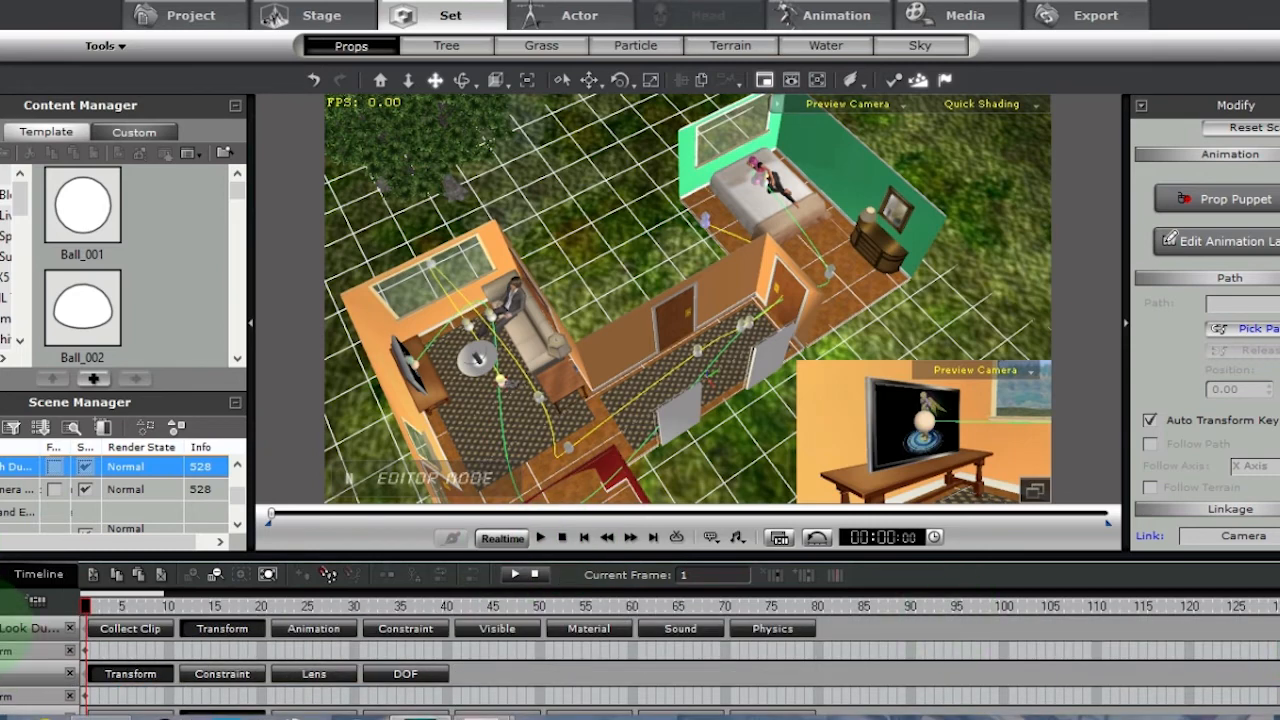
- Attach the Camera Look Dummy to the Look Path and set its path position to 0 at frame 1
{"action": "left_click", "coordinate": [20, 632]}
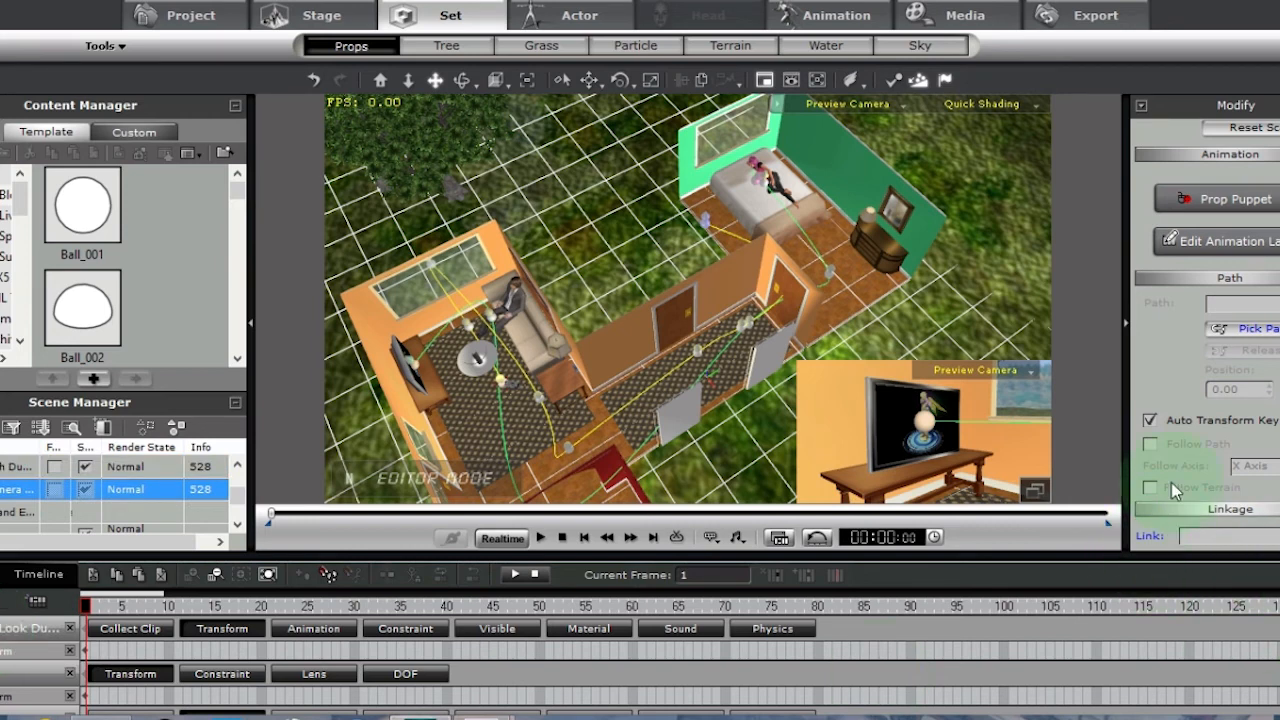
{"action": "left_click", "coordinate": [1274, 334]}
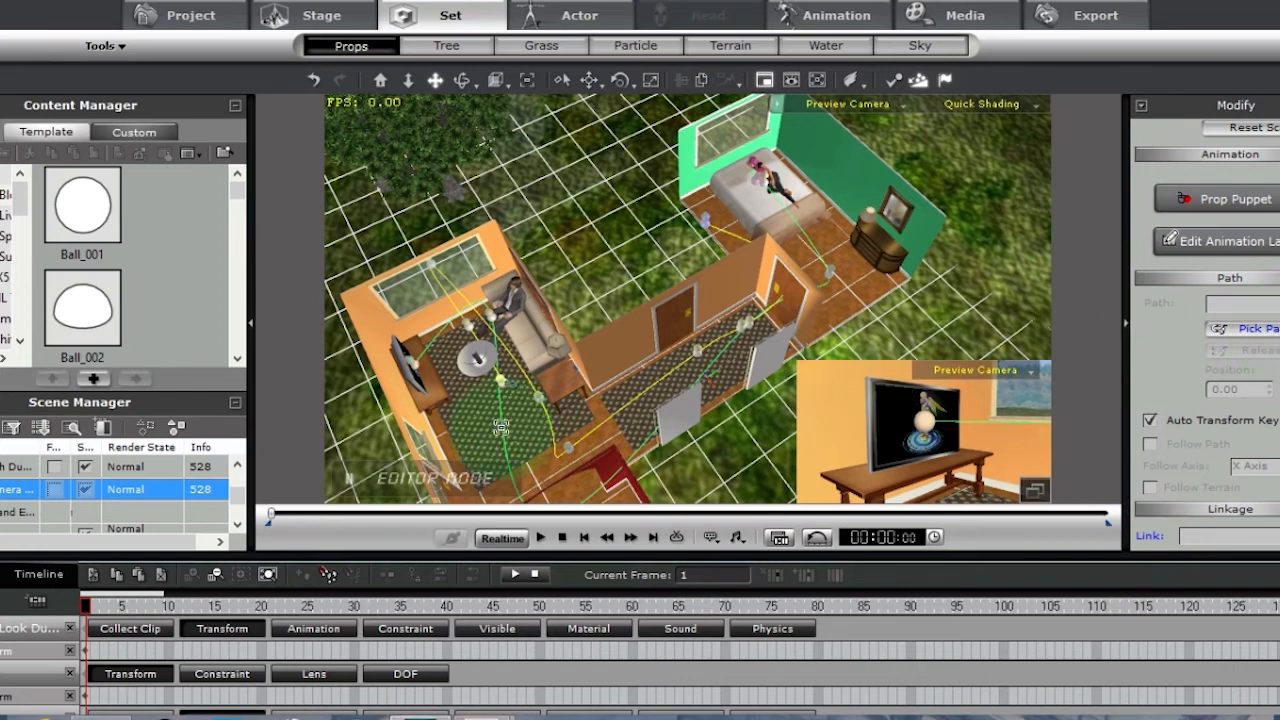
{"action": "left_click", "coordinate": [501, 428]}
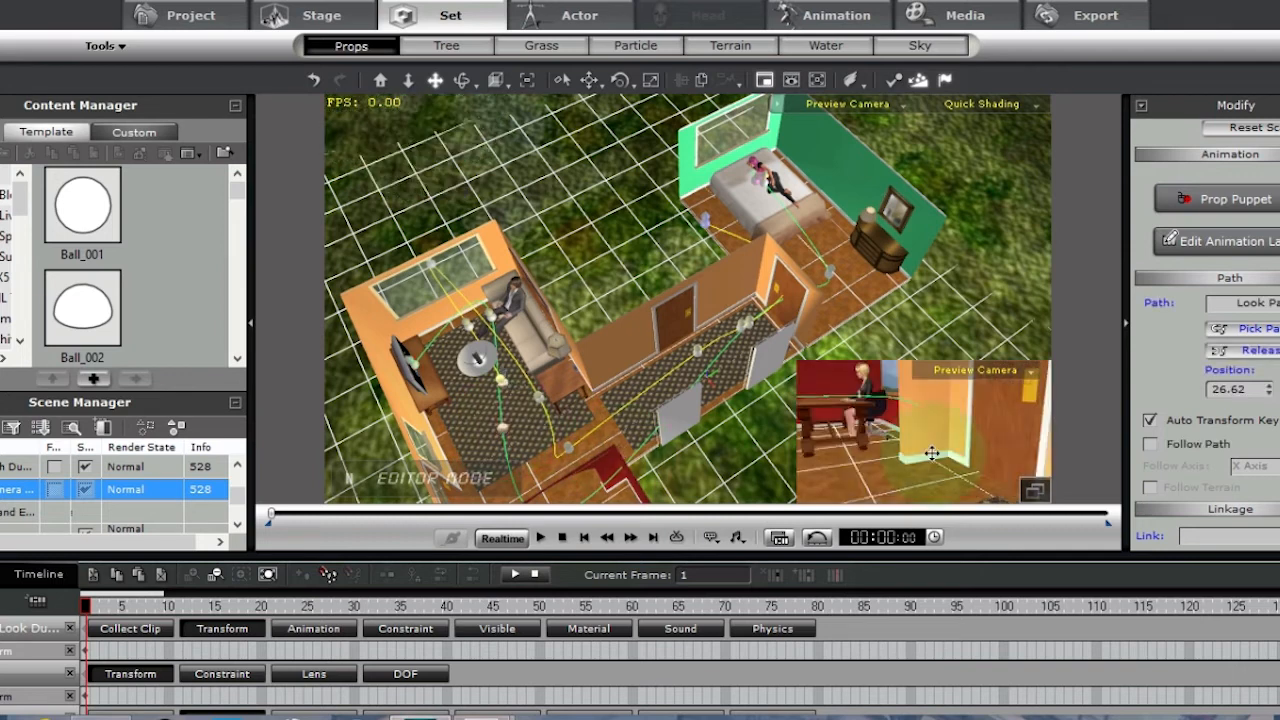
{"action": "double_click", "coordinate": [1249, 389]}
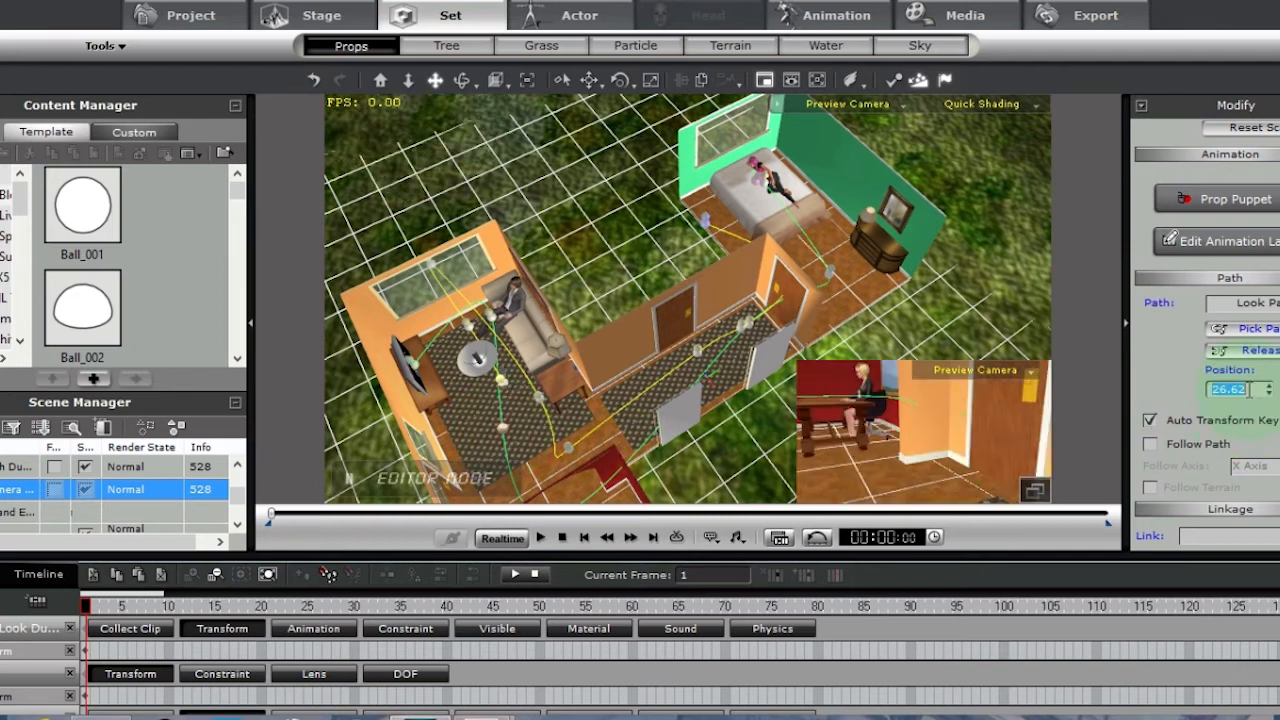
{"action": "type", "text": "0"}
{"action": "key", "text": "Return"}
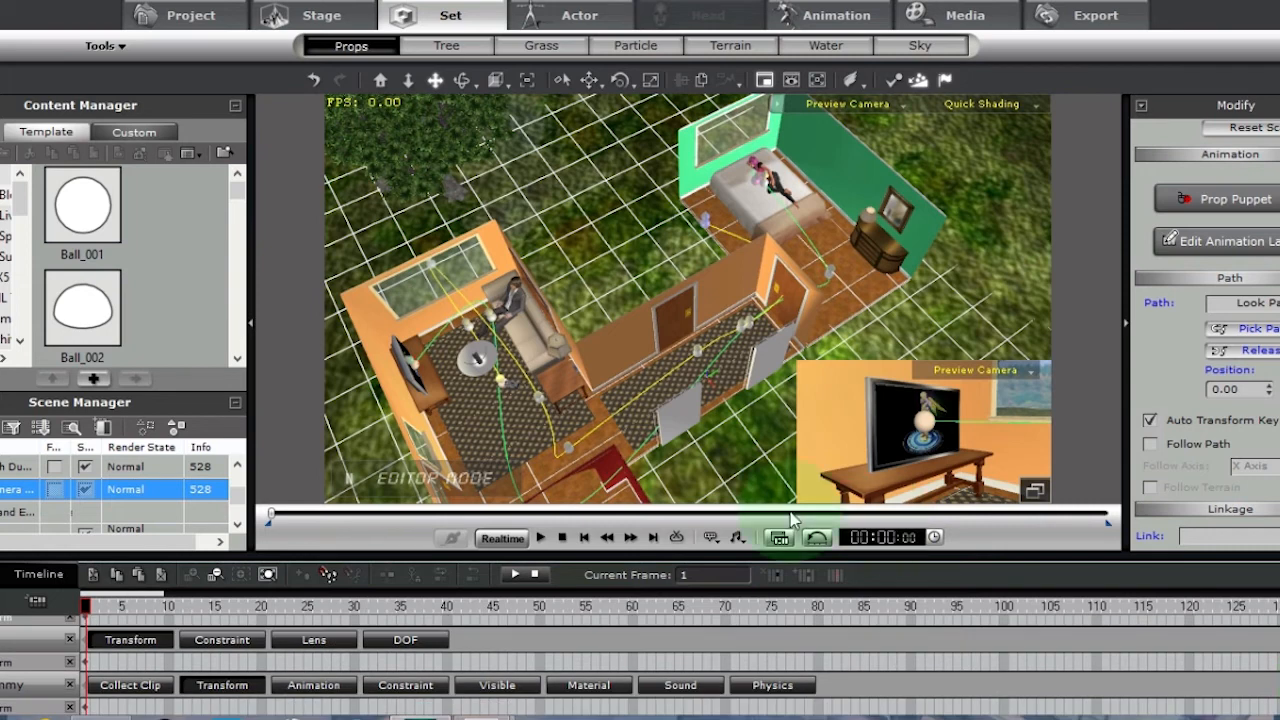
- Unlink the Path Dummy from the camera
{"action": "left_click", "coordinate": [25, 466]}
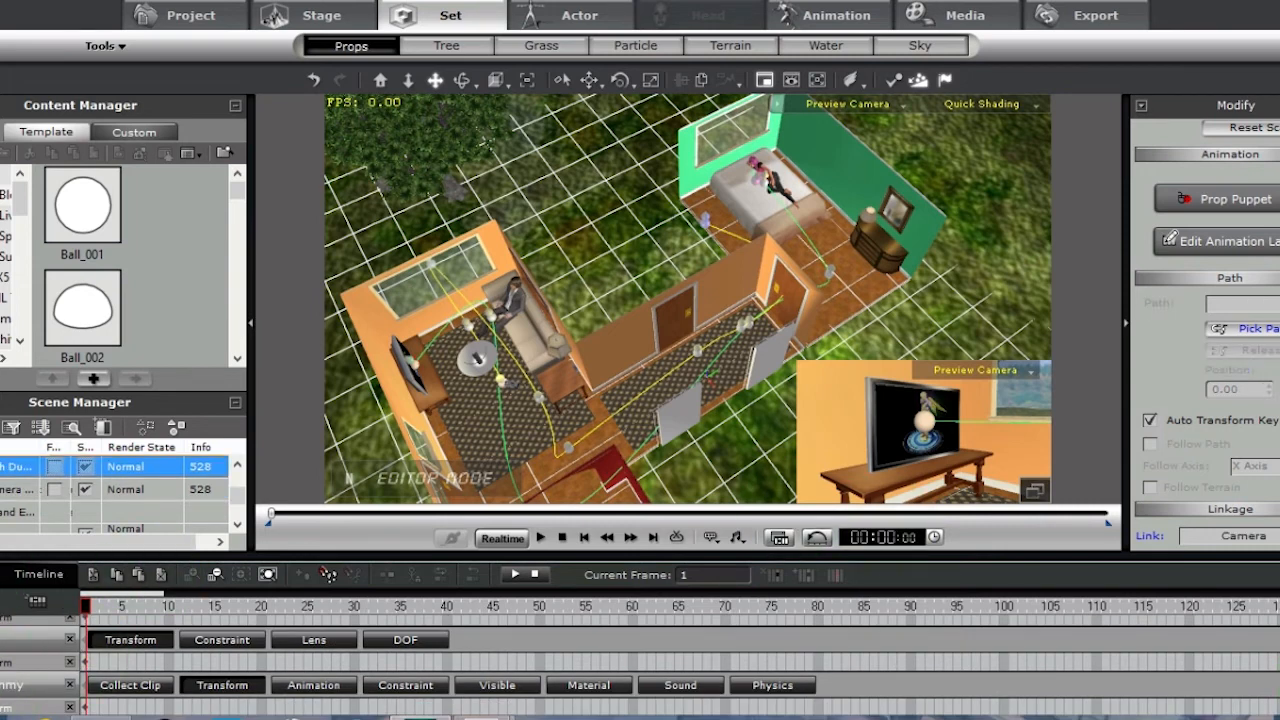
{"action": "scroll", "coordinate": [1205, 330], "scroll_direction": "down", "scroll_amount": 6}
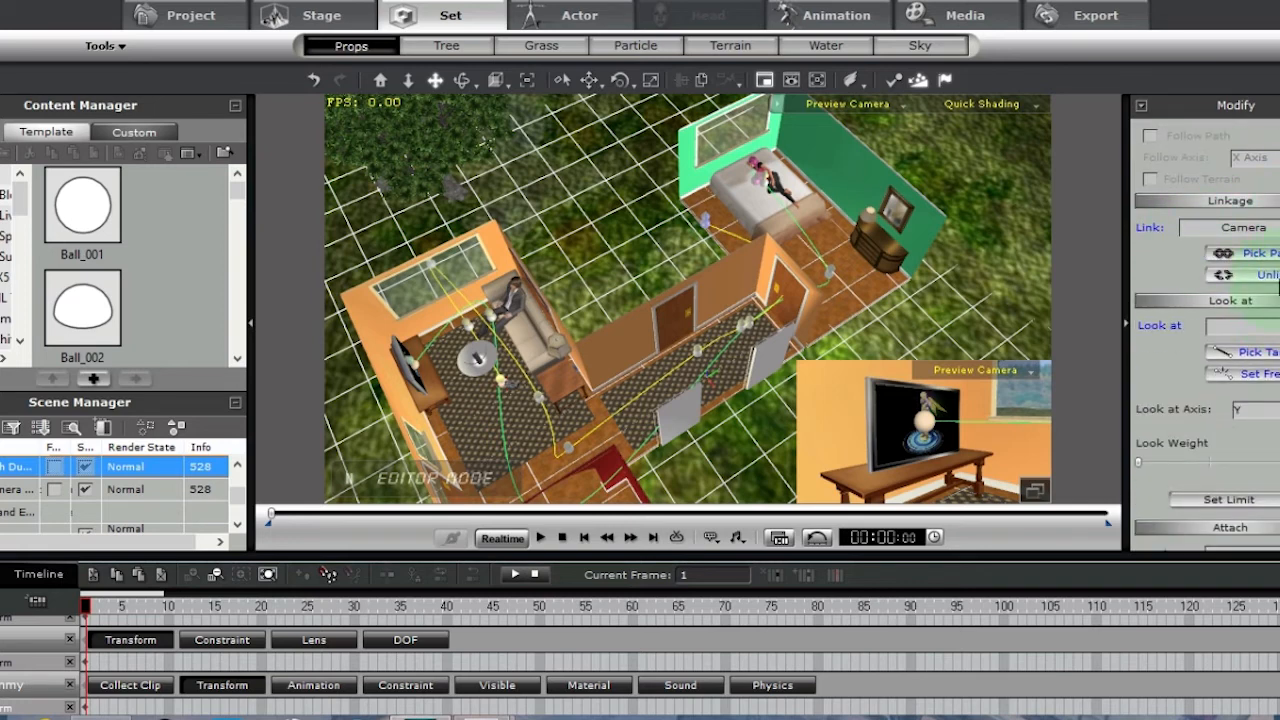
{"action": "left_click", "coordinate": [1274, 275]}
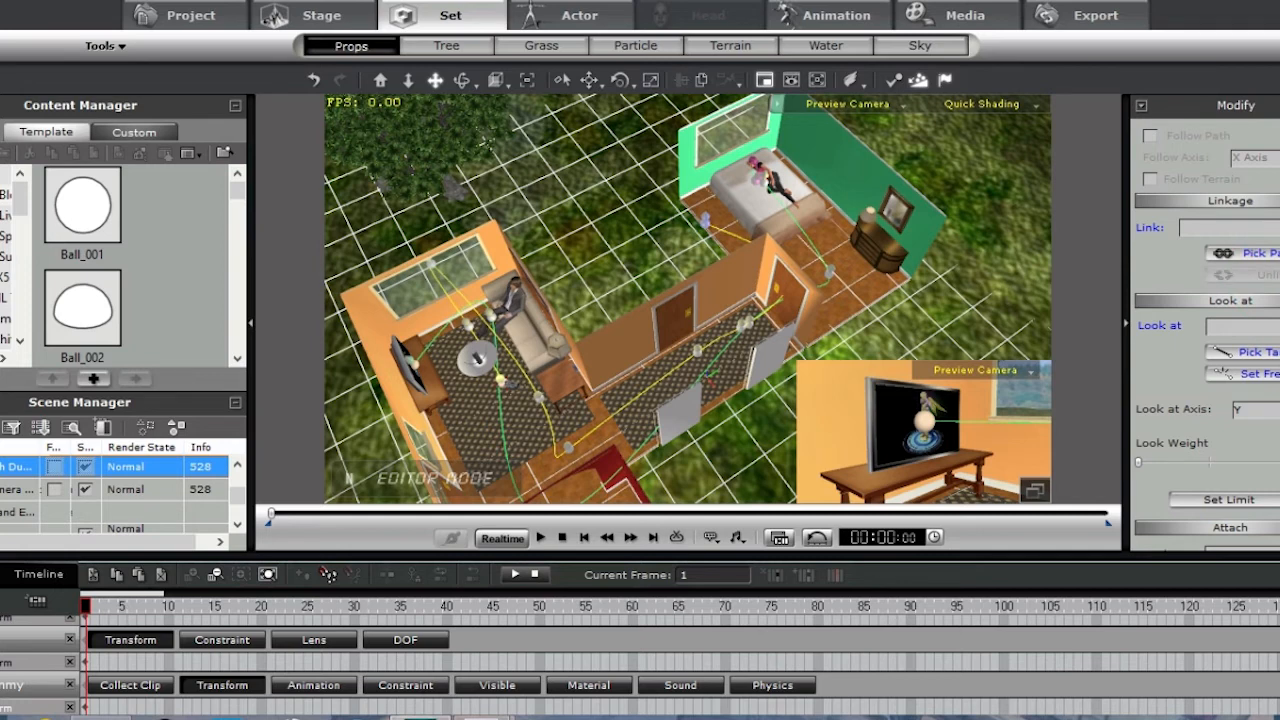
- Attach the Path Dummy to the Camera Path and set its path position to 0 at frame 1
{"action": "scroll", "coordinate": [1268, 285], "scroll_direction": "up", "scroll_amount": 6}
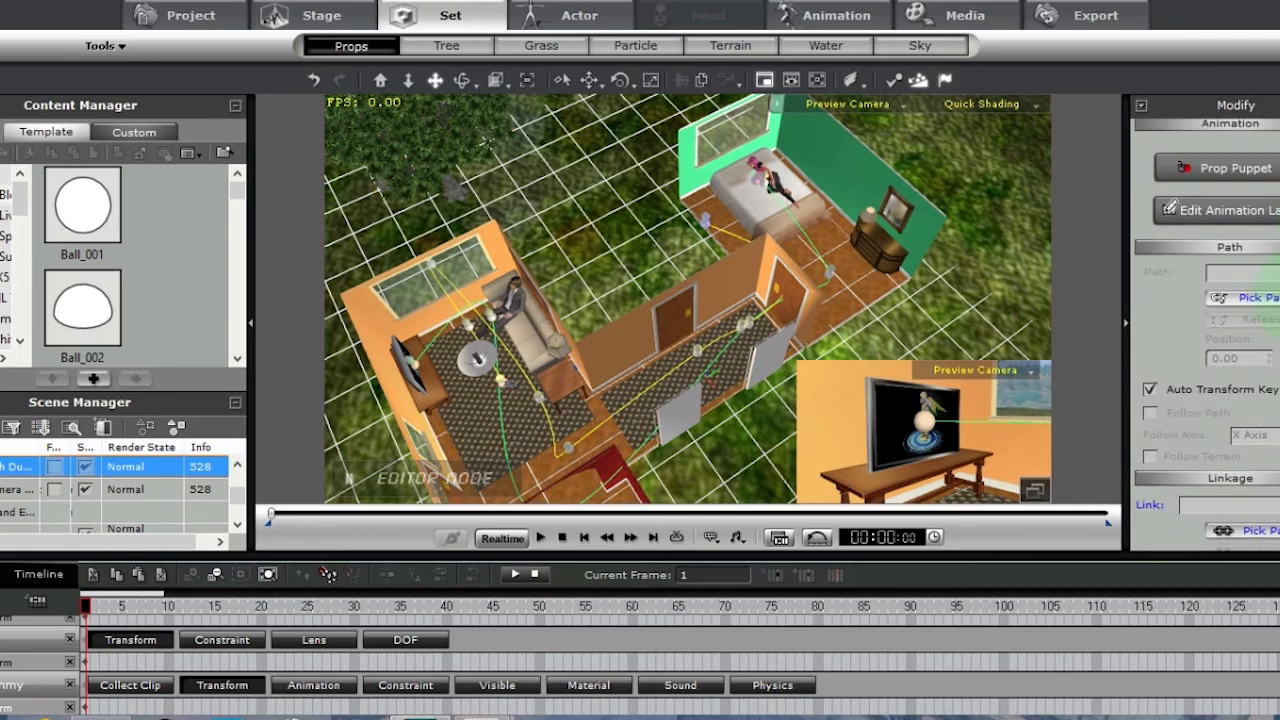
{"action": "left_click", "coordinate": [1277, 298]}
{"action": "left_click", "coordinate": [543, 411]}
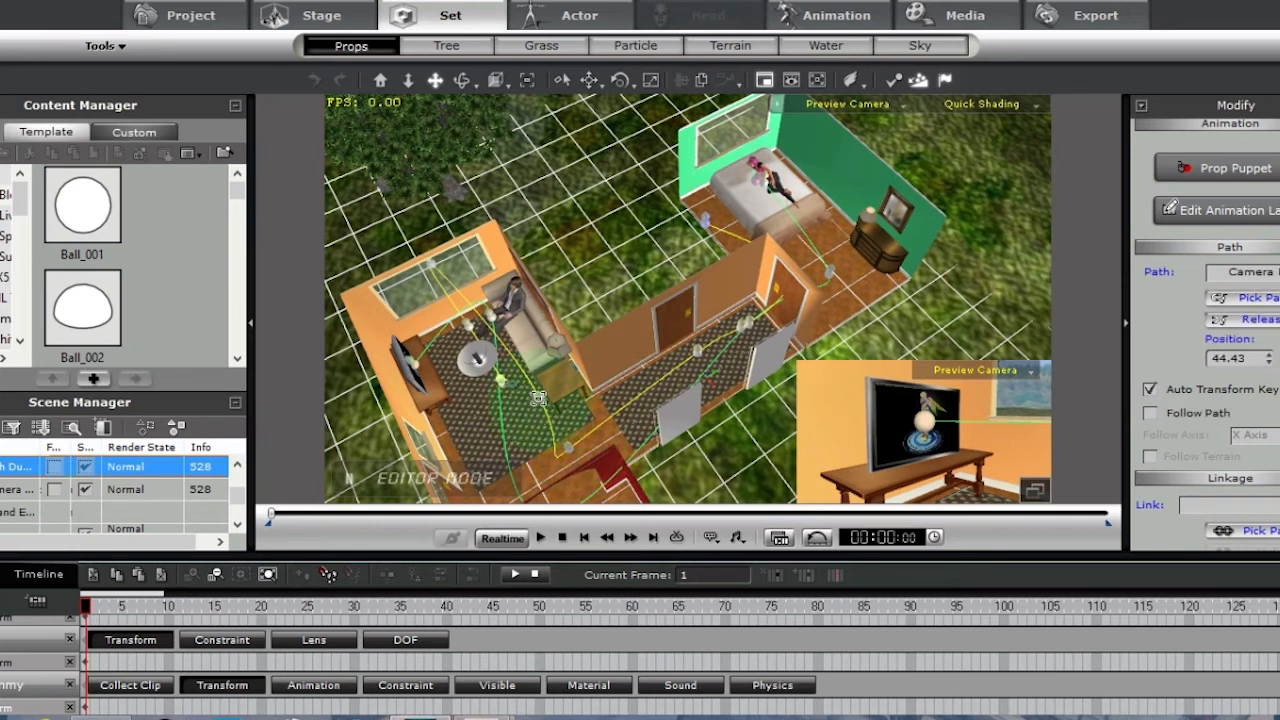
{"action": "double_click", "coordinate": [1252, 357]}
{"action": "type", "text": "0"}
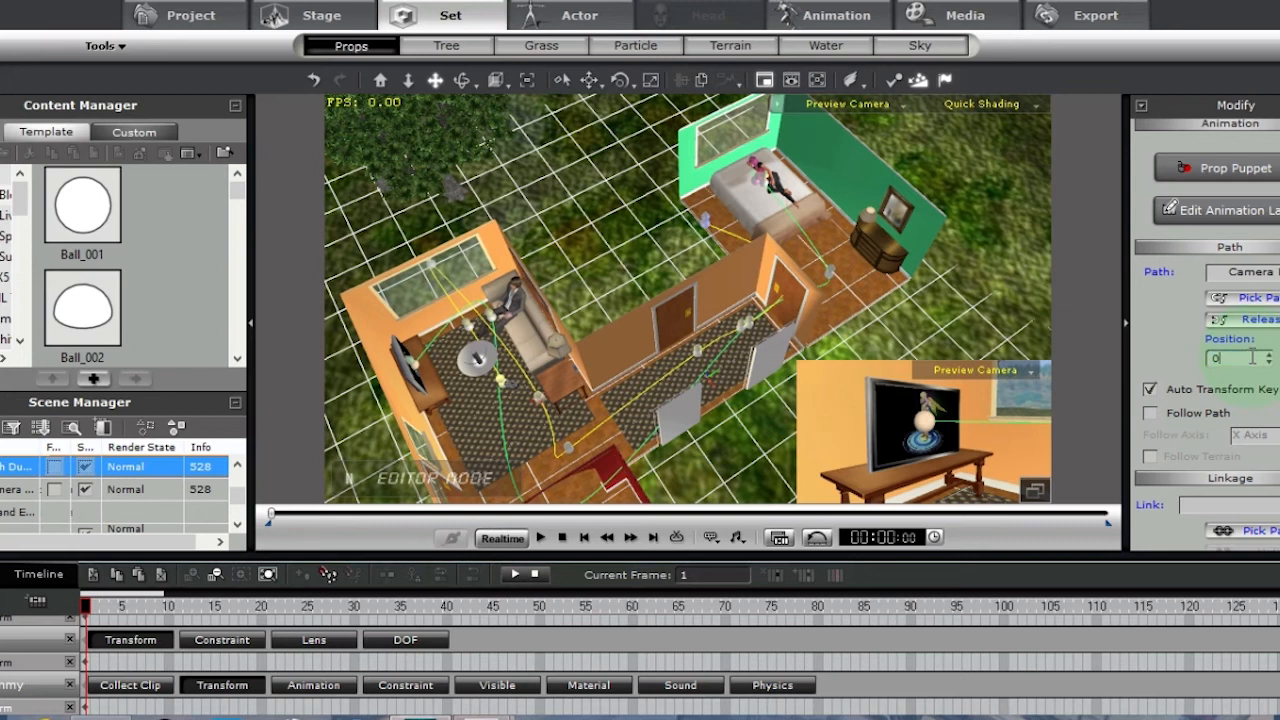
{"action": "key", "text": "Return"}
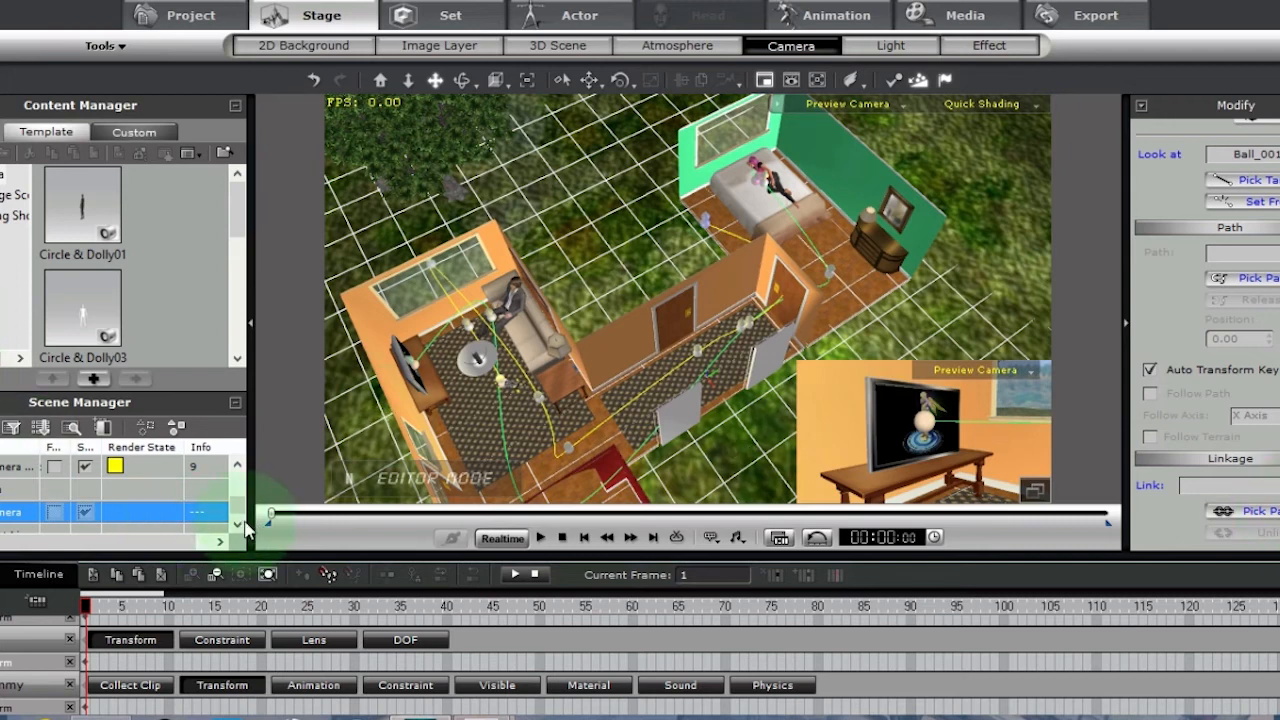
- Link the camera to the Path Dummy as its parent
{"action": "left_click_drag", "start_coordinate": [236, 513], "coordinate": [235, 502]}
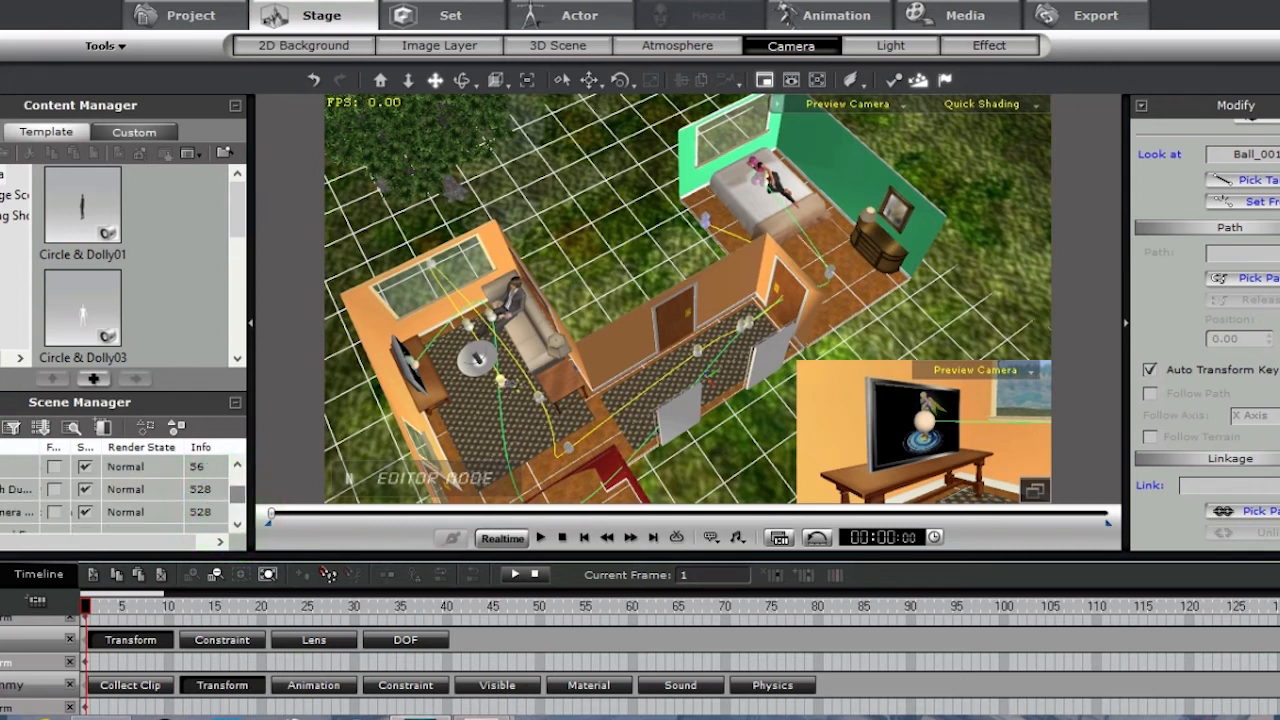
{"action": "left_click", "coordinate": [10, 489]}
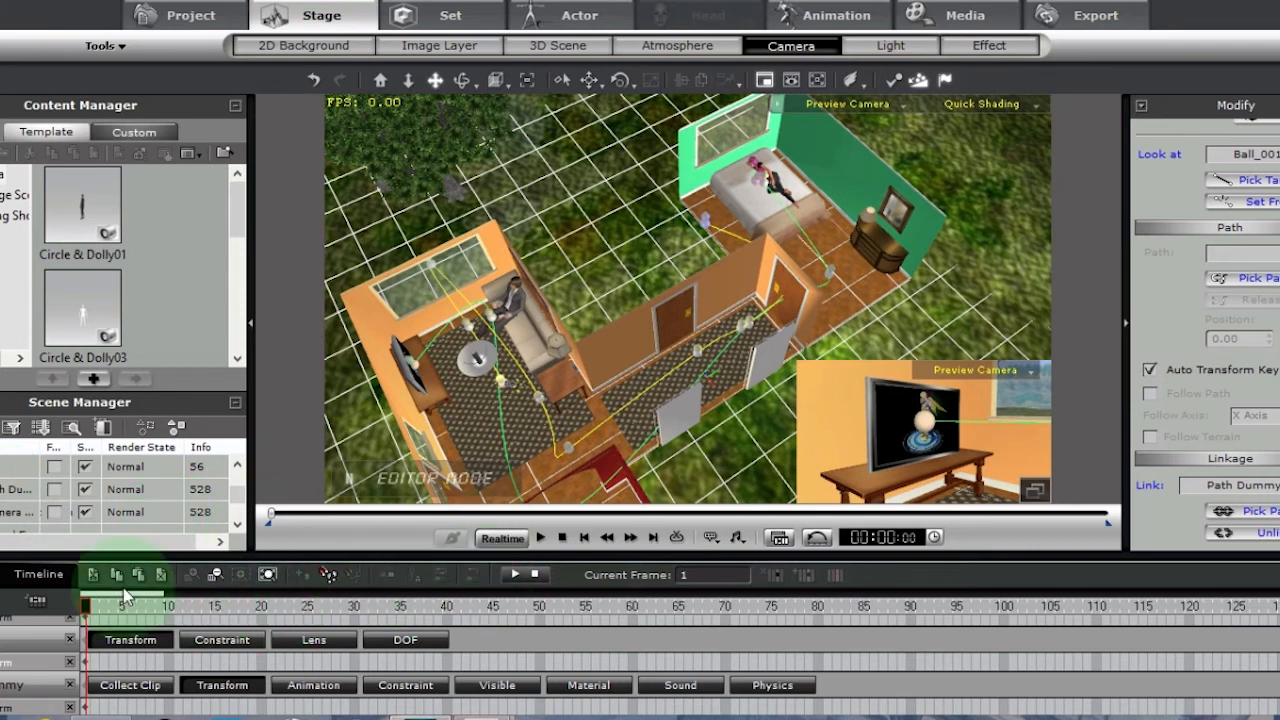
- Set the Path Dummy's position along the Camera Path to 100 at frame 1064
{"action": "left_click_drag", "start_coordinate": [120, 593], "coordinate": [1065, 632]}
{"action": "left_click", "coordinate": [1109, 606]}
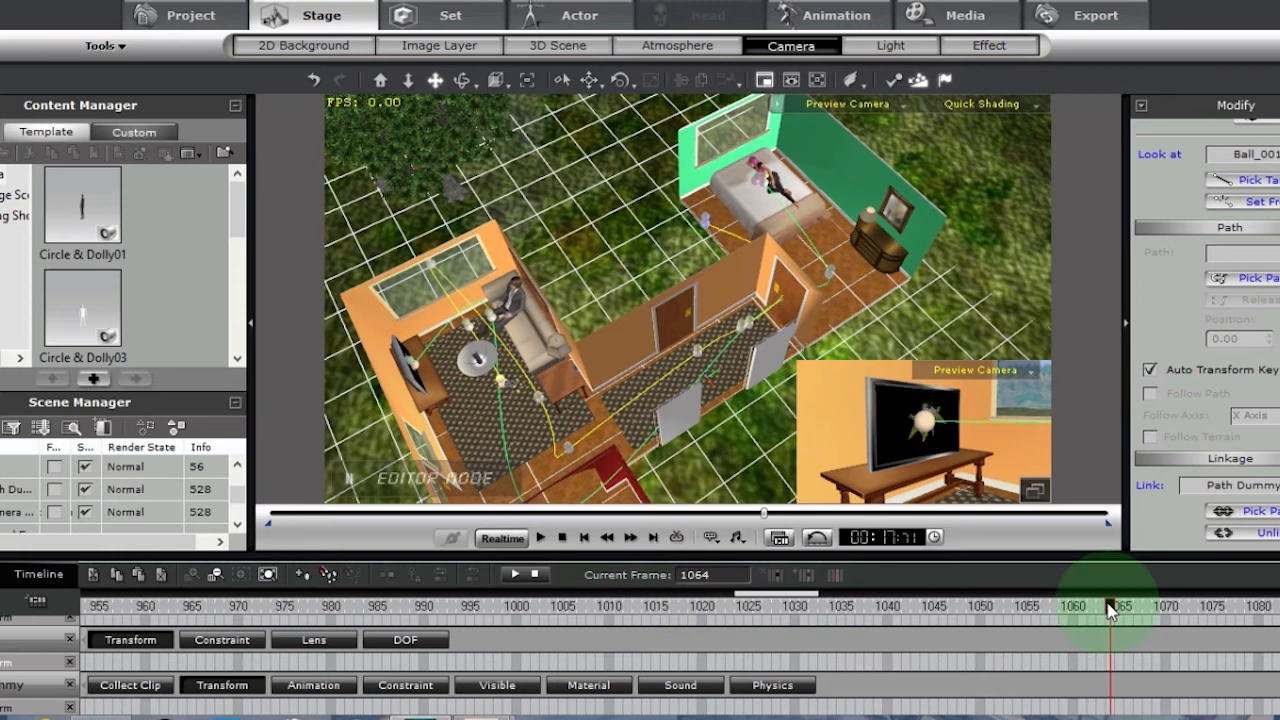
{"action": "left_click", "coordinate": [28, 687]}
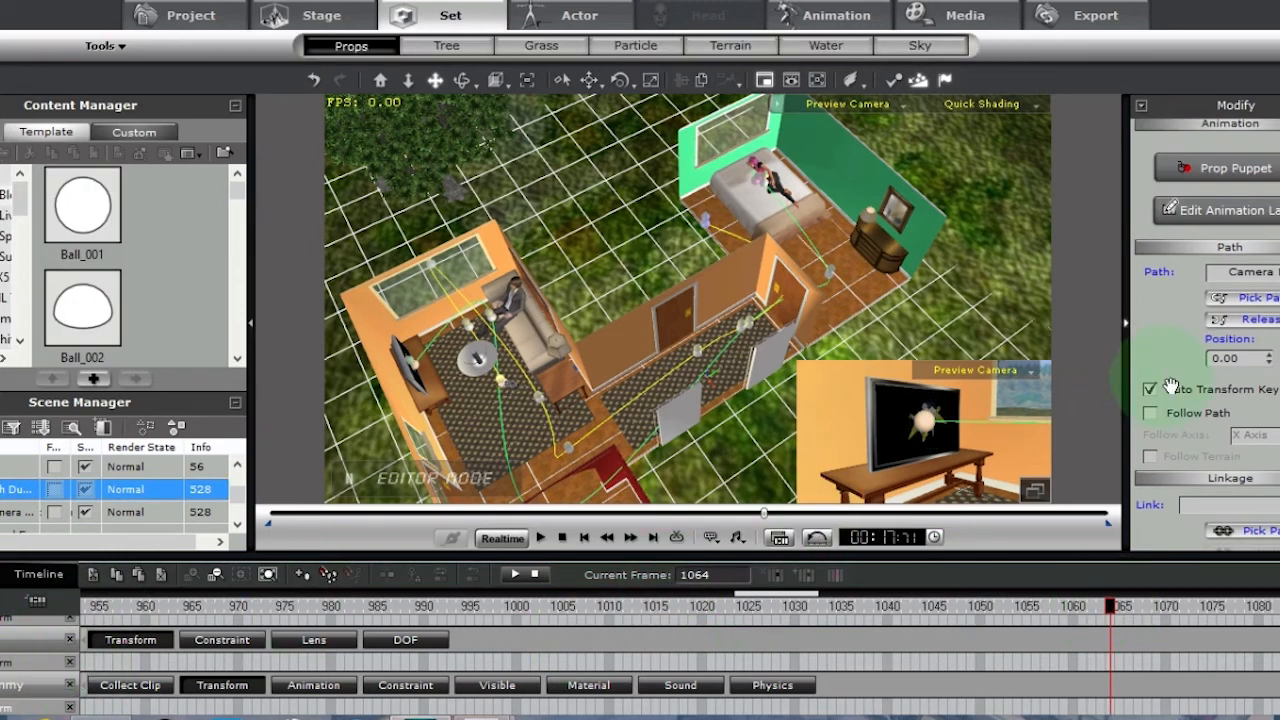
{"action": "double_click", "coordinate": [1244, 358]}
{"action": "type", "text": "100"}
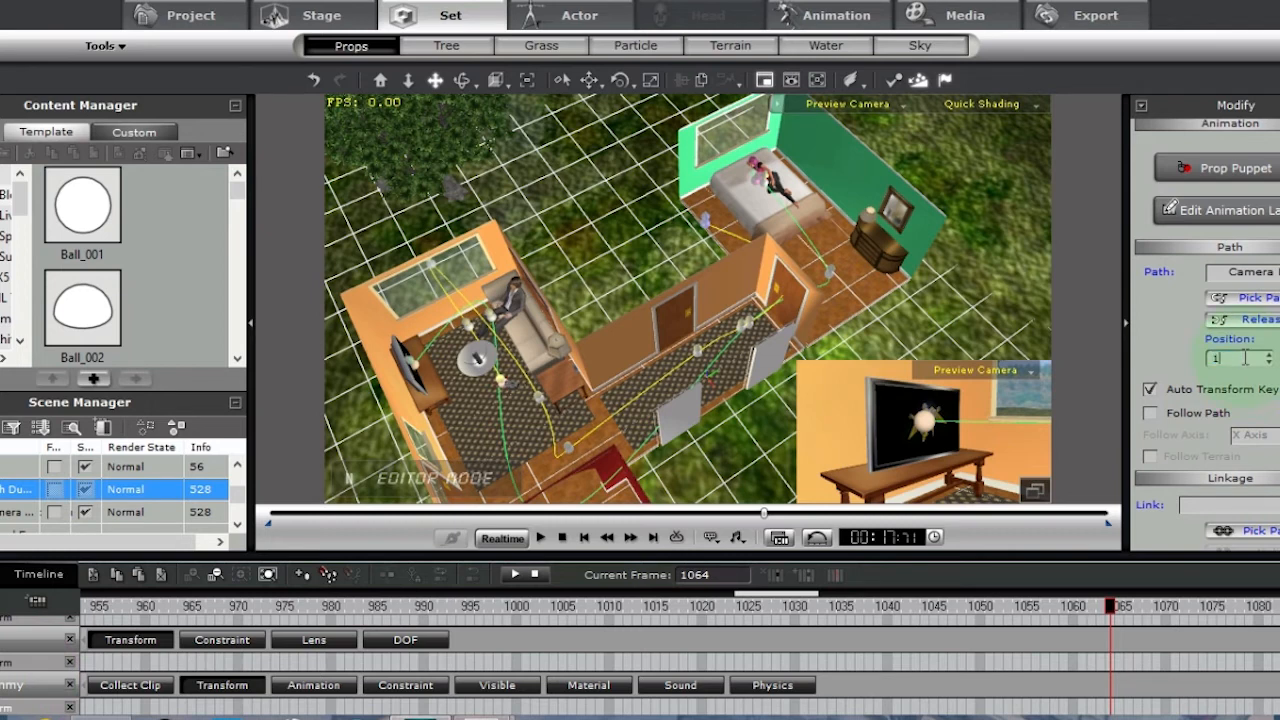
{"action": "key", "text": "Return"}
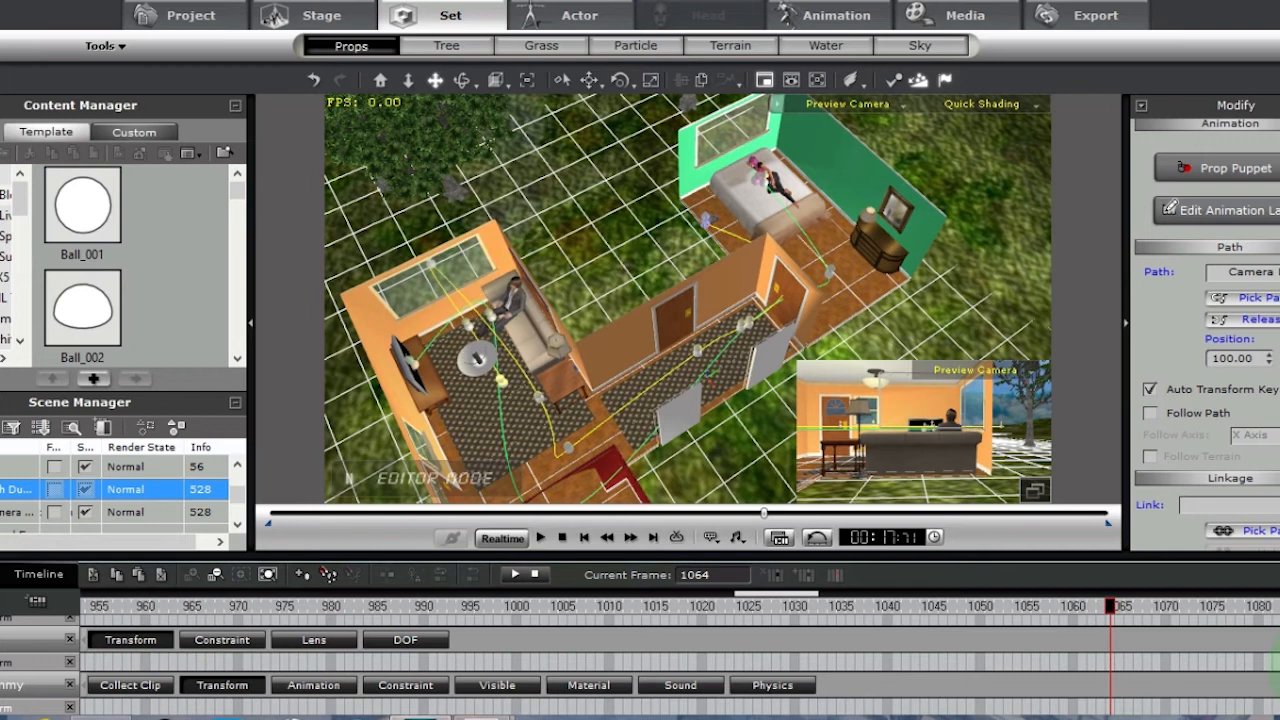
- Set the Camera Look Dummy's position along the Look Path to 100 at frame 1064
{"action": "left_click_drag", "start_coordinate": [1279, 664], "coordinate": [1279, 652]}
{"action": "double_click", "coordinate": [2, 629]}
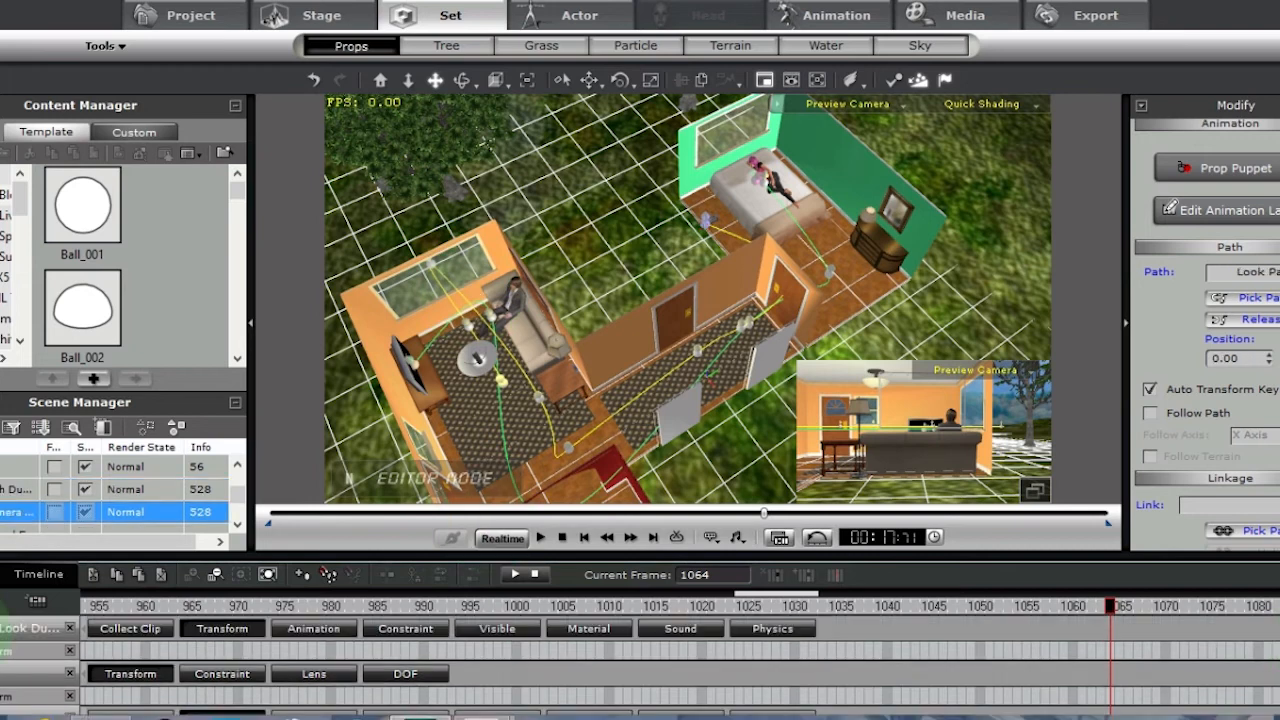
{"action": "double_click", "coordinate": [1245, 360]}
{"action": "type", "text": "1000"}
{"action": "key", "text": "BackSpace"}
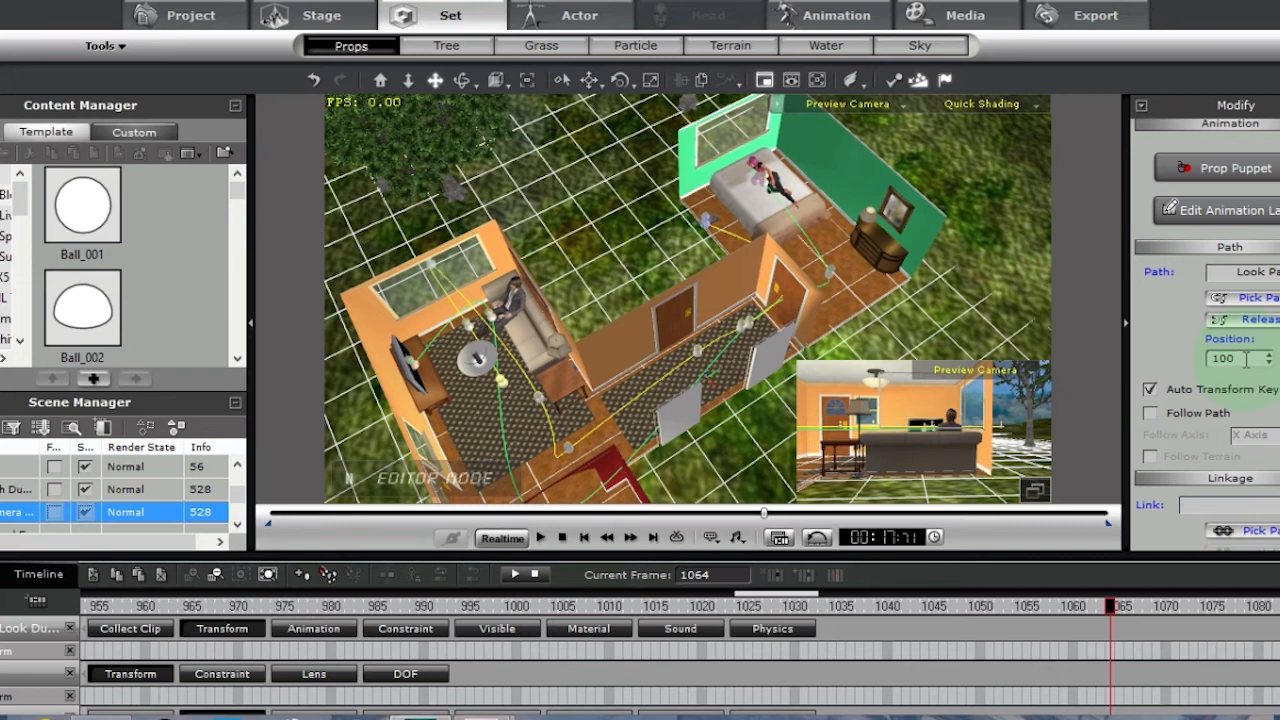
{"action": "key", "text": "Return"}
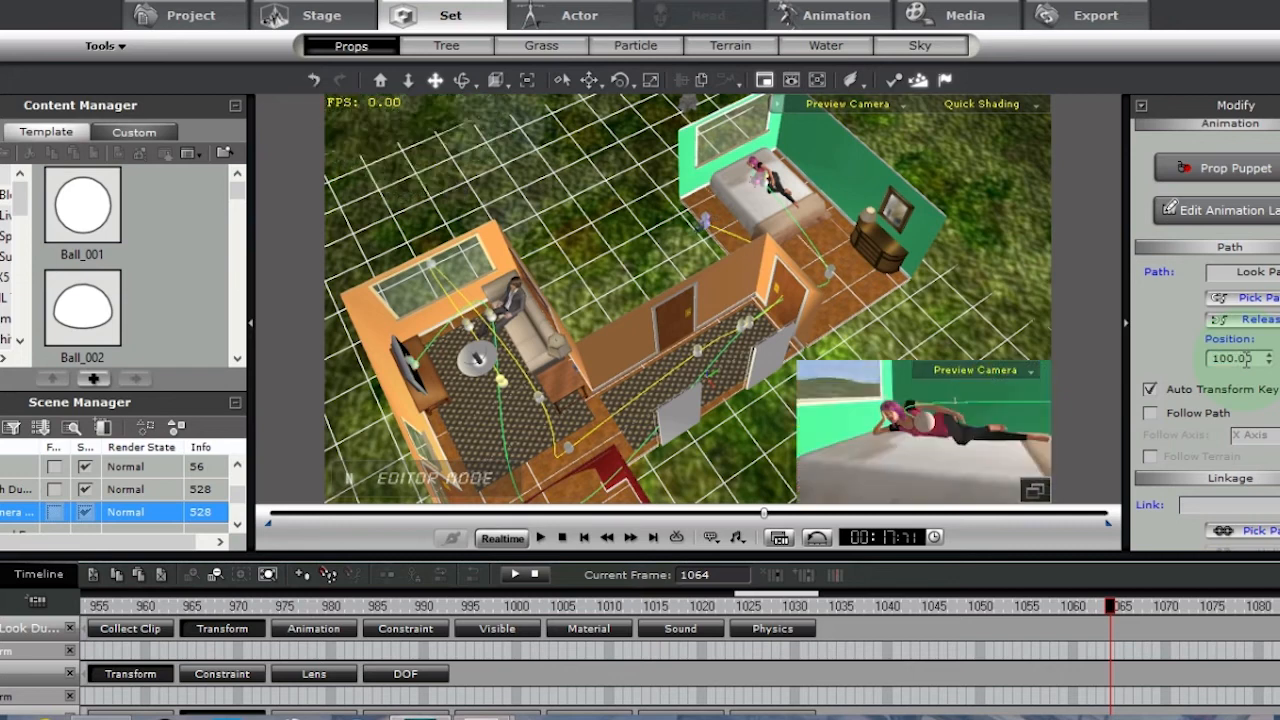
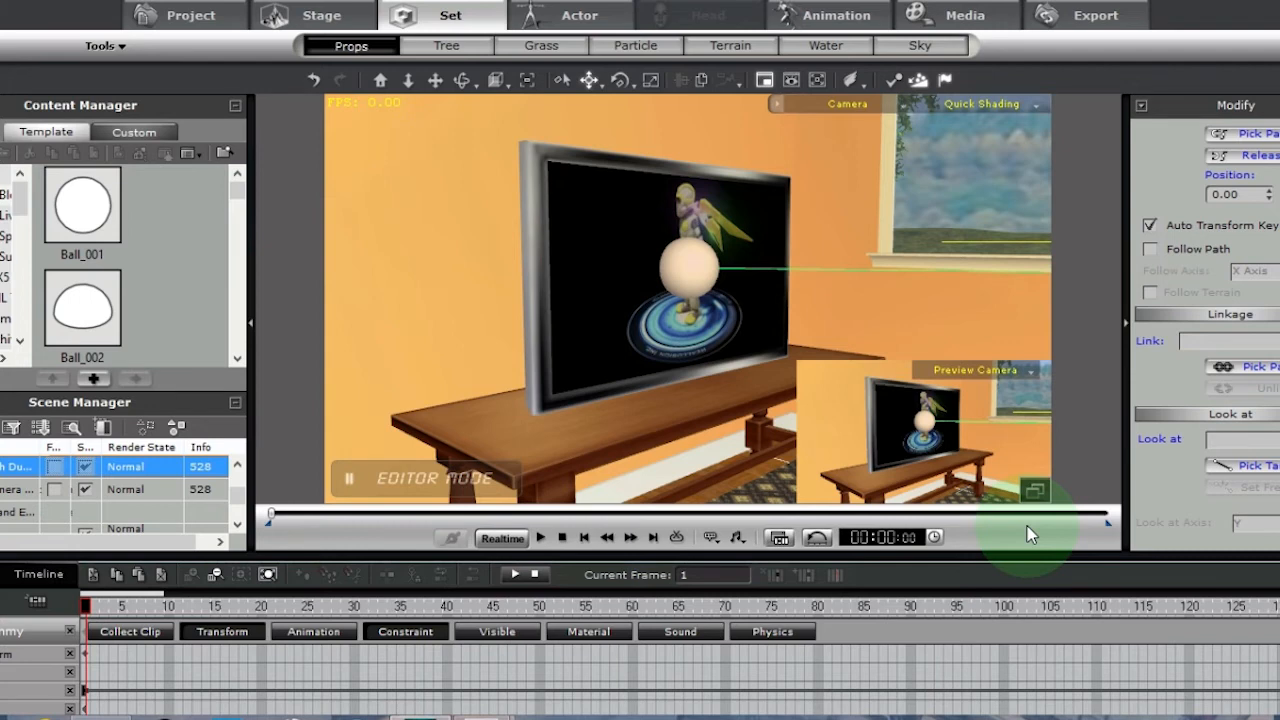
- Hide the Transform tracks of both dummies in the timeline and turn off the small preview camera view
{"action": "left_click", "coordinate": [241, 634]}
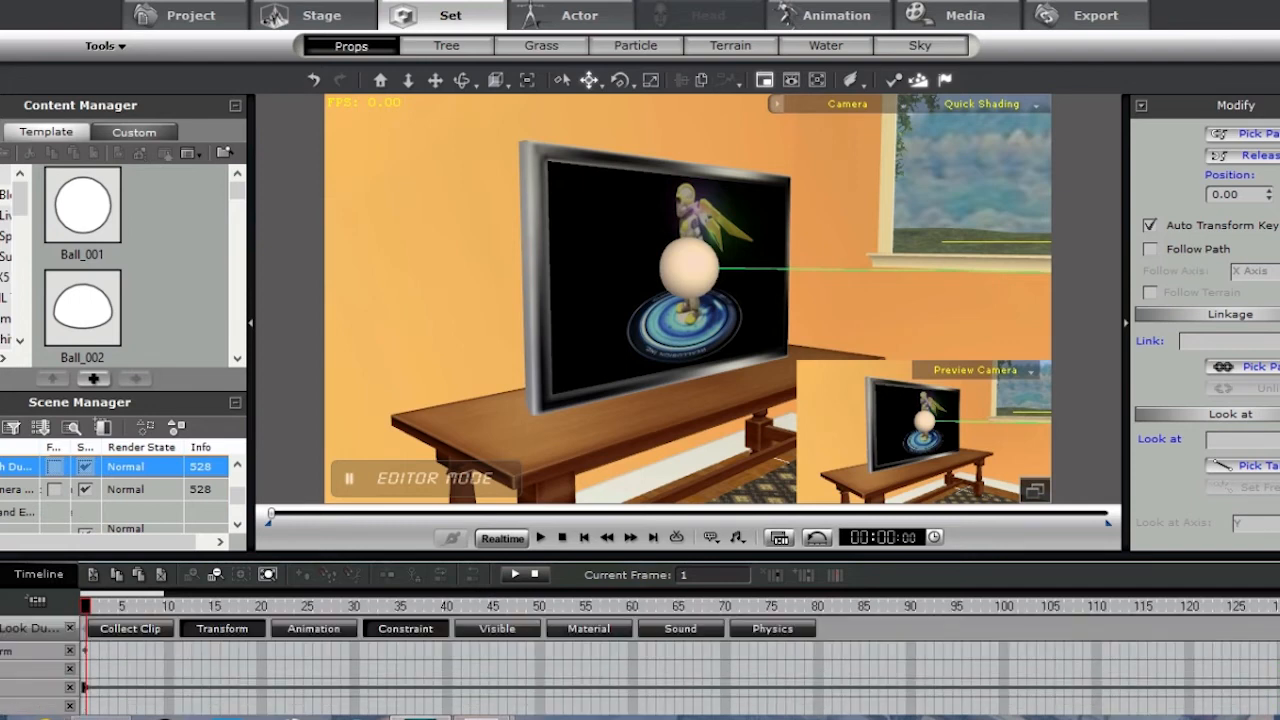
{"action": "left_click", "coordinate": [237, 626]}
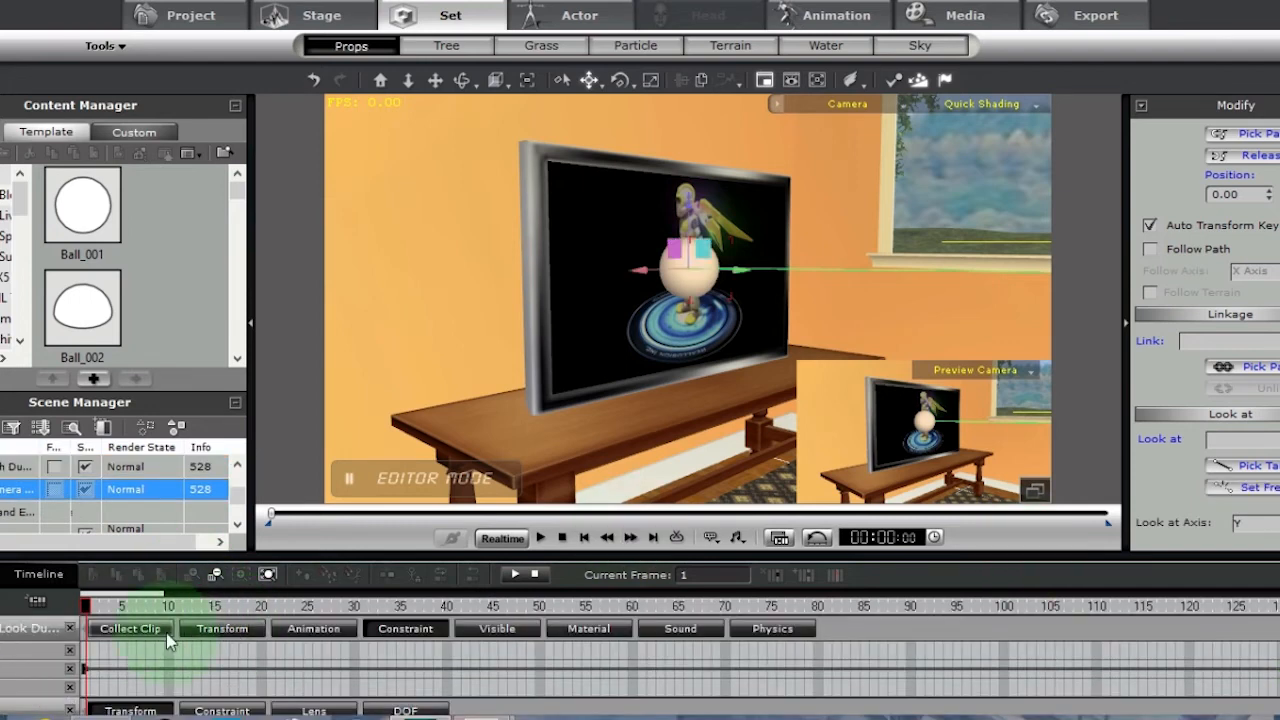
{"action": "left_click", "coordinate": [80, 600]}
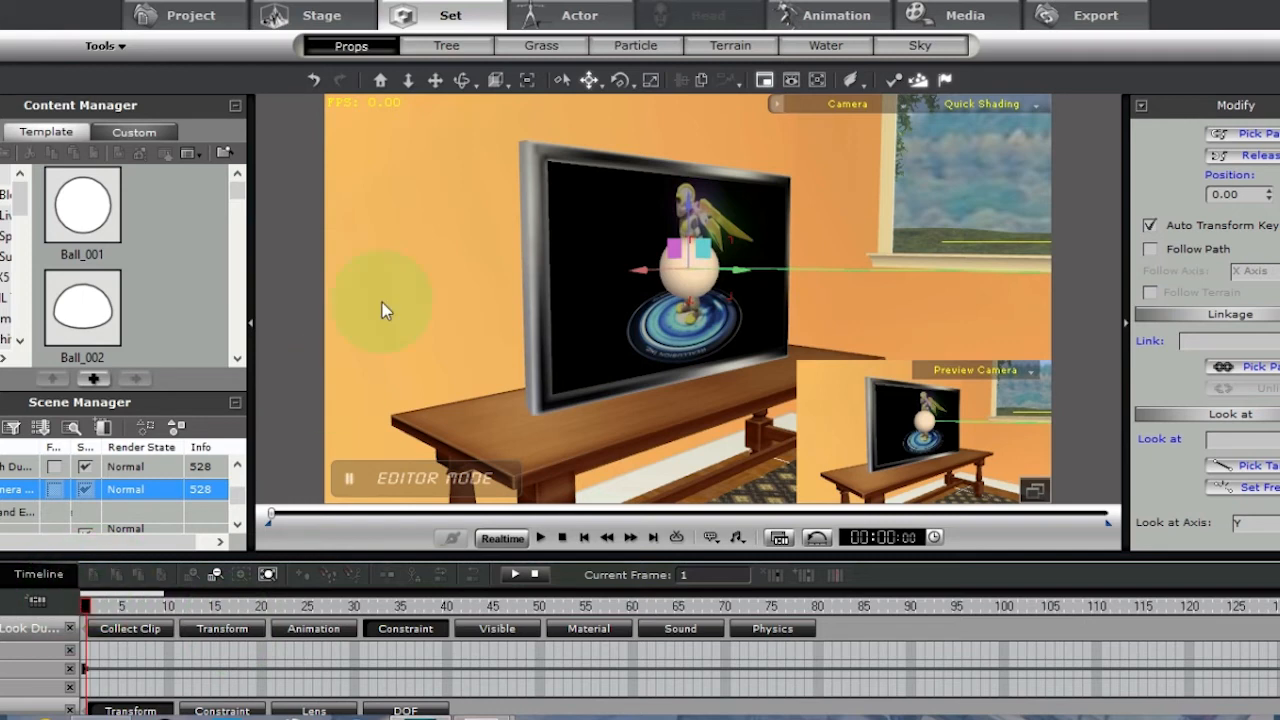
{"action": "left_click", "coordinate": [765, 81]}
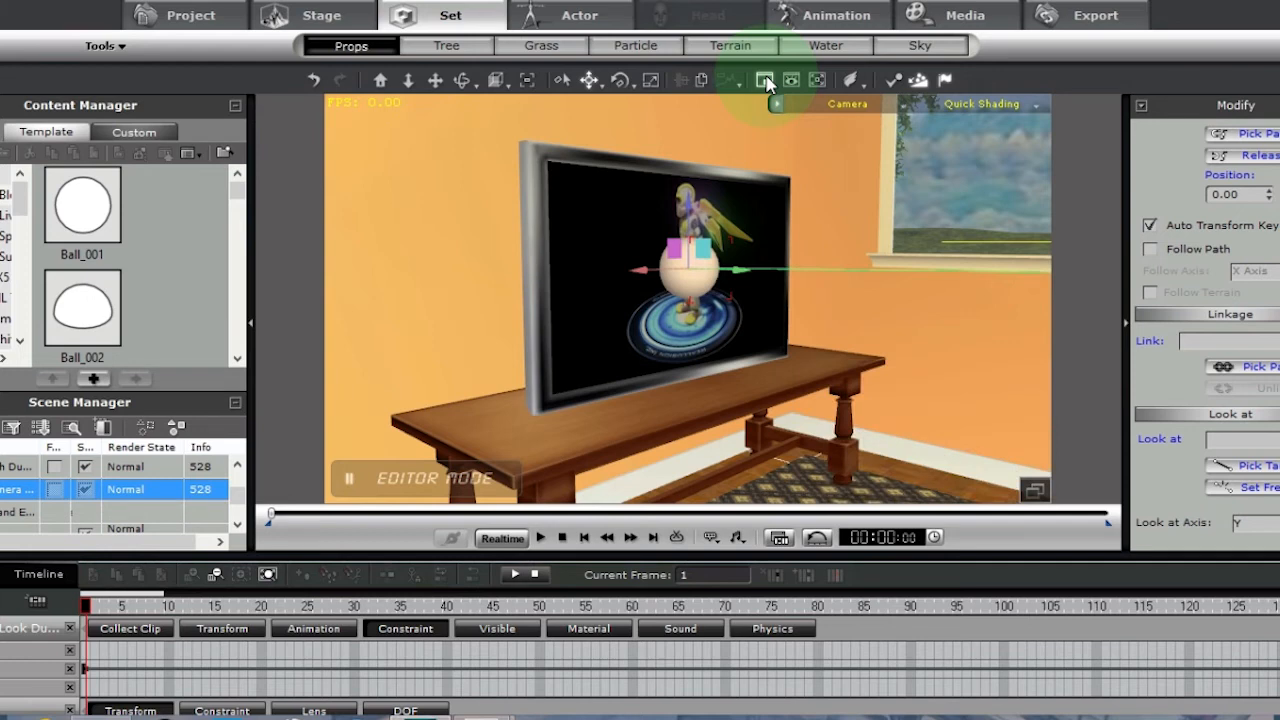
{"action": "left_click", "coordinate": [565, 268]}
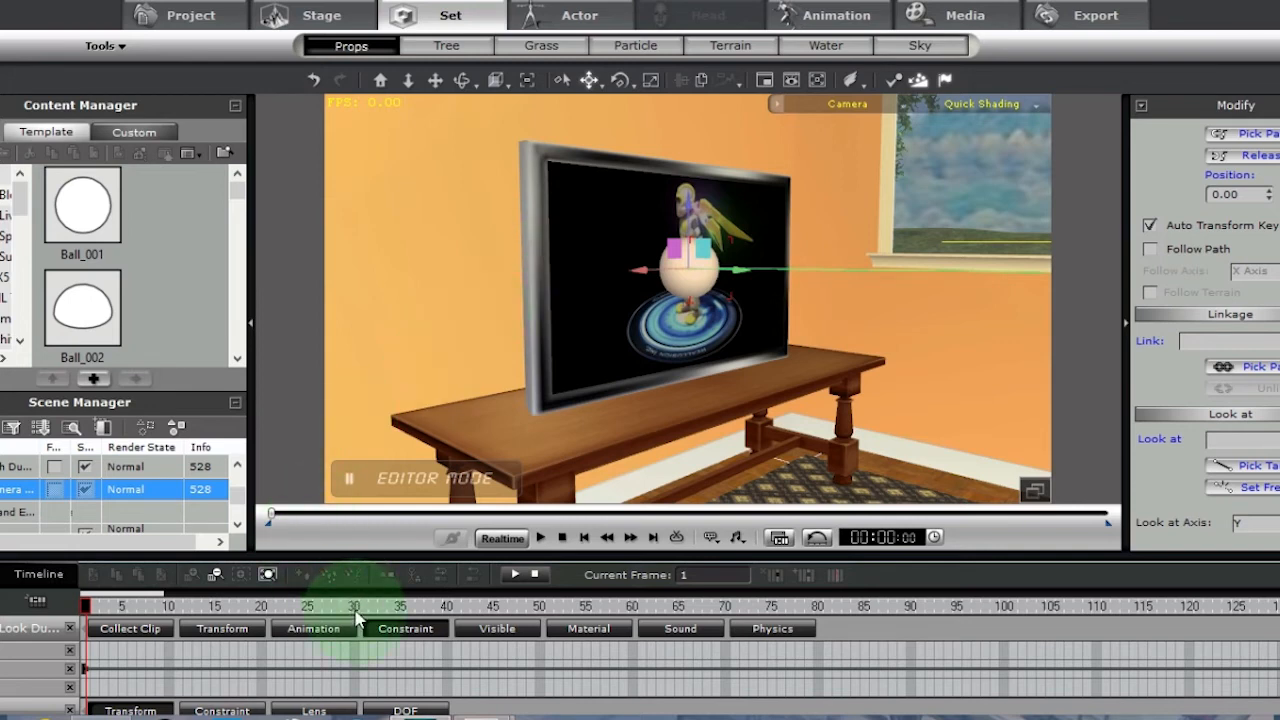
- Key the Camera Look Dummy's path position at 0 at frame 300
{"action": "left_click_drag", "start_coordinate": [165, 595], "coordinate": [306, 612]}
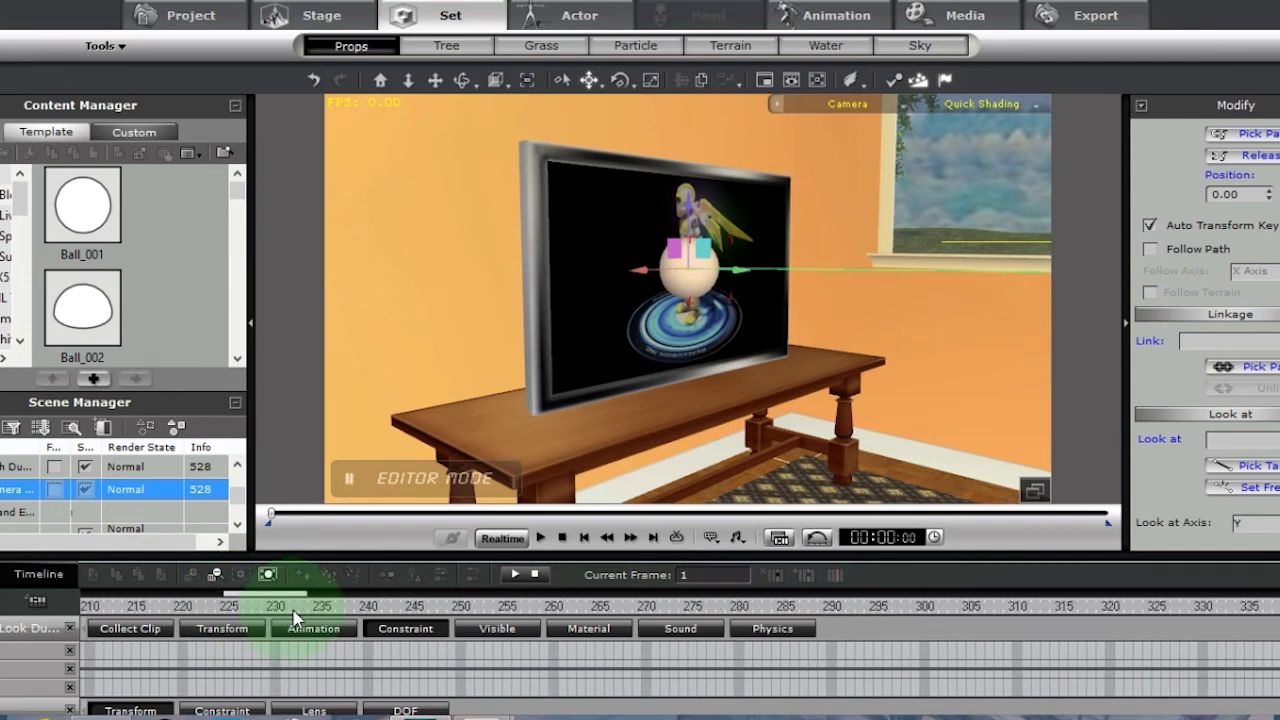
{"action": "left_click", "coordinate": [923, 607]}
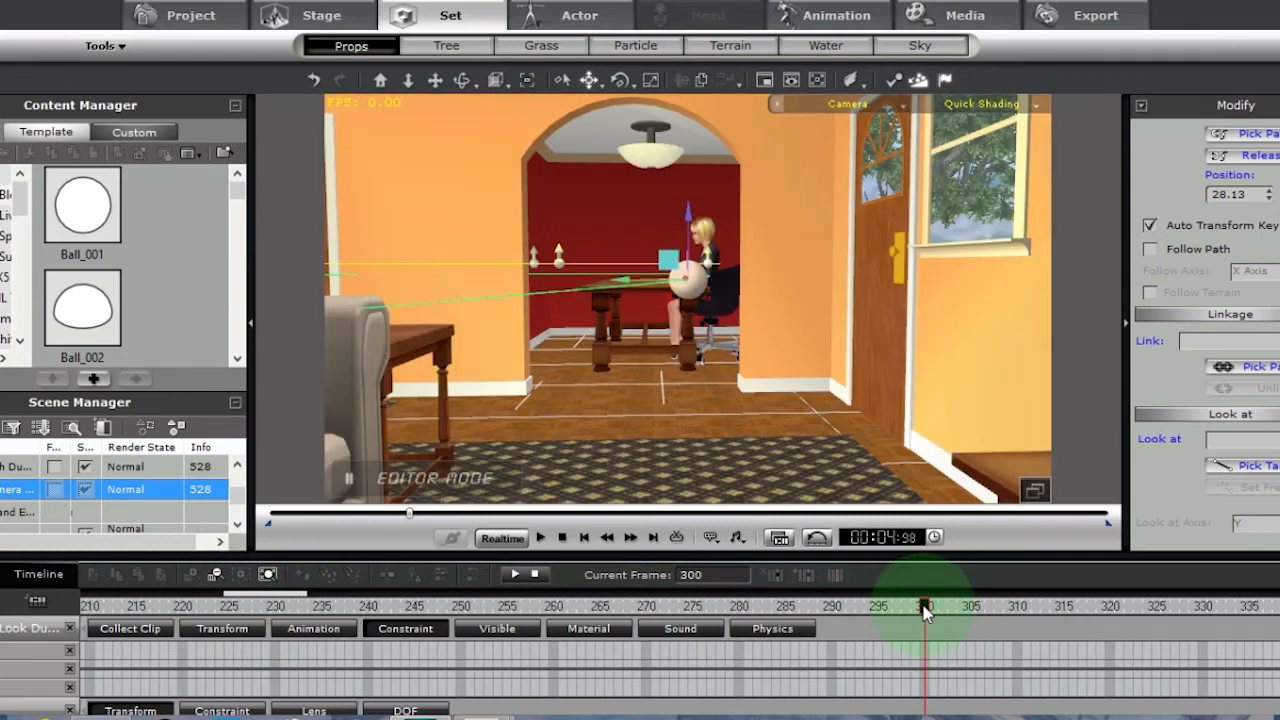
{"action": "left_click", "coordinate": [34, 668]}
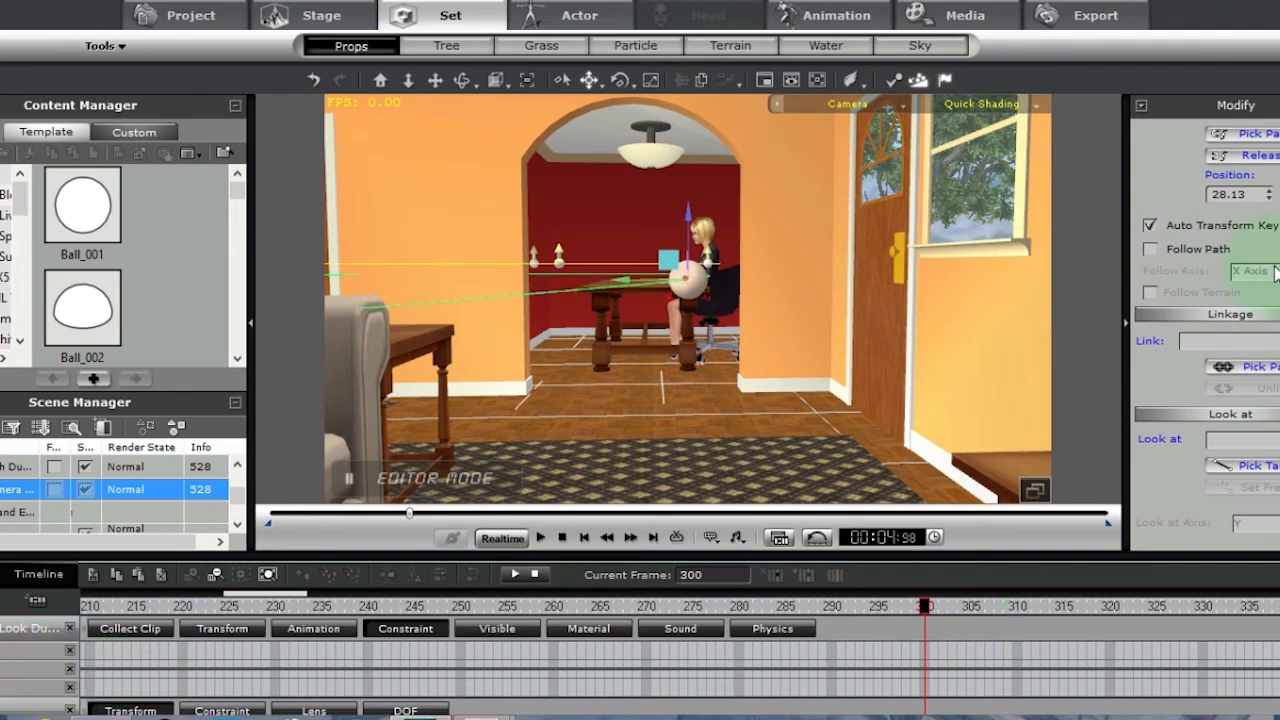
{"action": "double_click", "coordinate": [1253, 194]}
{"action": "type", "text": "0"}
{"action": "key", "text": "Return"}
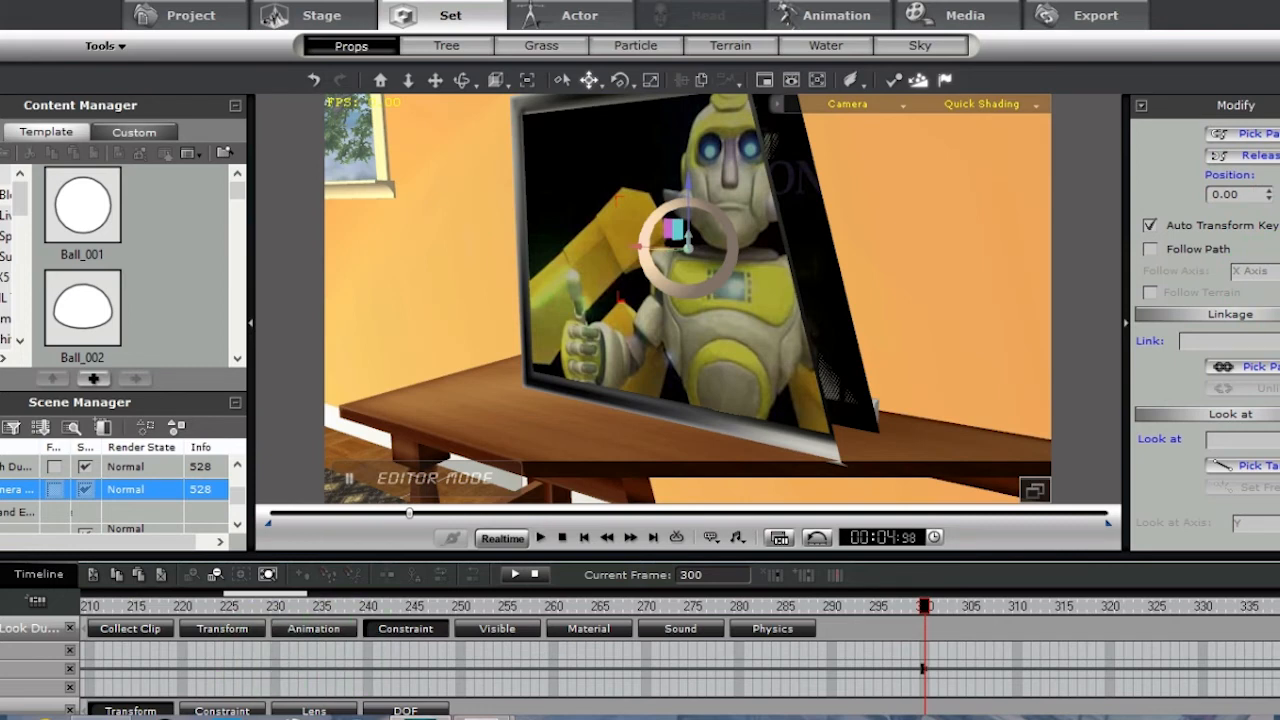
- Key the Path Dummy's path position at 0 at frame 300
{"action": "scroll", "coordinate": [680, 664], "scroll_direction": "down", "scroll_amount": 3}
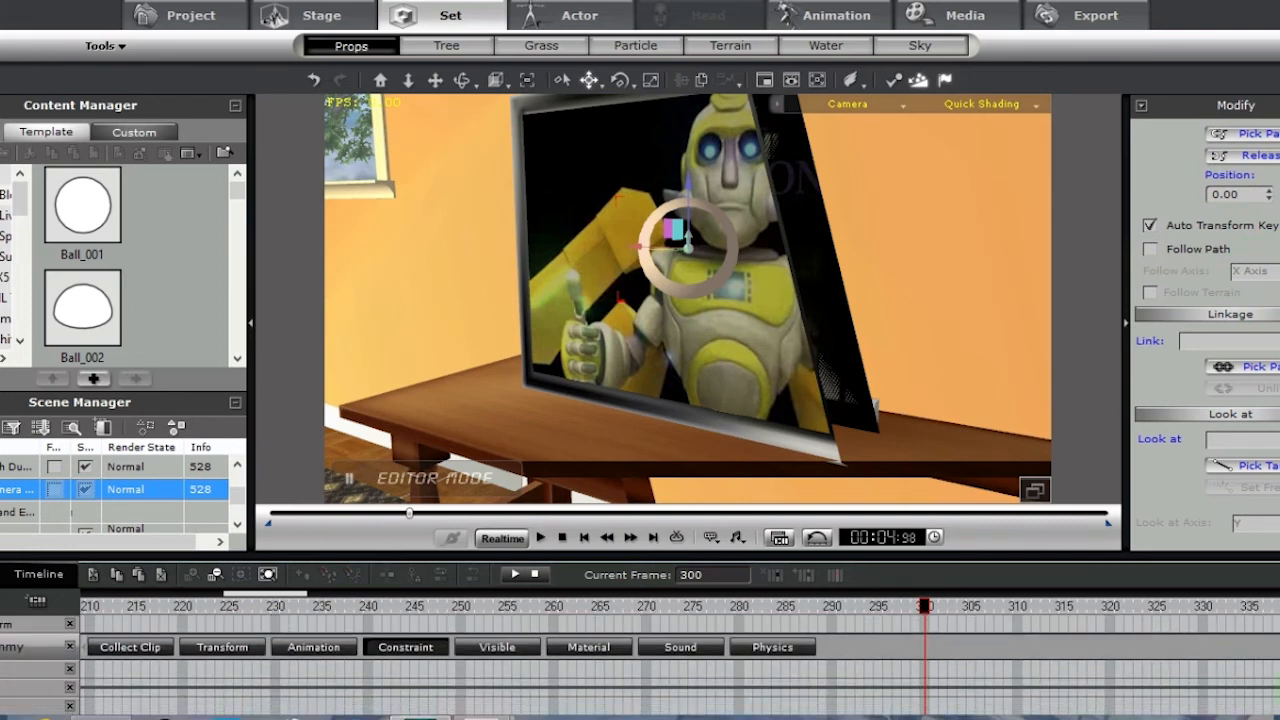
{"action": "left_click", "coordinate": [0, 691]}
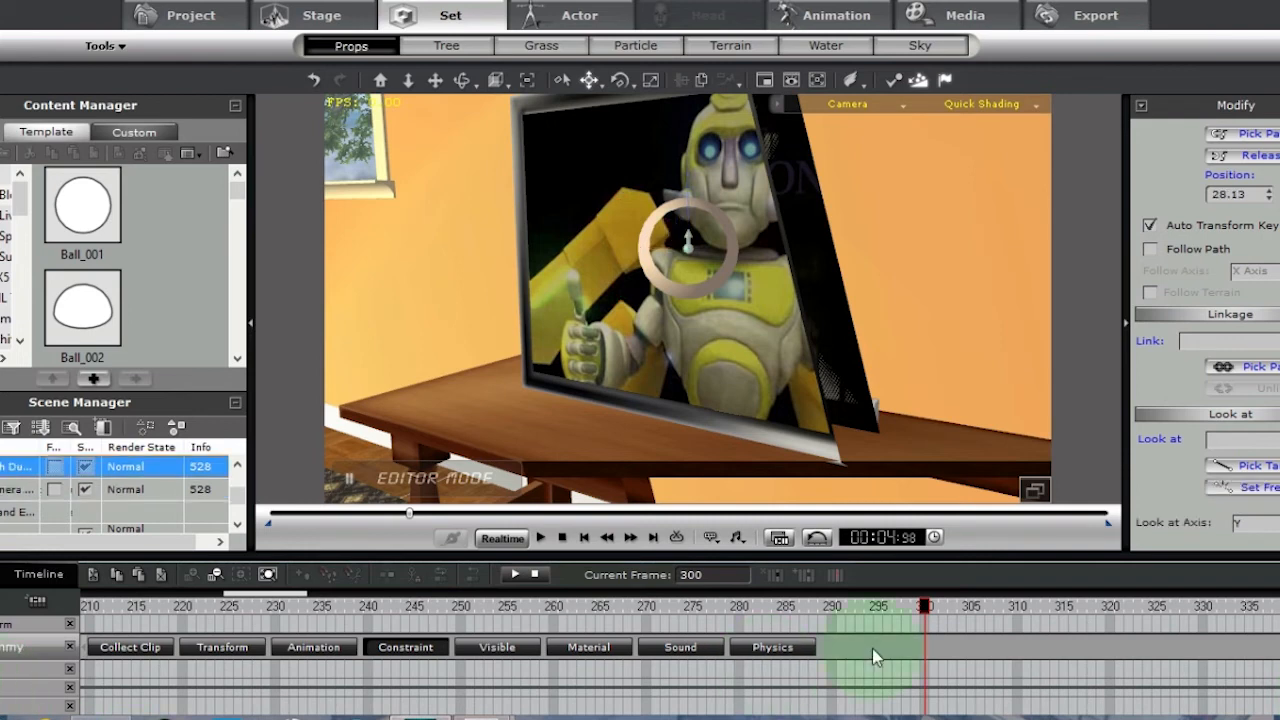
{"action": "double_click", "coordinate": [1248, 197]}
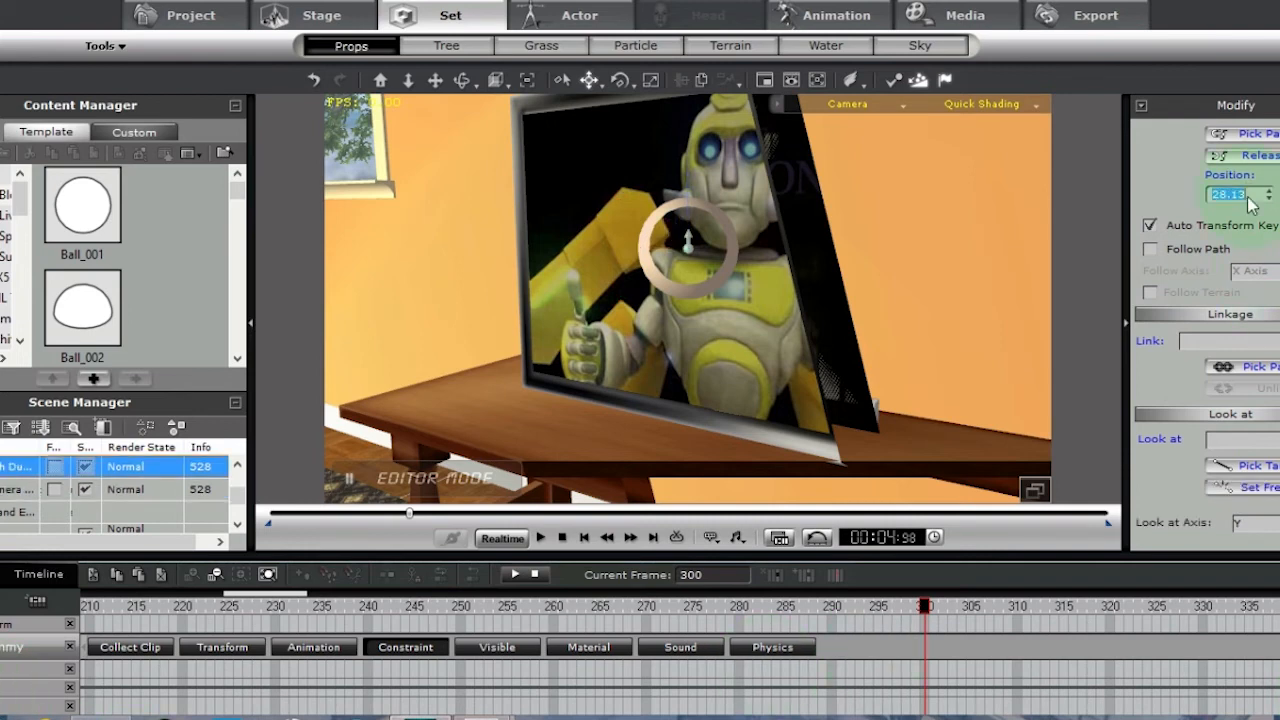
{"action": "type", "text": "0"}
{"action": "key", "text": "Return"}
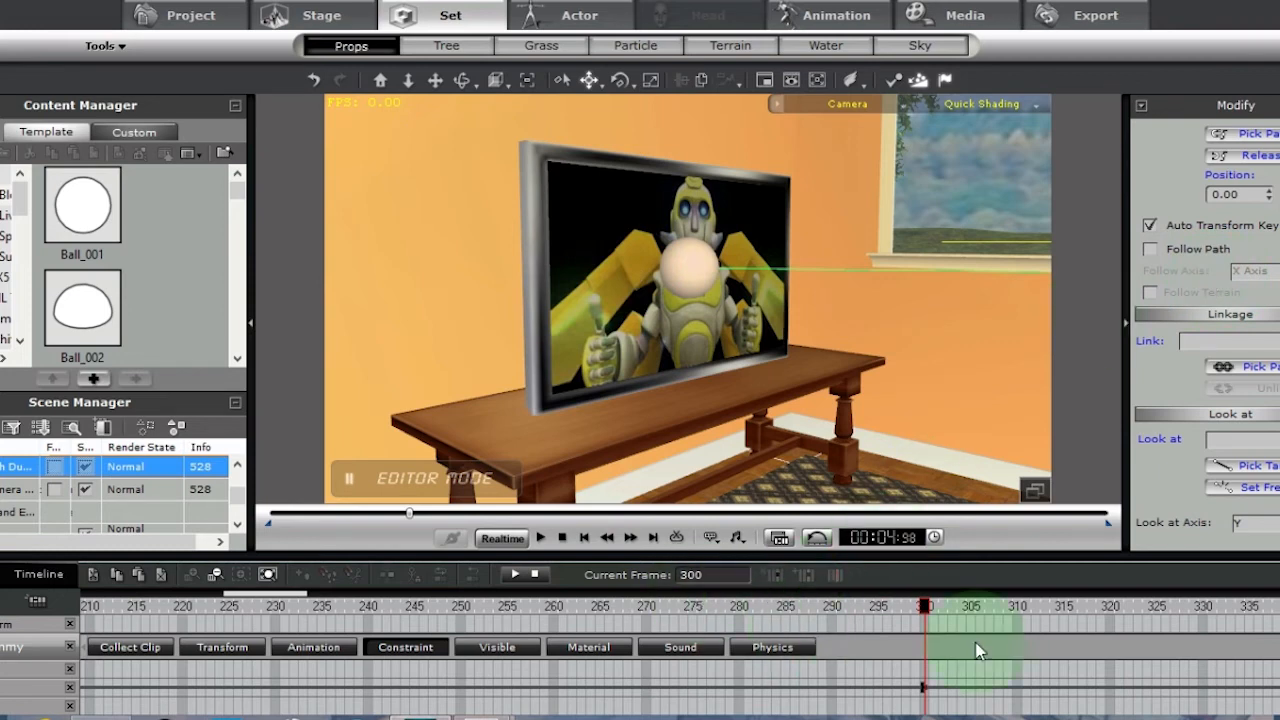
- Key the Path Dummy's path position at 0 at frame 390 so that it holds its place after frame 300
{"action": "left_click_drag", "start_coordinate": [925, 612], "coordinate": [952, 606]}
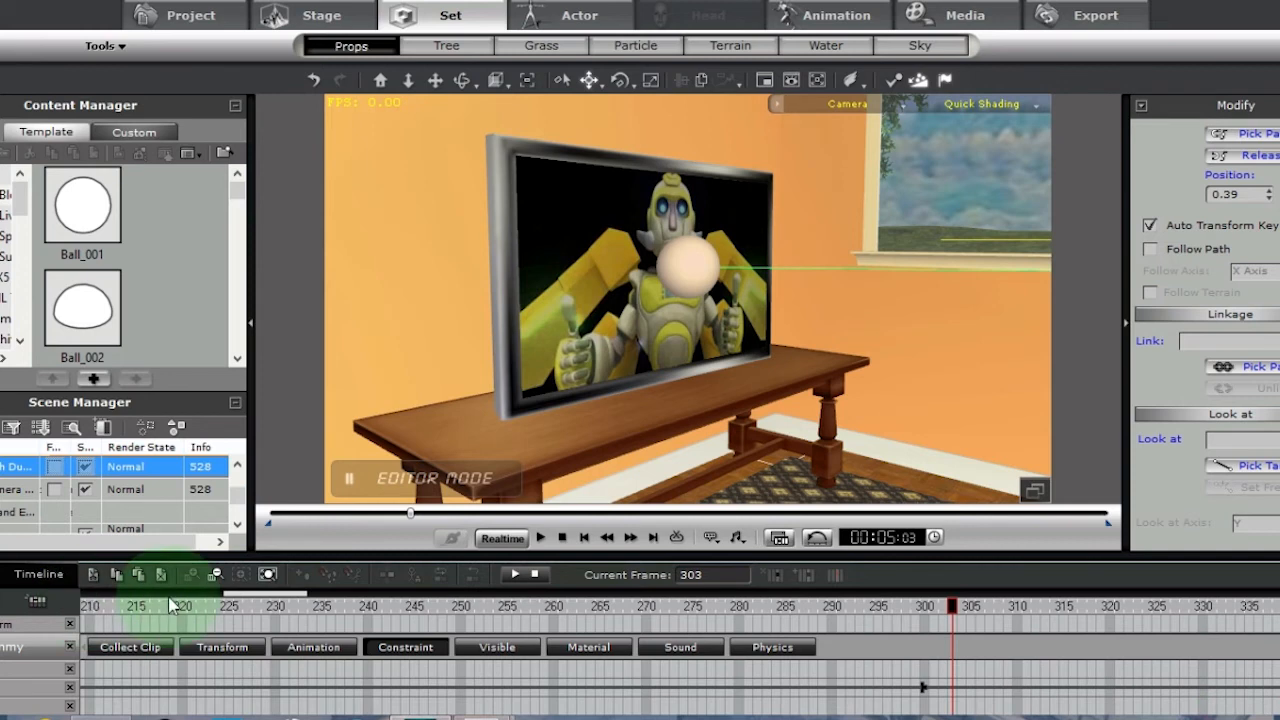
{"action": "left_click_drag", "start_coordinate": [255, 593], "coordinate": [298, 594]}
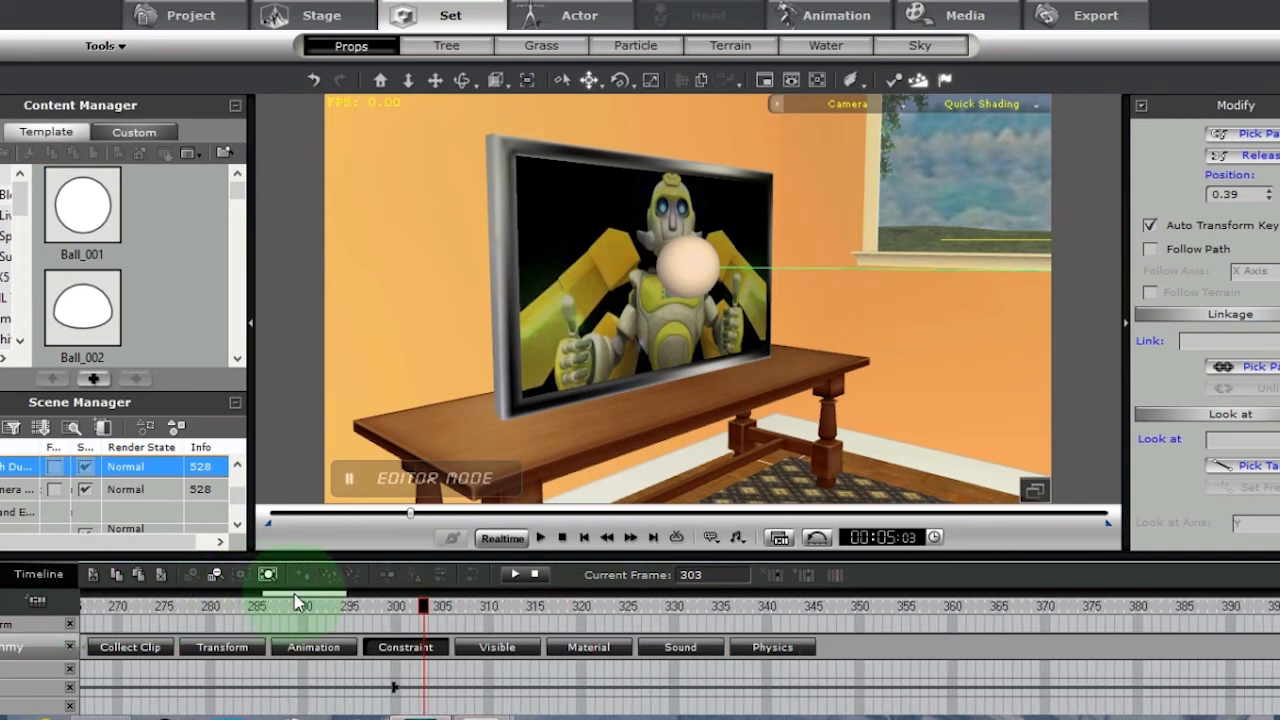
{"action": "left_click", "coordinate": [1233, 607]}
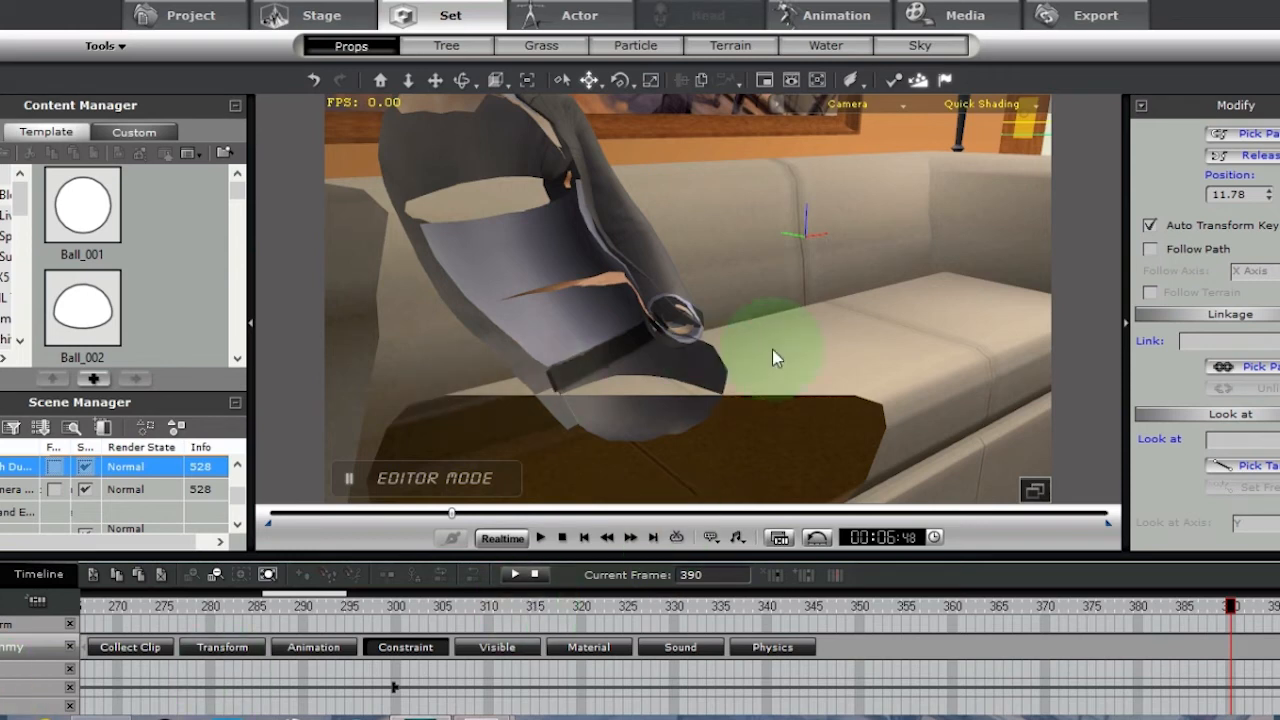
{"action": "double_click", "coordinate": [1249, 195]}
{"action": "type", "text": "0"}
{"action": "key", "text": "Return"}
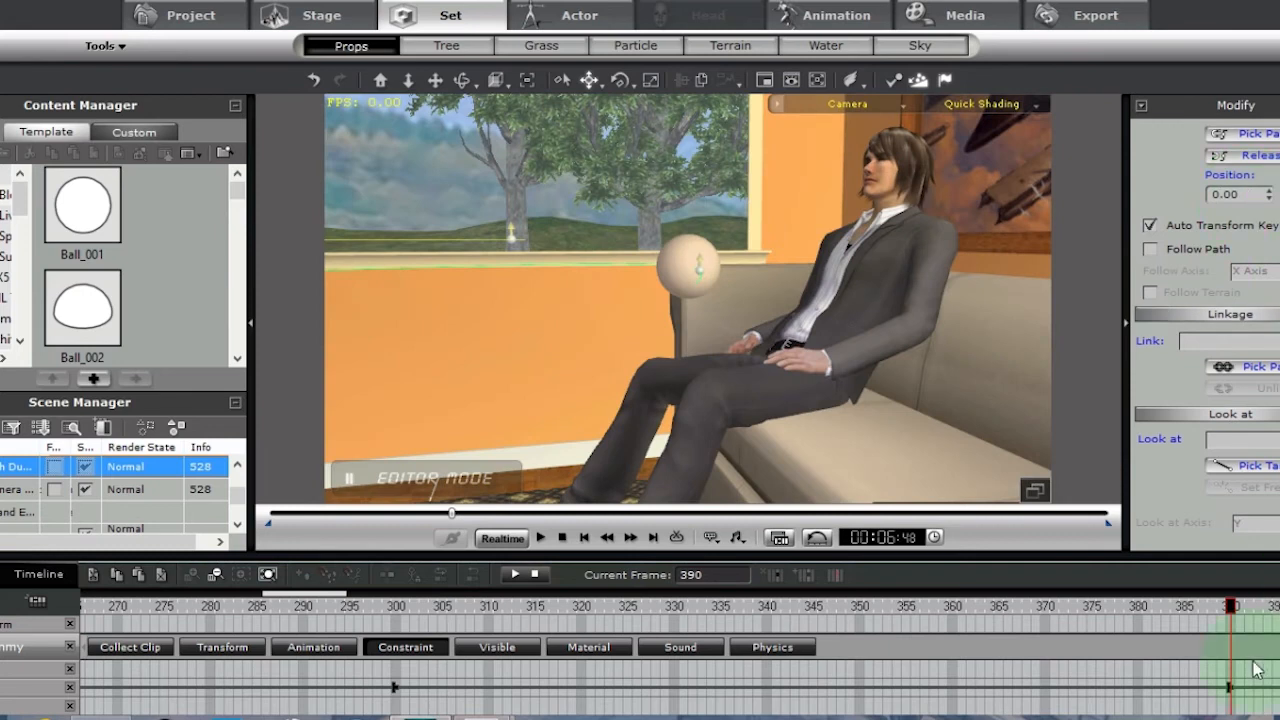
- Lower the Camera Look Dummy's position along the Look Path to 10.33 at frame 390
{"action": "scroll", "coordinate": [640, 665], "scroll_direction": "down", "scroll_amount": 2}
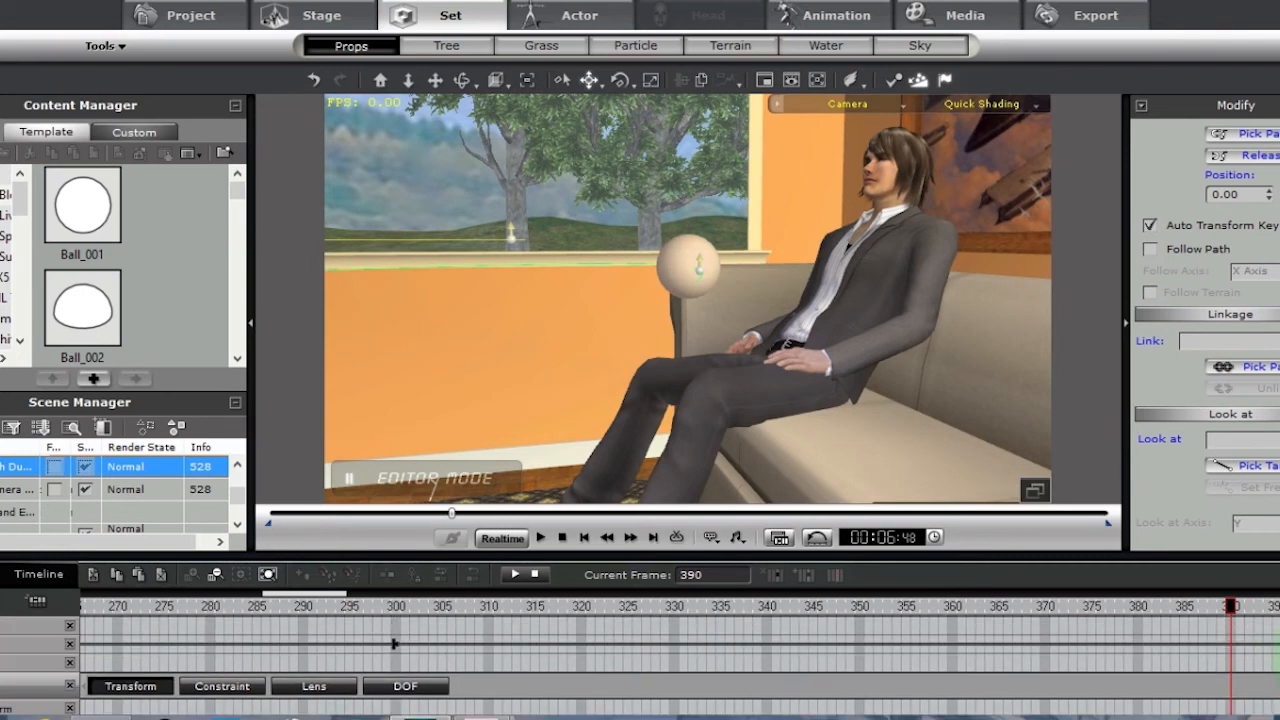
{"action": "scroll", "coordinate": [640, 665], "scroll_direction": "up", "scroll_amount": 1}
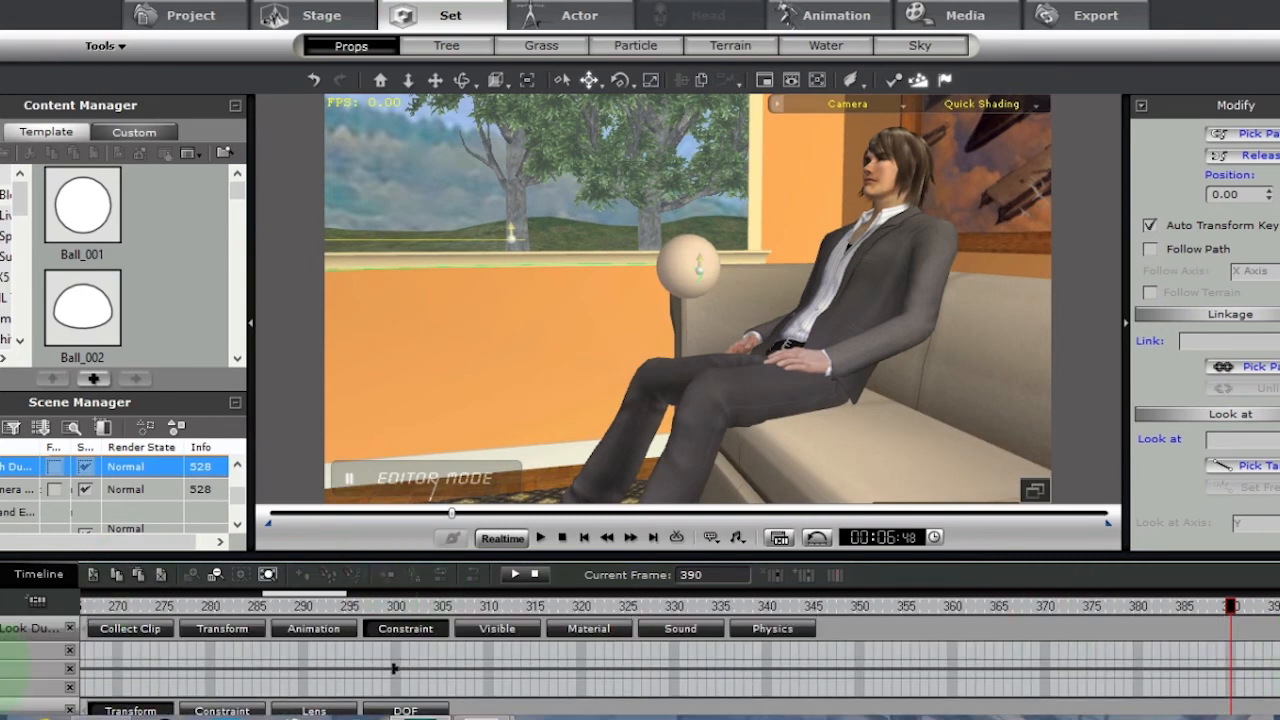
{"action": "left_click", "coordinate": [20, 489]}
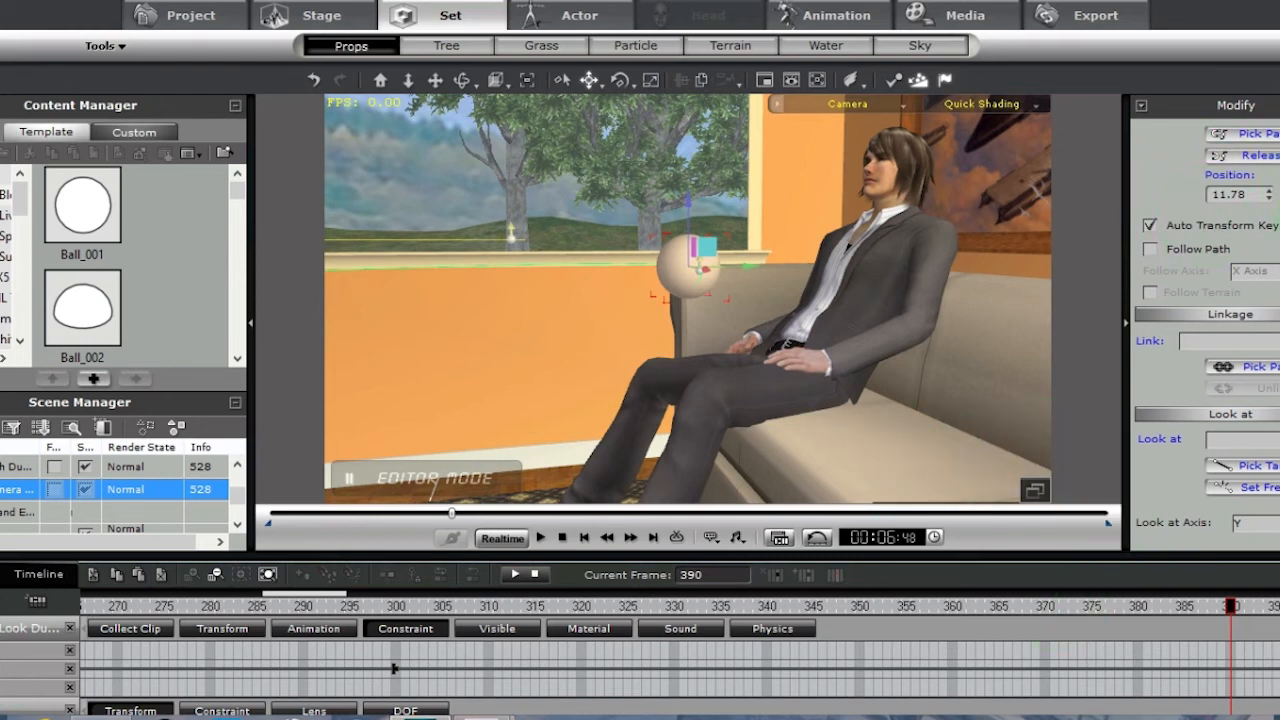
{"action": "scroll", "coordinate": [1207, 330], "scroll_direction": "up", "scroll_amount": 3}
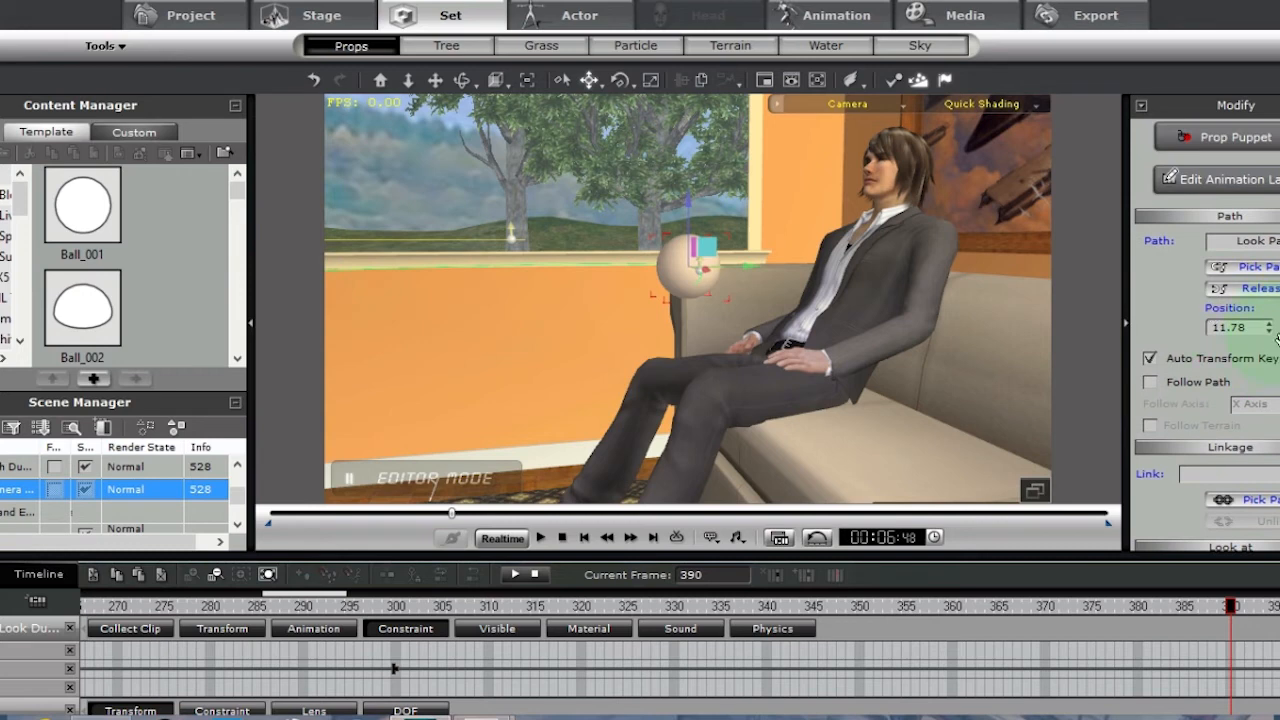
{"action": "left_click", "coordinate": [1270, 331]}
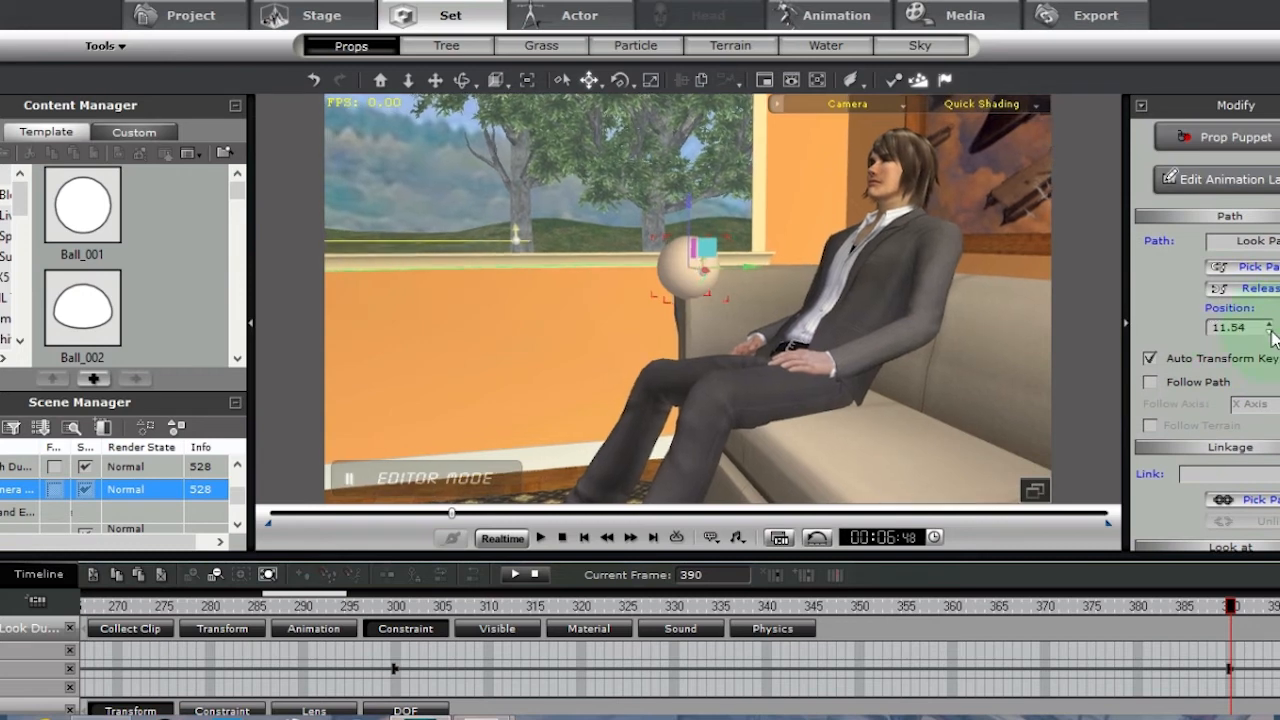
{"action": "left_click", "coordinate": [1270, 331]}
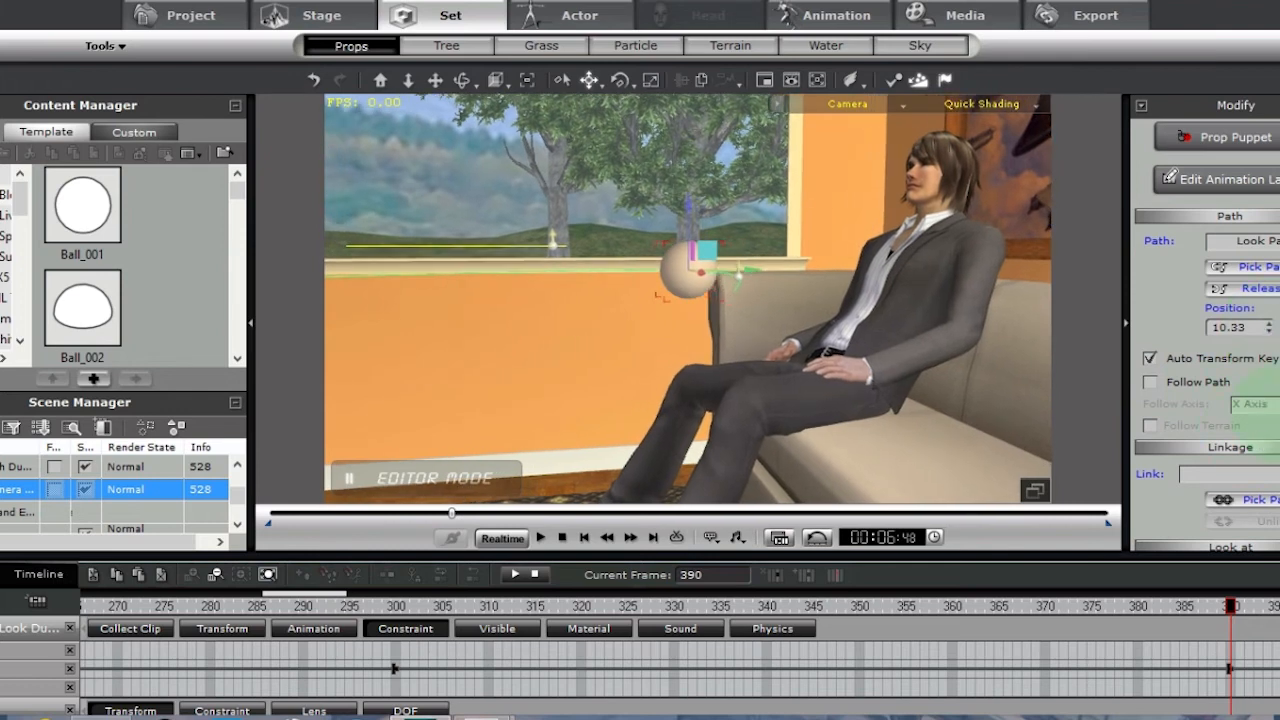
- Set the transition of the Camera Look Dummy's key at frame 390 to Ease In & Out, and preview the motion from frame 300
{"action": "right_click", "coordinate": [1230, 676]}
{"action": "mouse_move", "coordinate": [1245, 661]}
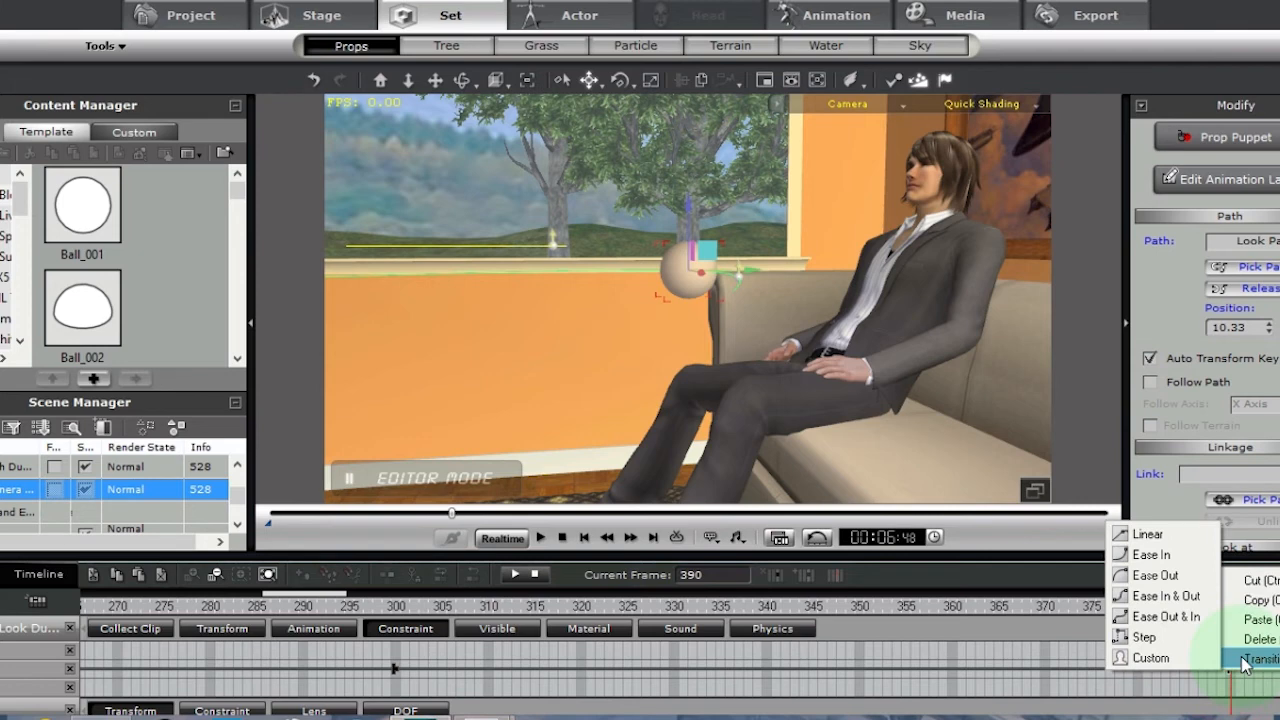
{"action": "left_click", "coordinate": [1166, 596]}
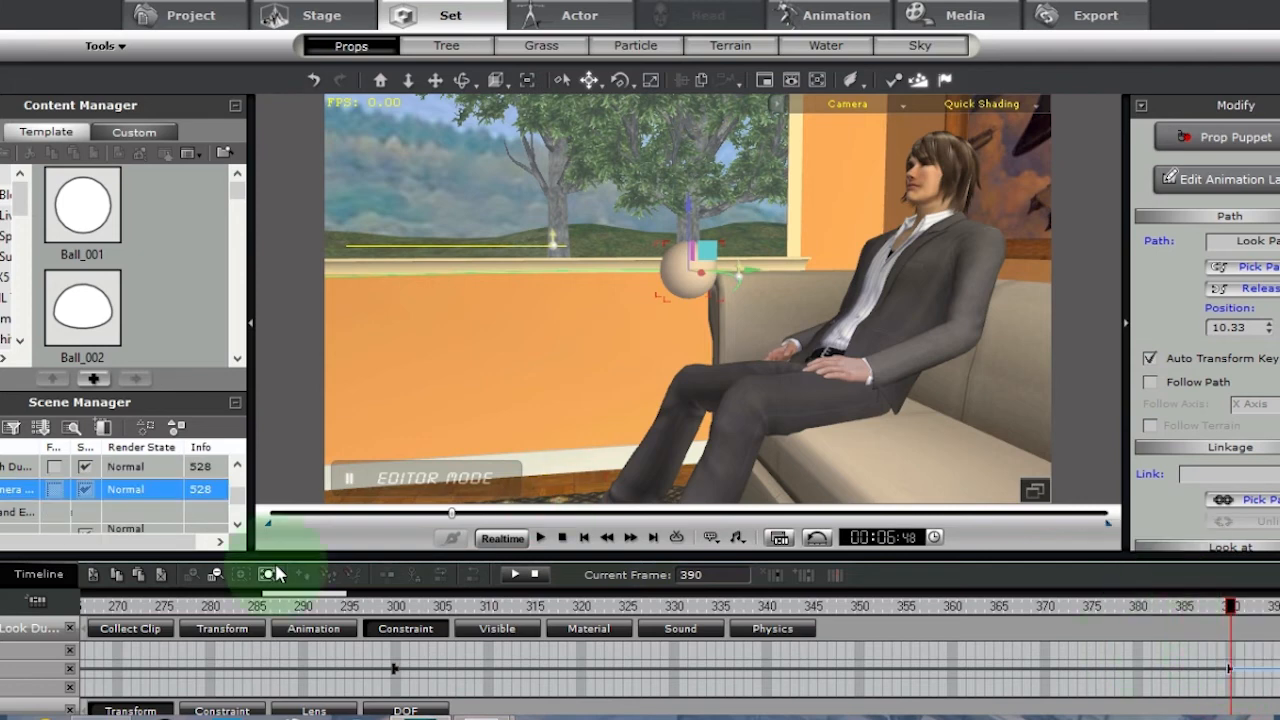
{"action": "left_click", "coordinate": [397, 607]}
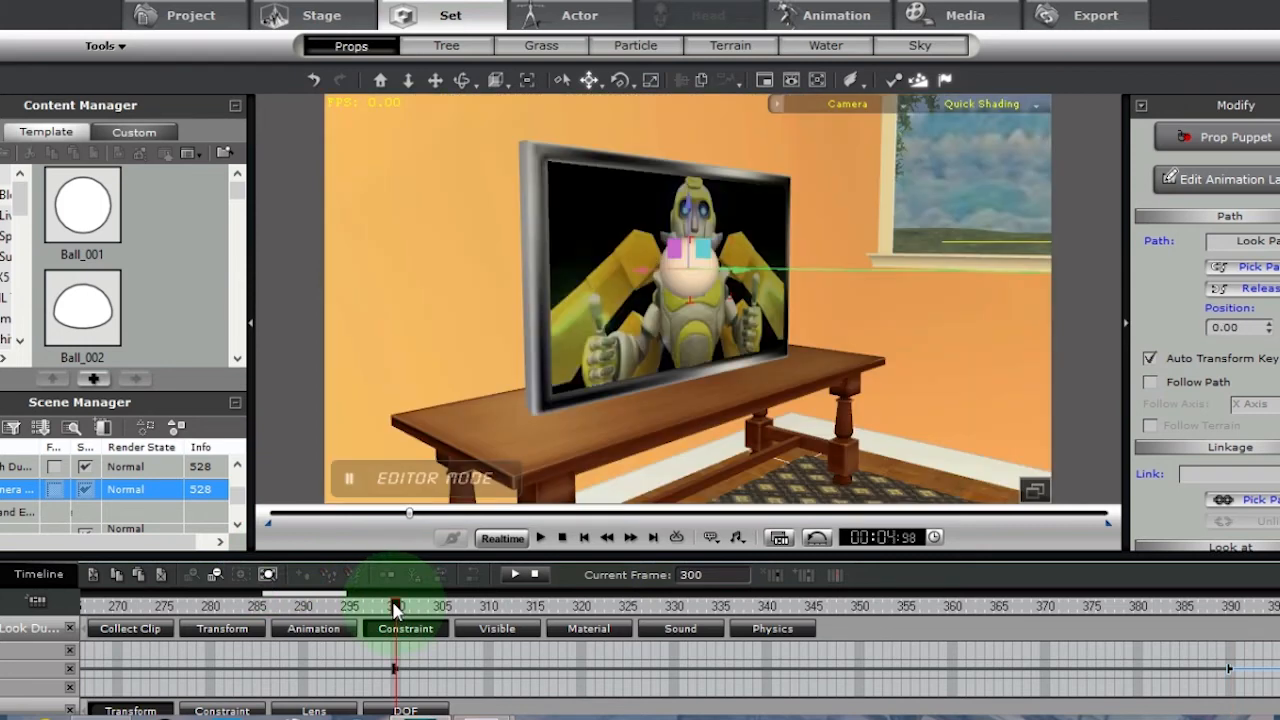
{"action": "left_click_drag", "start_coordinate": [397, 607], "coordinate": [489, 607]}
{"action": "left_click_drag", "start_coordinate": [668, 638], "coordinate": [1279, 605]}
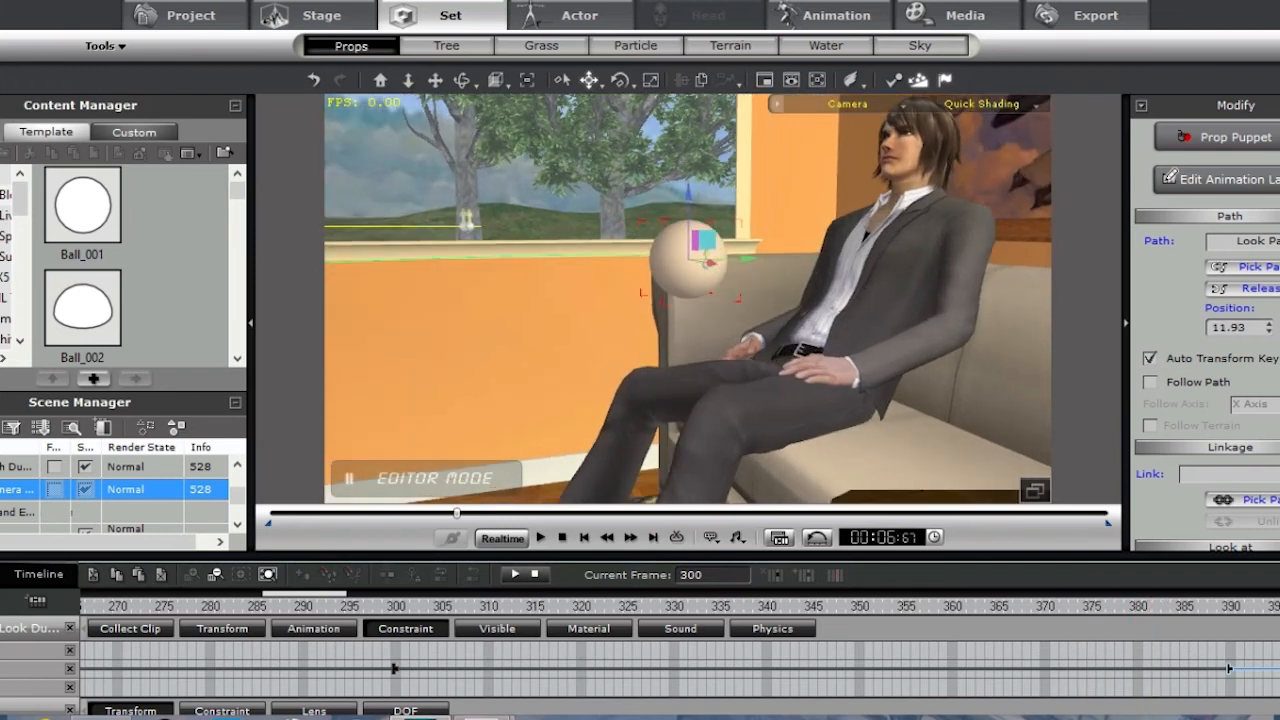
{"action": "left_click", "coordinate": [1219, 607]}
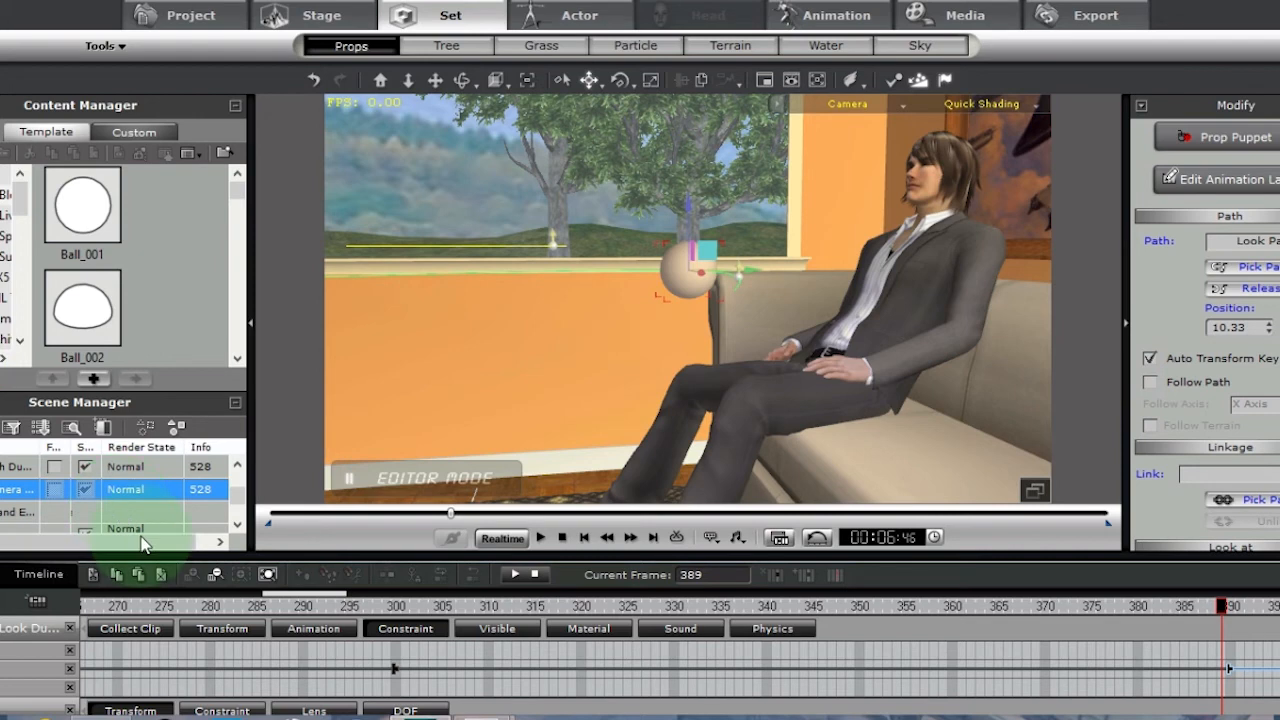
{"action": "mouse_move", "coordinate": [486, 714]}
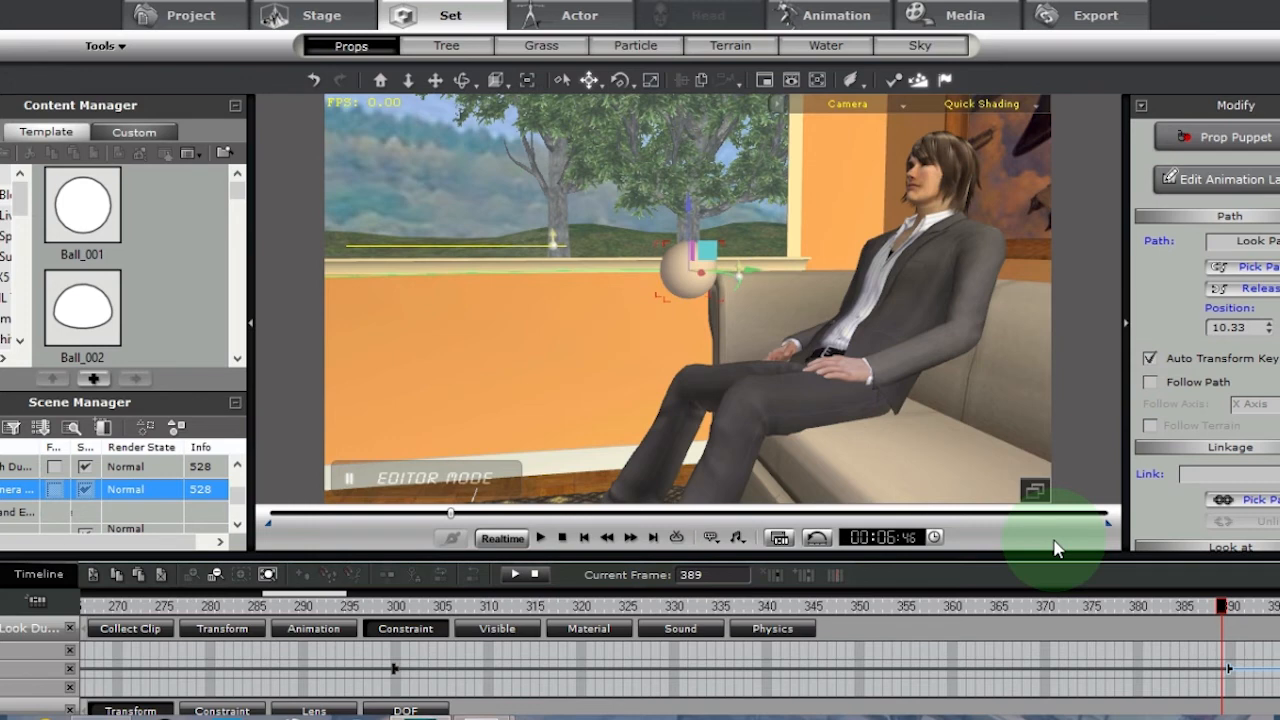
- Switch the view to the Preview Camera and open the Look Path for control point editing
{"action": "left_click", "coordinate": [905, 106]}
{"action": "left_click", "coordinate": [866, 140]}
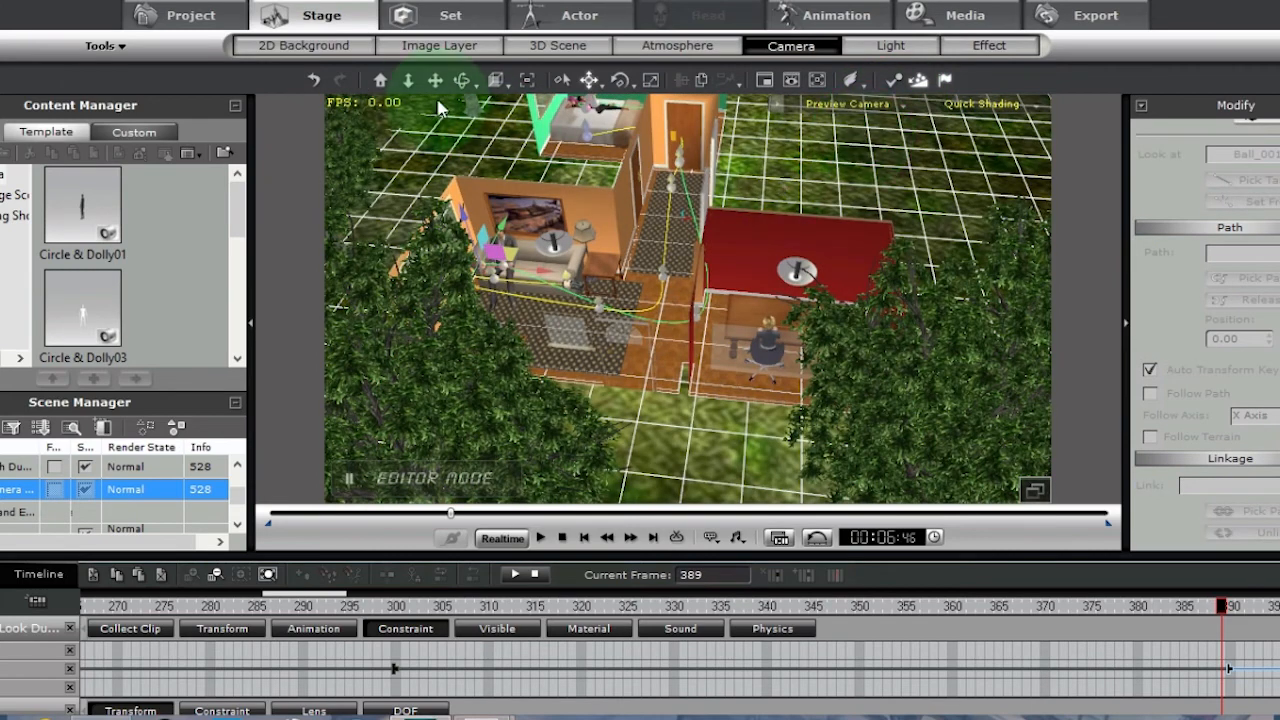
{"action": "left_click", "coordinate": [408, 81]}
{"action": "scroll", "coordinate": [685, 285], "scroll_direction": "up", "scroll_amount": 7}
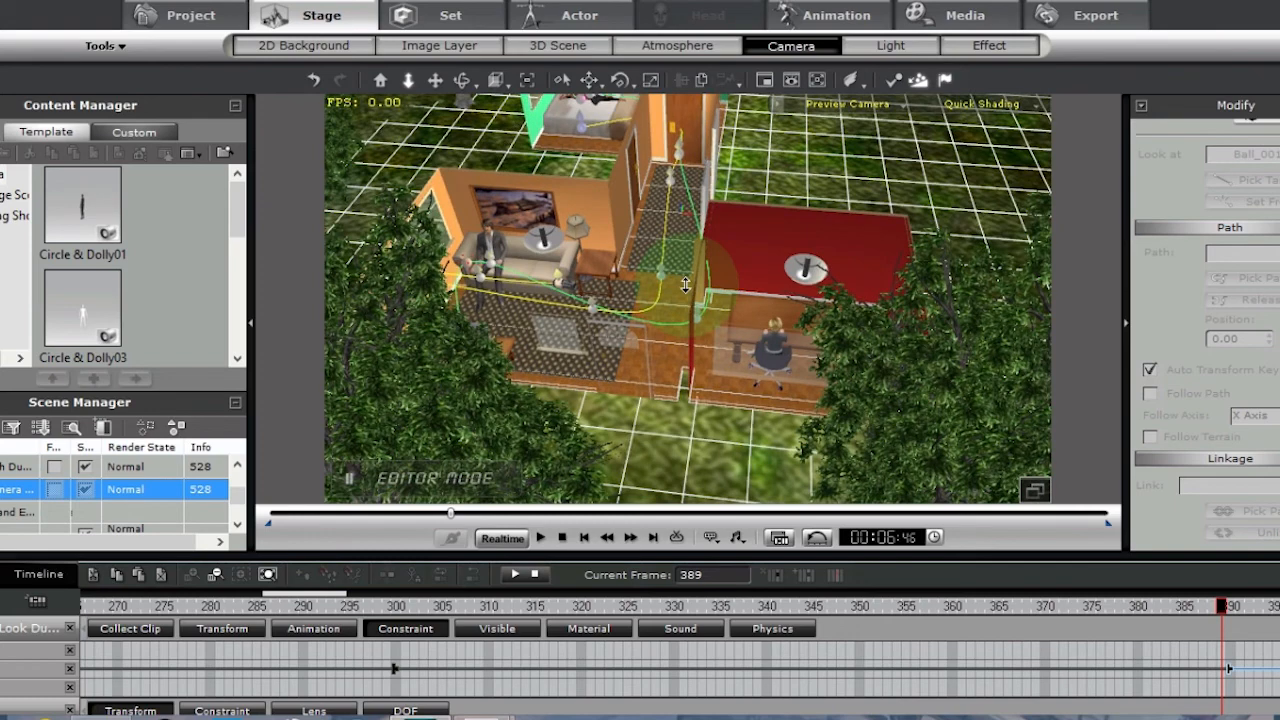
{"action": "scroll", "coordinate": [685, 285], "scroll_direction": "up", "scroll_amount": 7}
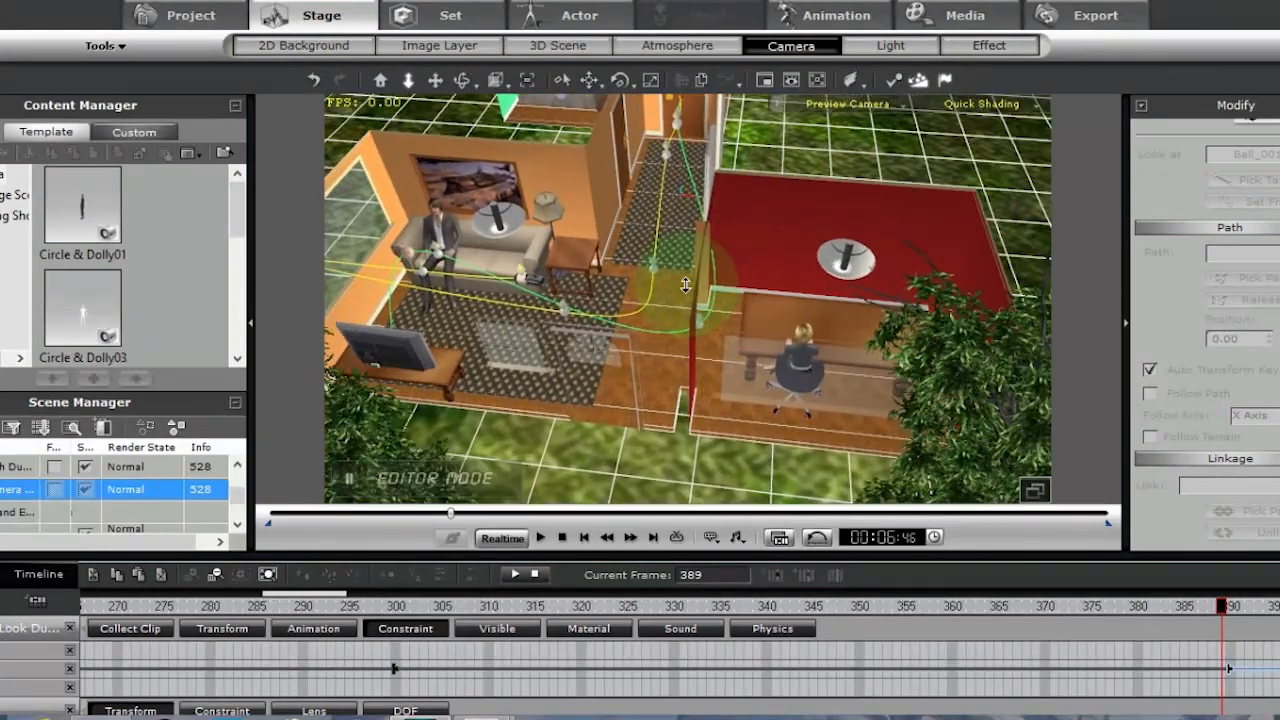
{"action": "scroll", "coordinate": [685, 285], "scroll_direction": "up", "scroll_amount": 2}
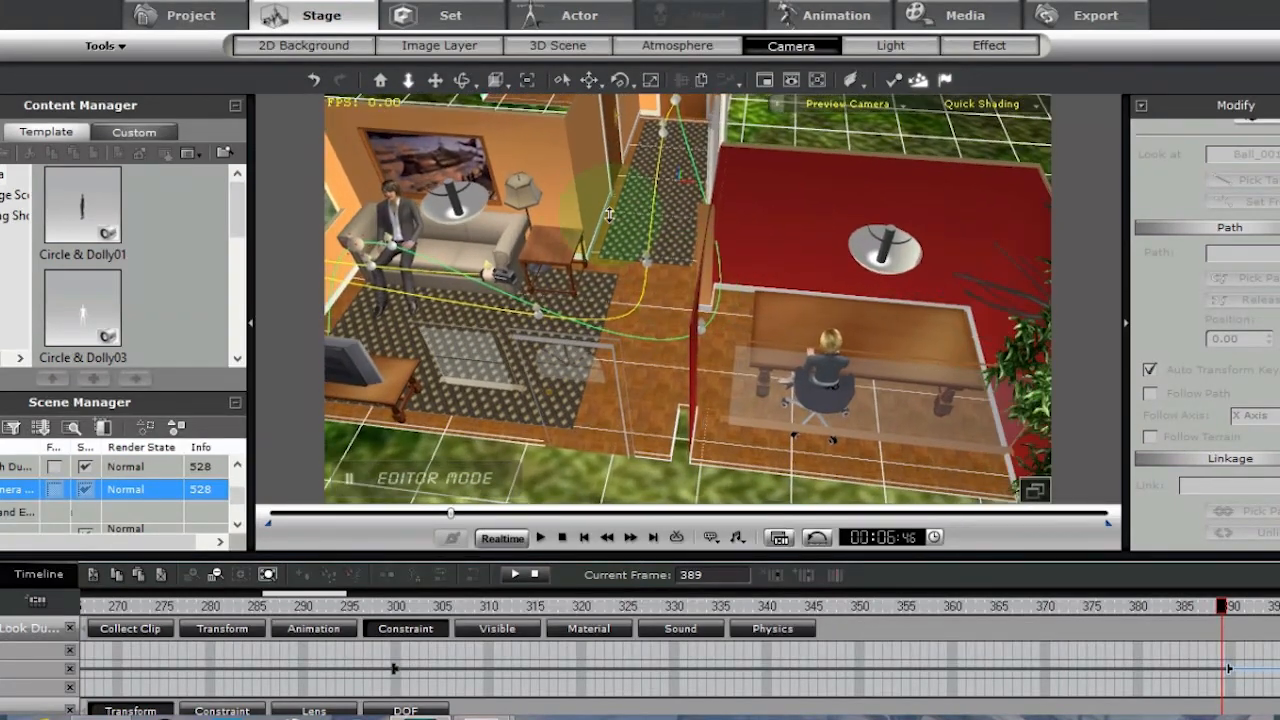
{"action": "left_click", "coordinate": [237, 525]}
{"action": "left_click", "coordinate": [237, 525]}
{"action": "left_click", "coordinate": [237, 526]}
{"action": "left_click", "coordinate": [237, 526]}
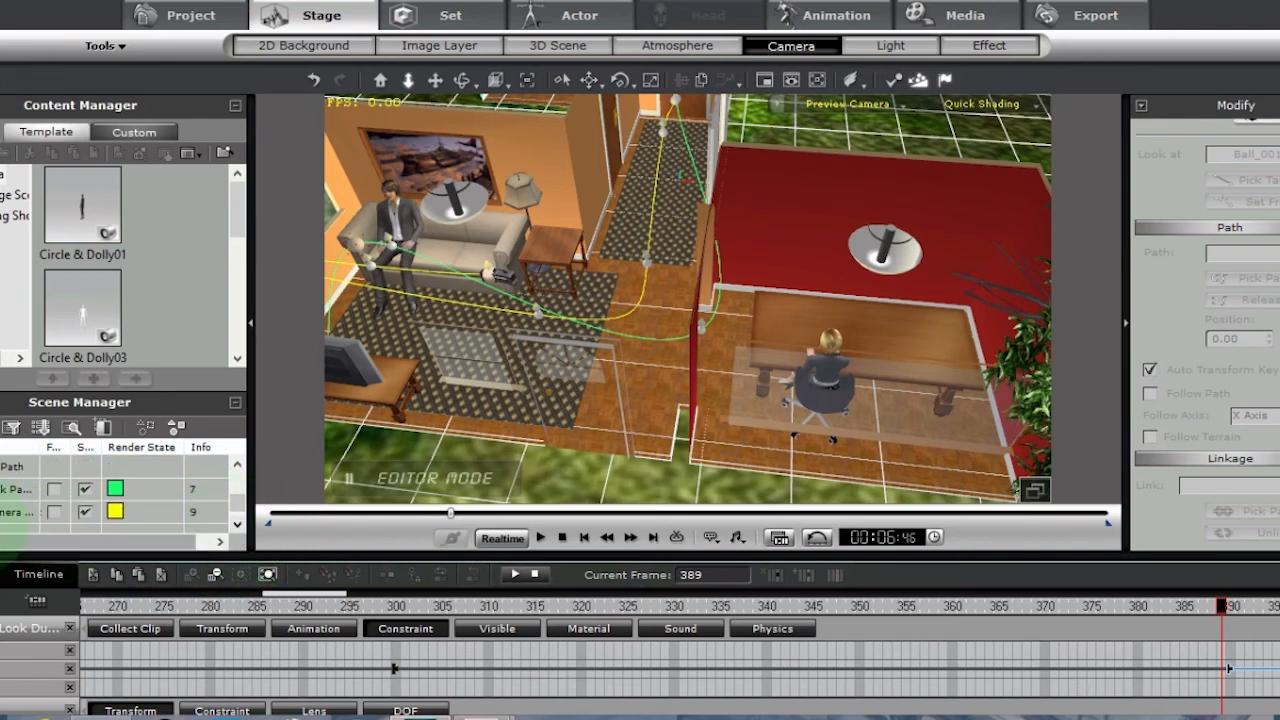
{"action": "left_click", "coordinate": [3, 495]}
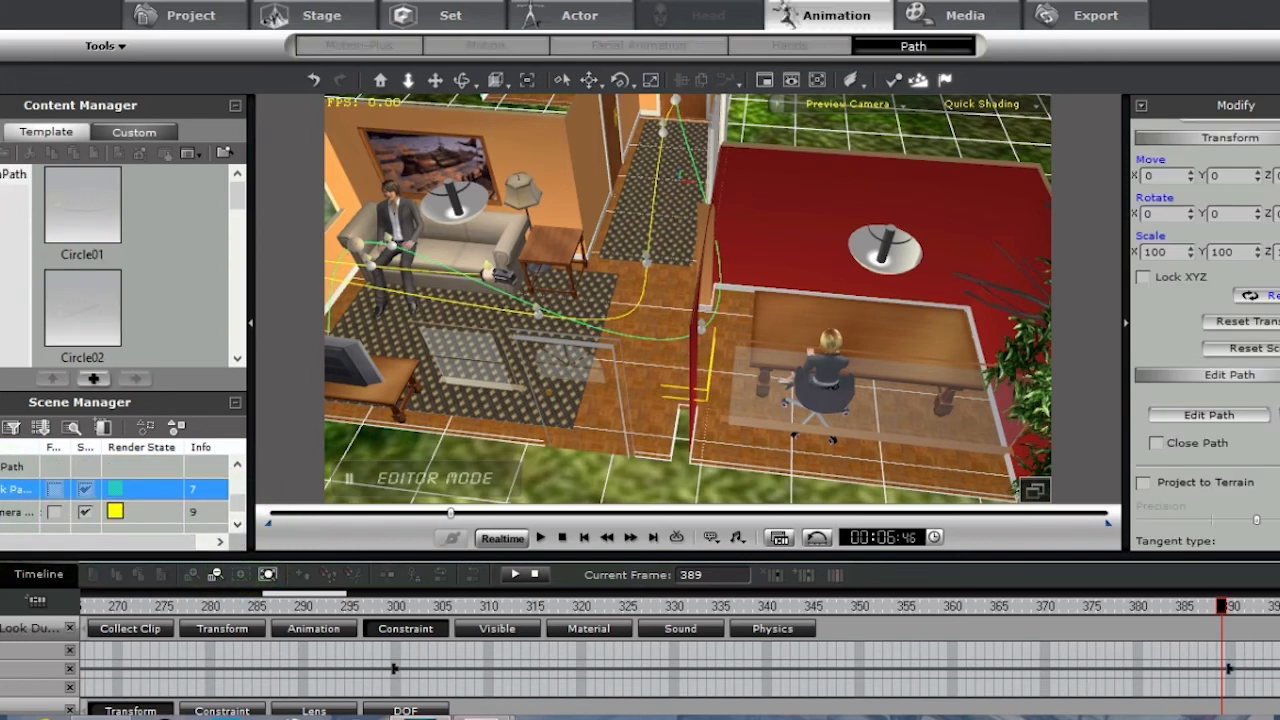
{"action": "left_click", "coordinate": [1233, 418]}
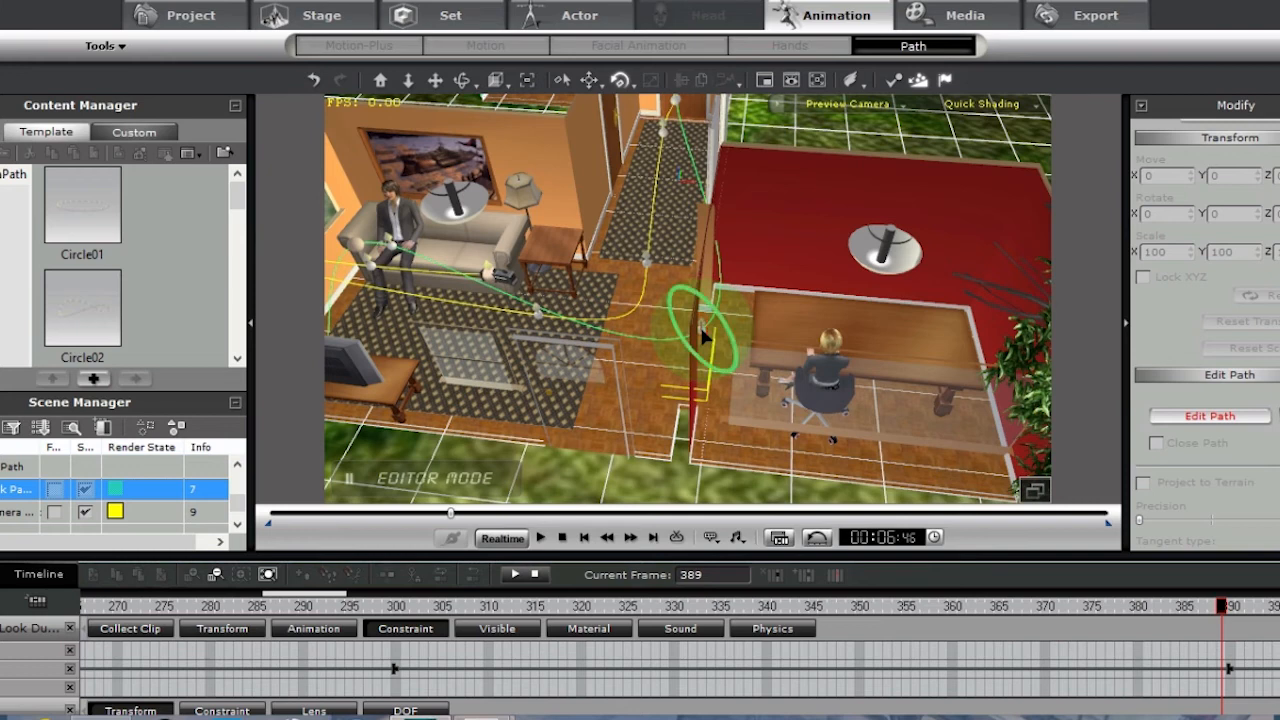
- Move the Look Path's control point beside the red room's doorway towards the living room and lower it slightly
{"action": "left_click", "coordinate": [590, 81]}
{"action": "left_click_drag", "start_coordinate": [767, 343], "coordinate": [688, 300]}
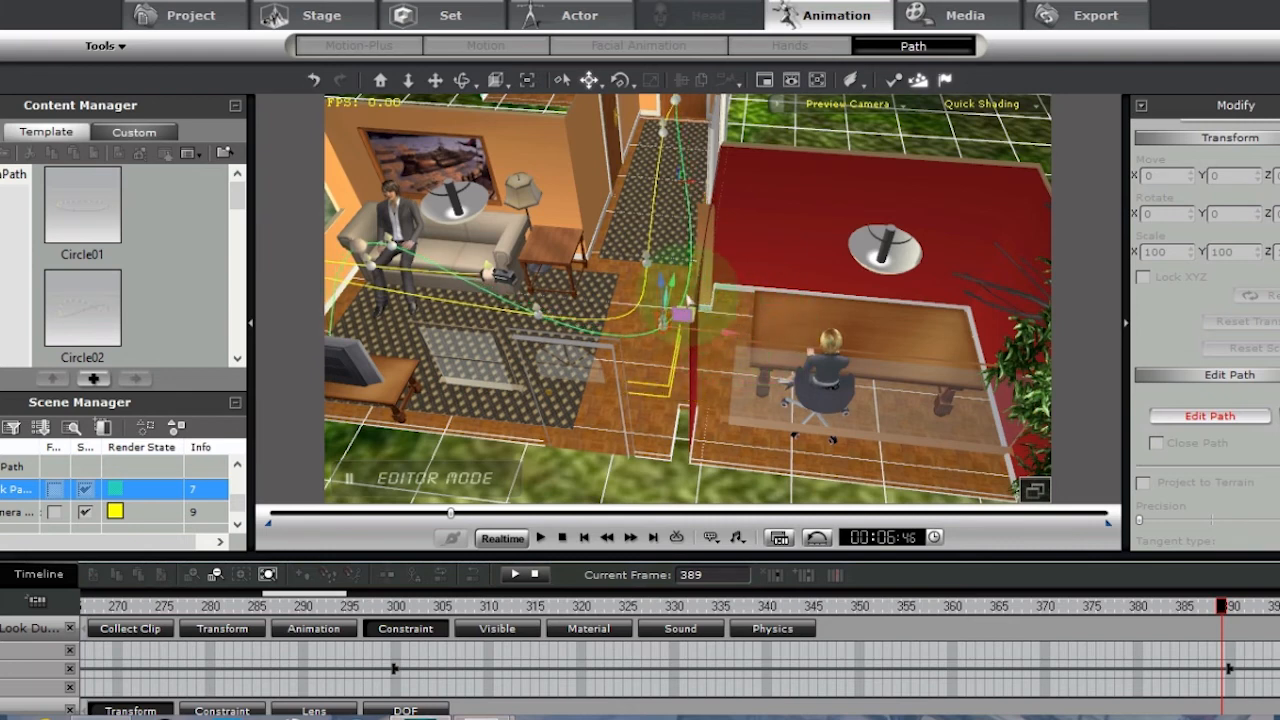
{"action": "left_click", "coordinate": [666, 289]}
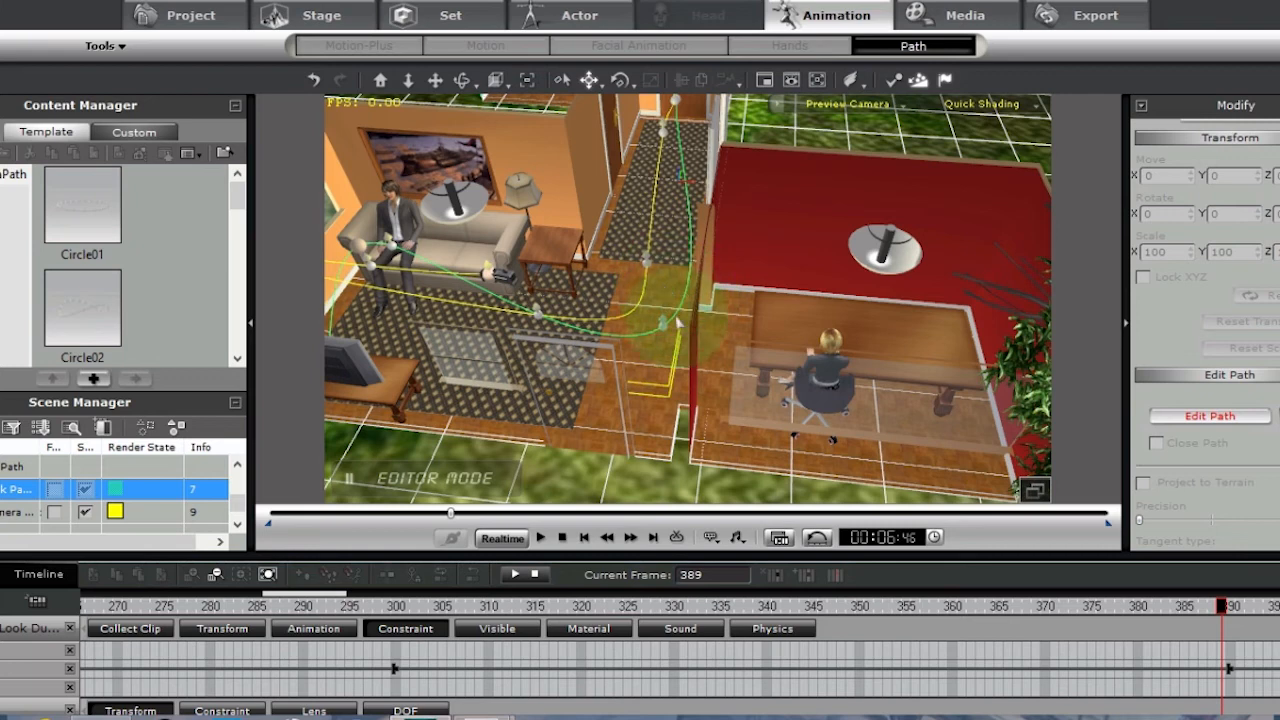
{"action": "left_click", "coordinate": [665, 324]}
{"action": "mouse_move", "coordinate": [661, 284]}
{"action": "left_mouse_down"}
{"action": "mouse_move", "coordinate": [661, 266]}
{"action": "mouse_move", "coordinate": [663, 302]}
{"action": "left_mouse_up"}
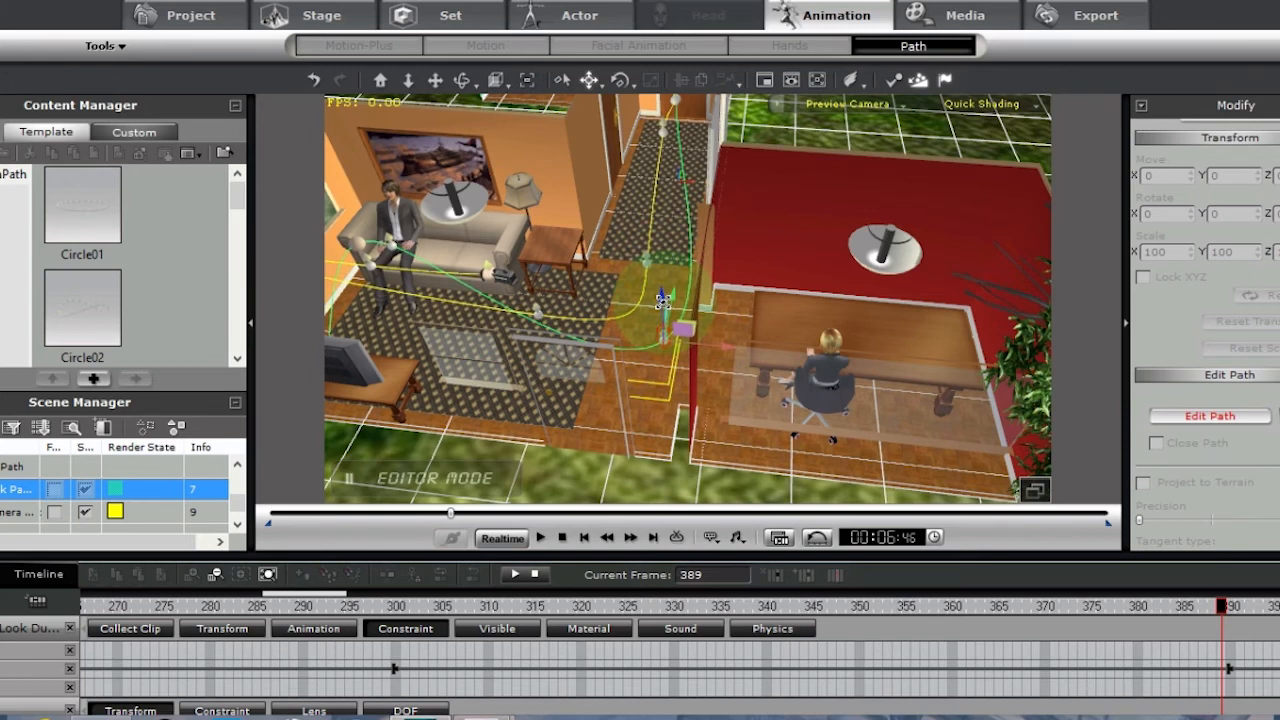
- Add a control point to the Look Path between the lowered point and the far end of the hallway
{"action": "left_click", "coordinate": [691, 259]}
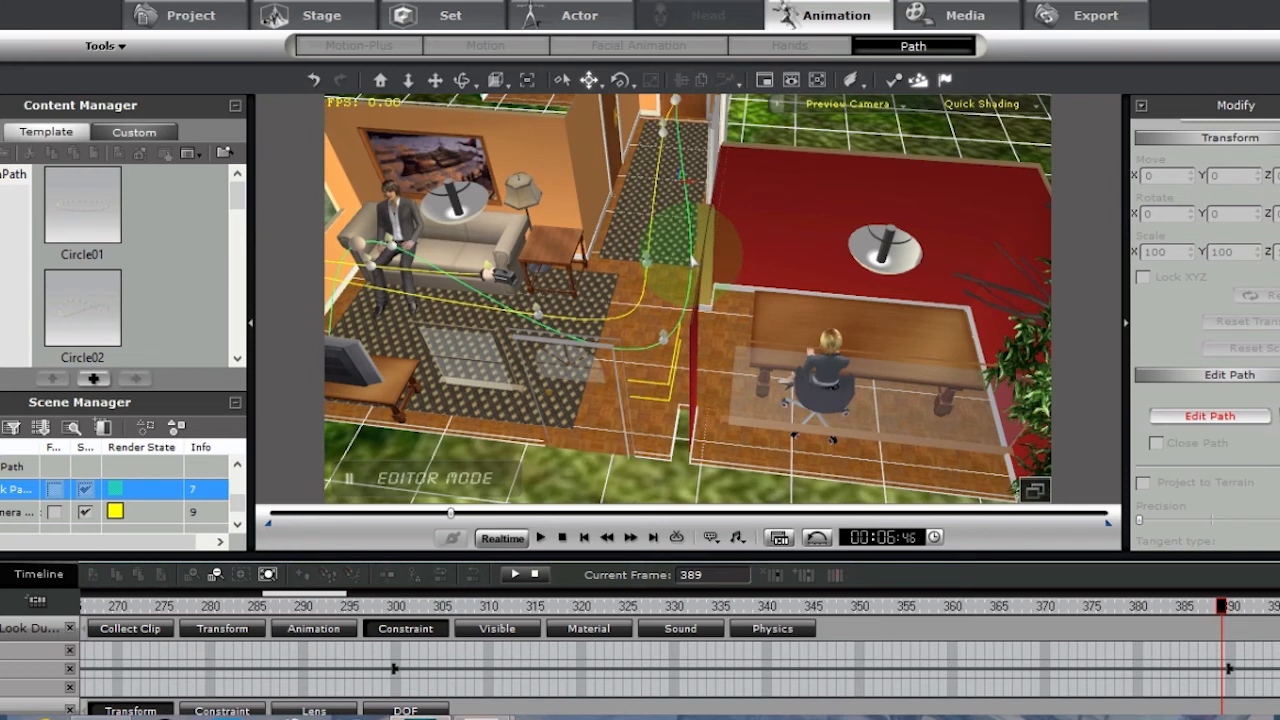
{"action": "right_click", "coordinate": [692, 259]}
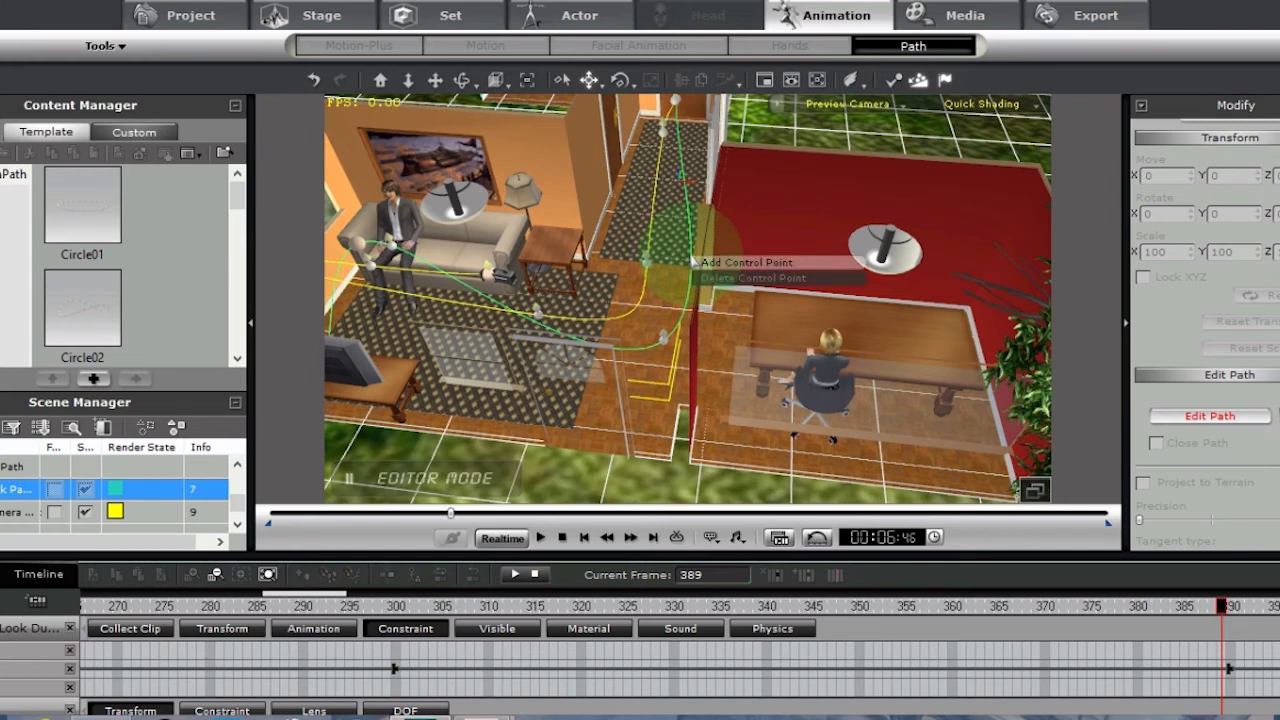
{"action": "left_click", "coordinate": [708, 263]}
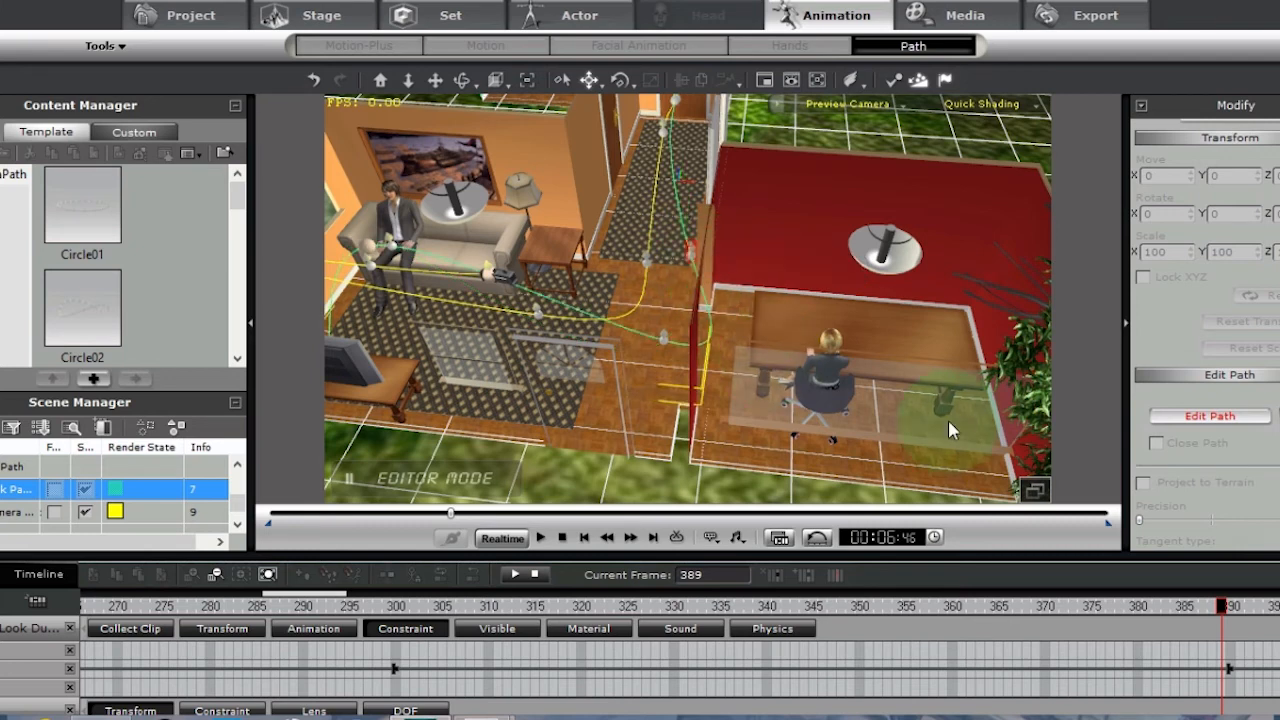
- Reset all animation data in the project
{"action": "left_click_drag", "start_coordinate": [948, 420], "coordinate": [600, 344]}
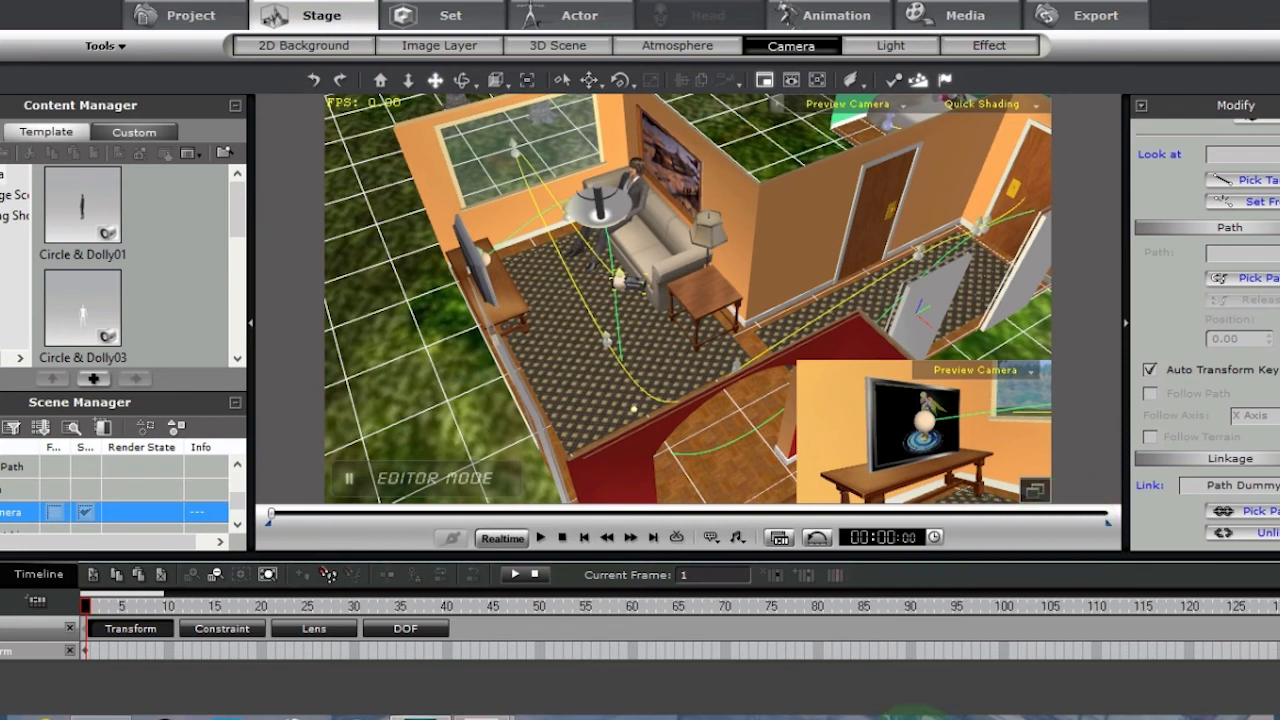
{"action": "left_click", "coordinate": [824, 541]}
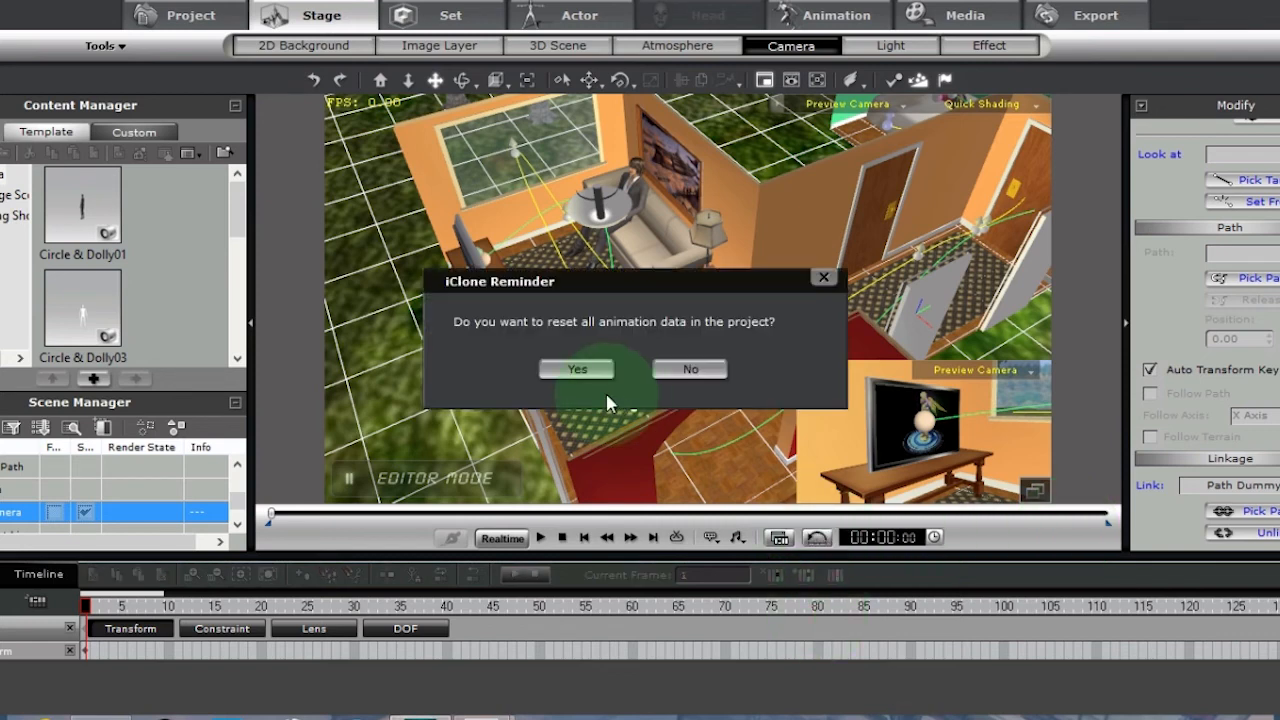
{"action": "left_click", "coordinate": [590, 374]}
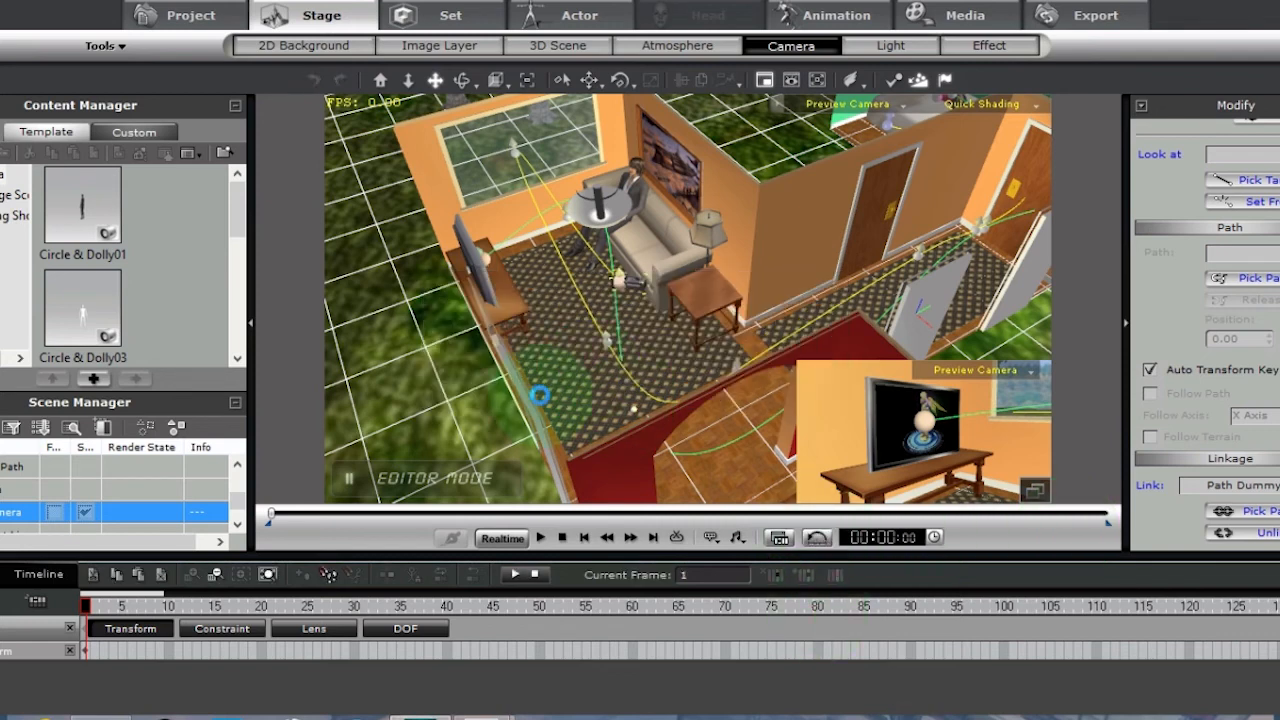
- Delete both the Path dummy and the Look At dummy of the camera rig from the scene
{"action": "left_click", "coordinate": [177, 524]}
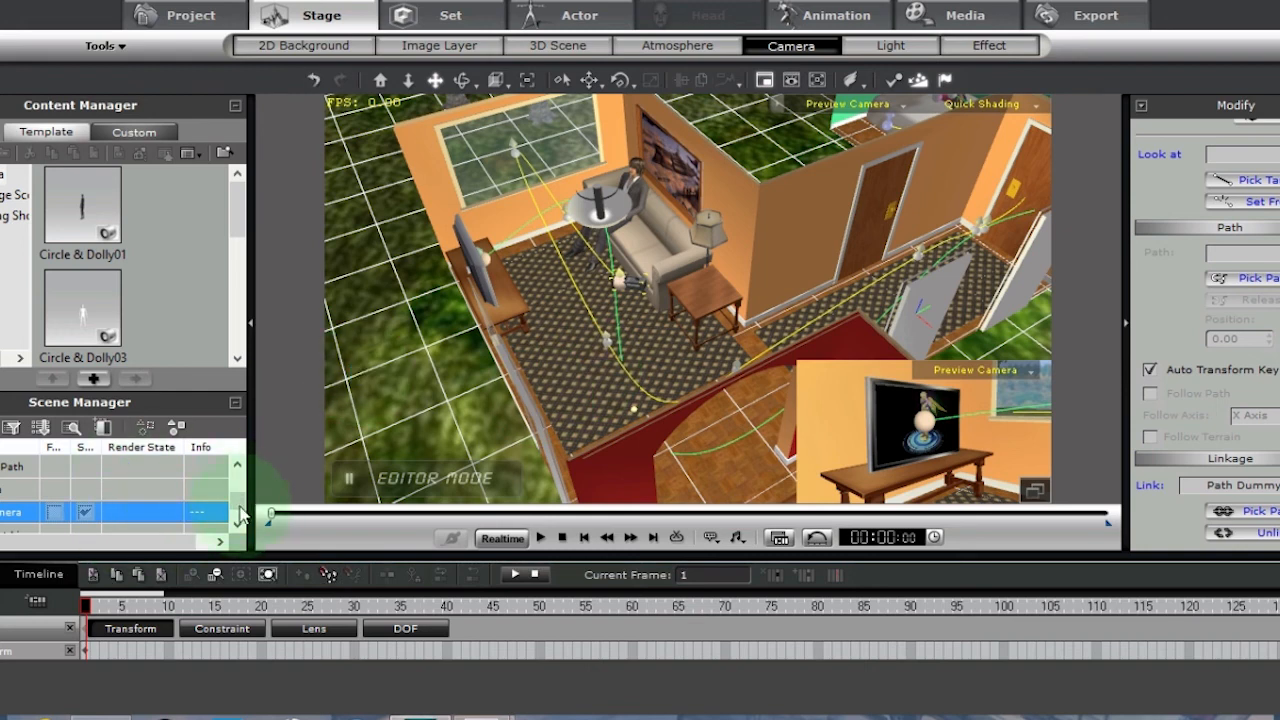
{"action": "left_click_drag", "start_coordinate": [238, 507], "coordinate": [239, 487]}
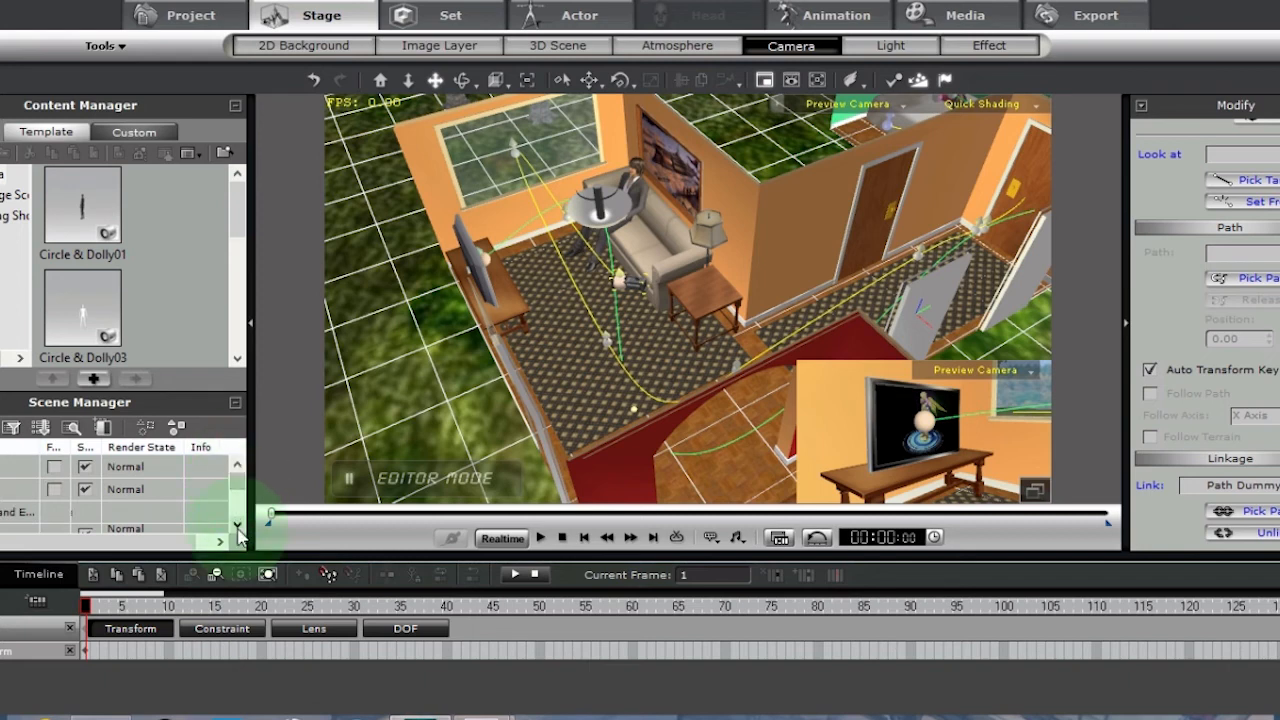
{"action": "left_click", "coordinate": [0, 478]}
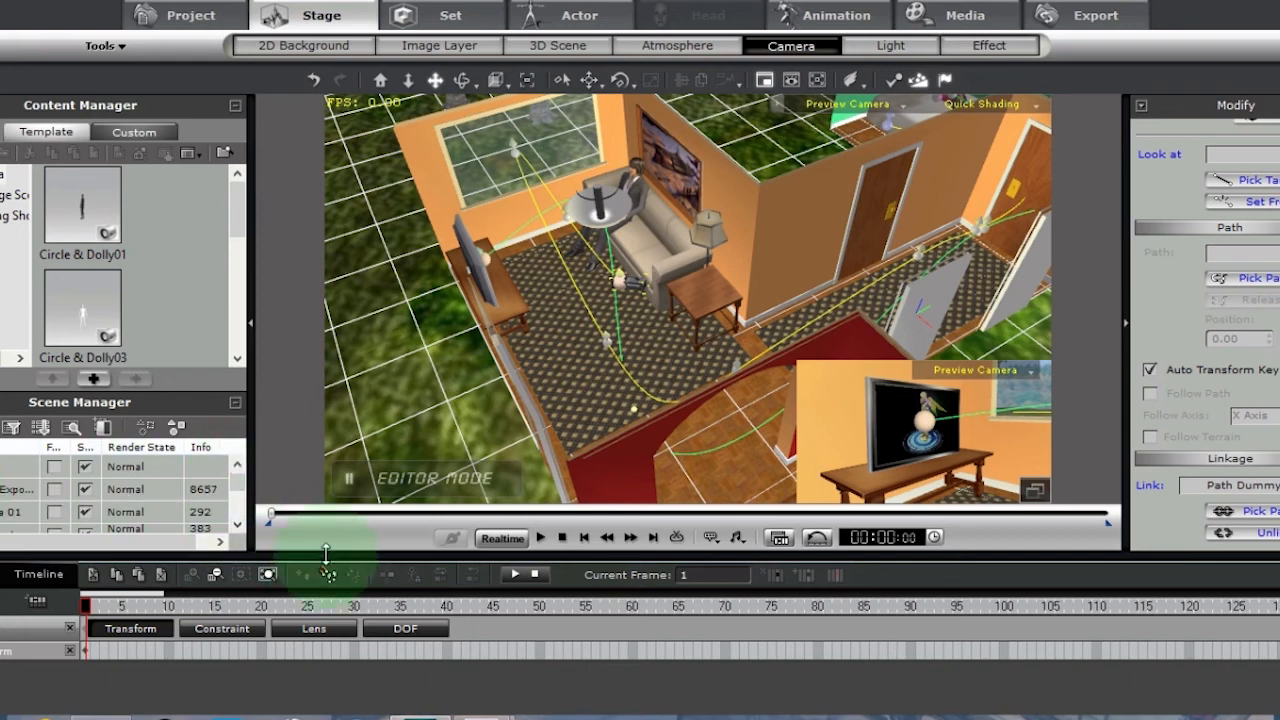
{"action": "left_click", "coordinate": [242, 522]}
{"action": "left_click", "coordinate": [243, 522]}
{"action": "left_click", "coordinate": [243, 522]}
{"action": "left_click", "coordinate": [243, 522]}
{"action": "left_click", "coordinate": [243, 522]}
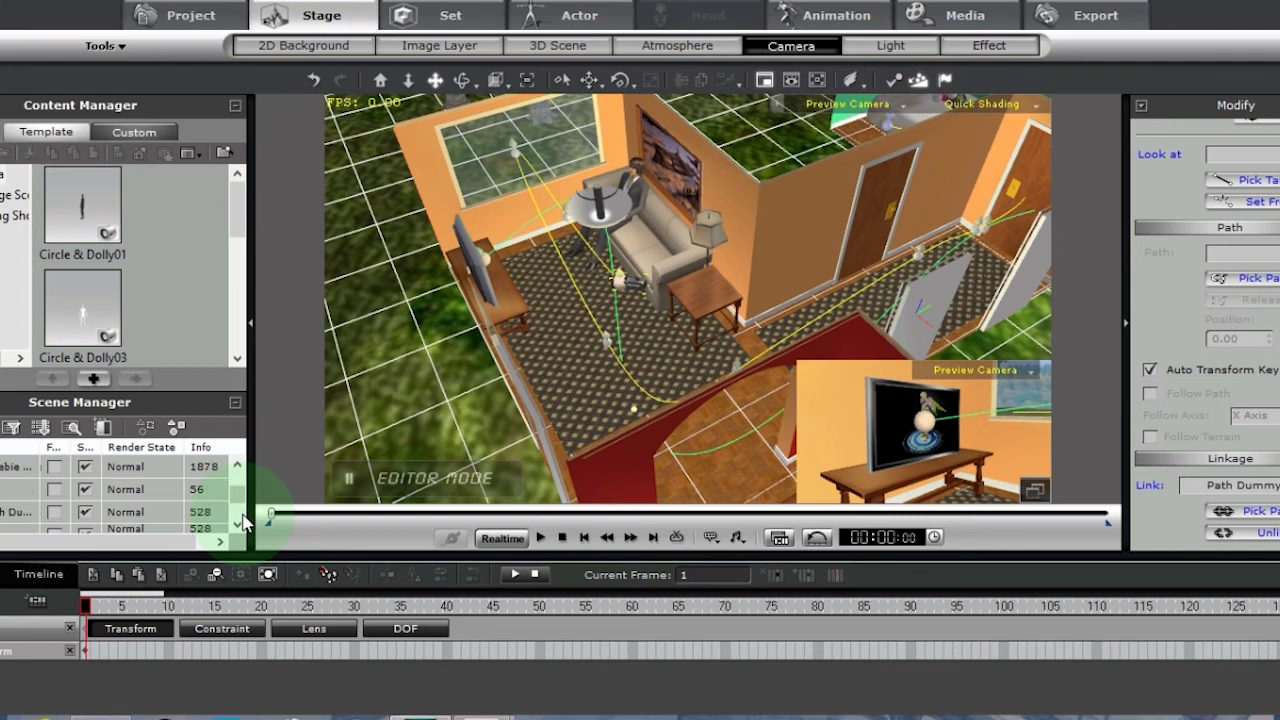
{"action": "left_click", "coordinate": [4, 512]}
{"action": "left_click", "coordinate": [122, 530]}
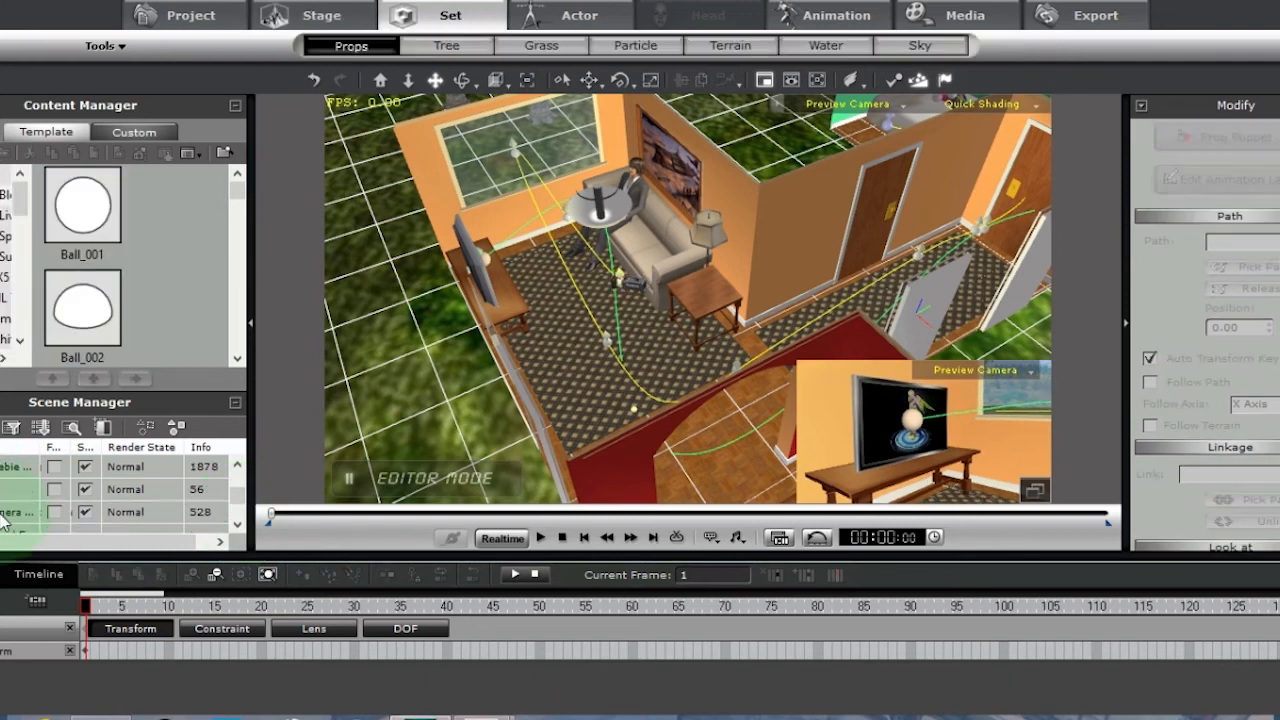
{"action": "left_click", "coordinate": [122, 530]}
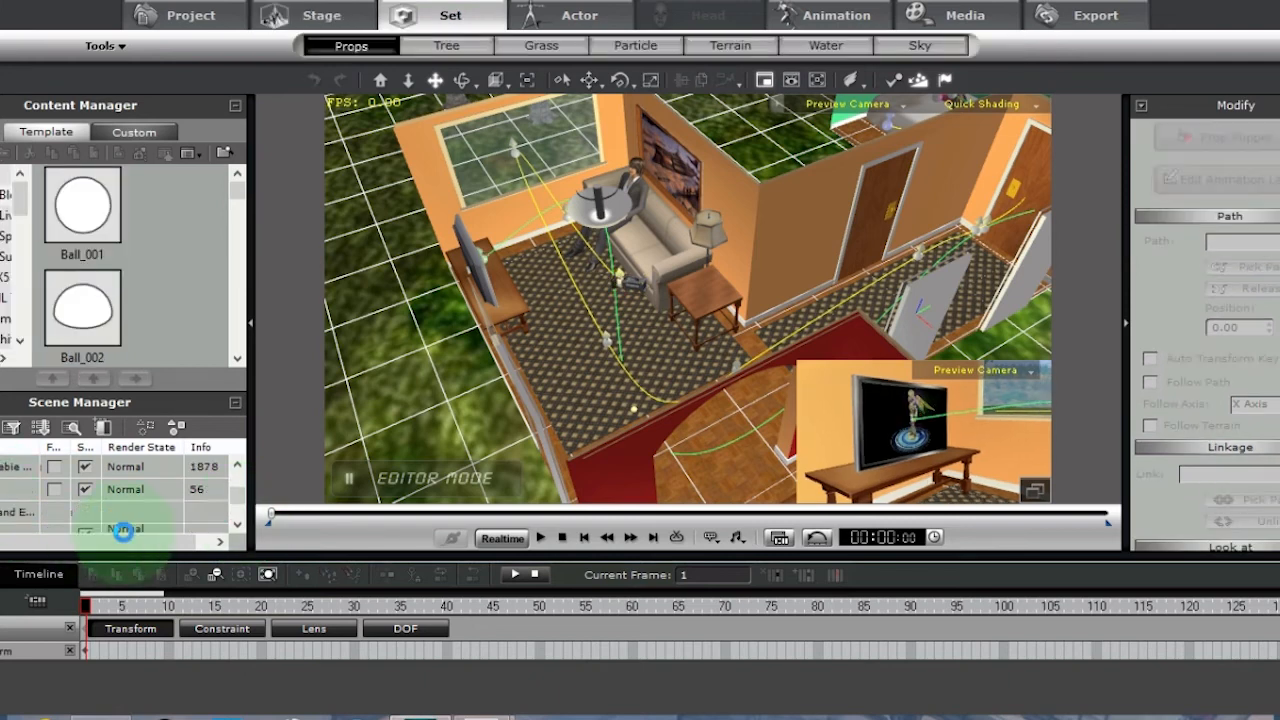
- Delete the Look Path and the Camera Path from the scene
{"action": "left_click", "coordinate": [240, 524]}
{"action": "left_click", "coordinate": [240, 524]}
{"action": "left_click", "coordinate": [240, 524]}
{"action": "left_click", "coordinate": [240, 524]}
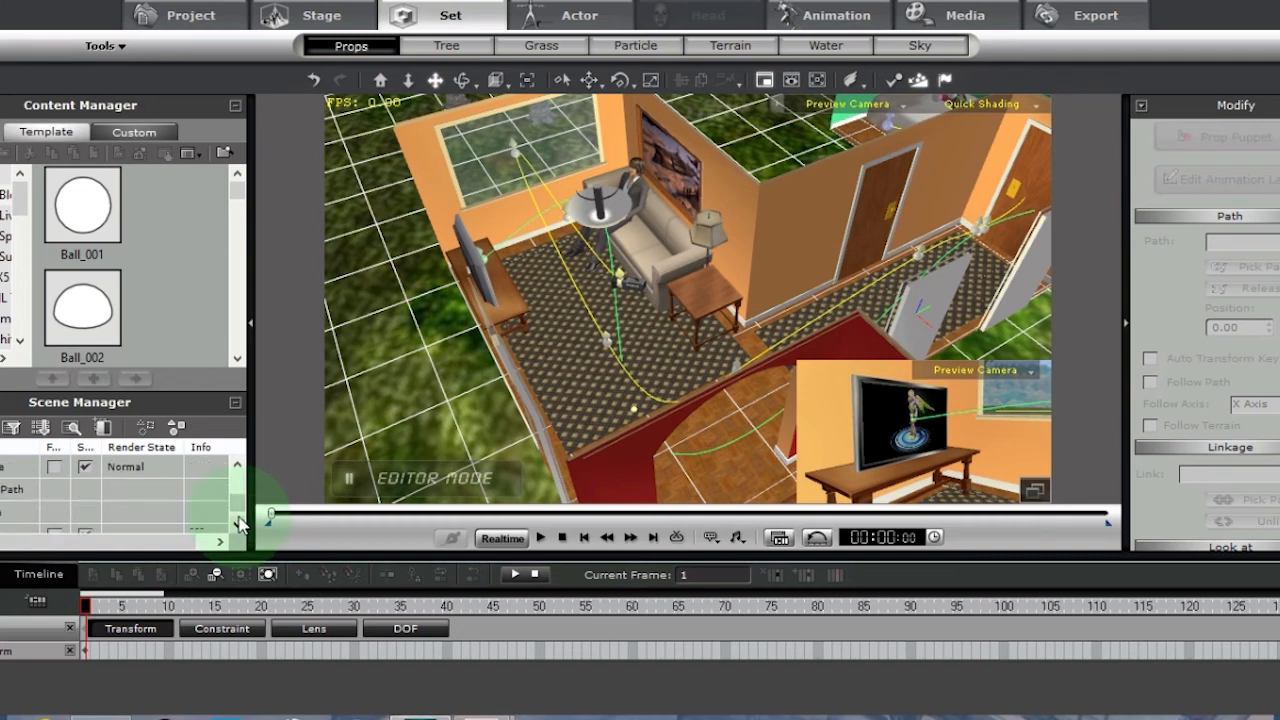
{"action": "left_click", "coordinate": [15, 489]}
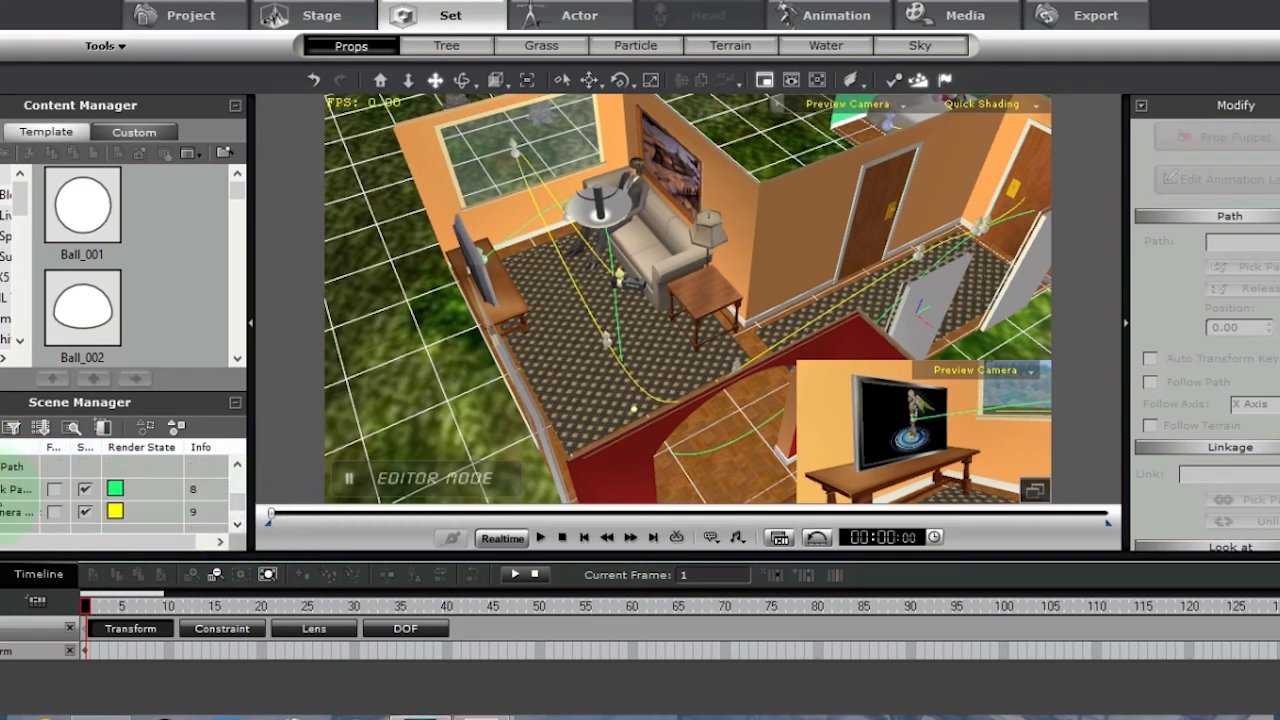
{"action": "key", "text": "Delete"}
{"action": "left_click", "coordinate": [1, 498]}
{"action": "key", "text": "Delete"}
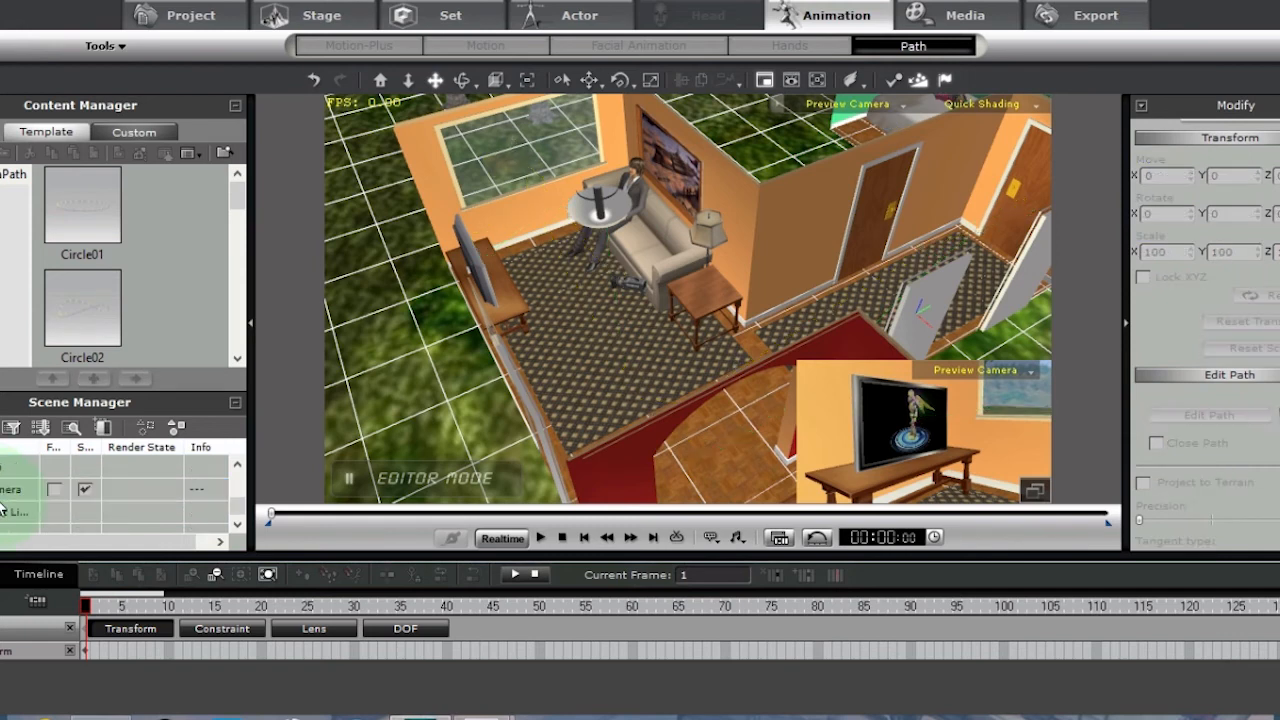
- Select the Camera and move it from the living room floor to the window wall behind the sofa
{"action": "left_click", "coordinate": [5, 490]}
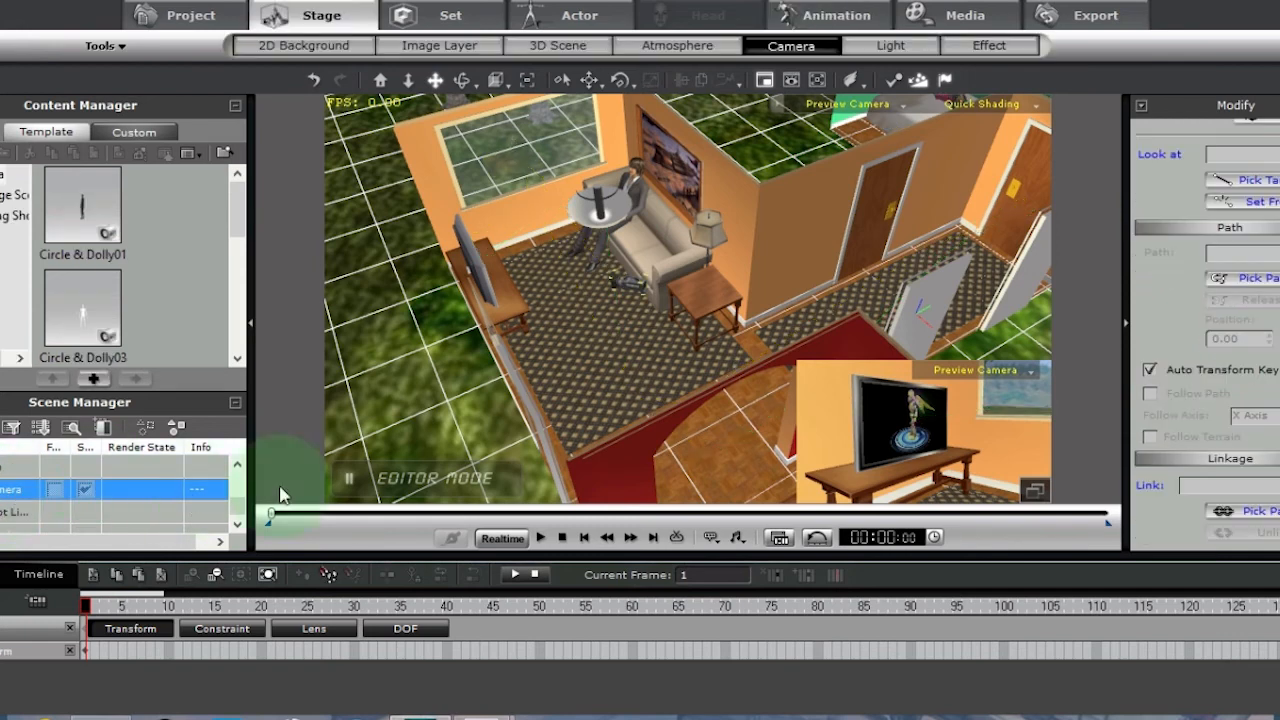
{"action": "left_click", "coordinate": [437, 81]}
{"action": "left_click_drag", "start_coordinate": [509, 152], "coordinate": [556, 308]}
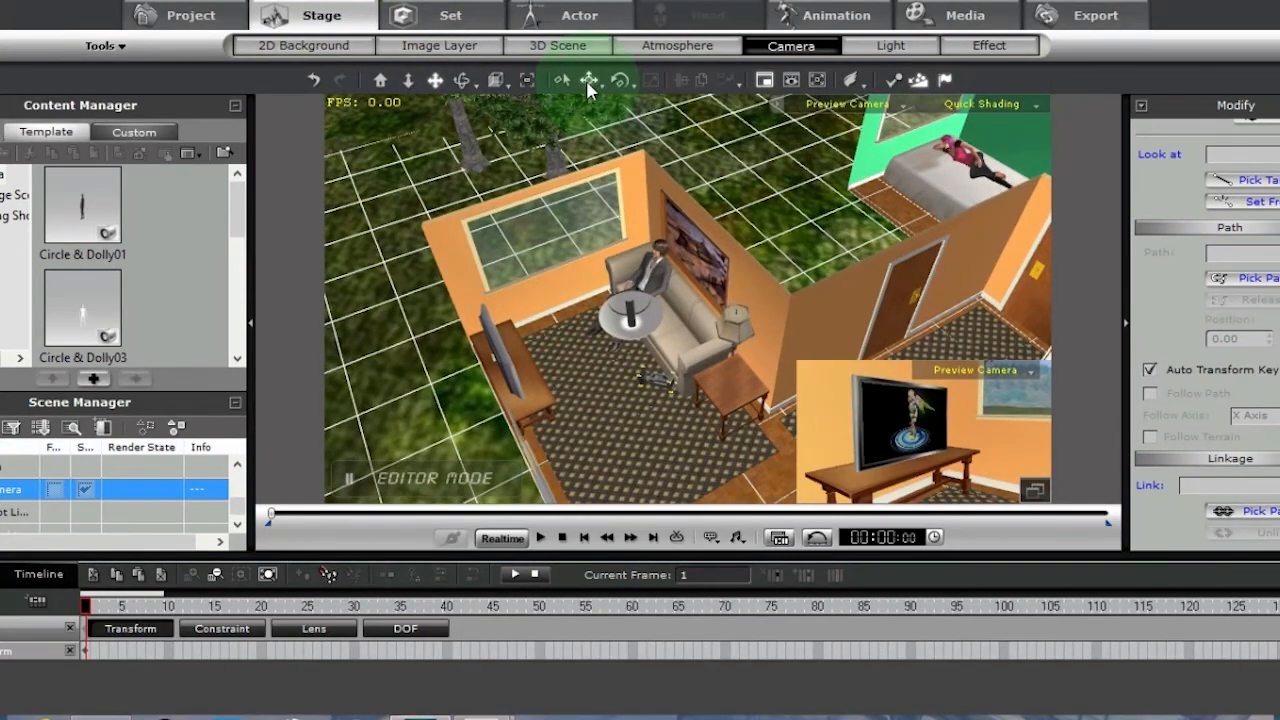
{"action": "left_click_drag", "start_coordinate": [700, 400], "coordinate": [507, 165]}
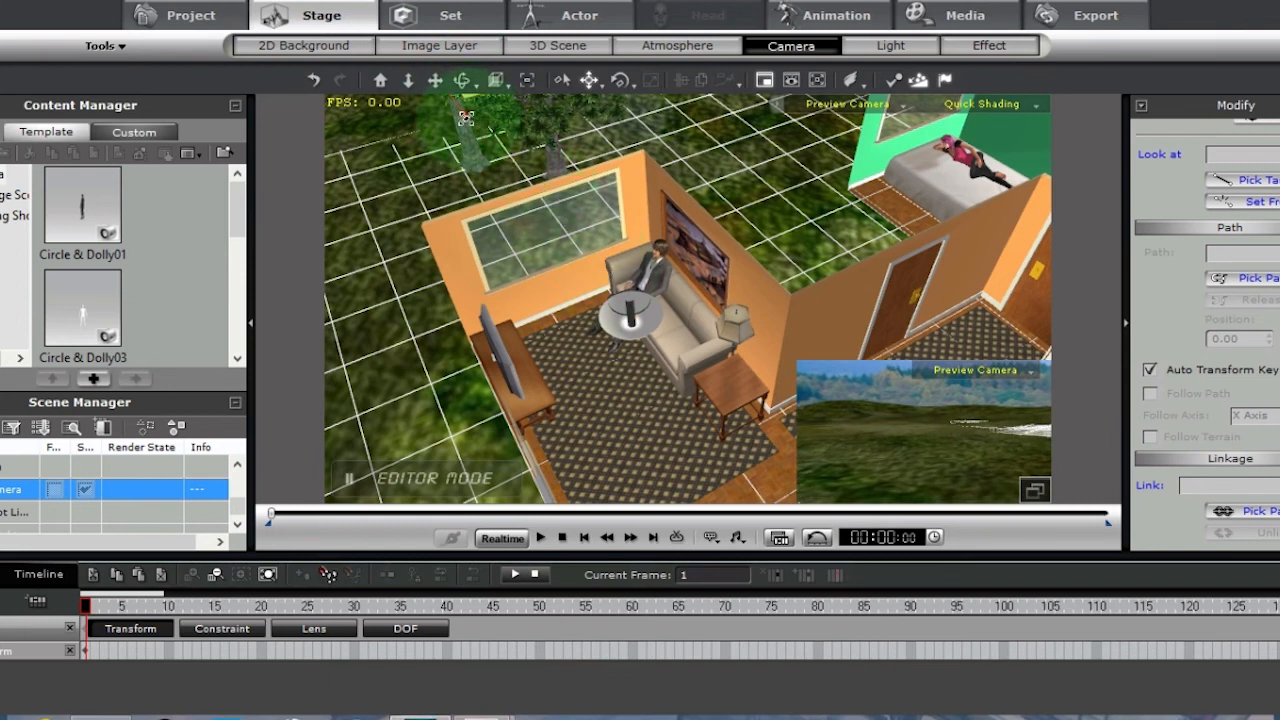
{"action": "left_click_drag", "start_coordinate": [511, 167], "coordinate": [576, 265]}
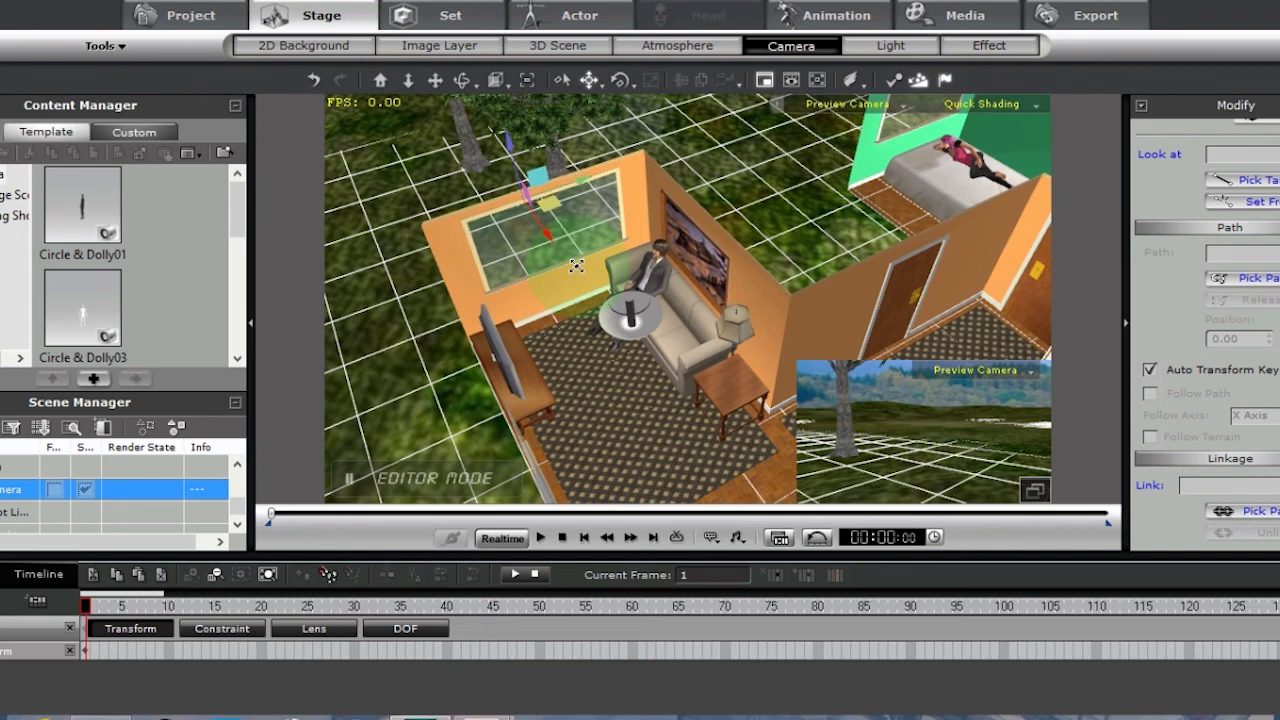
- Rotate the Camera about Z to face through the living room towards the red room, and set its X position to -545
{"action": "left_click", "coordinate": [620, 82]}
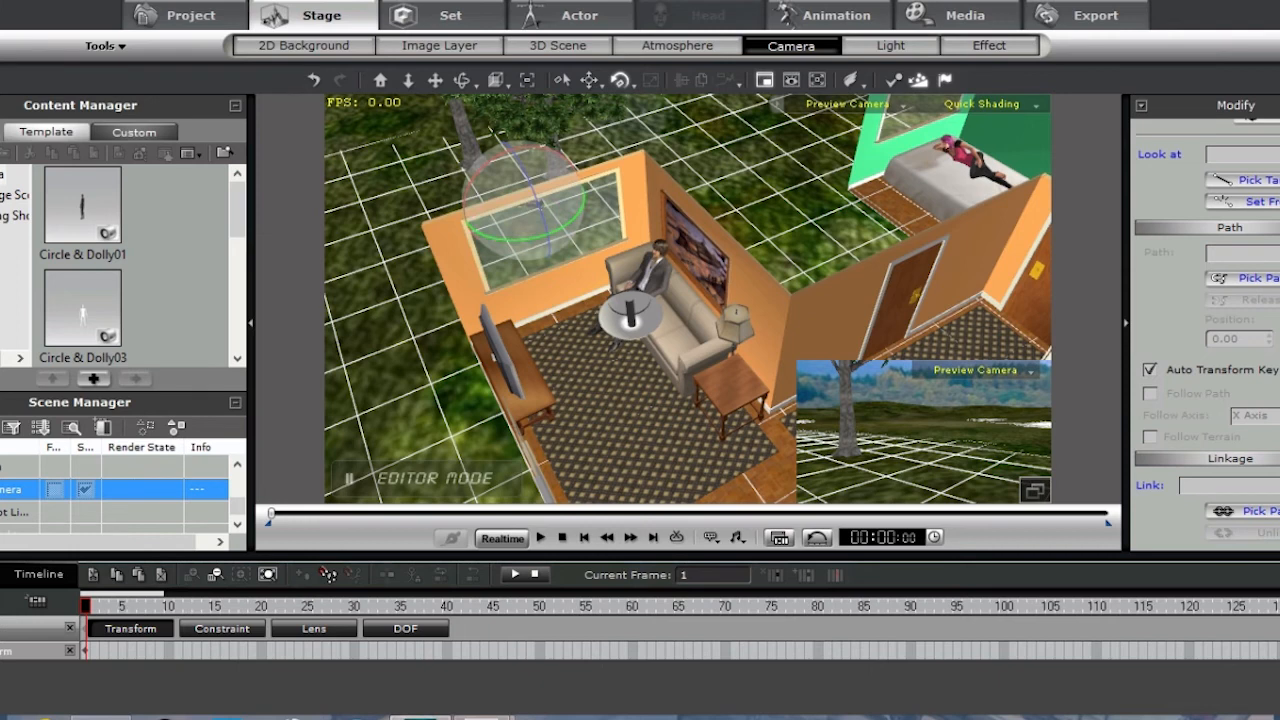
{"action": "left_click_drag", "start_coordinate": [1279, 400], "coordinate": [1279, 200]}
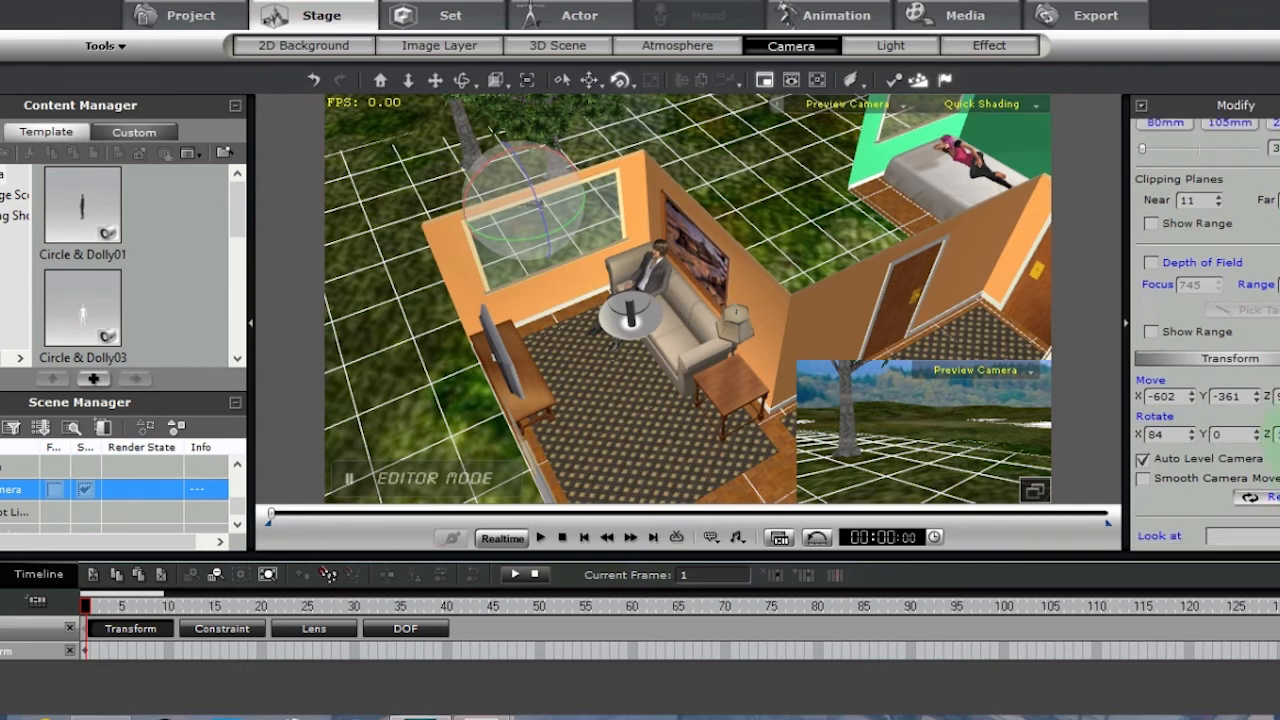
{"action": "left_click", "coordinate": [1279, 438]}
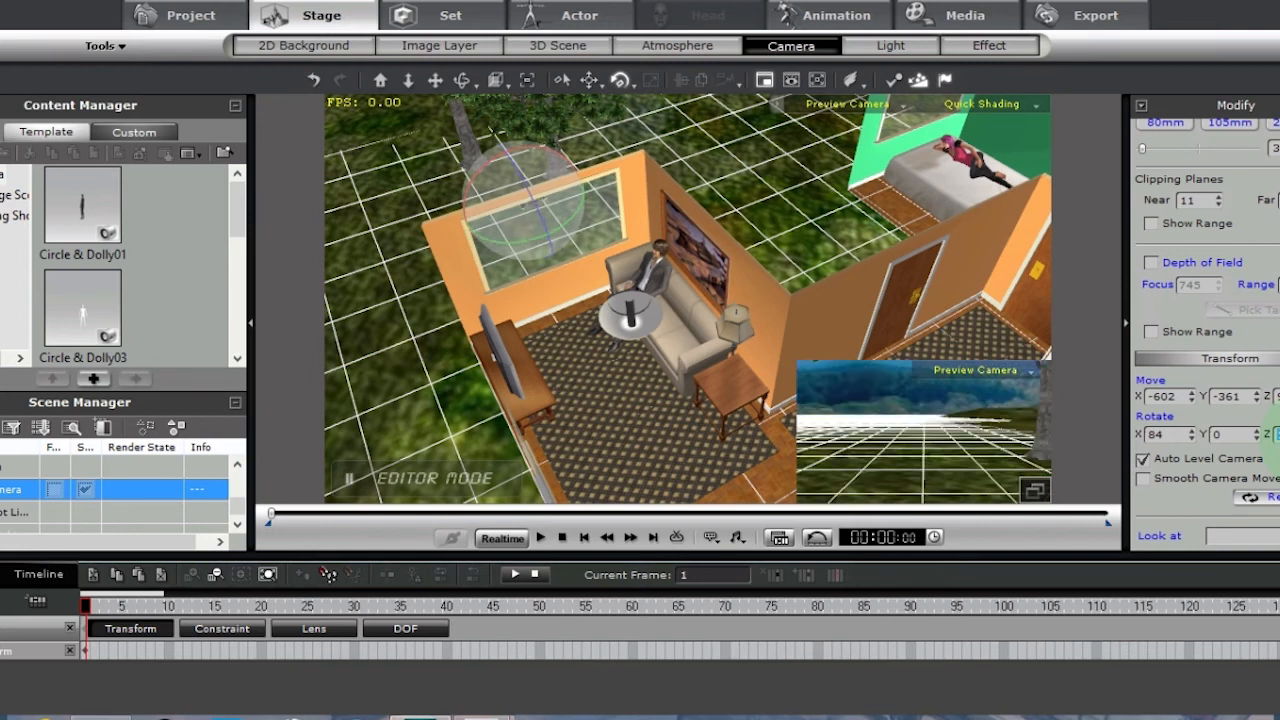
{"action": "left_click", "coordinate": [1279, 438]}
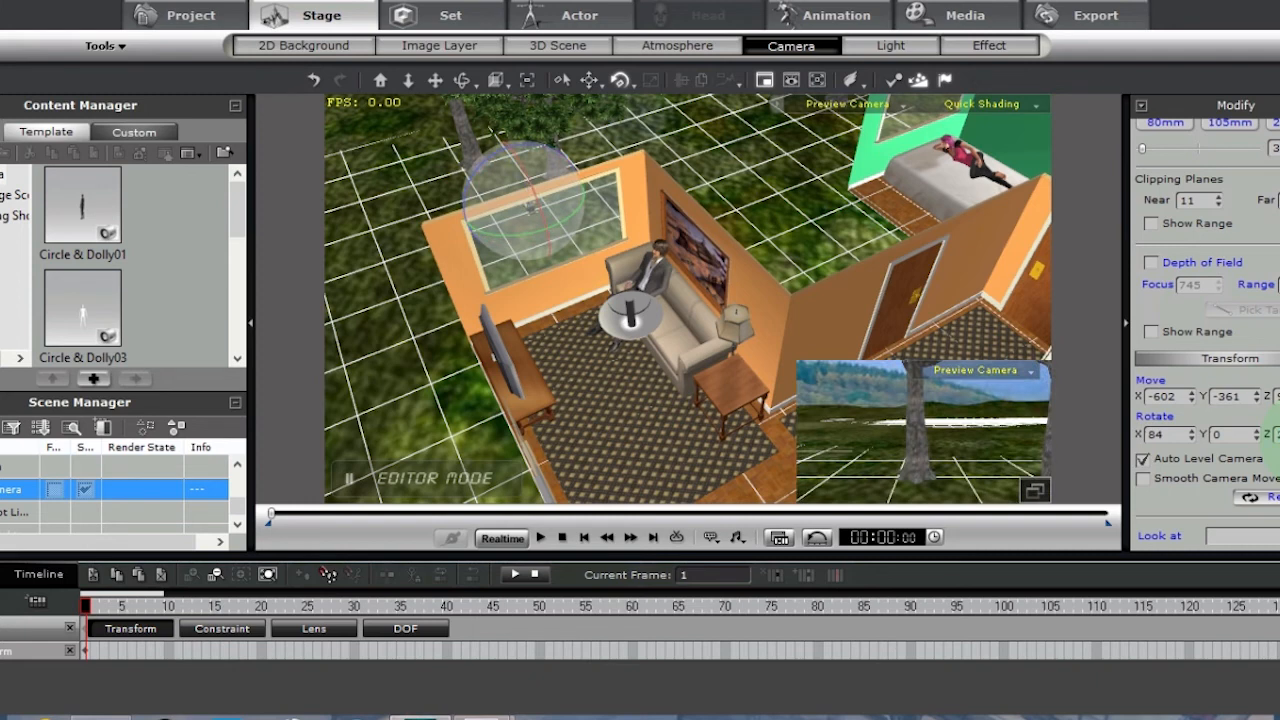
{"action": "key", "text": "Return"}
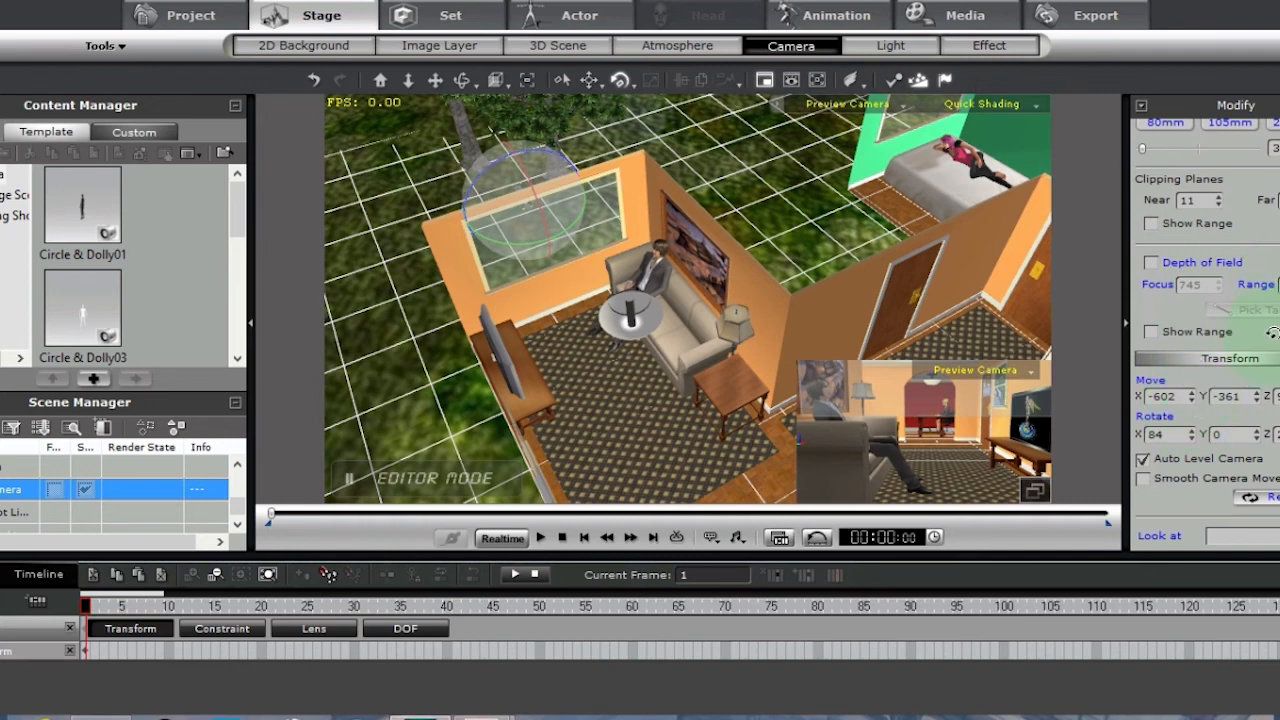
{"action": "left_click", "coordinate": [1192, 401]}
{"action": "left_click_drag", "start_coordinate": [1194, 404], "coordinate": [1199, 402]}
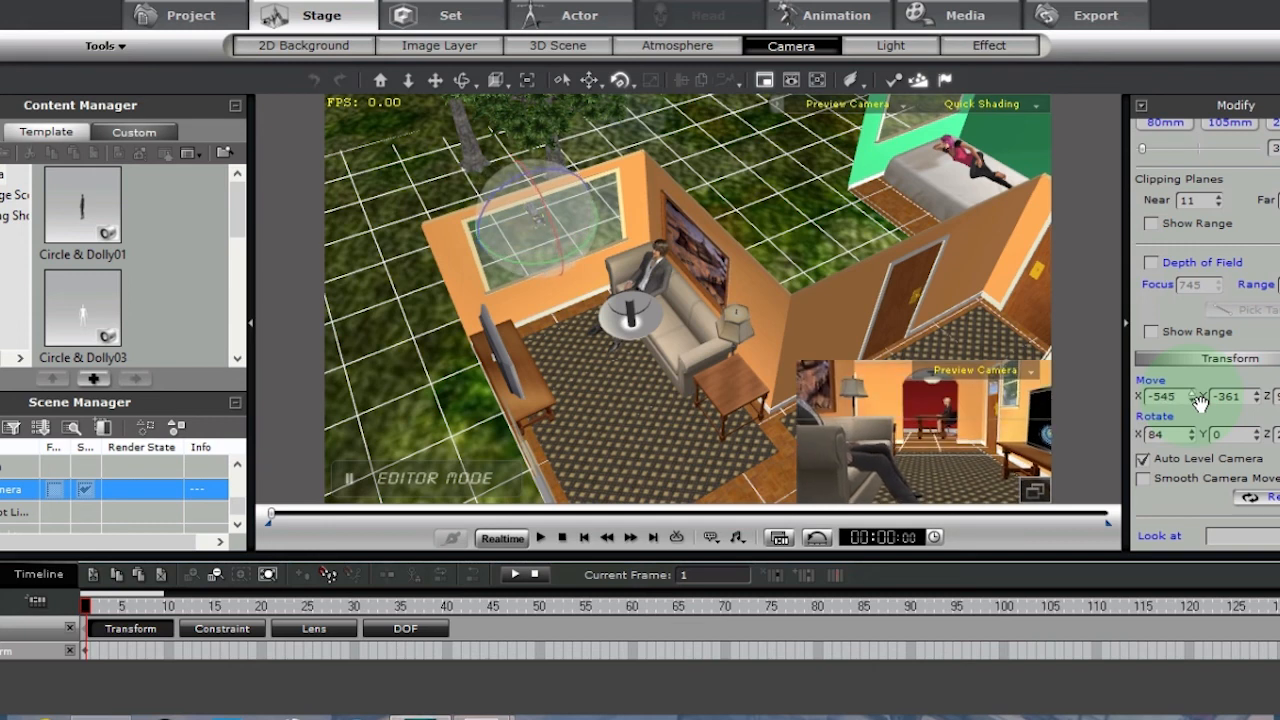
- Switch the view to Camera and reframe it with the seated man in the foreground and the woman at the desk behind
{"action": "left_click", "coordinate": [902, 109]}
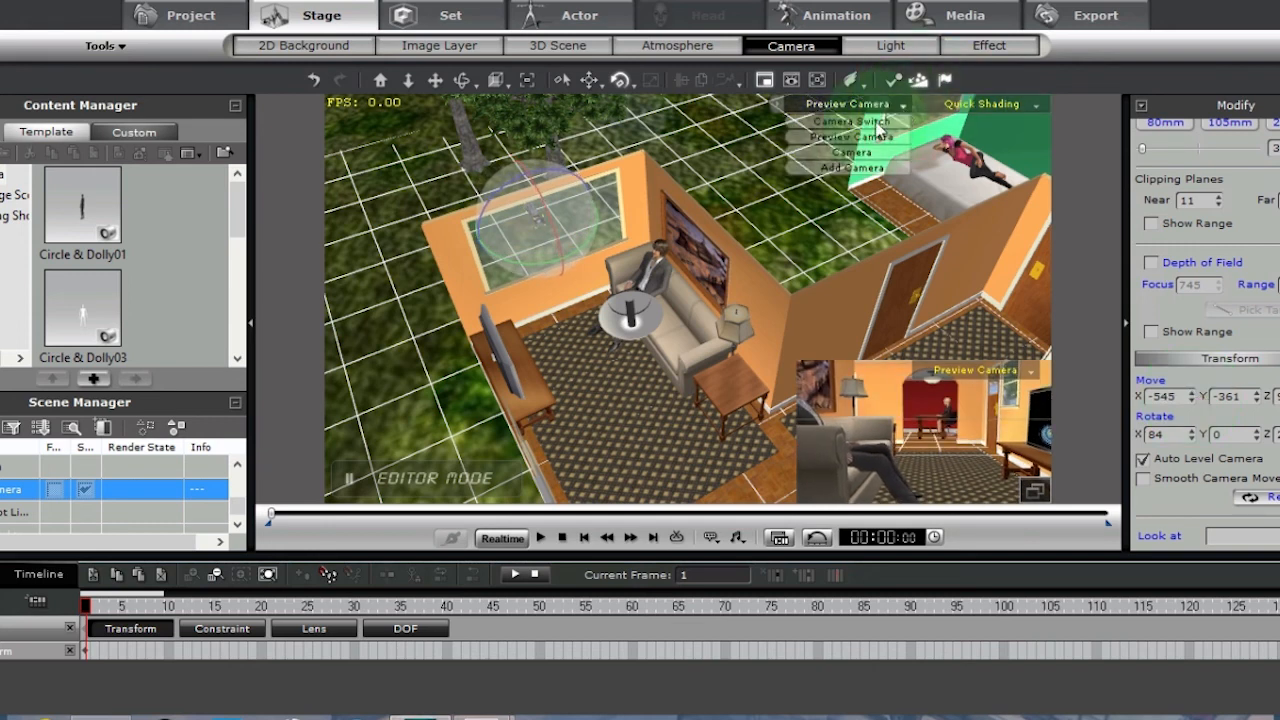
{"action": "left_click", "coordinate": [852, 152]}
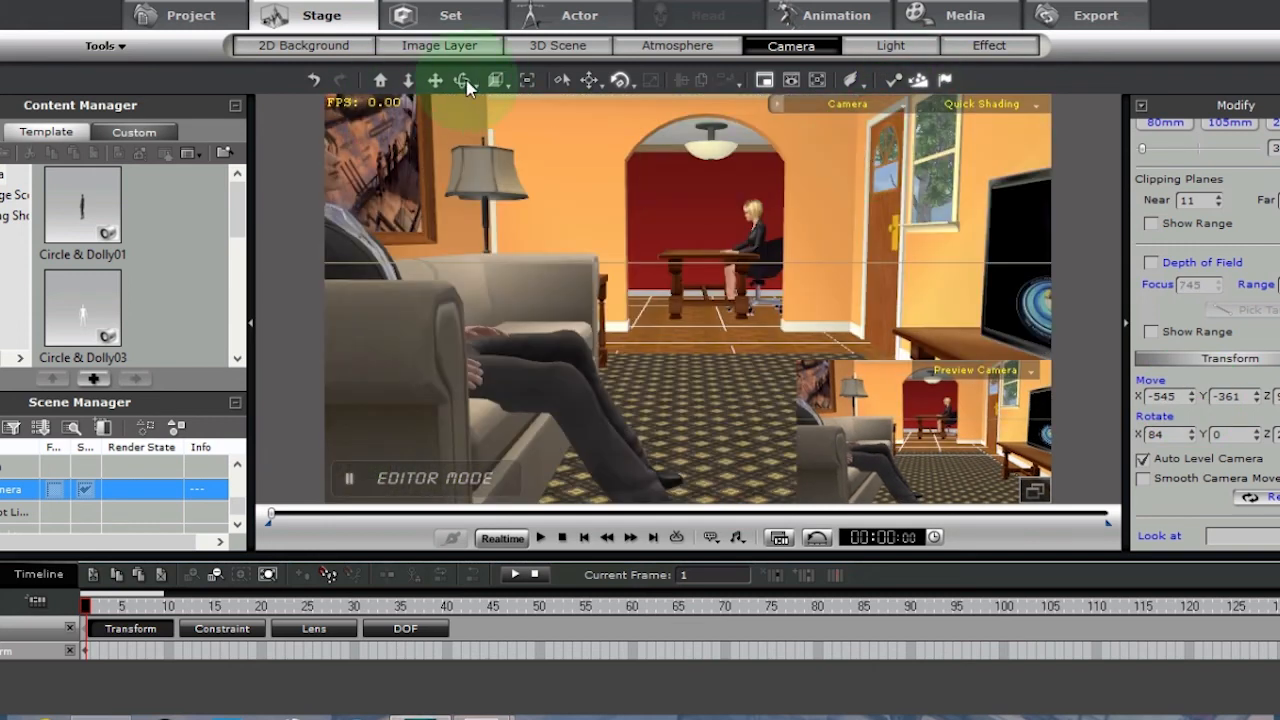
{"action": "left_click_drag", "start_coordinate": [515, 205], "coordinate": [643, 229]}
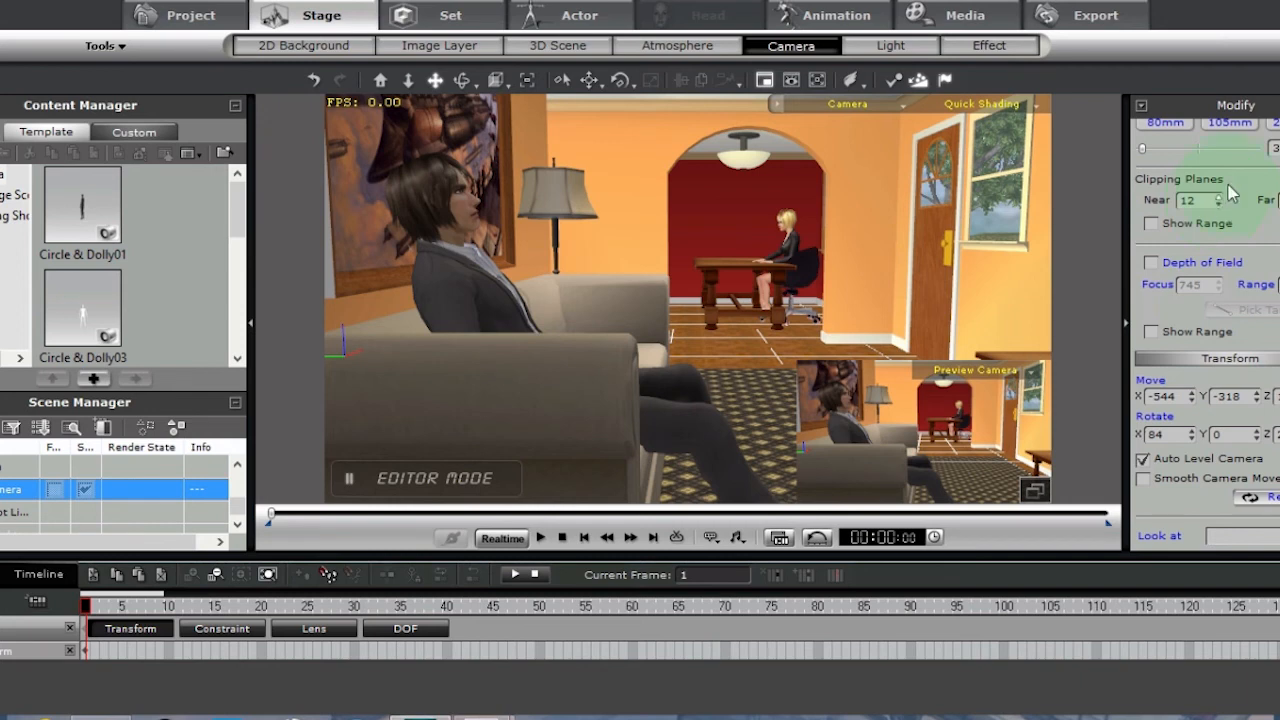
- Set the viewport to Pixel Shading and enable Depth of Field for the Camera
{"action": "left_click", "coordinate": [1037, 108]}
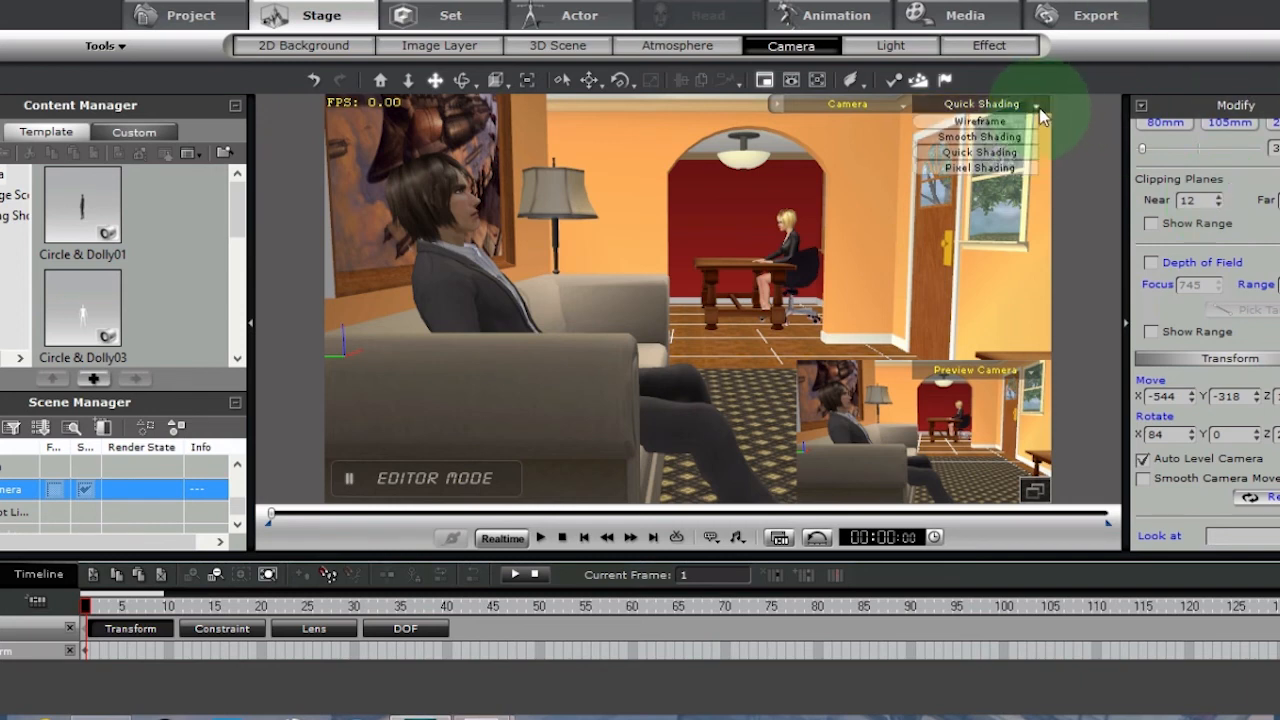
{"action": "left_click", "coordinate": [967, 169]}
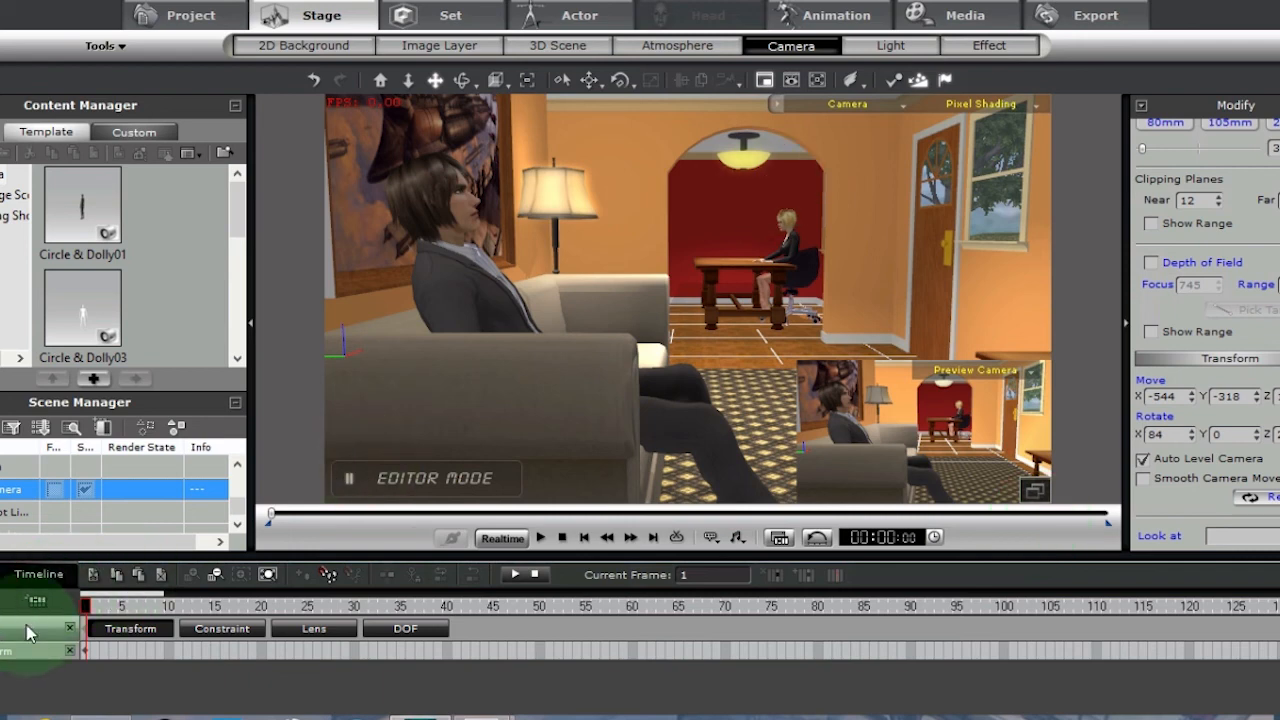
{"action": "scroll", "coordinate": [1207, 335], "scroll_direction": "up", "scroll_amount": 3}
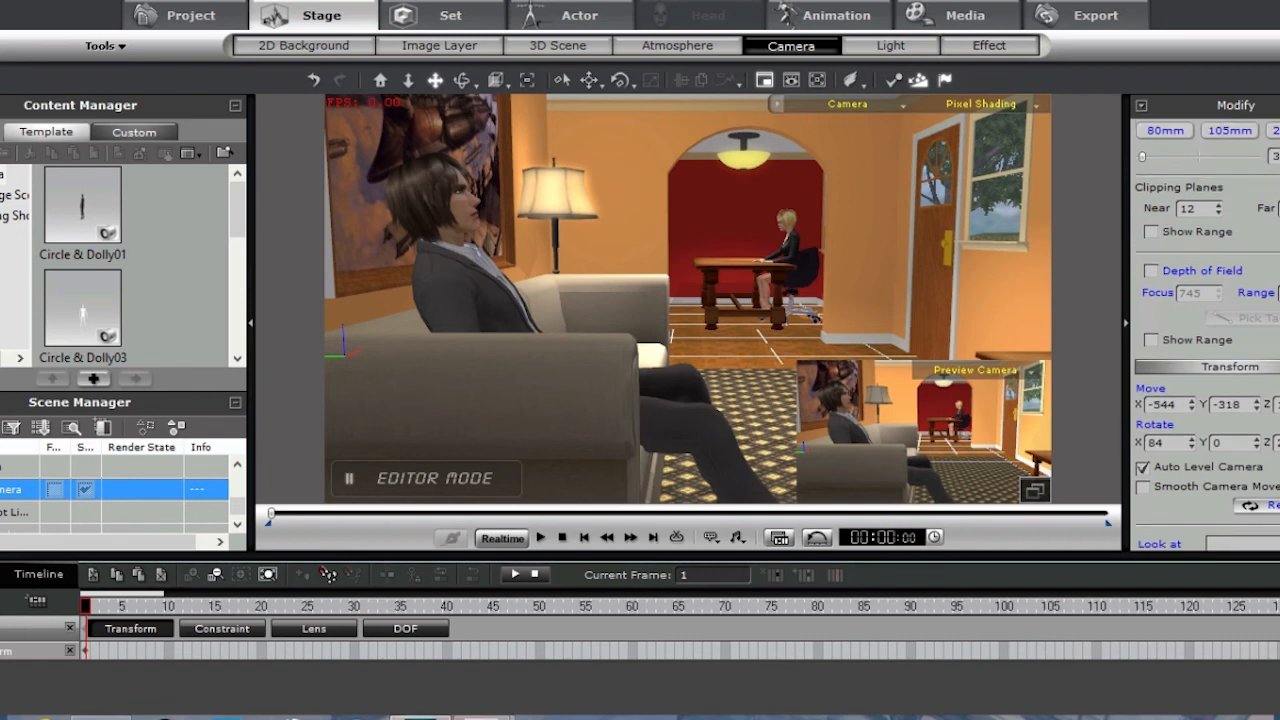
{"action": "scroll", "coordinate": [1260, 310], "scroll_direction": "down", "scroll_amount": 1}
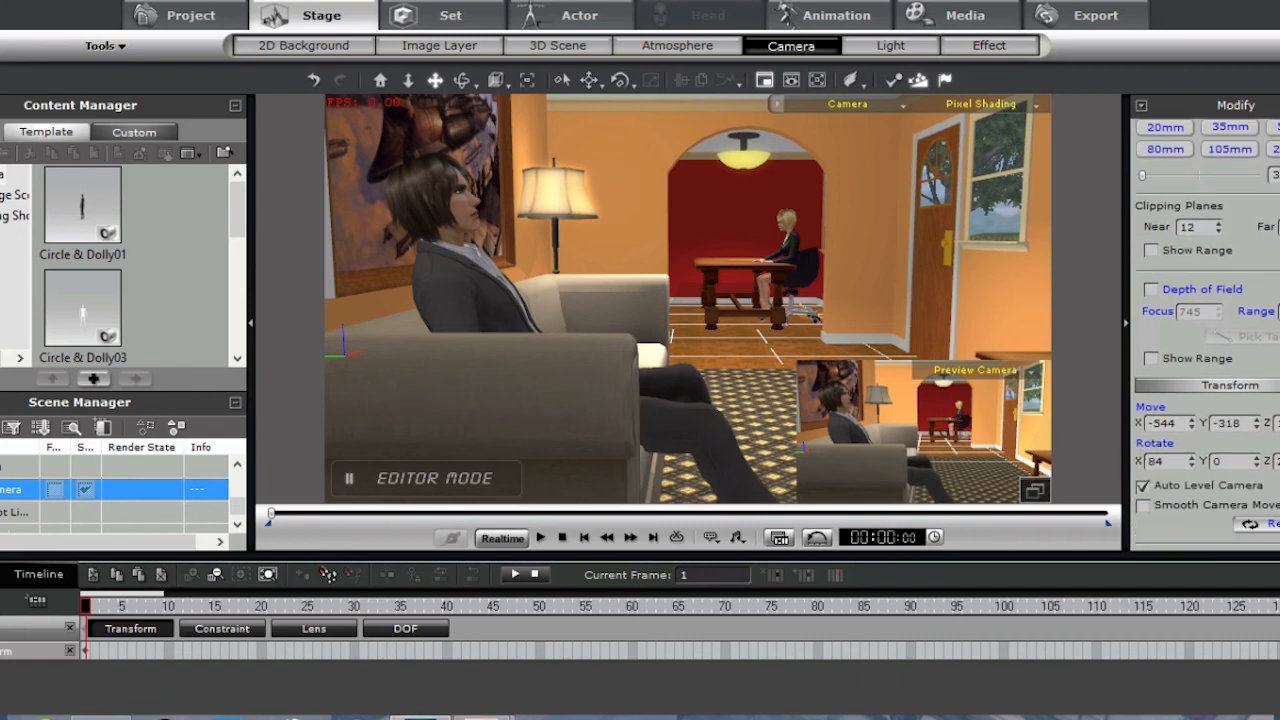
{"action": "left_click", "coordinate": [1151, 291]}
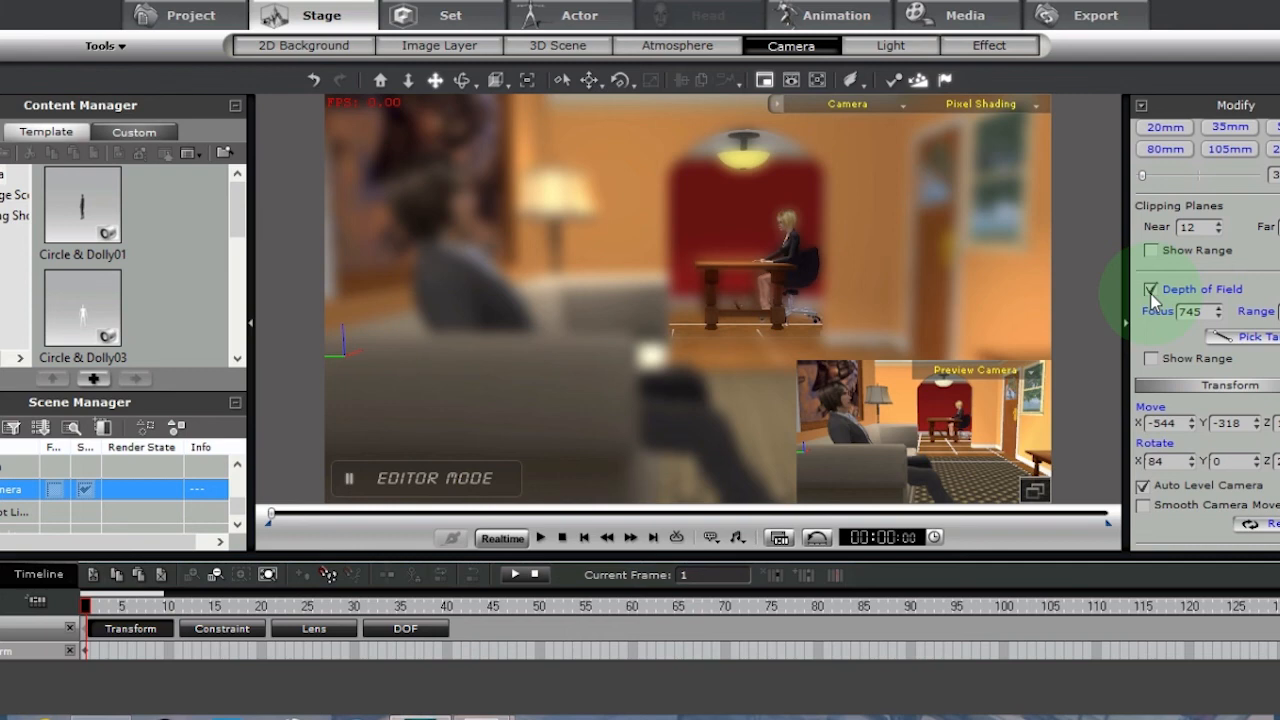
- Show the Depth of Field range and view it across the whole house from the Preview Camera
{"action": "left_click", "coordinate": [1200, 311]}
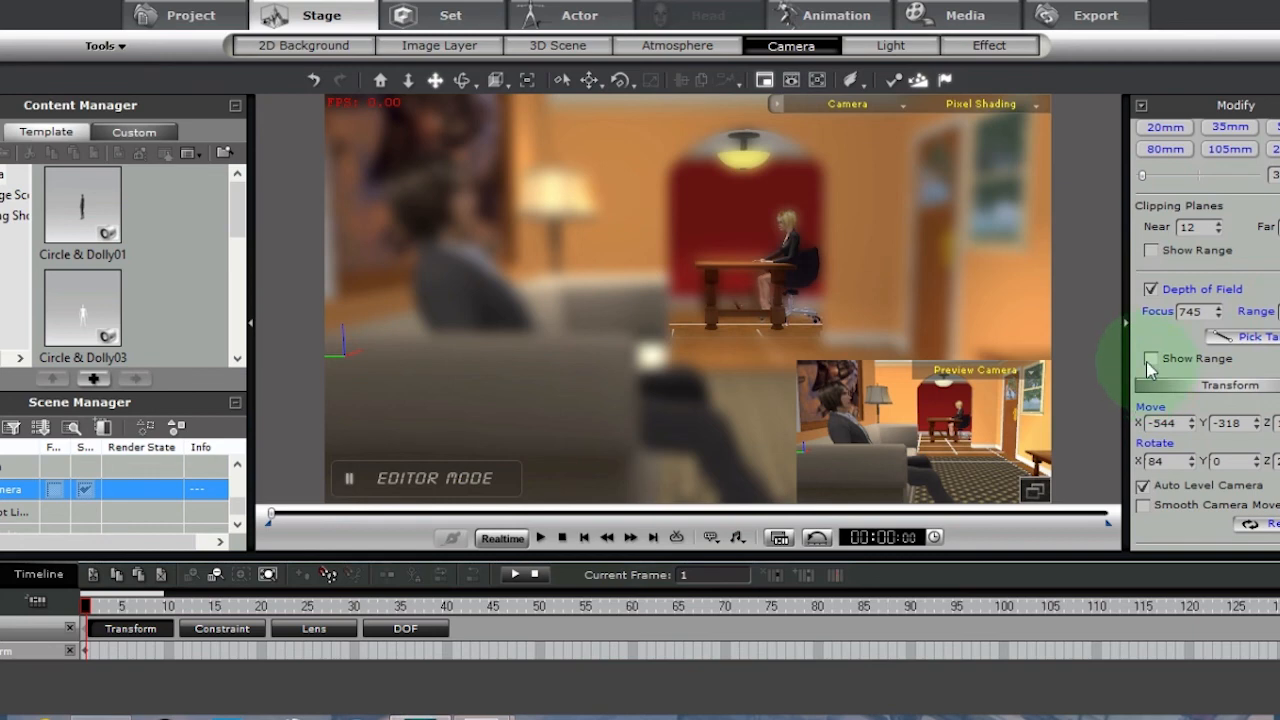
{"action": "left_click", "coordinate": [903, 104]}
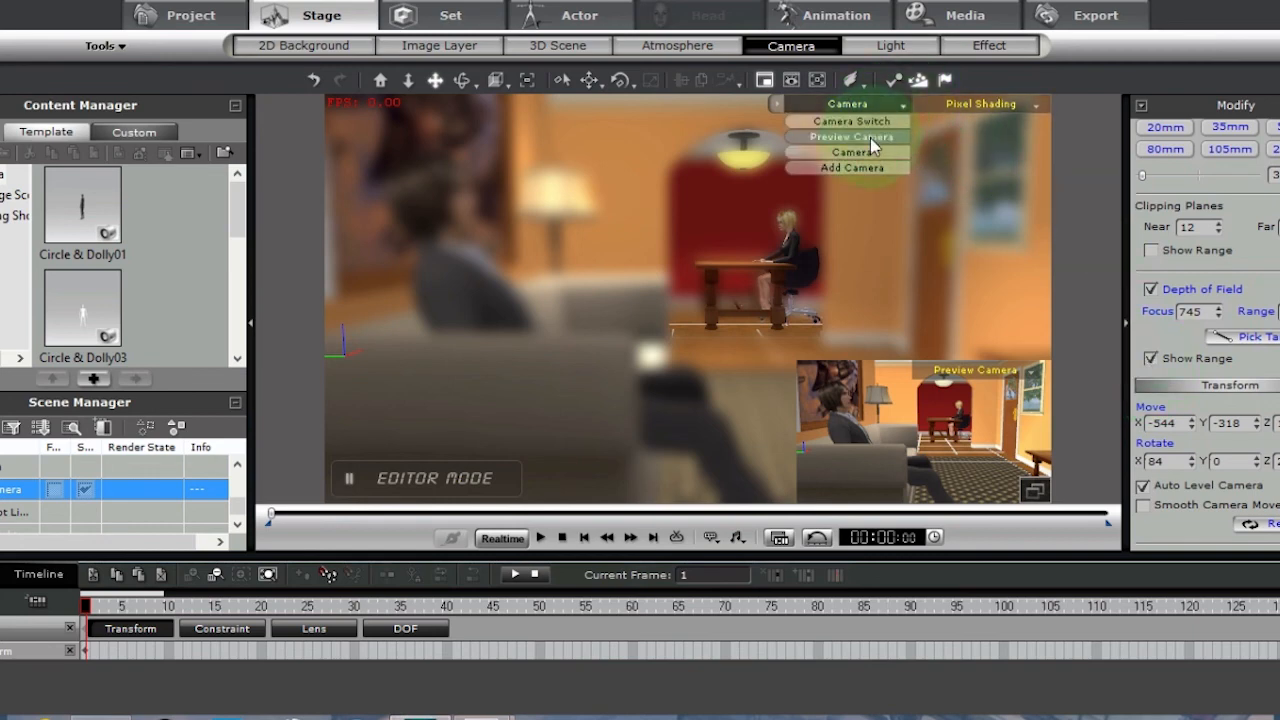
{"action": "left_click", "coordinate": [870, 137]}
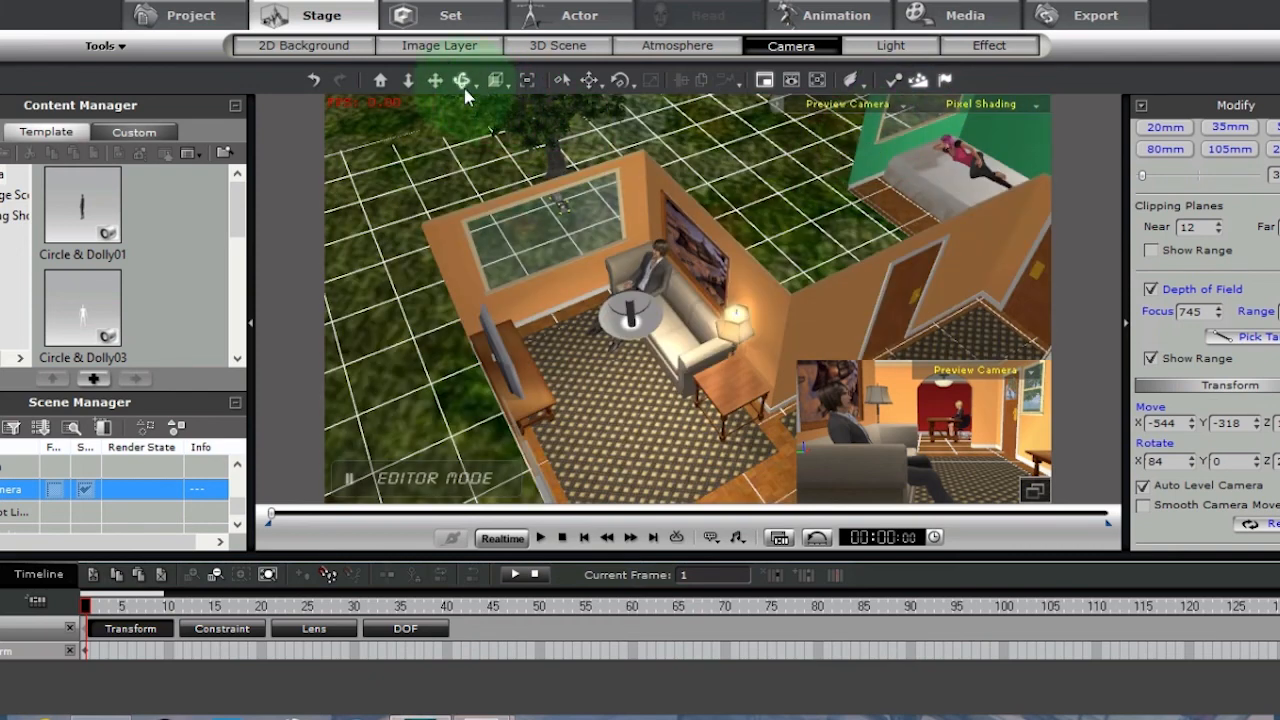
{"action": "right_click_drag", "start_coordinate": [452, 270], "coordinate": [385, 279]}
{"action": "scroll", "coordinate": [593, 301], "scroll_direction": "down", "scroll_amount": 5}
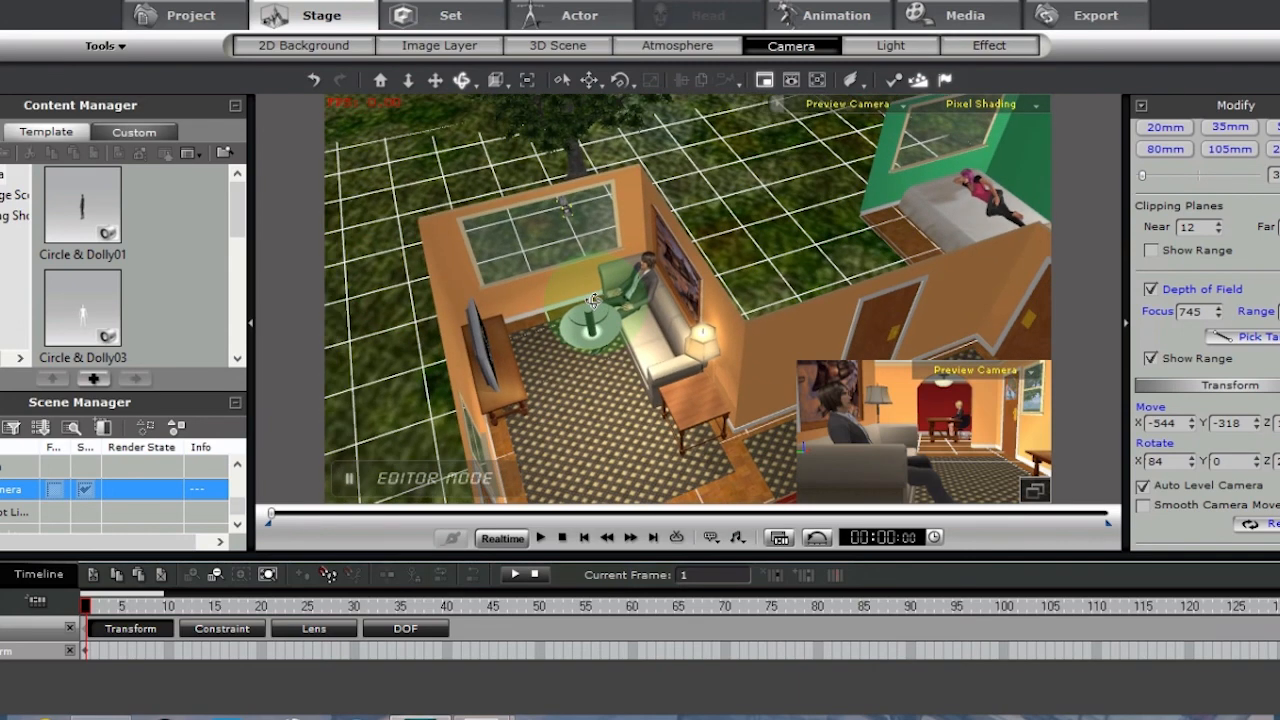
{"action": "scroll", "coordinate": [593, 301], "scroll_direction": "down", "scroll_amount": 5}
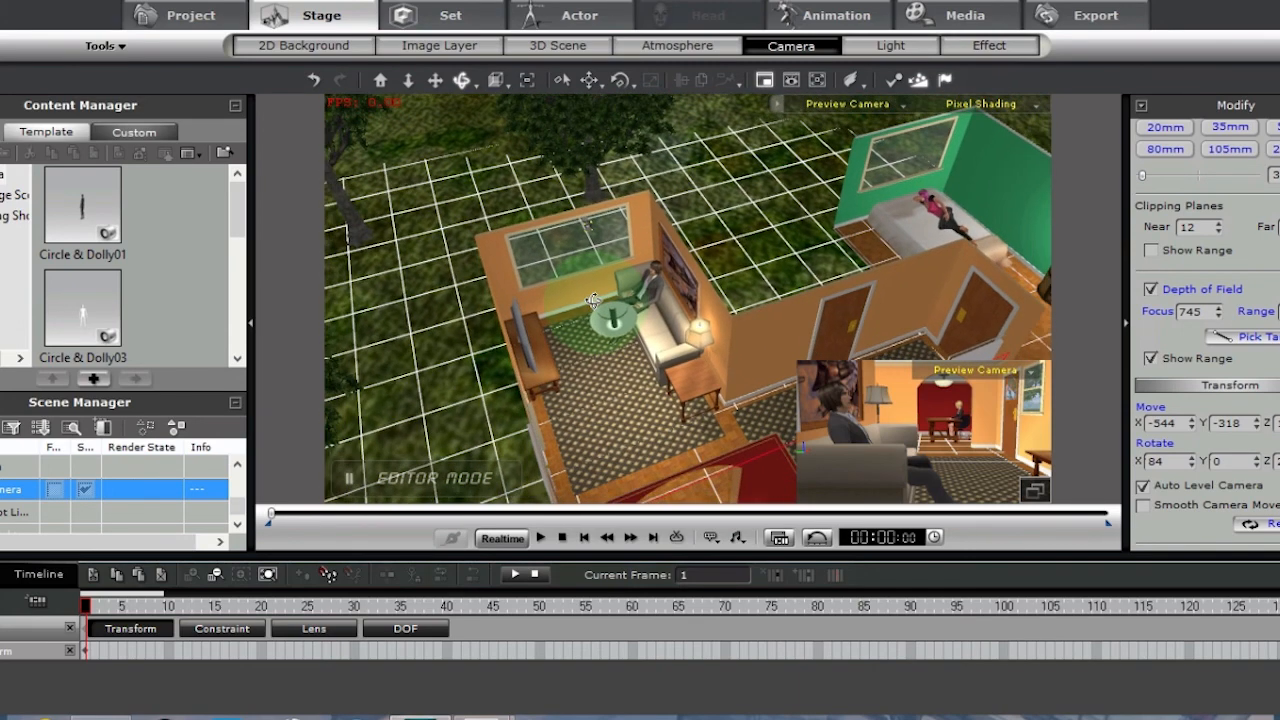
{"action": "scroll", "coordinate": [591, 301], "scroll_direction": "down", "scroll_amount": 5}
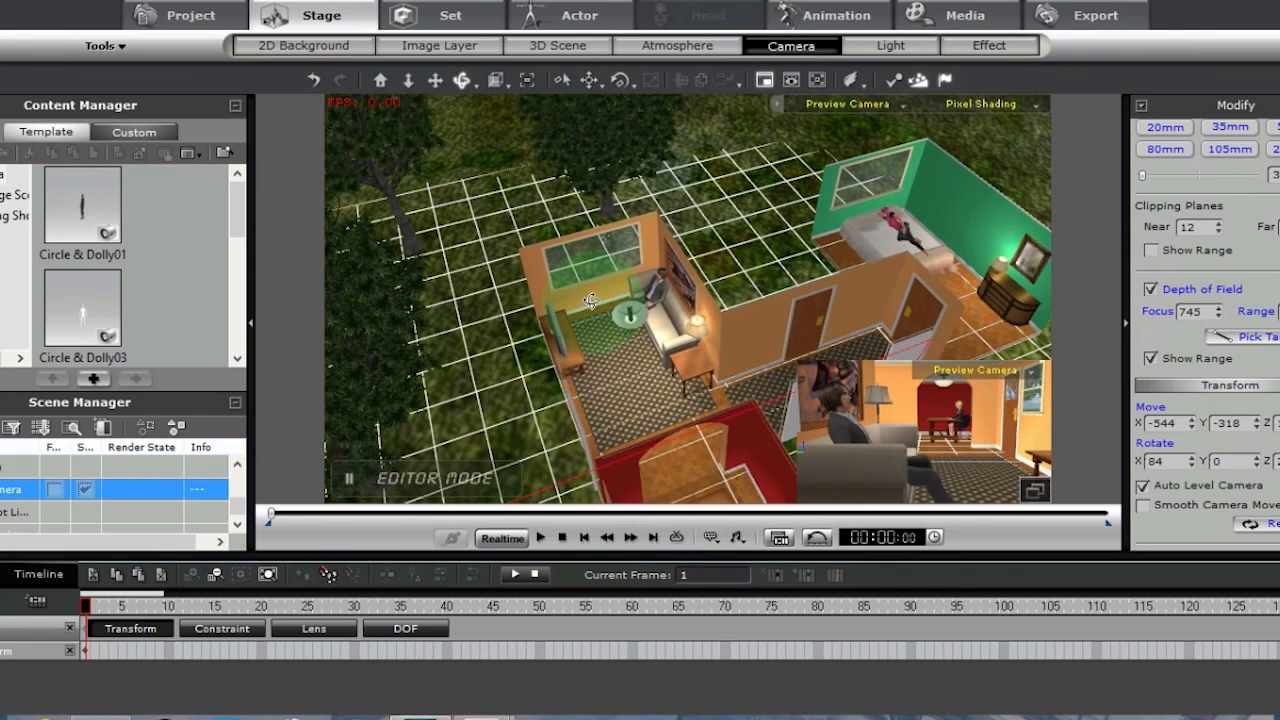
{"action": "scroll", "coordinate": [632, 280], "scroll_direction": "down", "scroll_amount": 4}
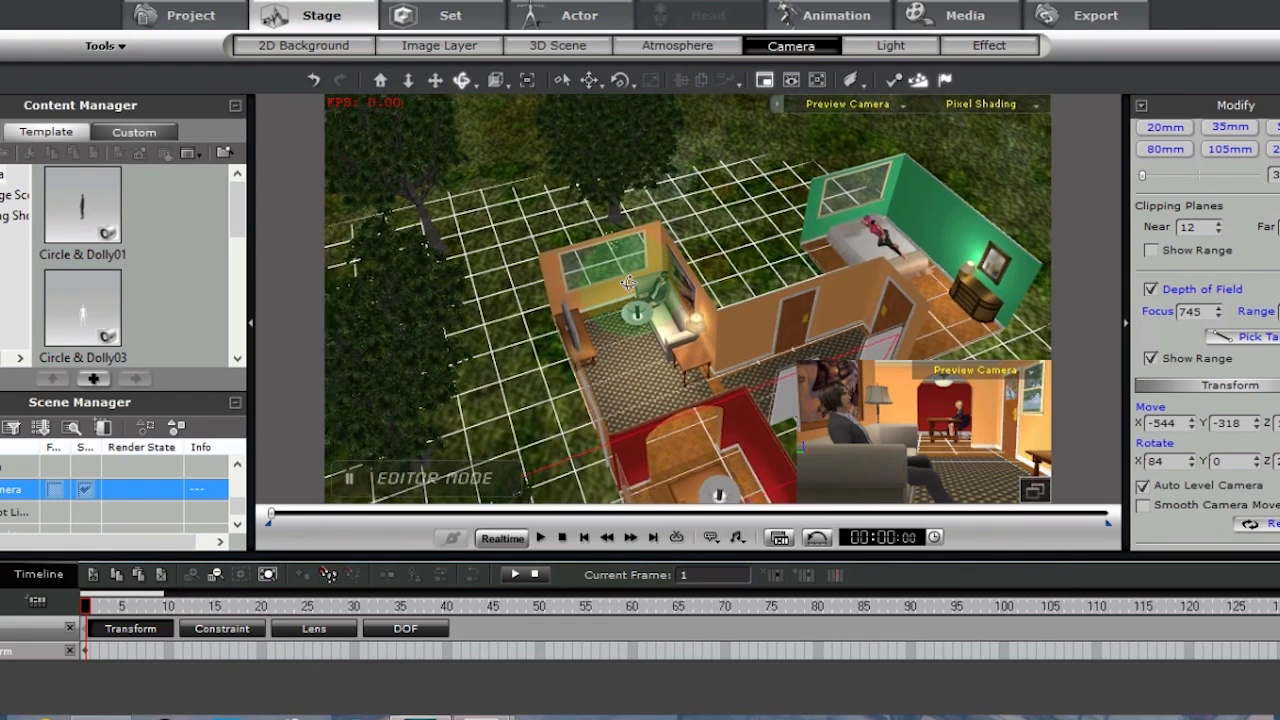
{"action": "scroll", "coordinate": [636, 279], "scroll_direction": "down", "scroll_amount": 4}
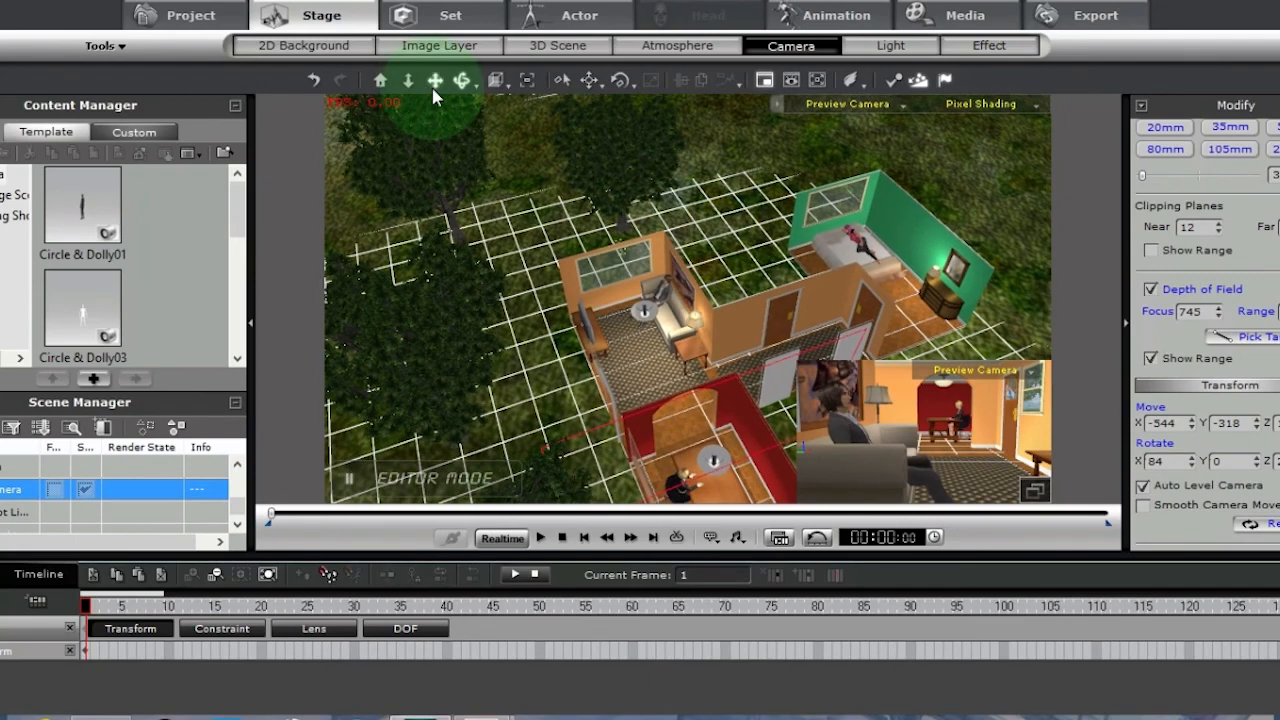
- Set the Camera's Depth of Field focus distance to 200
{"action": "left_click", "coordinate": [436, 82]}
{"action": "left_click_drag", "start_coordinate": [739, 348], "coordinate": [567, 218]}
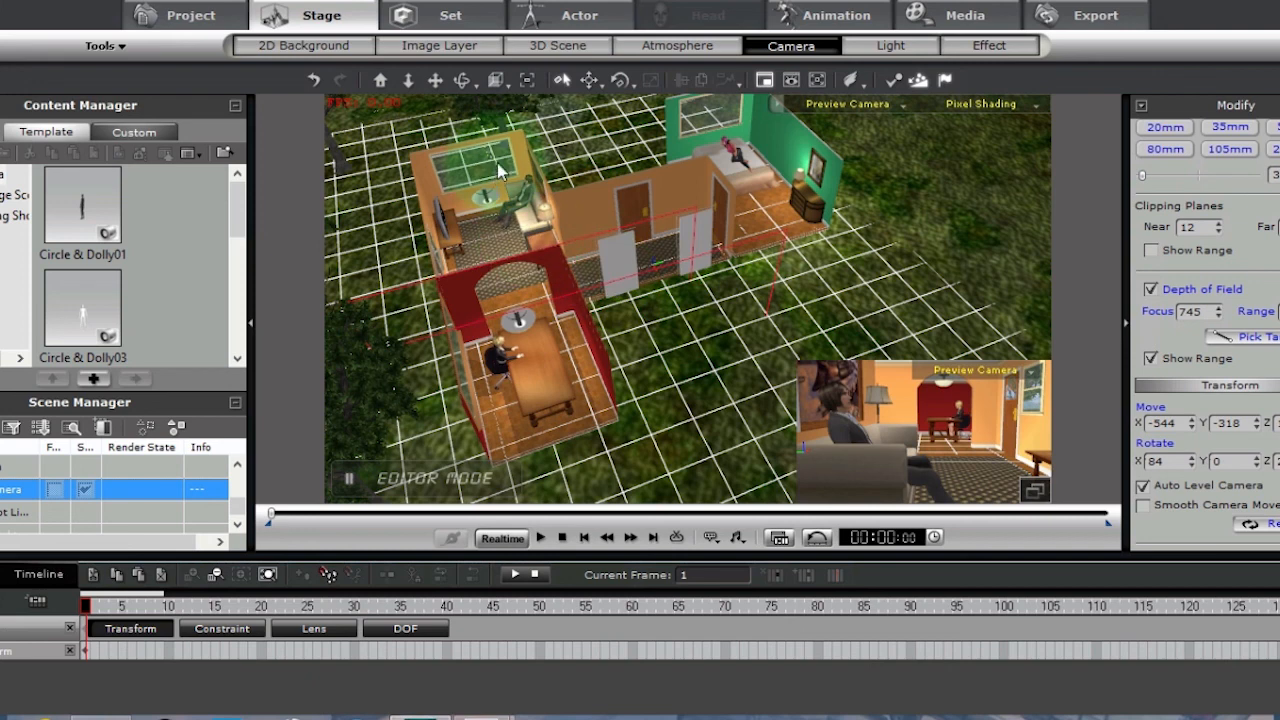
{"action": "double_click", "coordinate": [1189, 311]}
{"action": "type", "text": "200"}
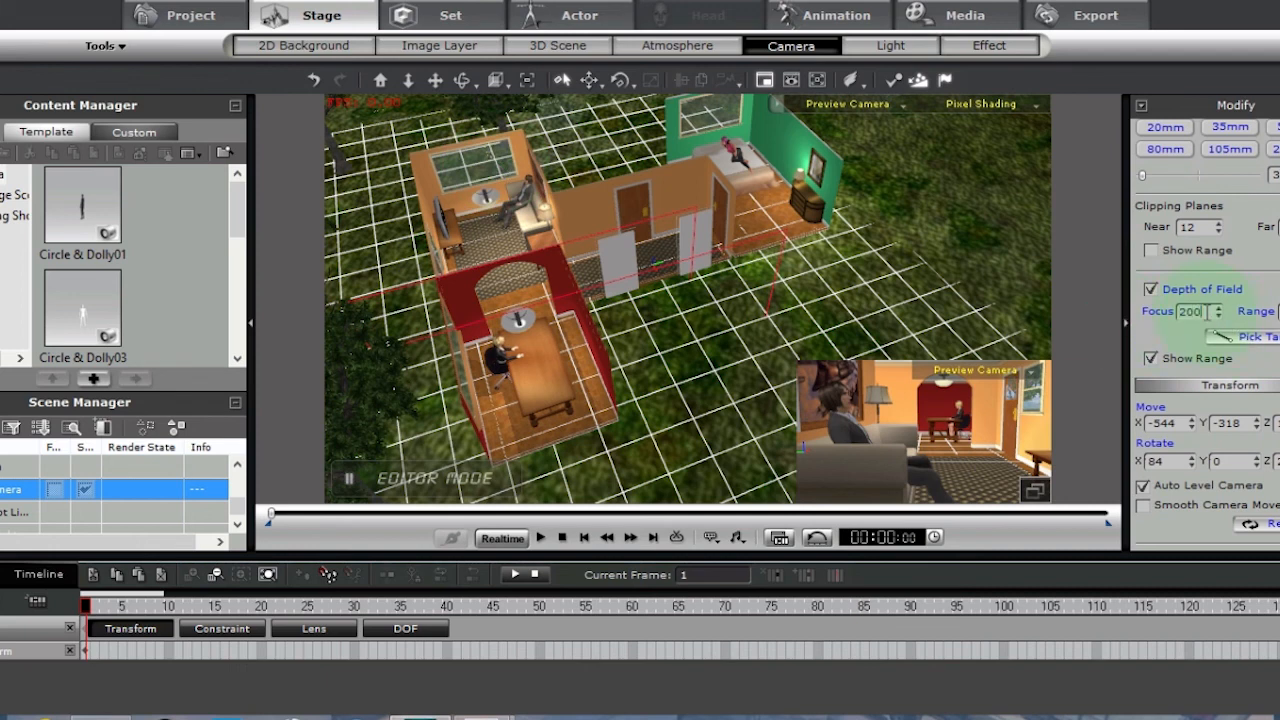
{"action": "key", "text": "Return"}
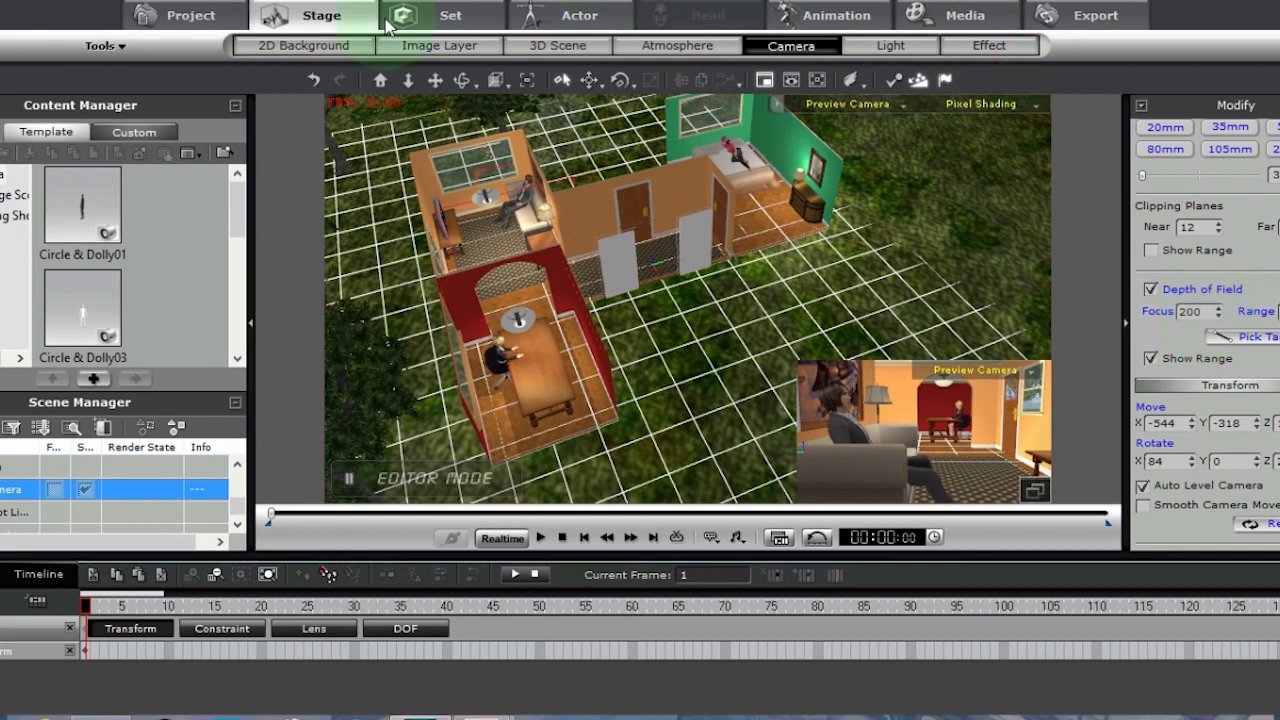
- Examine the Depth of Field range around the seated man in the living room from above, and switch the view to Camera
{"action": "left_click", "coordinate": [434, 82]}
{"action": "left_click_drag", "start_coordinate": [440, 150], "coordinate": [449, 180]}
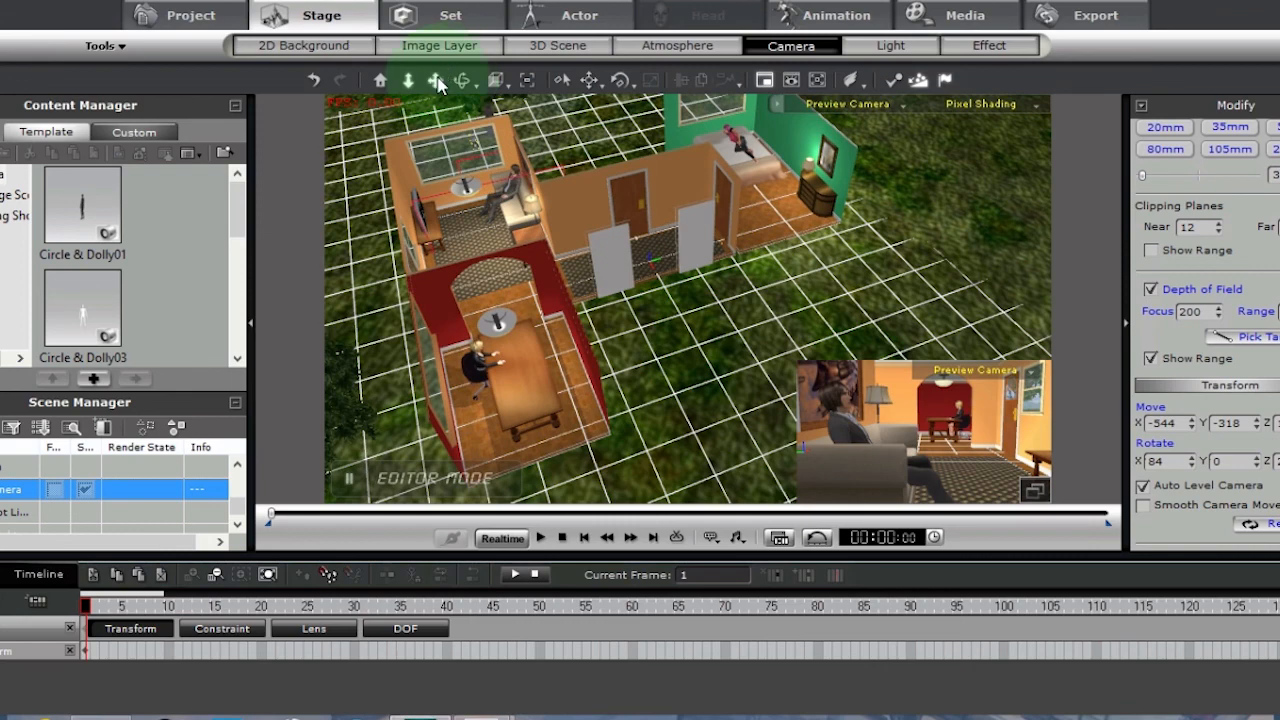
{"action": "left_click_drag", "start_coordinate": [560, 220], "coordinate": [672, 290]}
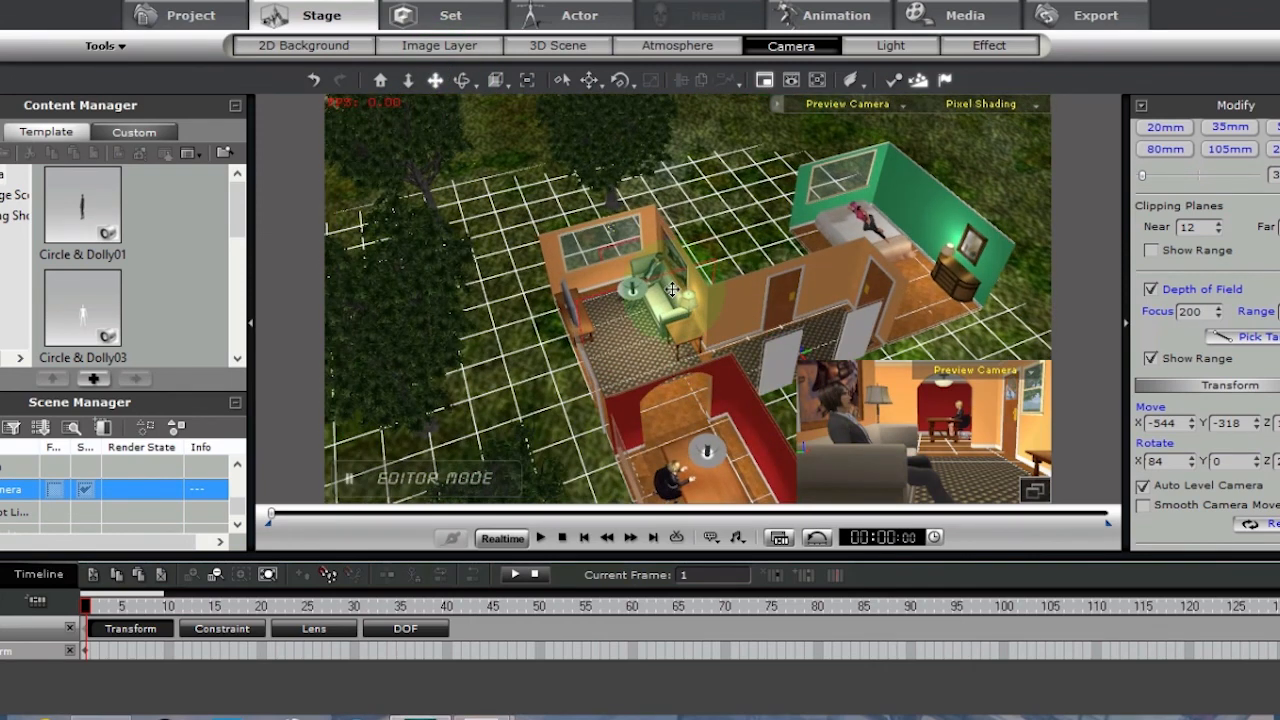
{"action": "scroll", "coordinate": [672, 290], "scroll_direction": "up", "scroll_amount": 5}
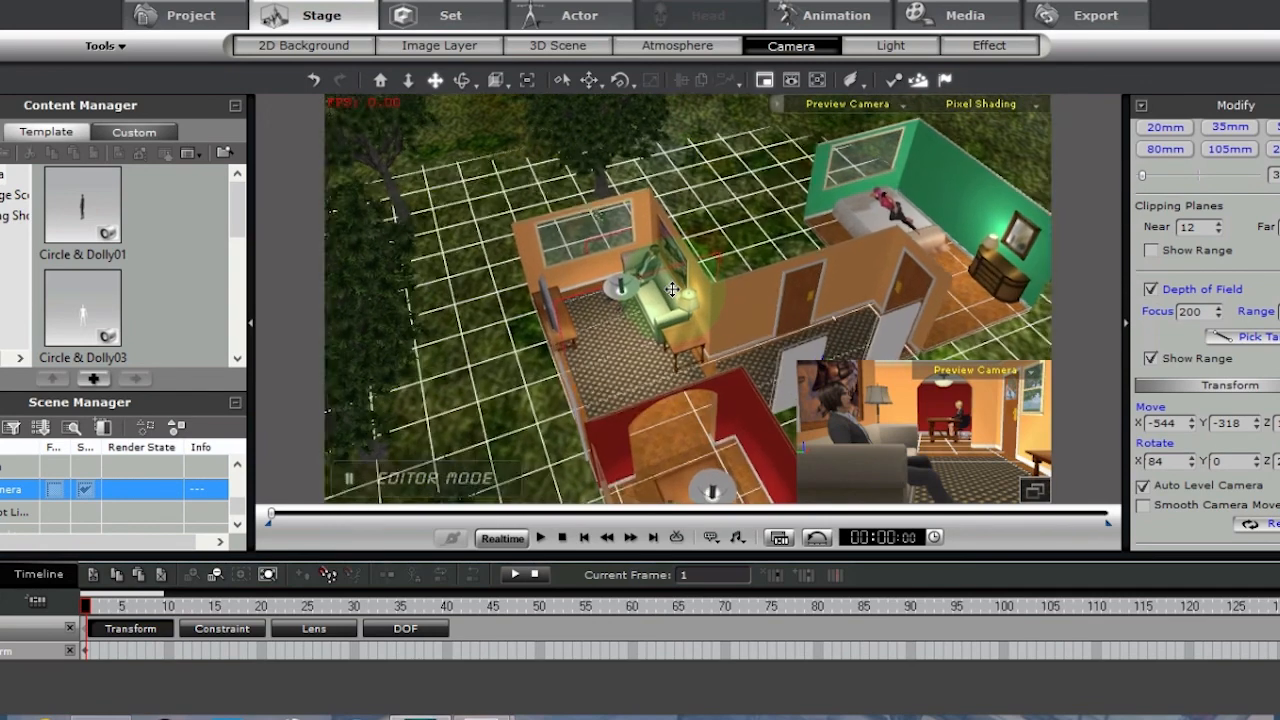
{"action": "scroll", "coordinate": [672, 290], "scroll_direction": "up", "scroll_amount": 5}
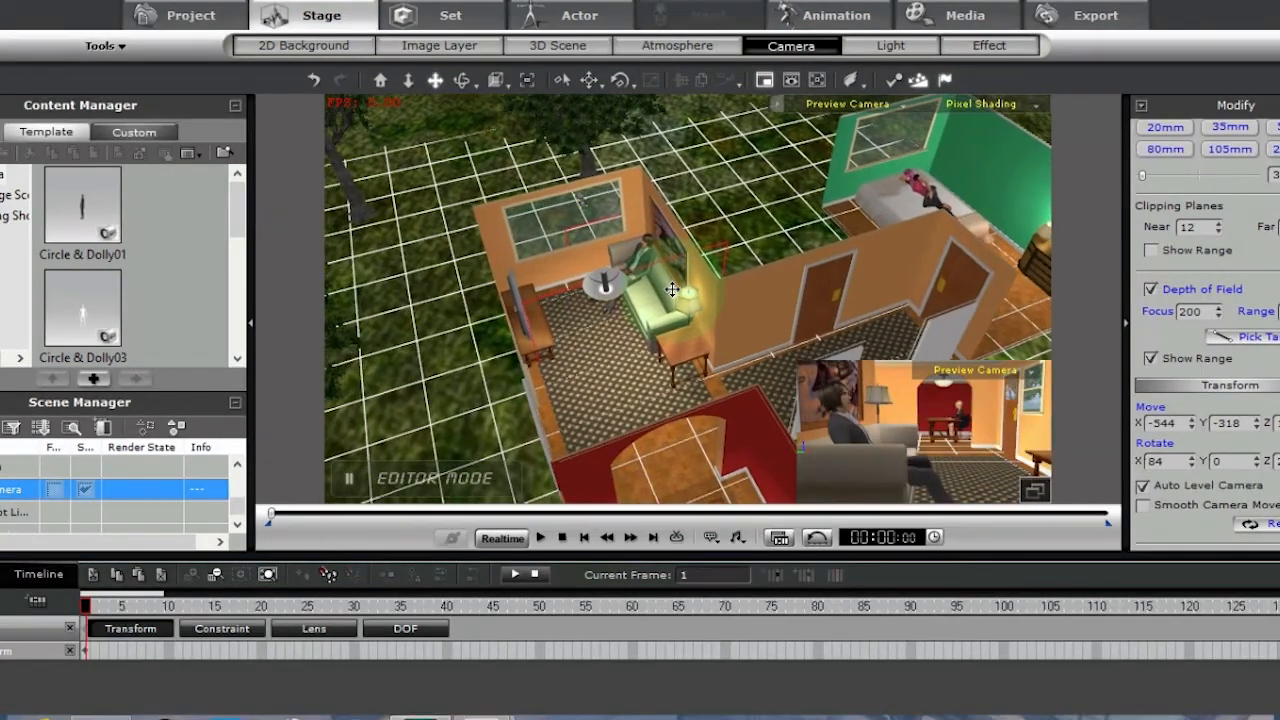
{"action": "scroll", "coordinate": [672, 290], "scroll_direction": "up", "scroll_amount": 5}
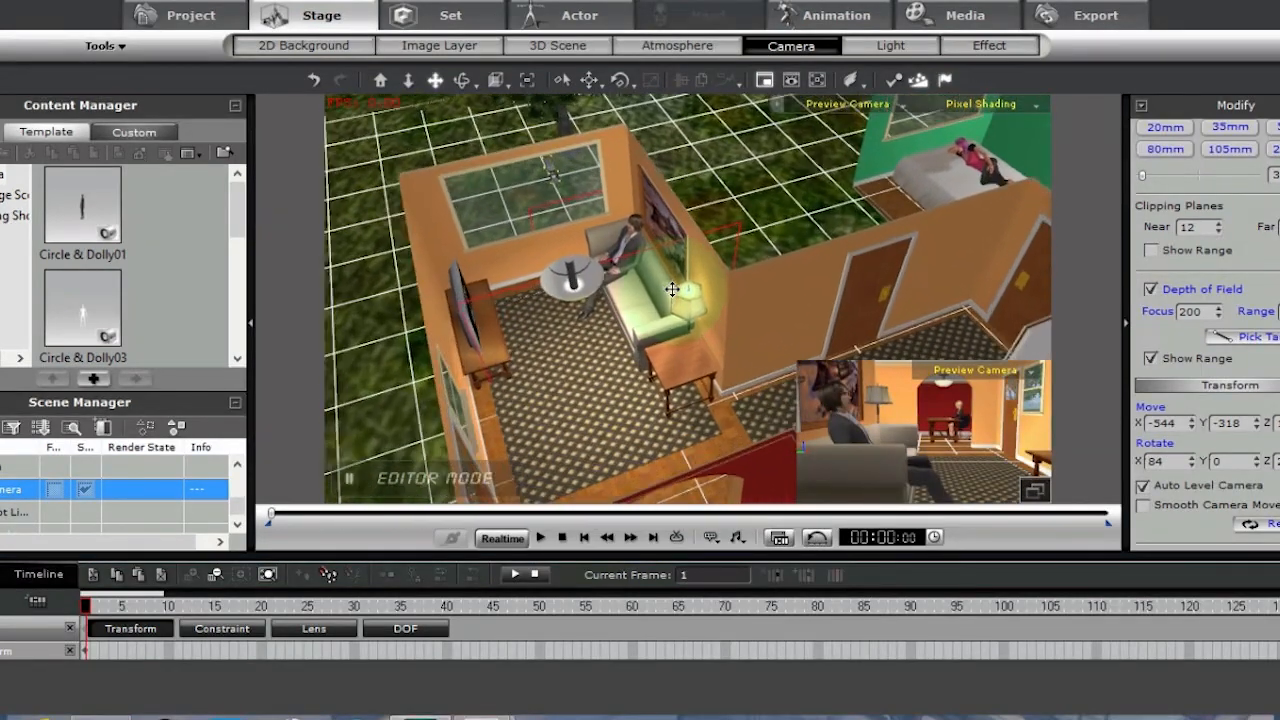
{"action": "left_click", "coordinate": [462, 80]}
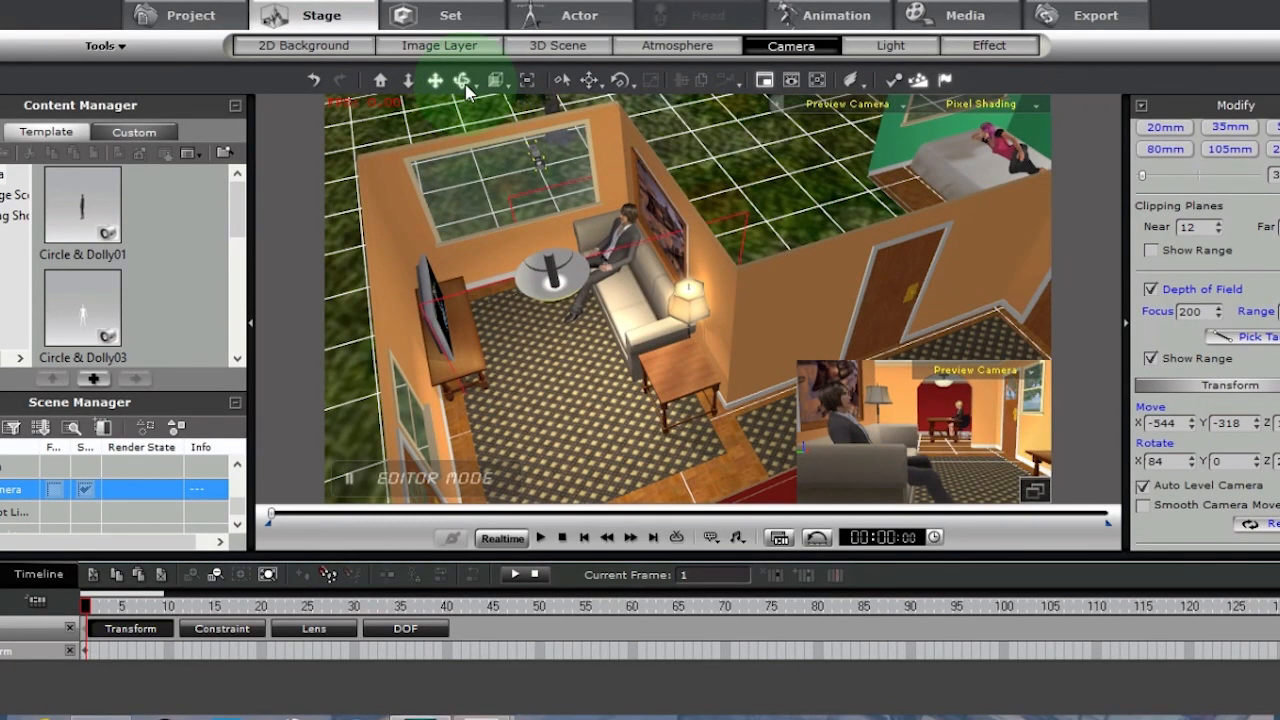
{"action": "left_click_drag", "start_coordinate": [642, 410], "coordinate": [742, 440]}
{"action": "left_click", "coordinate": [903, 106]}
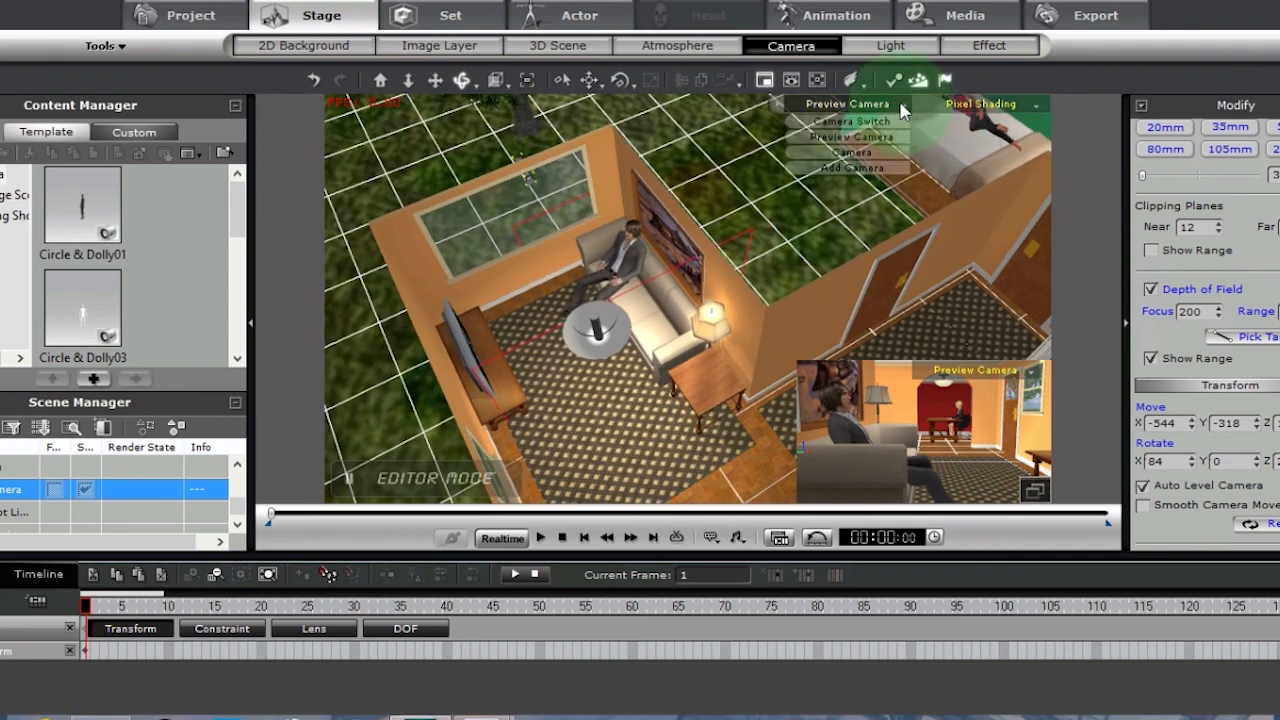
{"action": "left_click", "coordinate": [852, 153]}
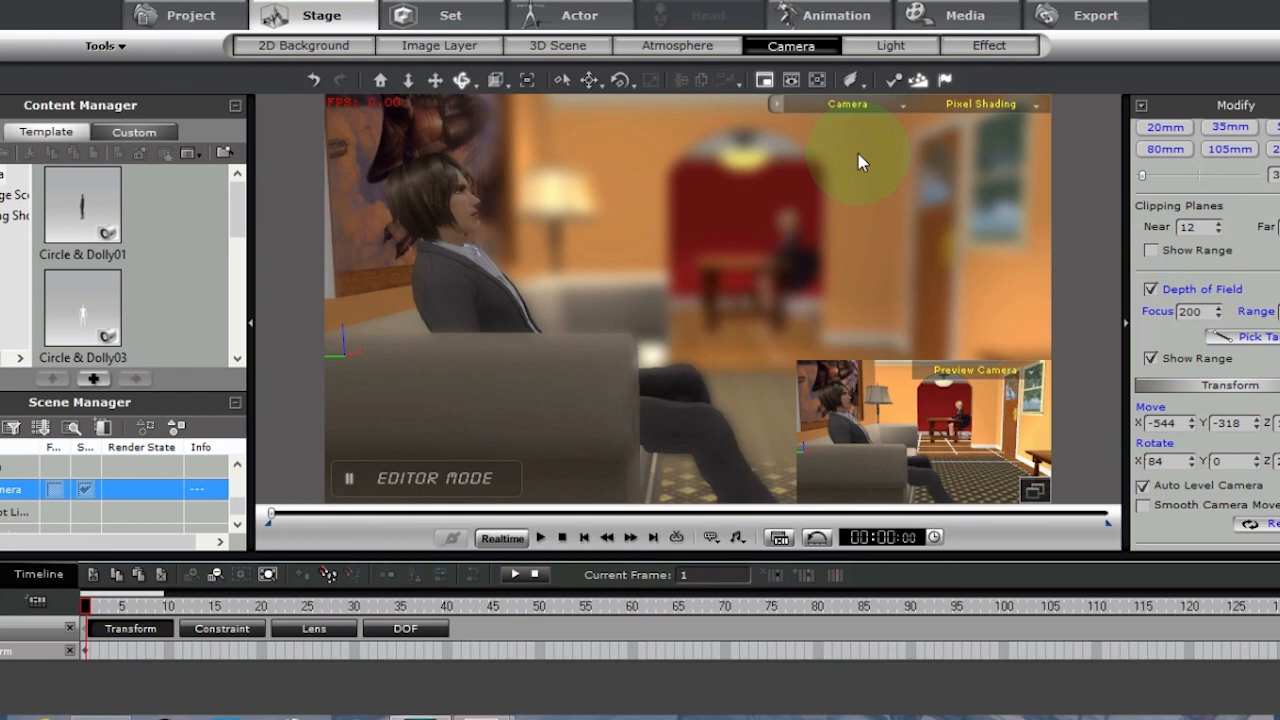
- Show the Camera's DOF track and add a key at frame 120 to hold the focus
{"action": "left_click", "coordinate": [408, 643]}
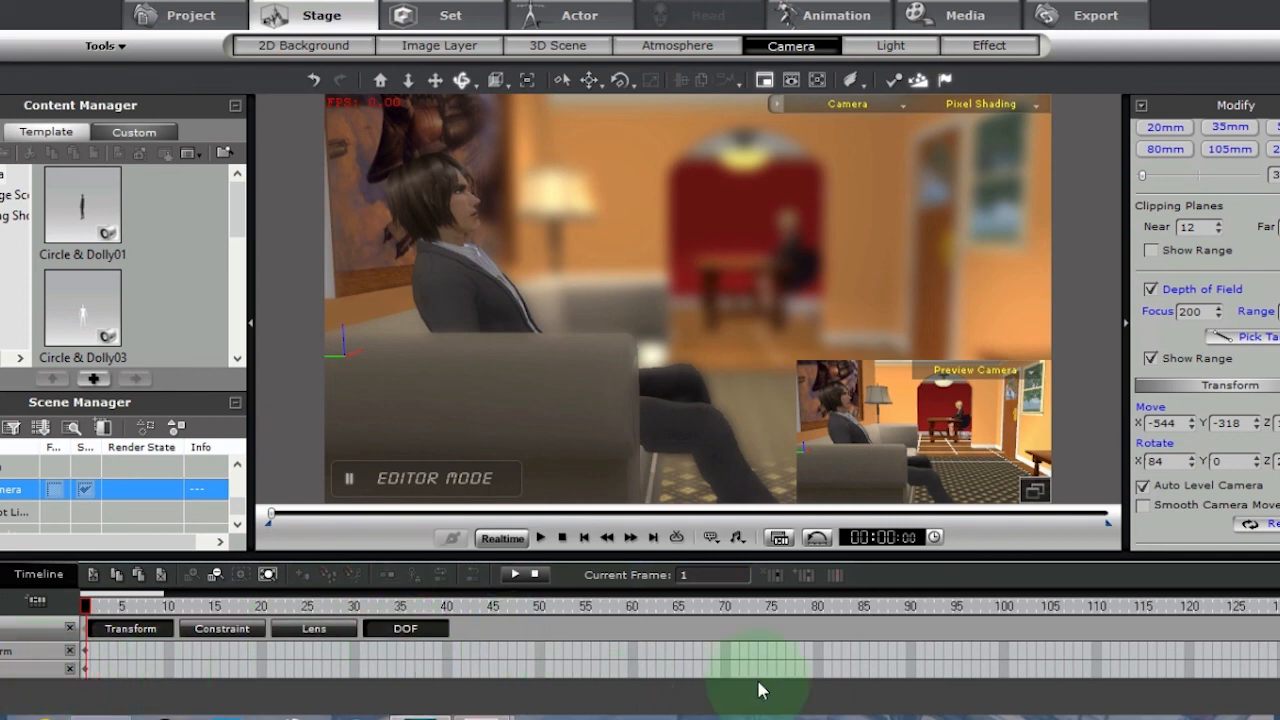
{"action": "left_click", "coordinate": [1187, 604]}
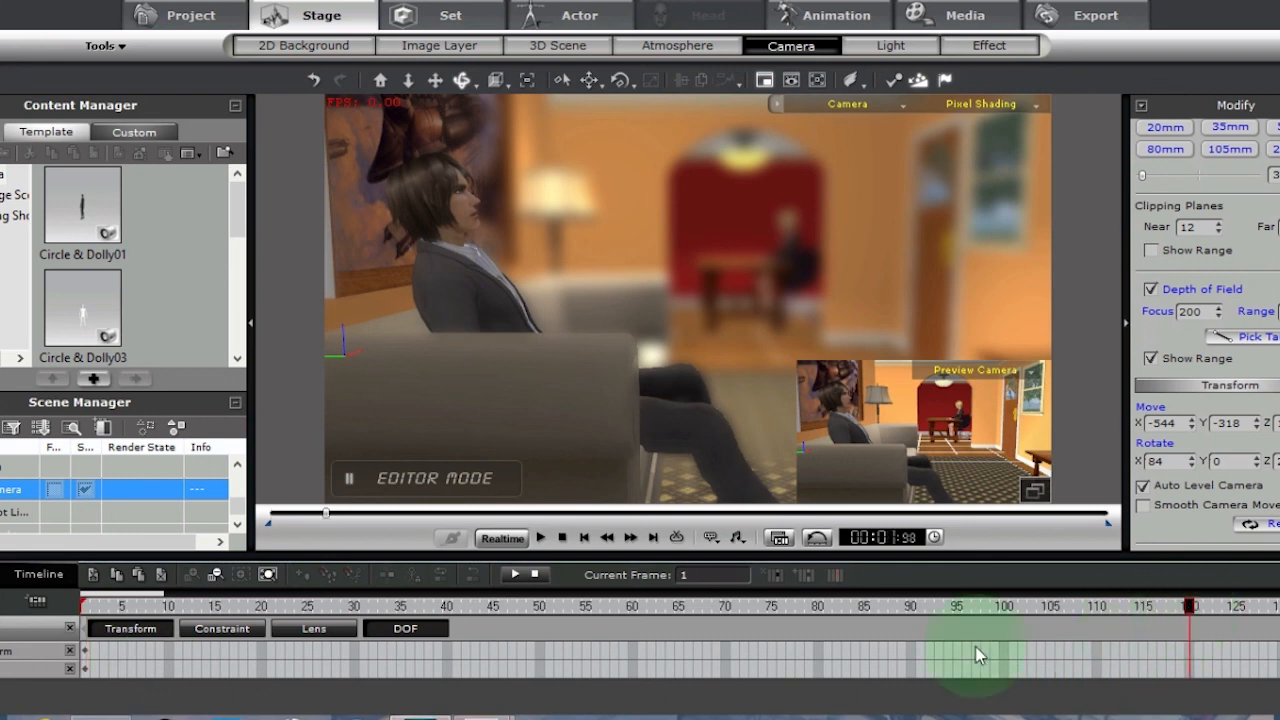
{"action": "left_click", "coordinate": [304, 573]}
- Key the Depth of Field focus at 750 on frame 196 to bring the woman at the desk into focus
{"action": "left_click_drag", "start_coordinate": [127, 594], "coordinate": [172, 600]}
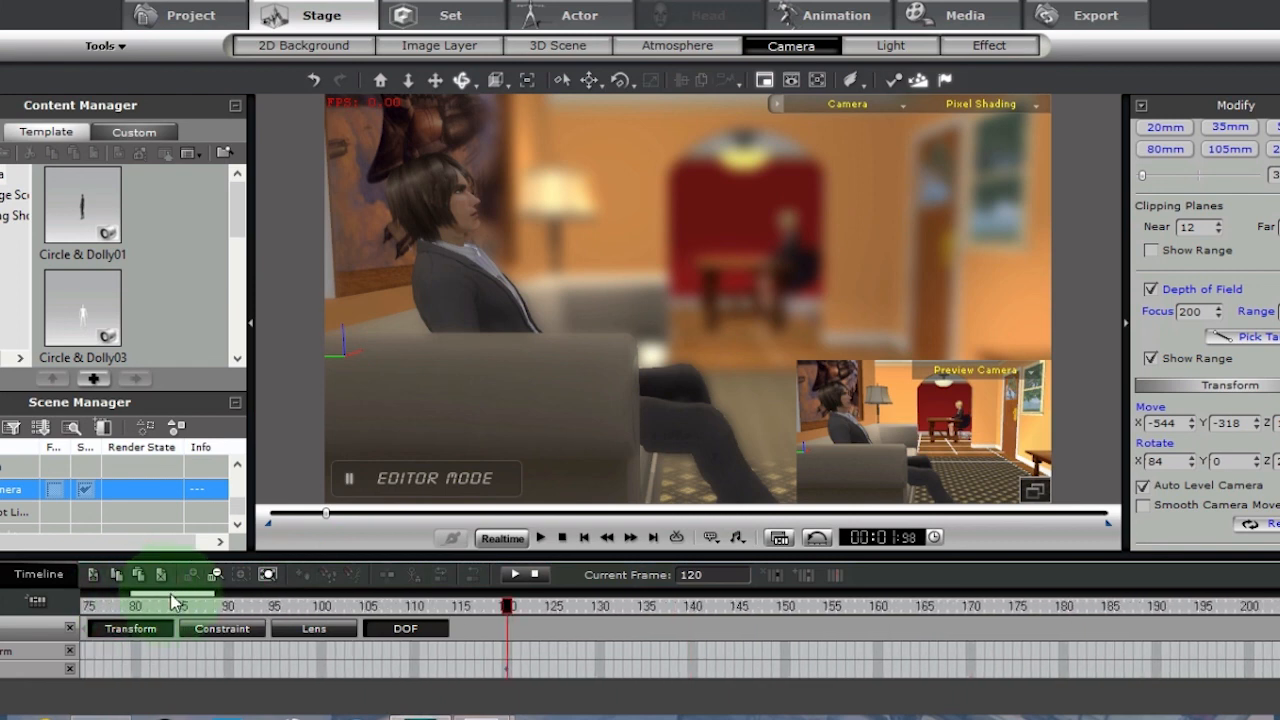
{"action": "left_click", "coordinate": [1212, 606]}
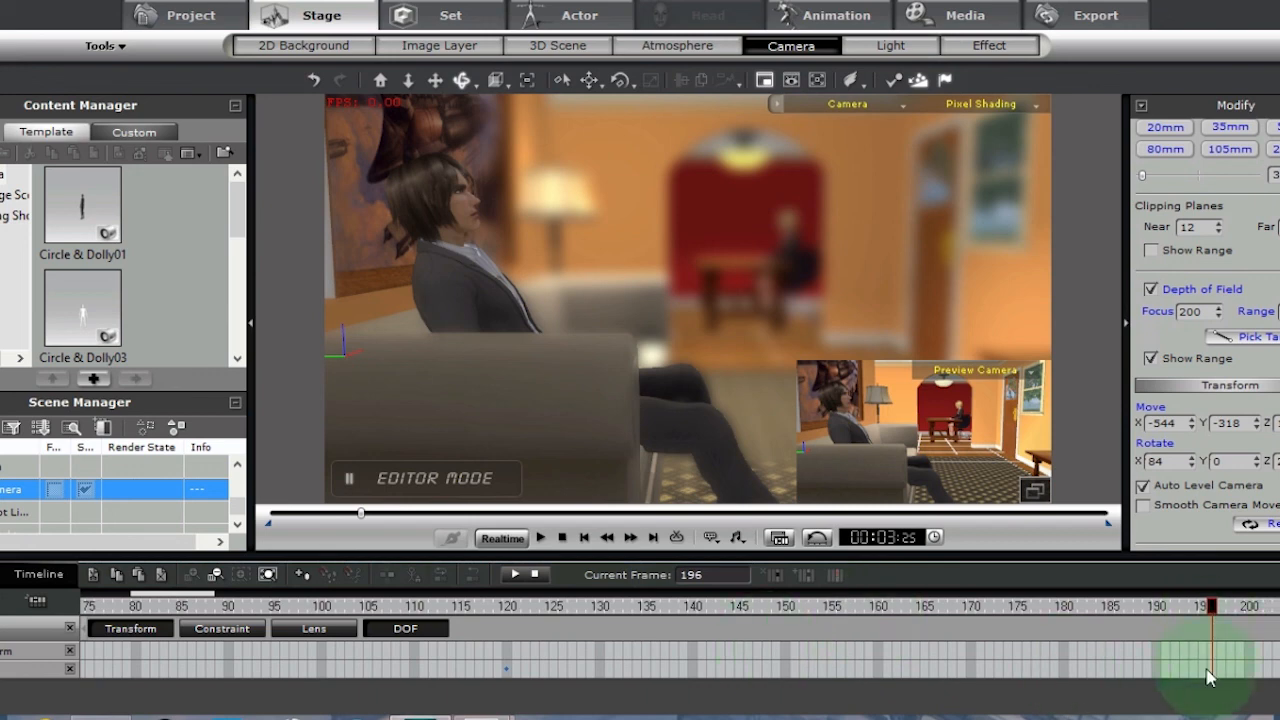
{"action": "double_click", "coordinate": [1195, 311]}
{"action": "type", "text": "7"}
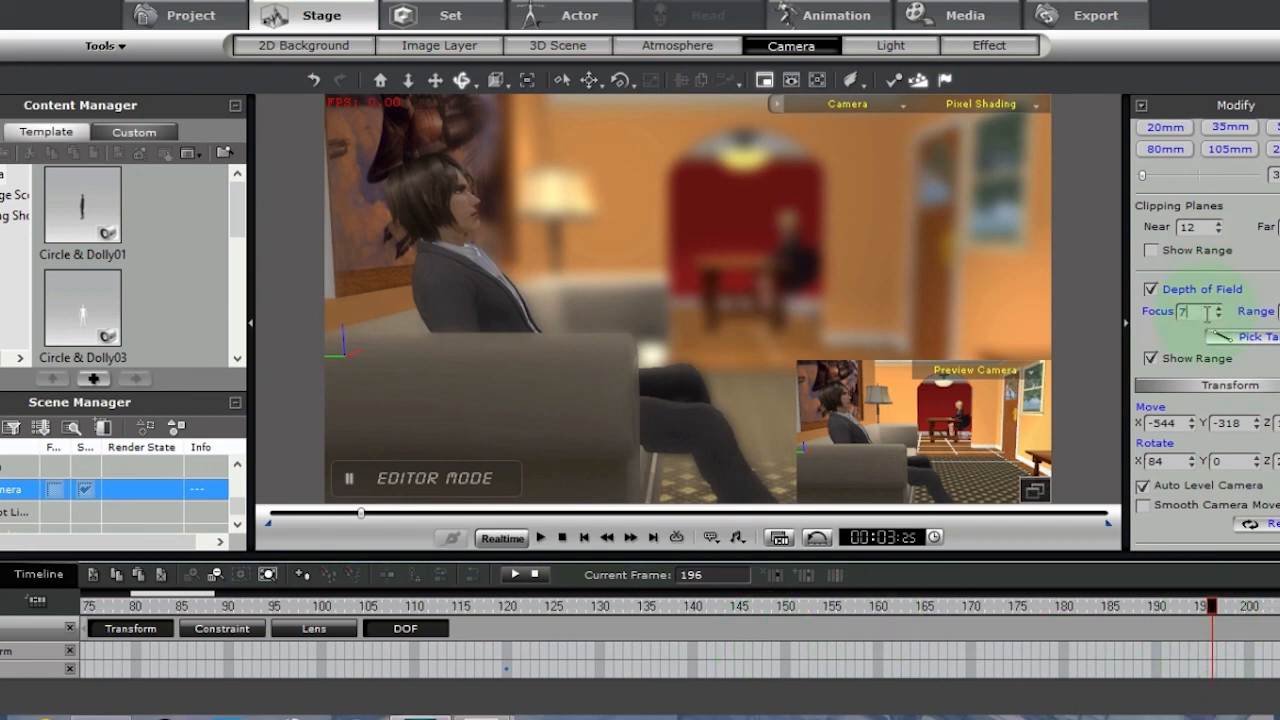
{"action": "type", "text": "50"}
{"action": "key", "text": "Return"}
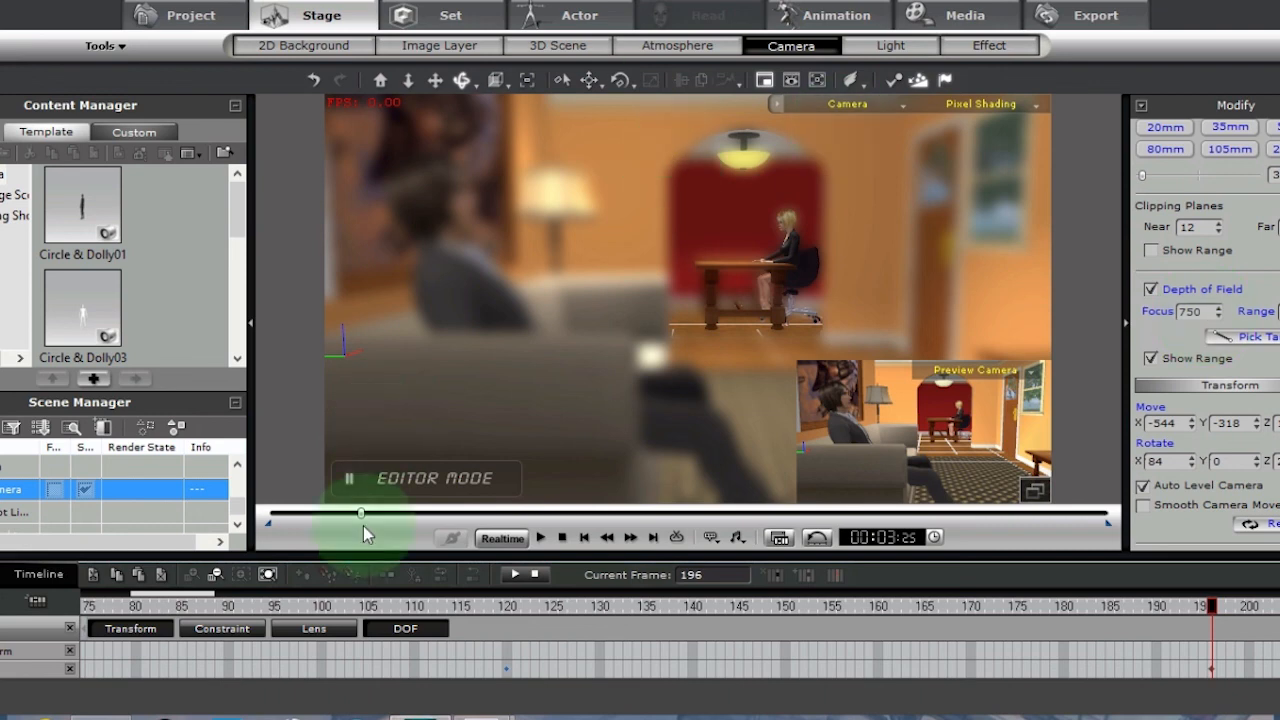
- Play the focus shift from the beginning of the timeline and stop the playback
{"action": "left_click", "coordinate": [561, 538]}
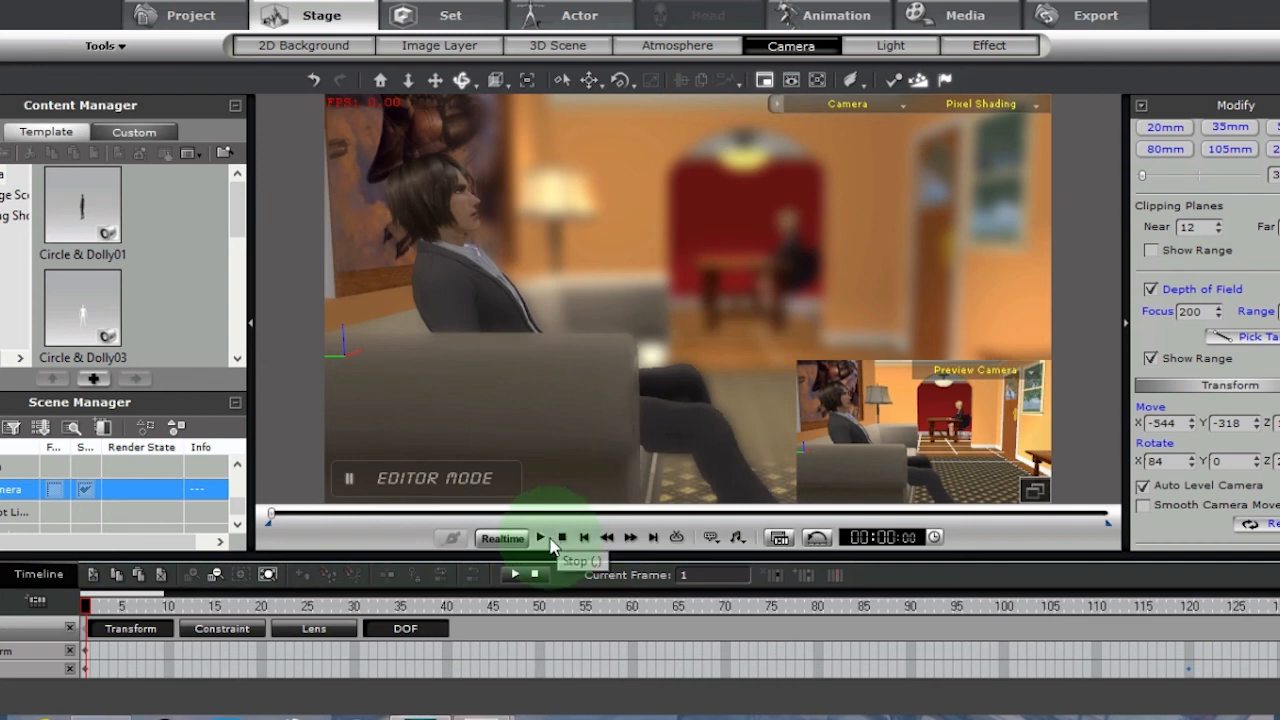
{"action": "left_click", "coordinate": [541, 540]}
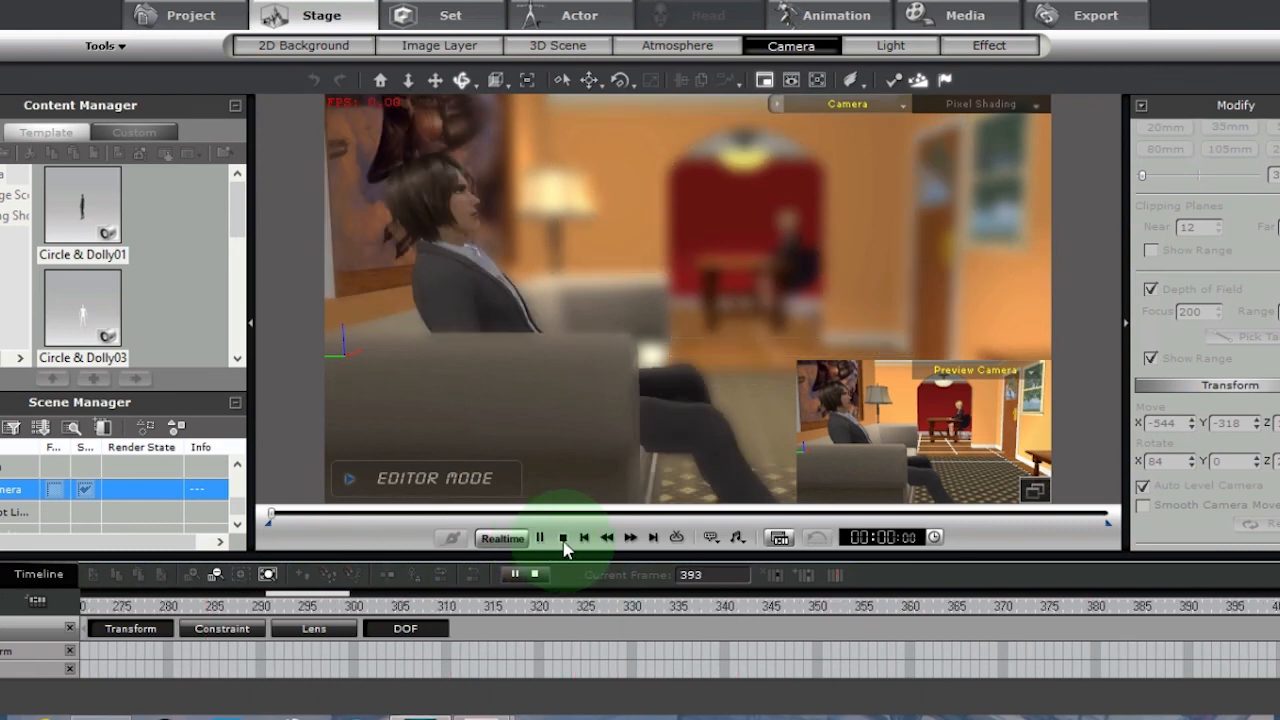
{"action": "left_click", "coordinate": [563, 539]}
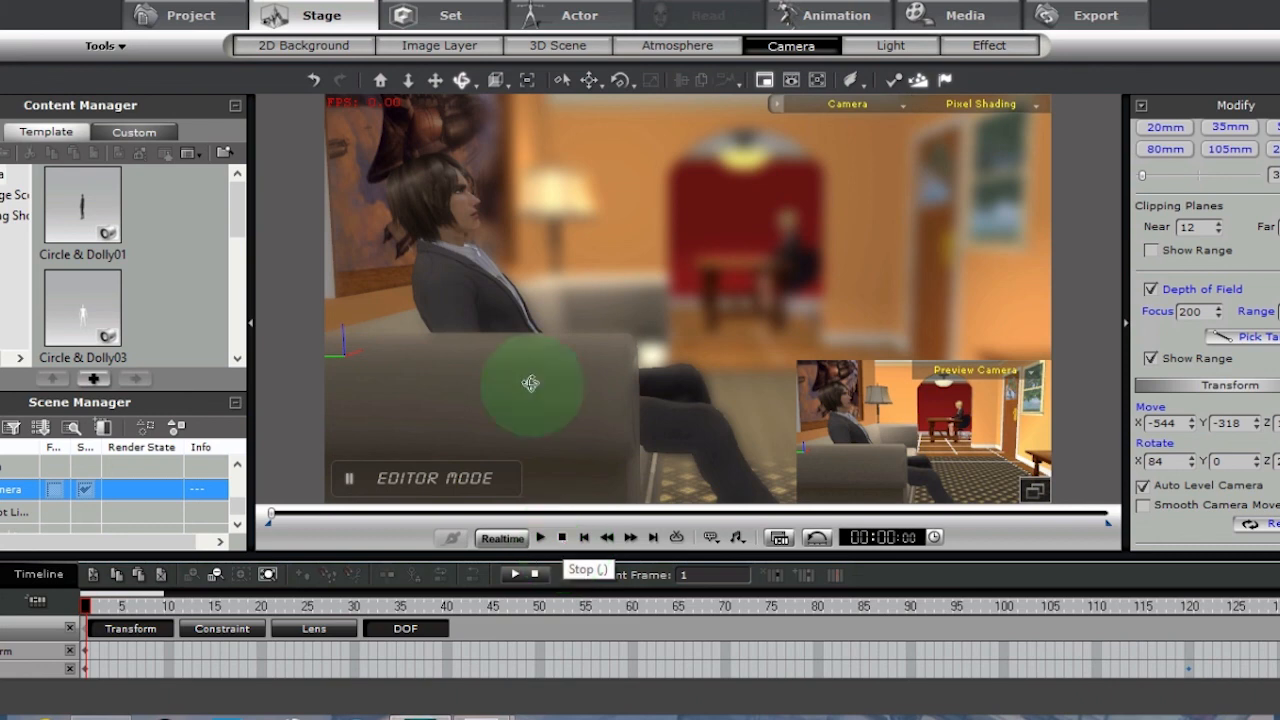